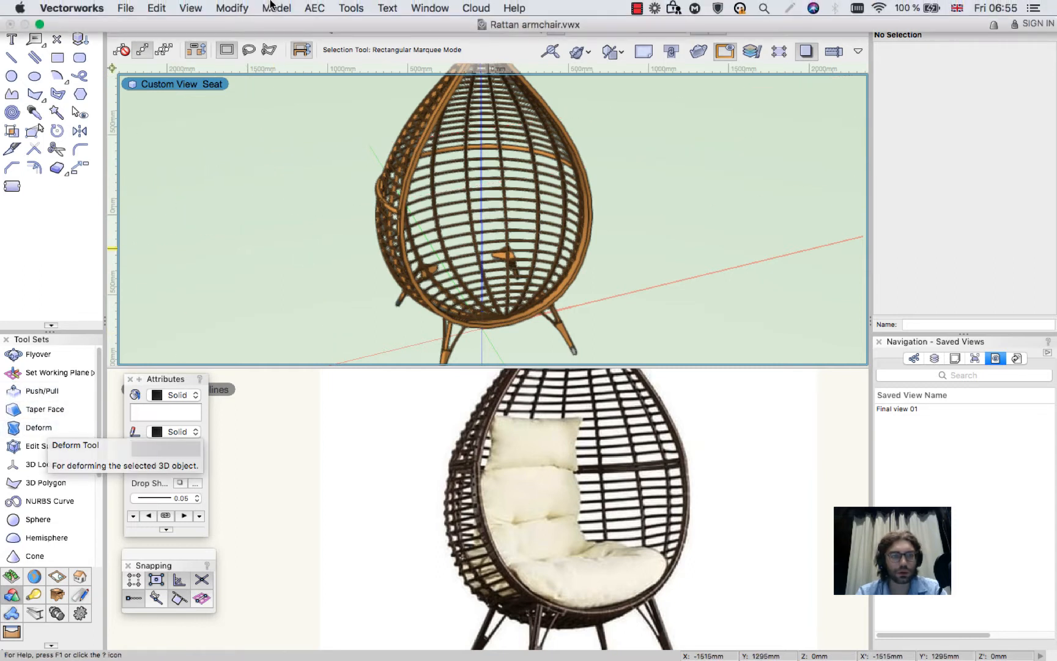
Create a 600 mm subdivision cube primitive and place it in the seat area of the rattan chair.
click(274, 6)
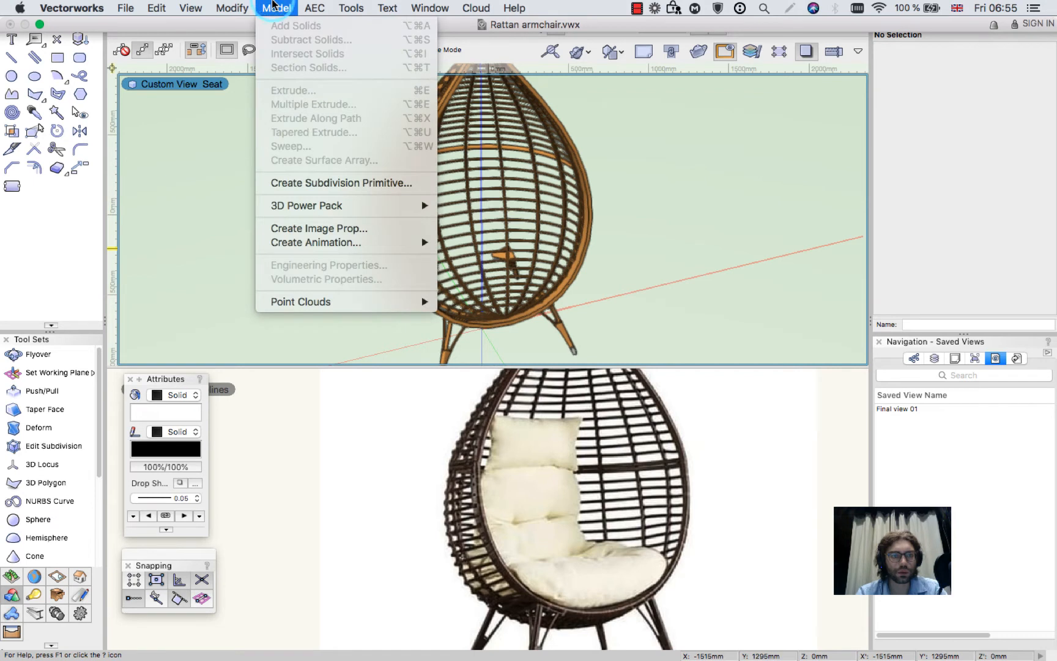
mouse_move(225, 6)
mouse_move(278, 7)
click(303, 183)
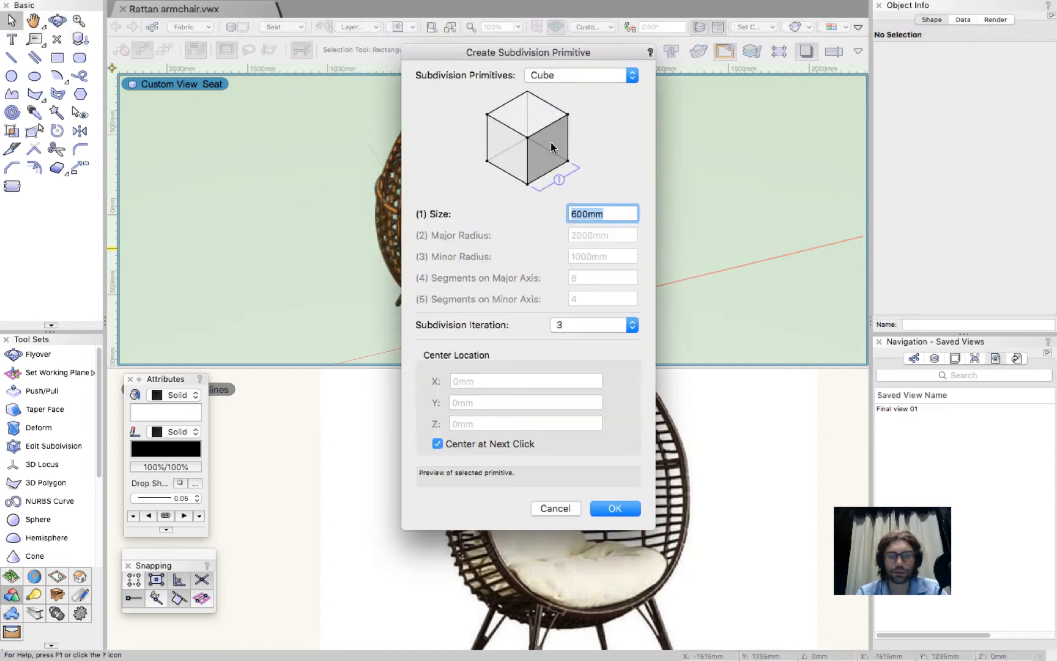
click(586, 76)
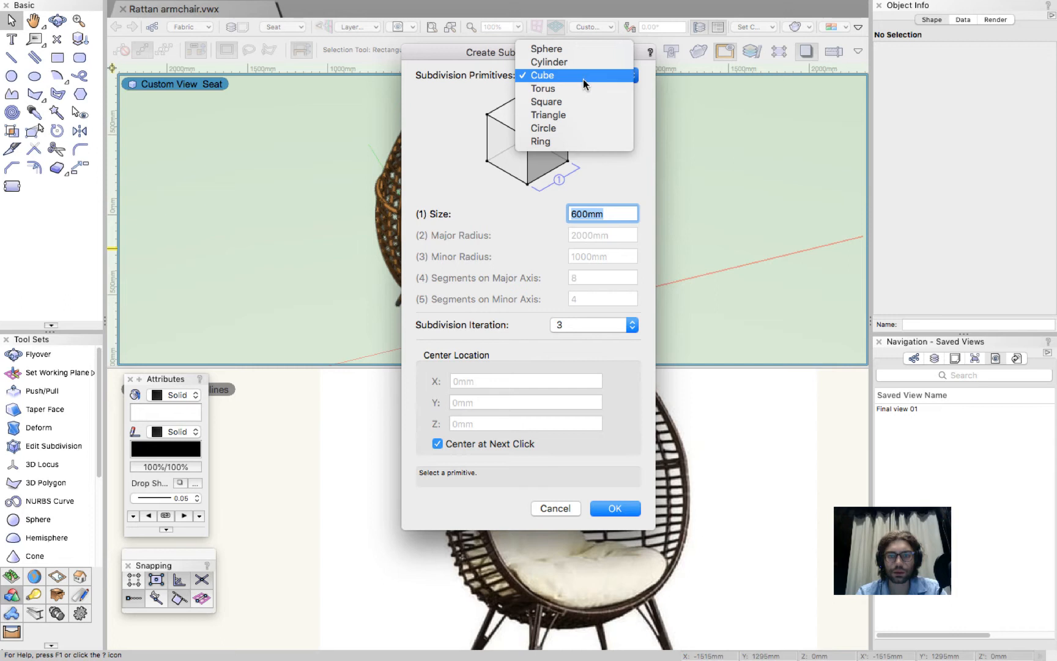
click(583, 79)
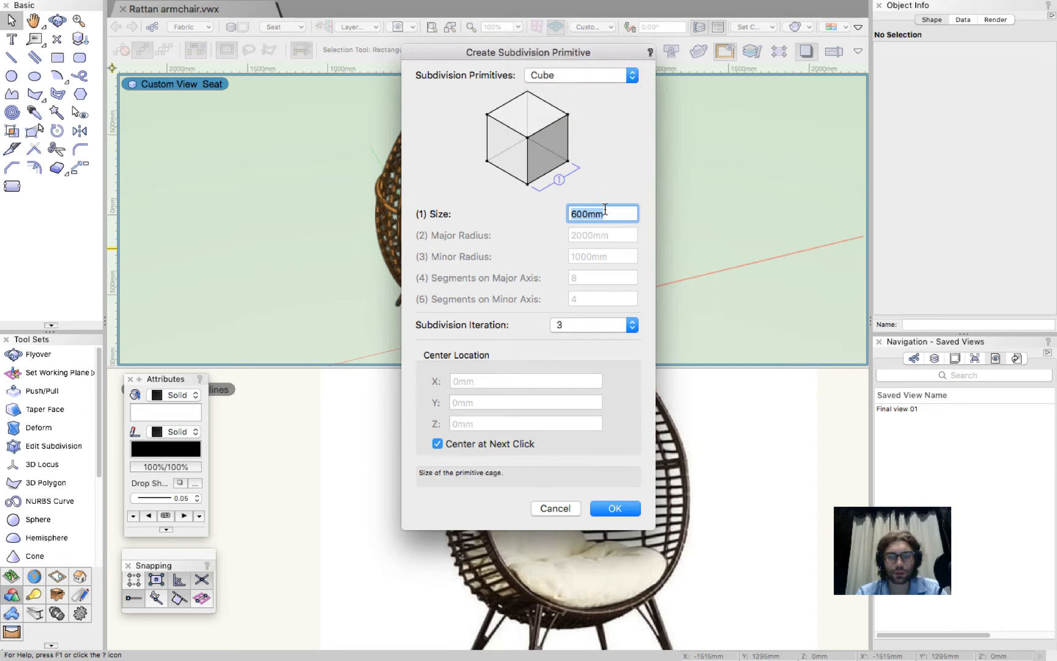
click(607, 214)
drag(616, 214, 540, 210)
click(629, 510)
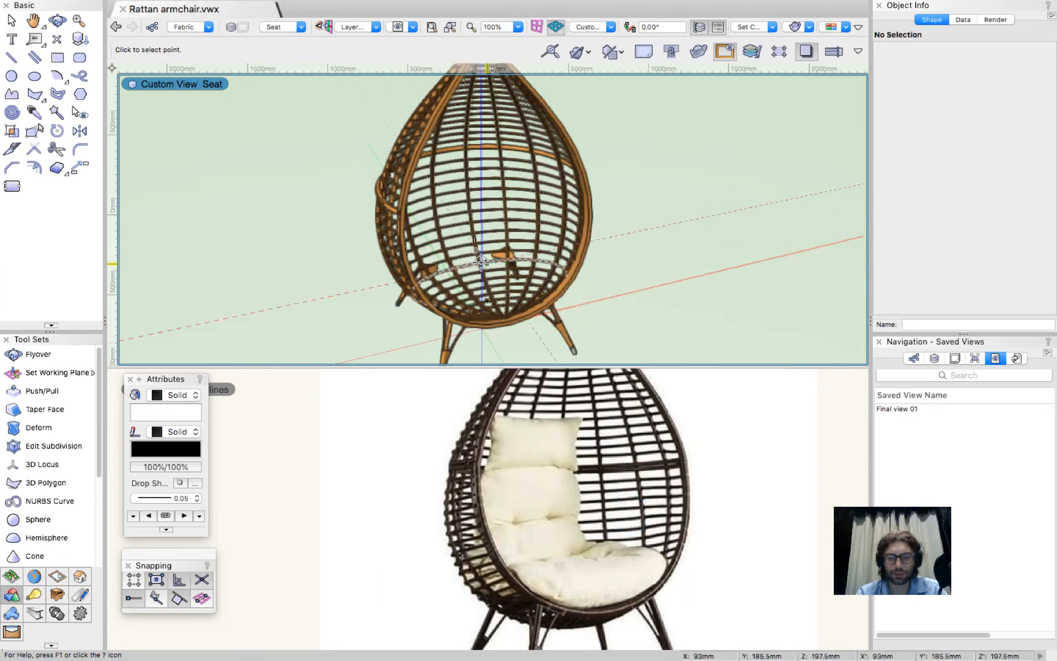
click(583, 235)
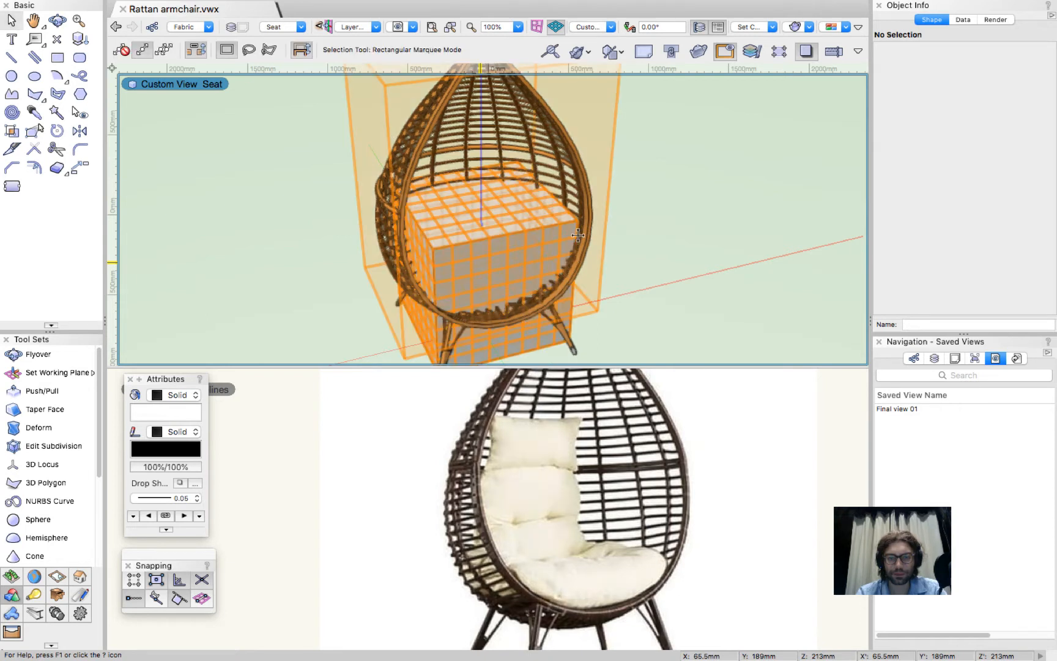
click(578, 240)
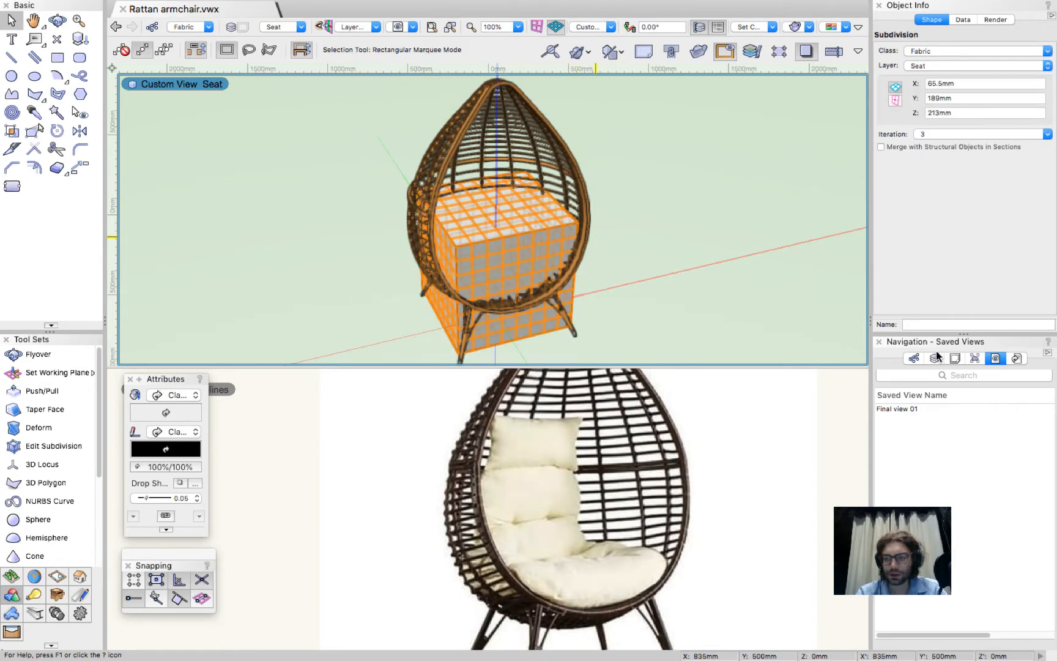
Move the subdivision cube from the Seat layer to the Pillows layer.
click(935, 358)
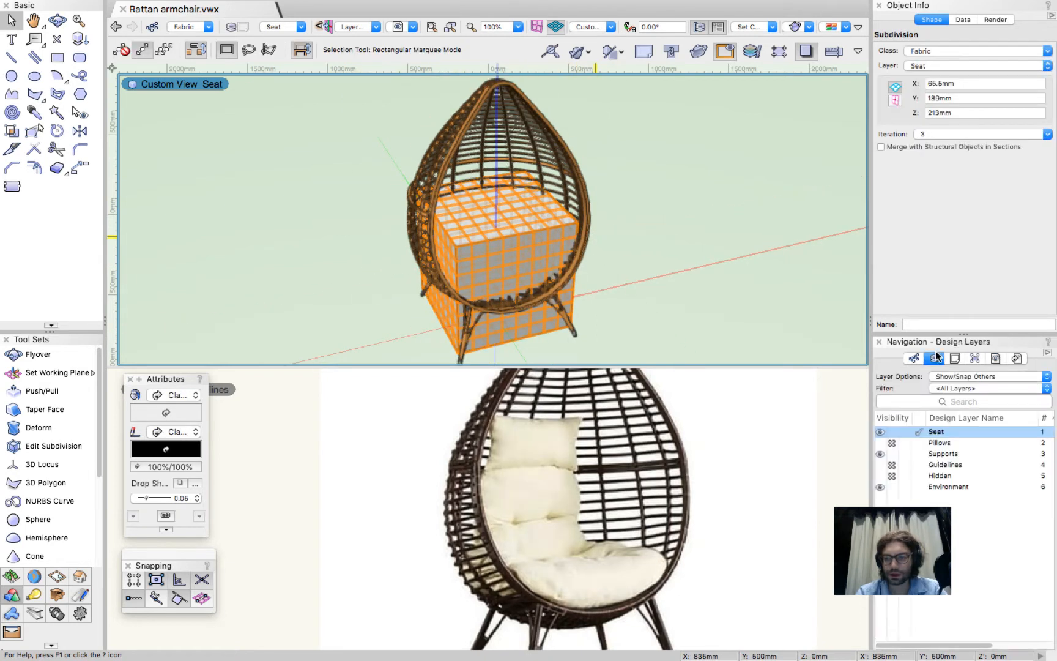
click(942, 65)
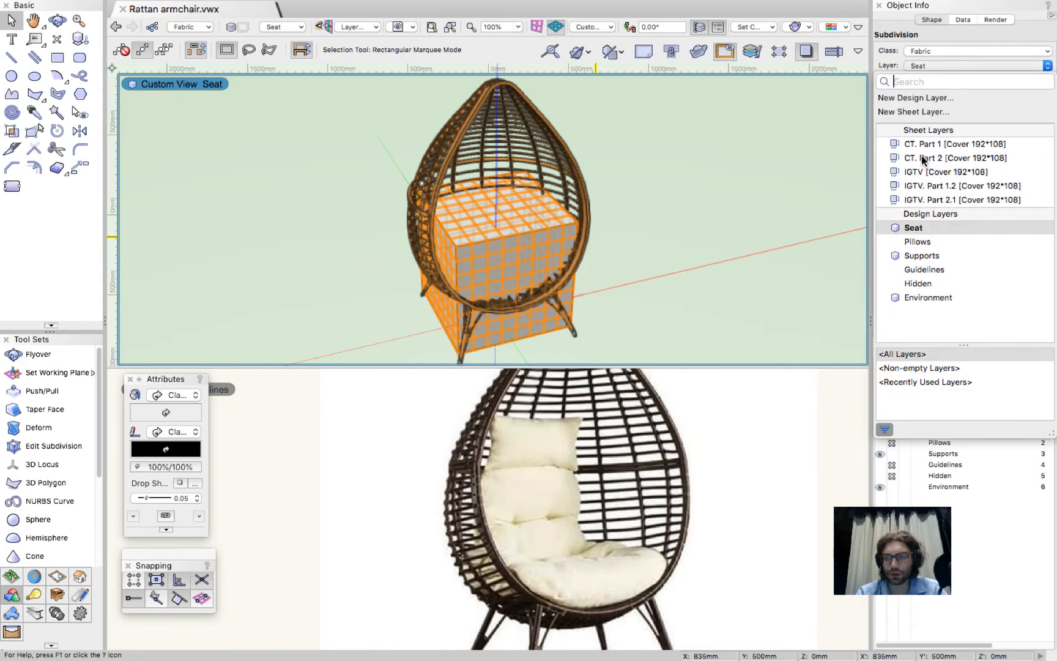
click(918, 242)
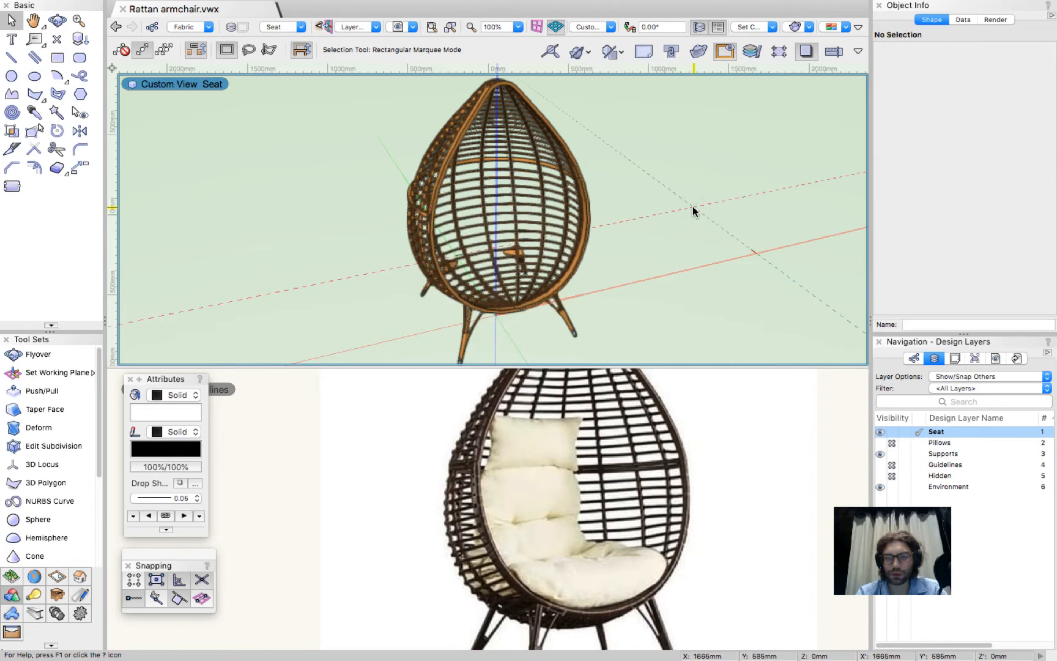
Make the Pillows design layer active and visible, and select the subdivision cube inside the chair.
click(918, 443)
click(880, 443)
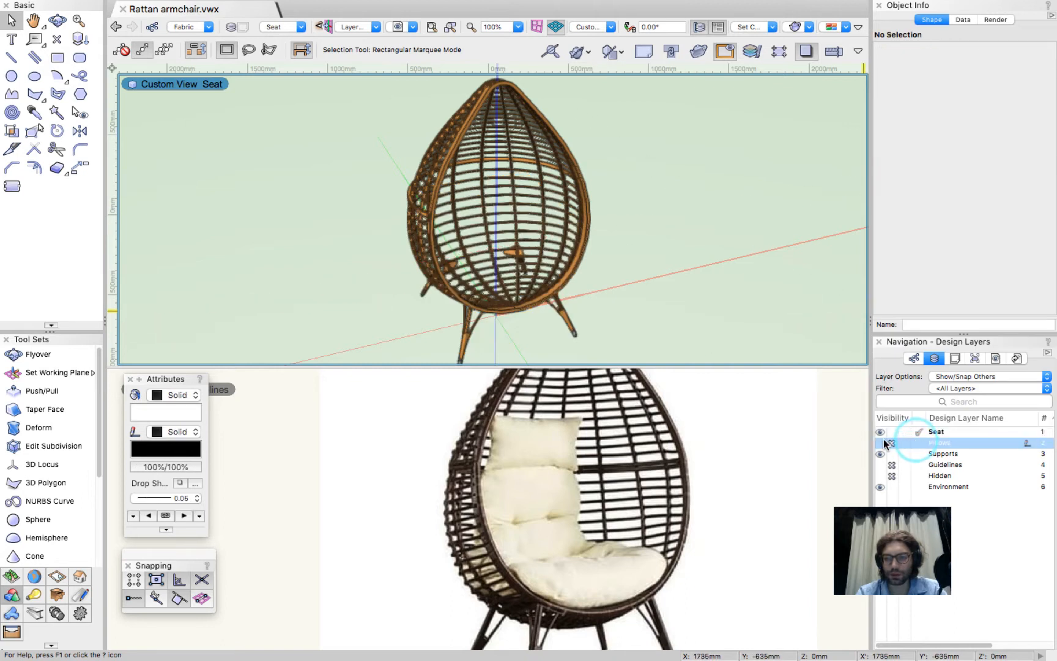
click(664, 193)
scroll(511, 158, up, 3)
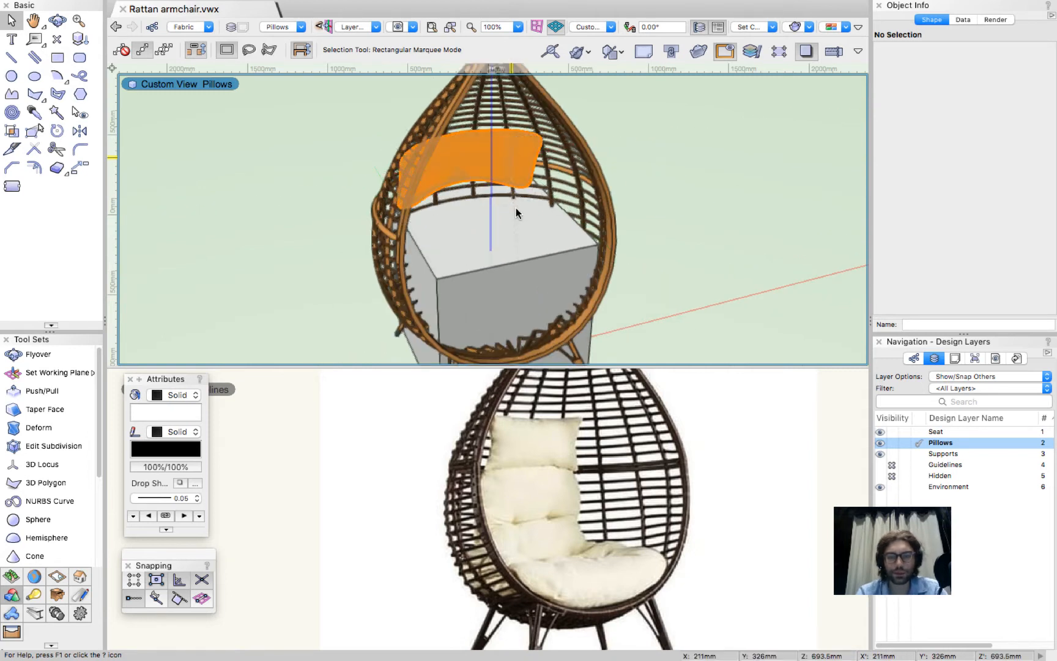
click(520, 252)
Split the view pane that shows the reference photo vertically into two panes.
click(338, 390)
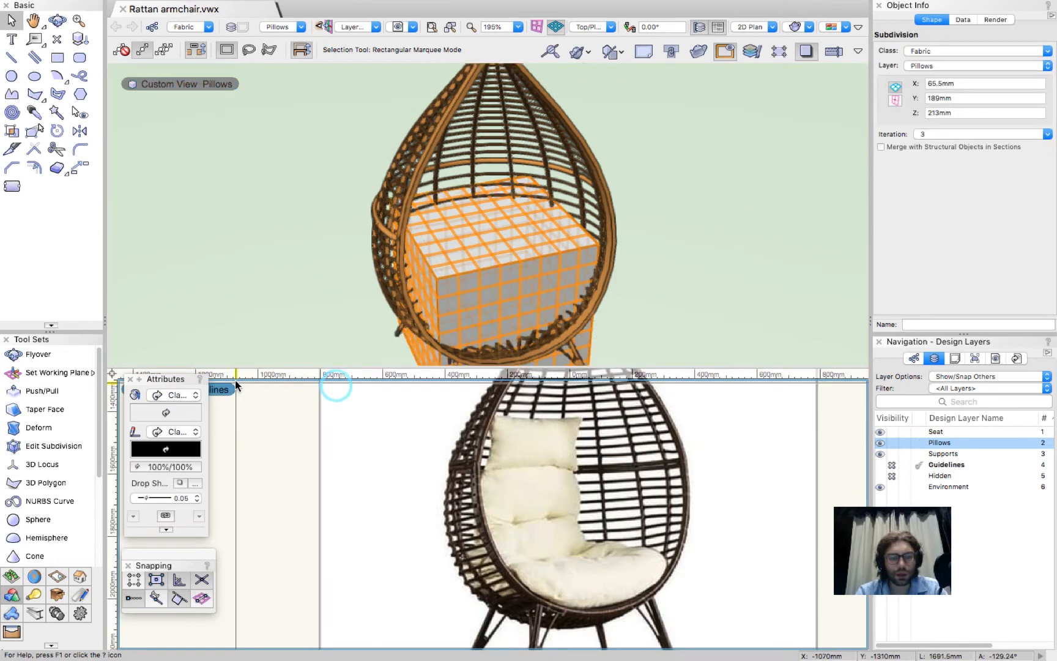
click(219, 390)
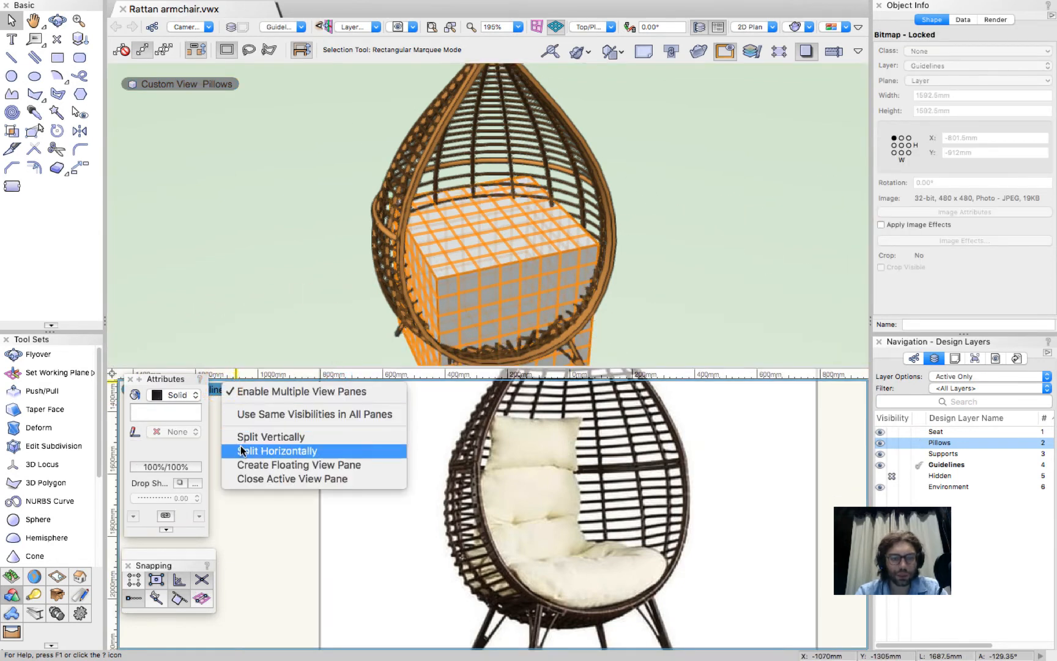
click(256, 435)
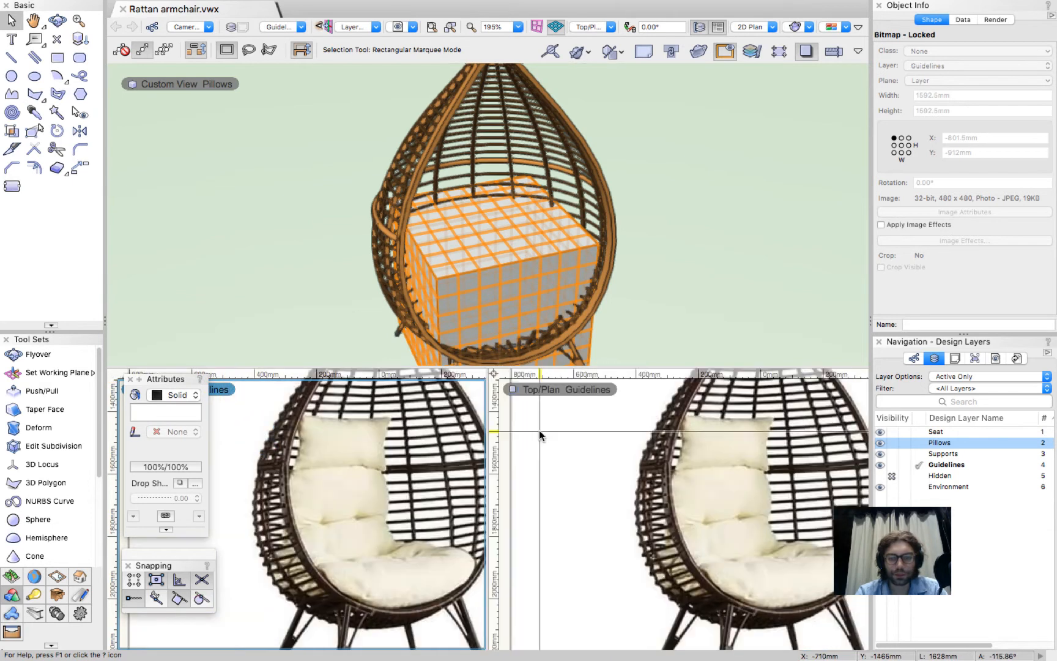
Apply the same visibilities to all view panes from the new Top/Plan pane.
click(571, 444)
scroll(572, 444, down, 3)
key(super+5)
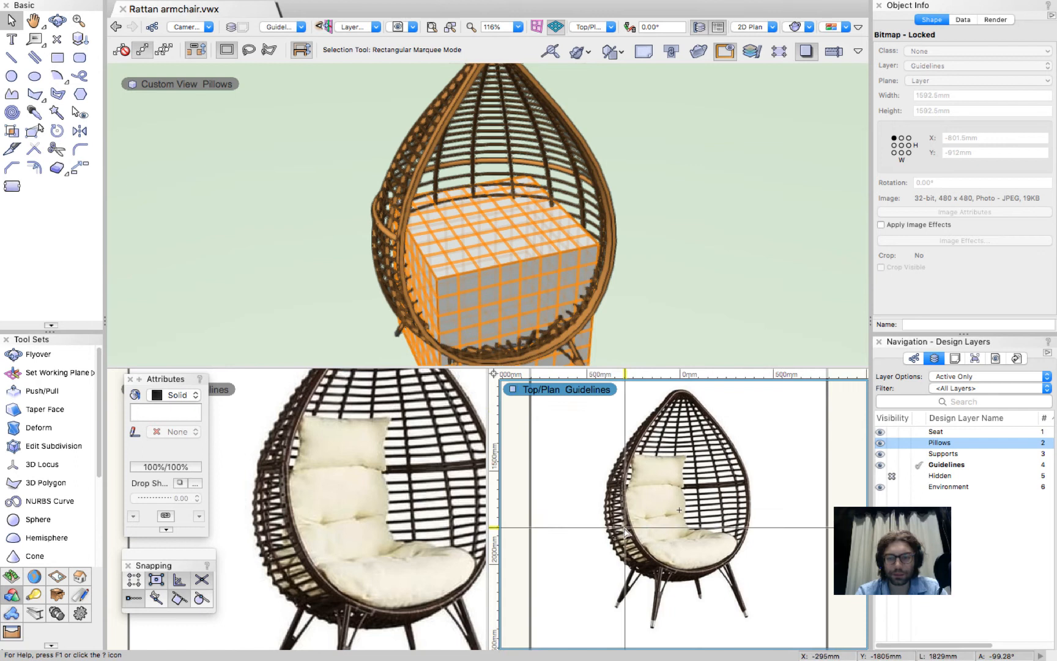
scroll(624, 526, down, 9)
scroll(633, 476, up, 7)
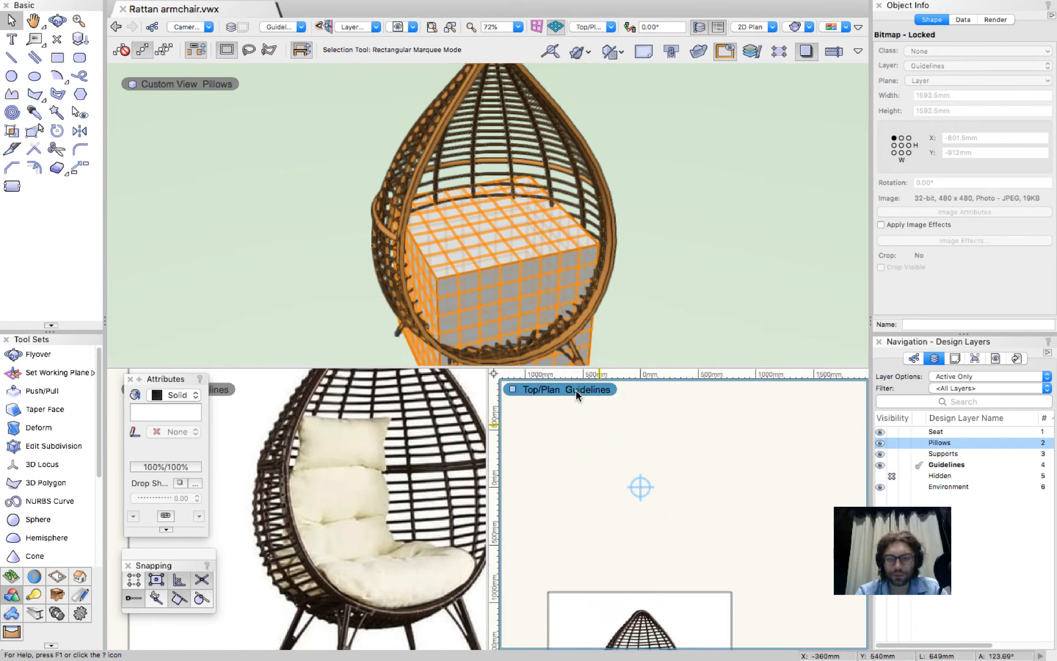
click(576, 391)
click(597, 422)
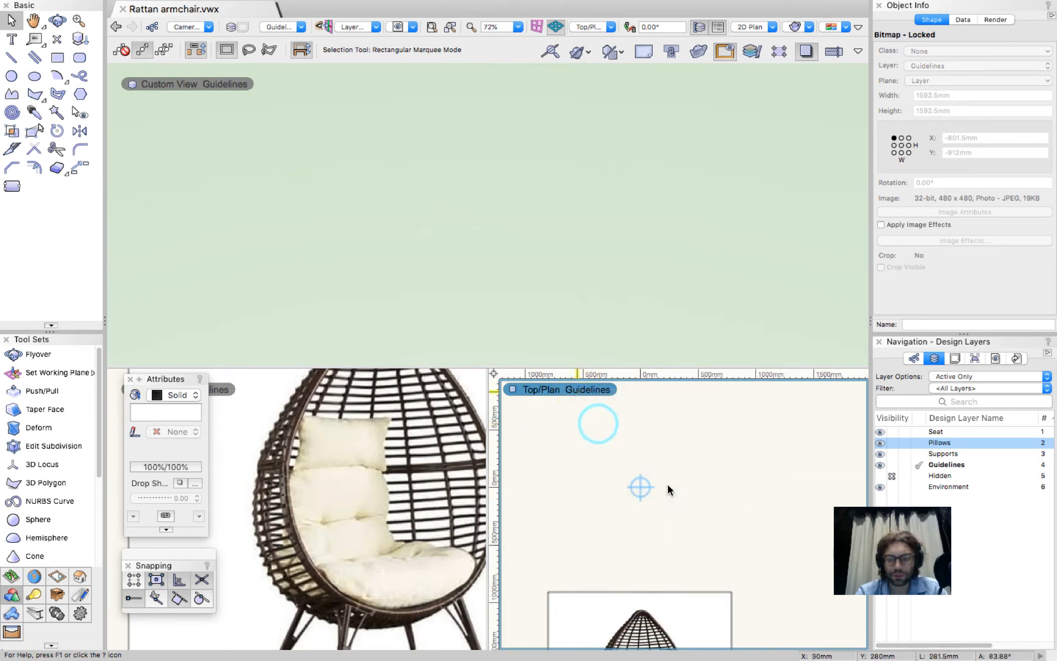
Undo the switch to the Guidelines layer, restoring the Pillows layer visibilities in all view panes.
key(super+z)
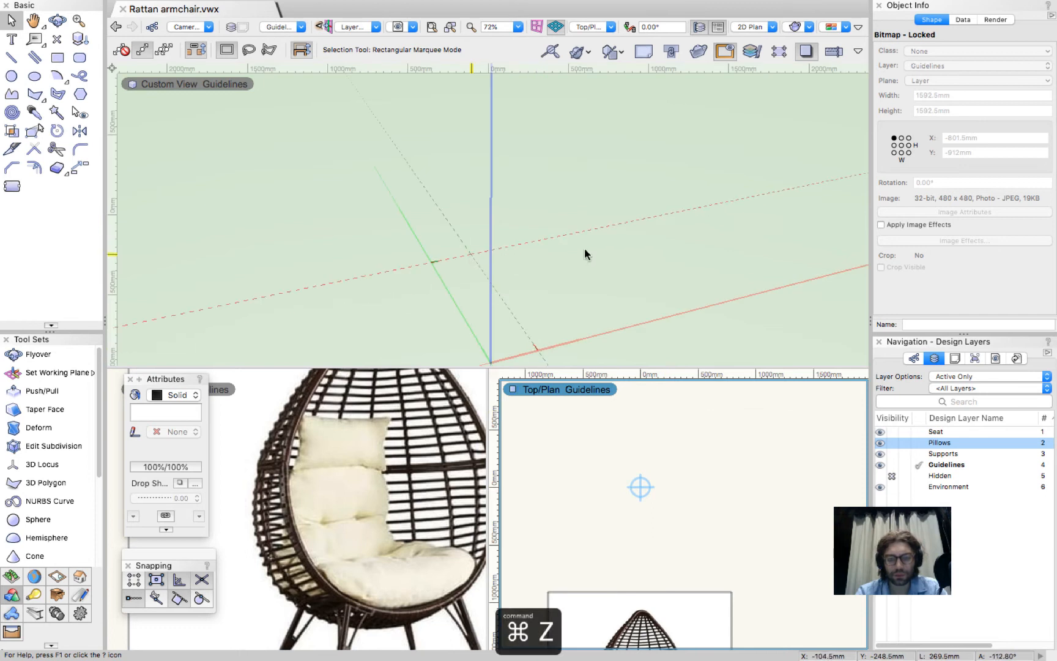
key(super+z)
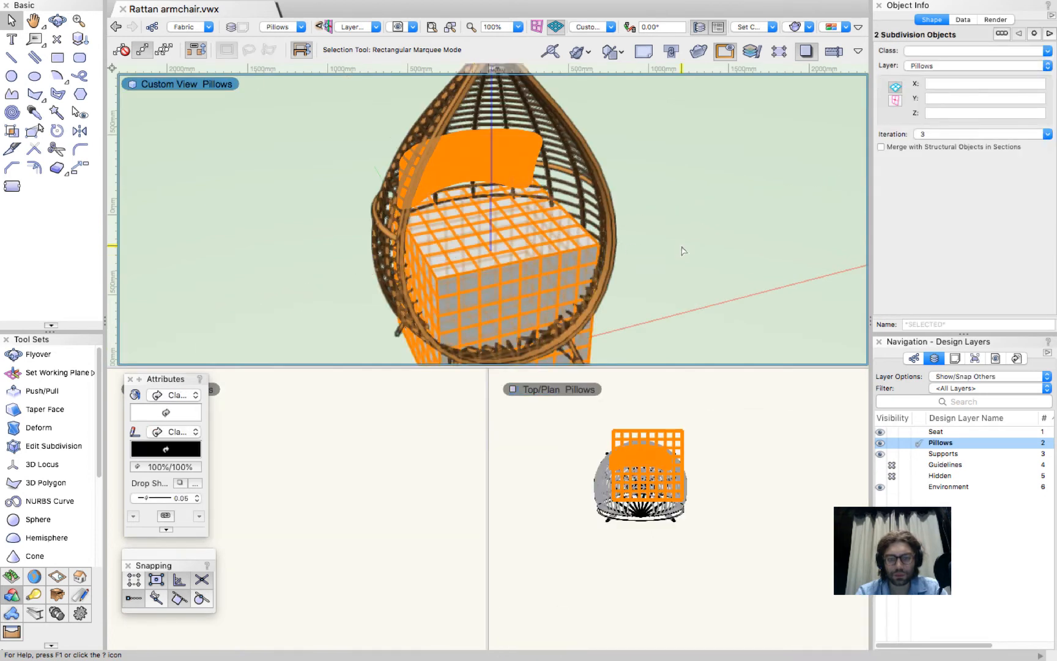
click(684, 251)
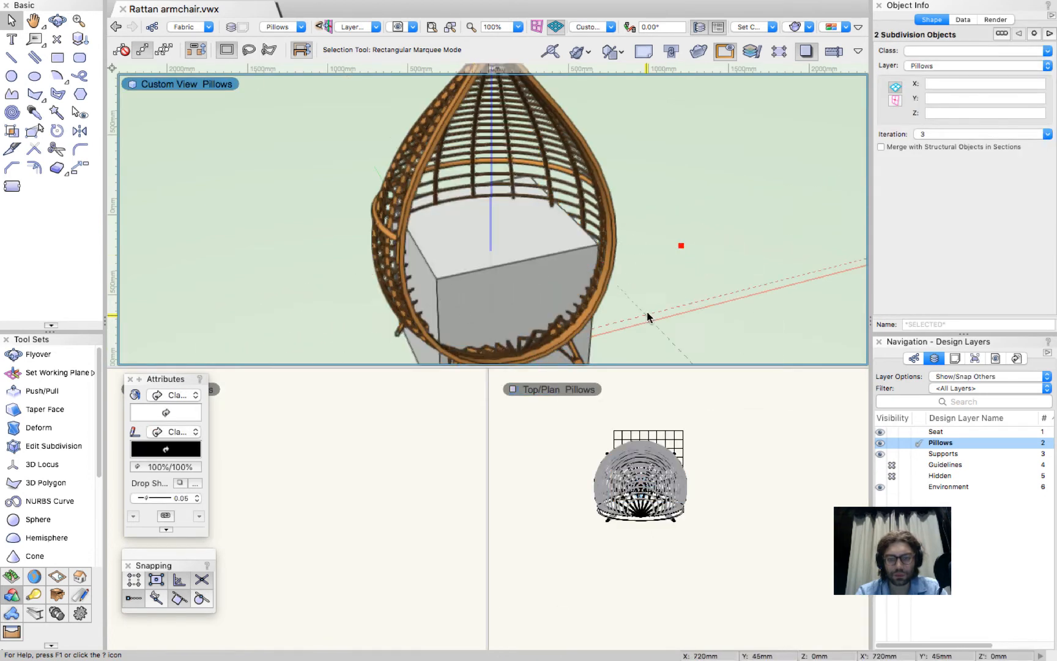
click(217, 88)
click(304, 286)
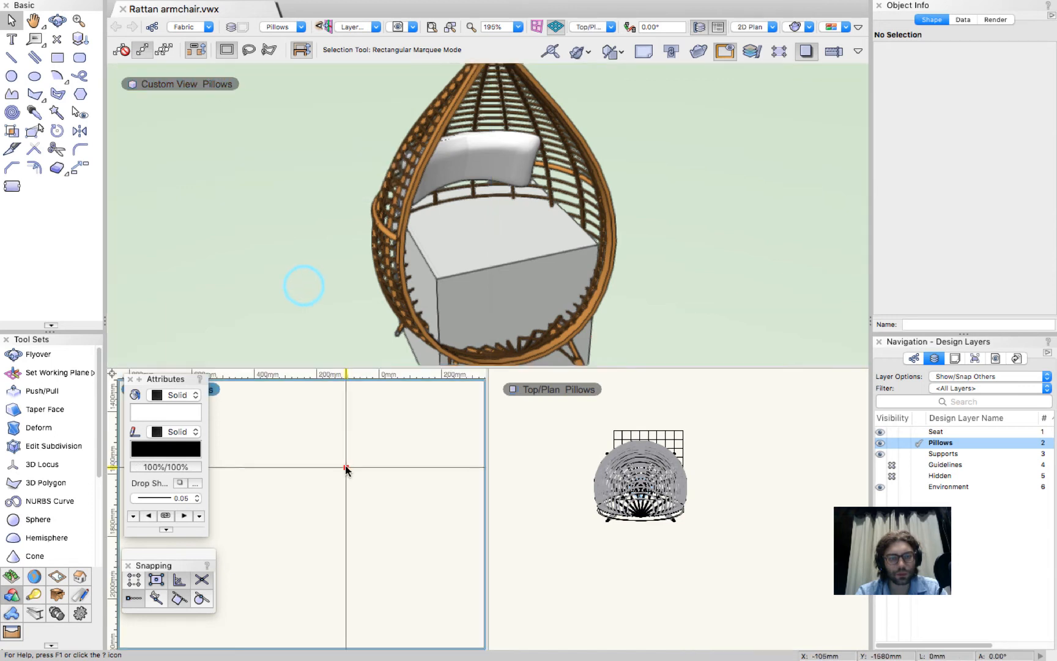
Turn off the use of the same visibilities in all panes from the Top/Plan pane meant for the reference photo.
scroll(421, 475, down, 5)
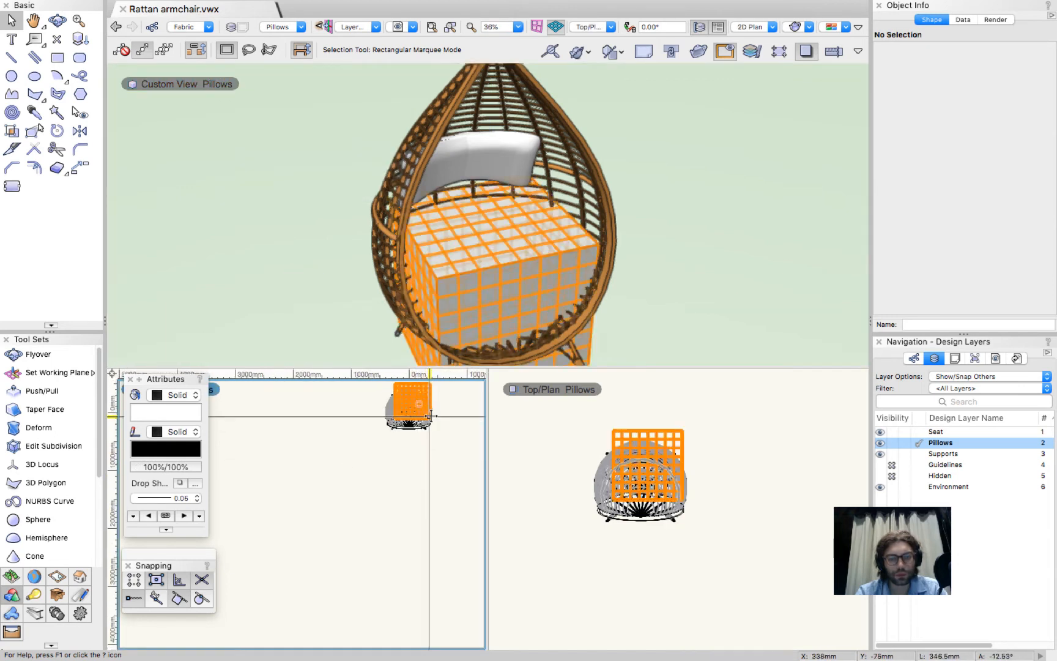
scroll(408, 490, down, 2)
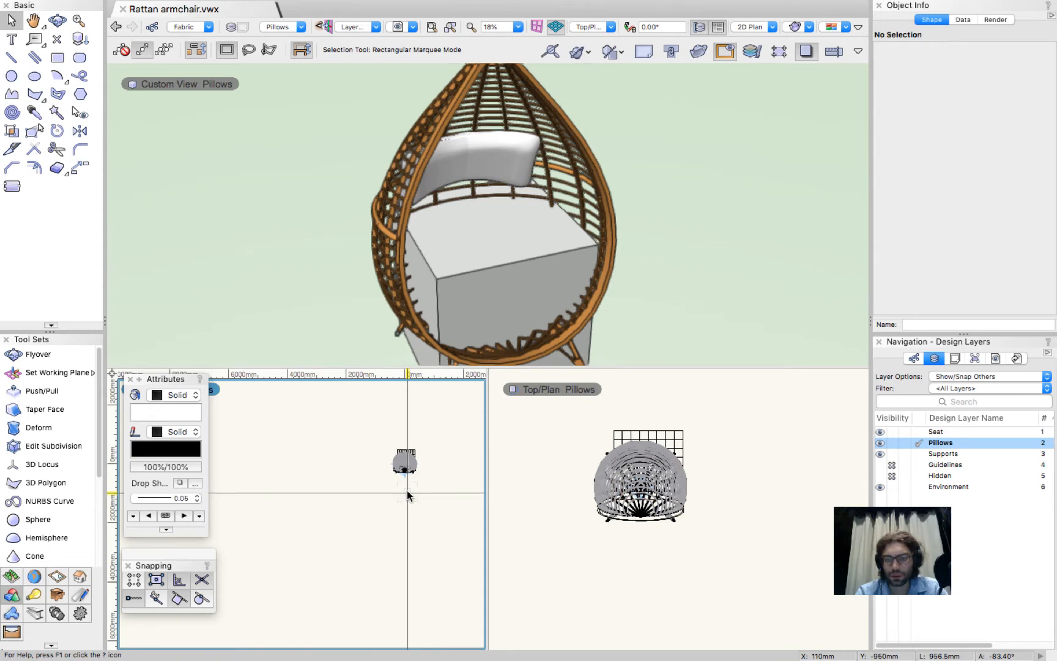
click(212, 388)
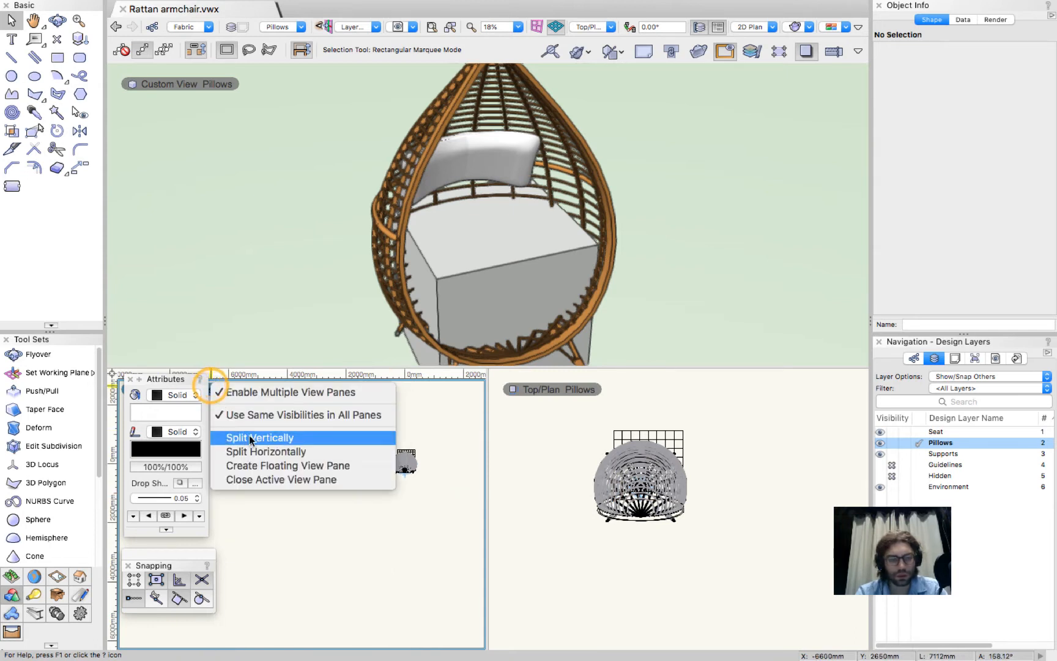
click(257, 416)
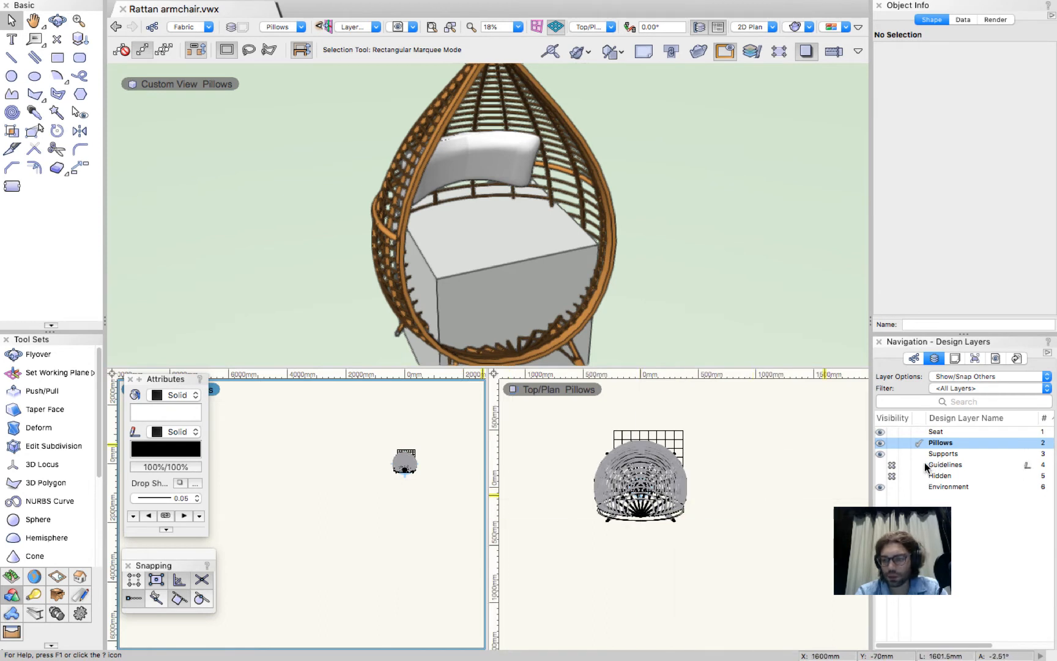
Make the Guidelines and Hidden design layers visible in the active Top/Plan pane.
click(914, 358)
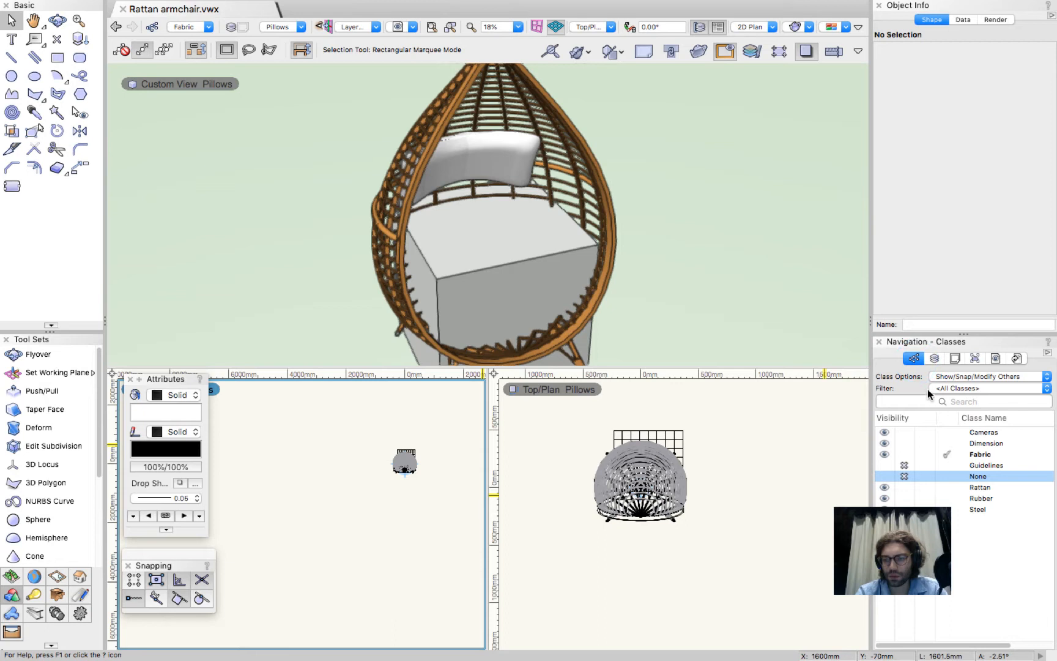
click(934, 358)
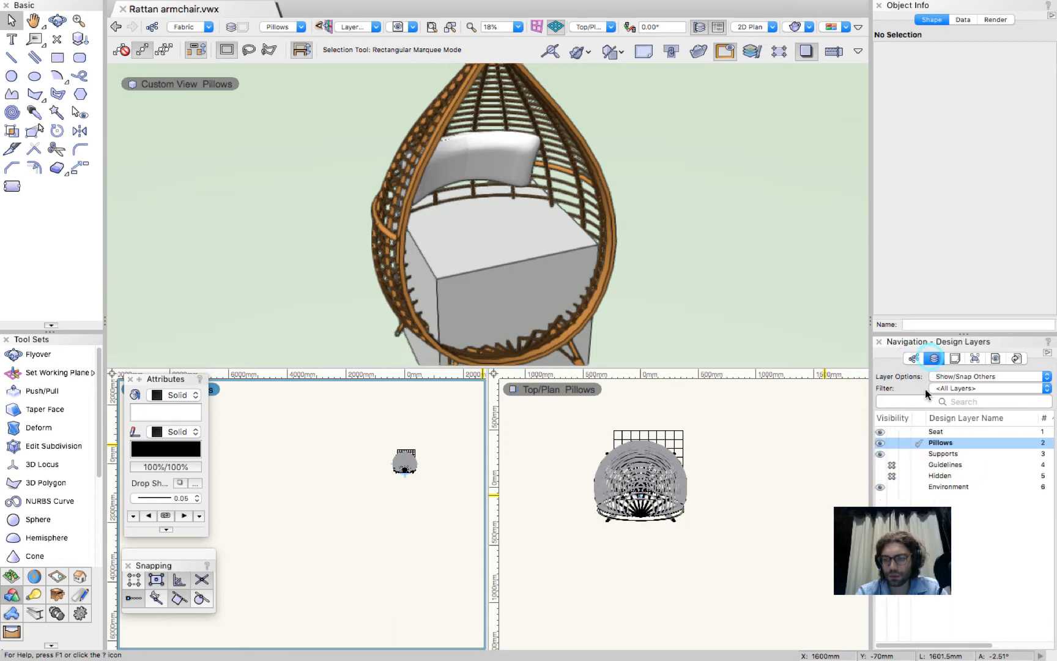
click(880, 465)
scroll(438, 479, up, 4)
scroll(362, 423, up, 5)
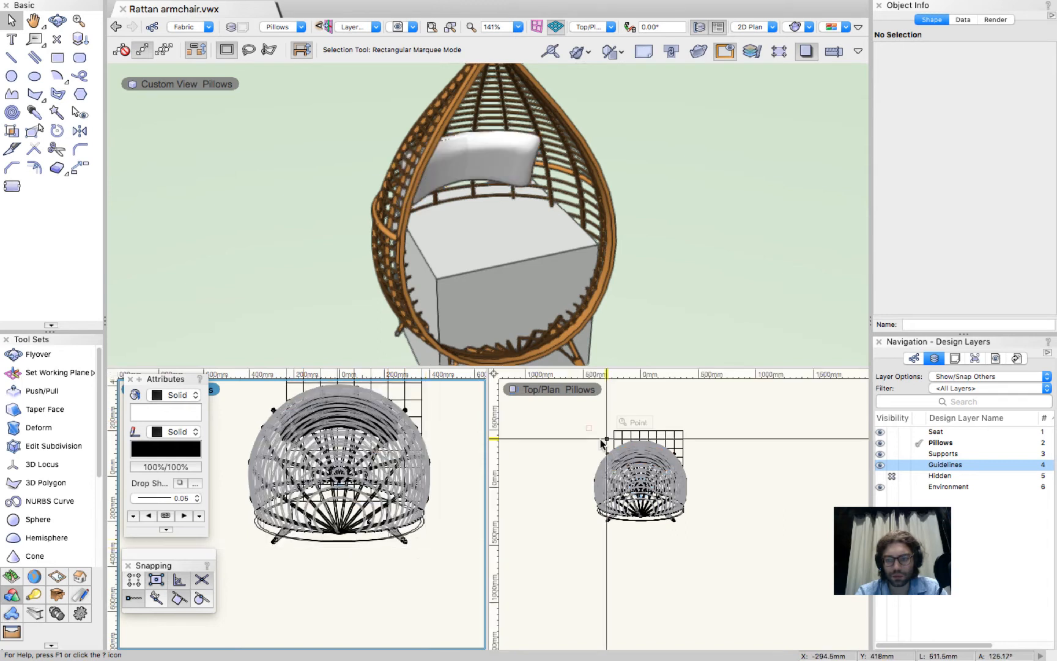
click(880, 475)
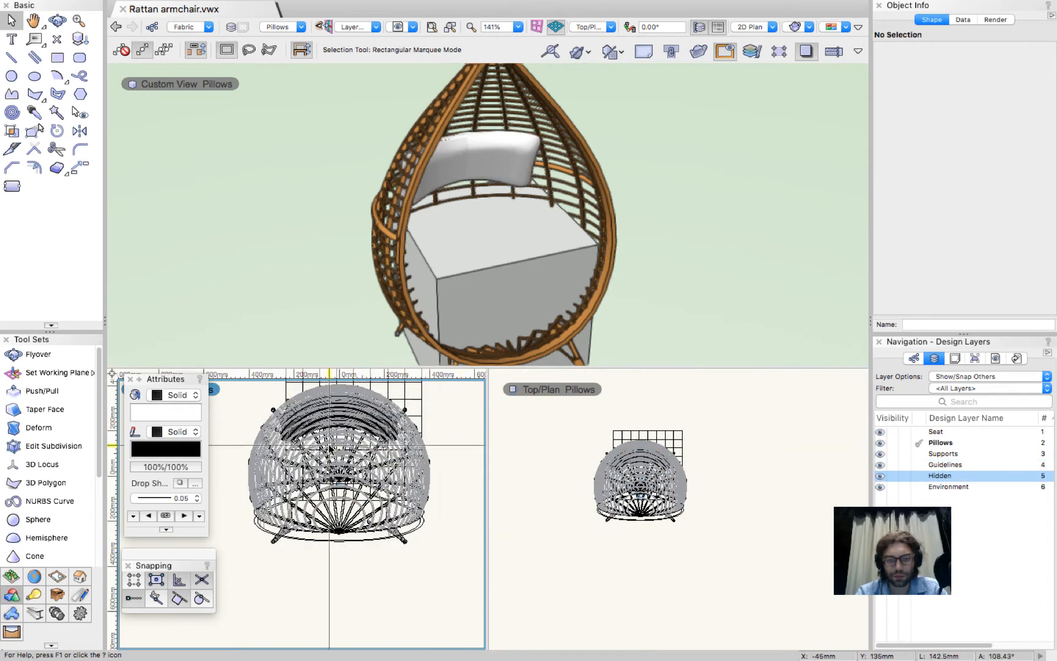
Show the None and Guidelines classes in the active Top/Plan pane to reveal the reference photo, and hide the Guidelines class again.
scroll(330, 448, down, 6)
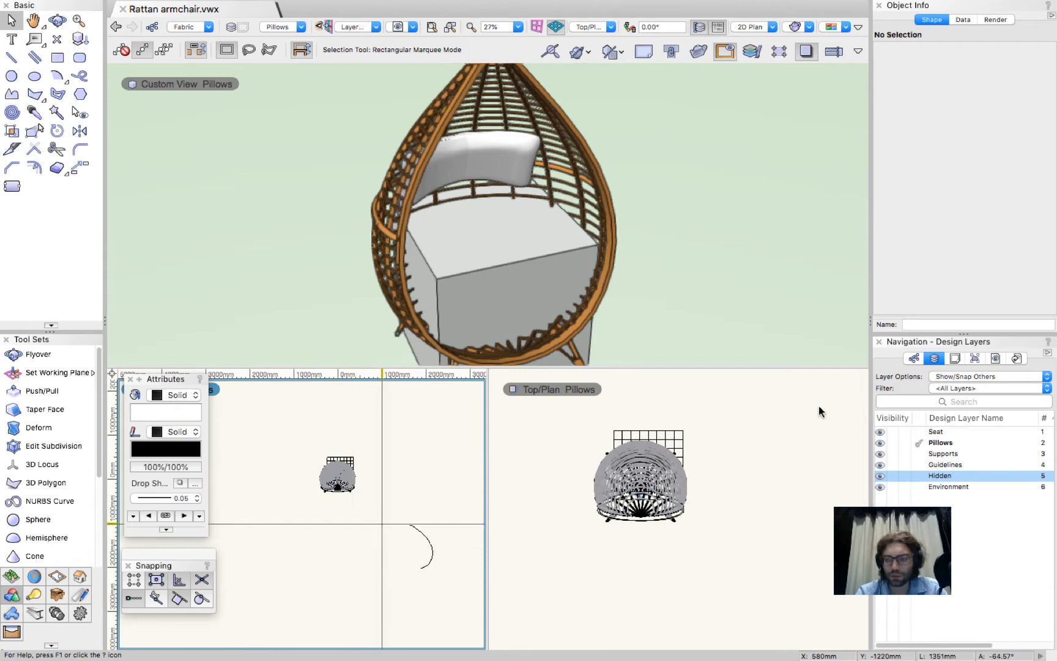
click(912, 359)
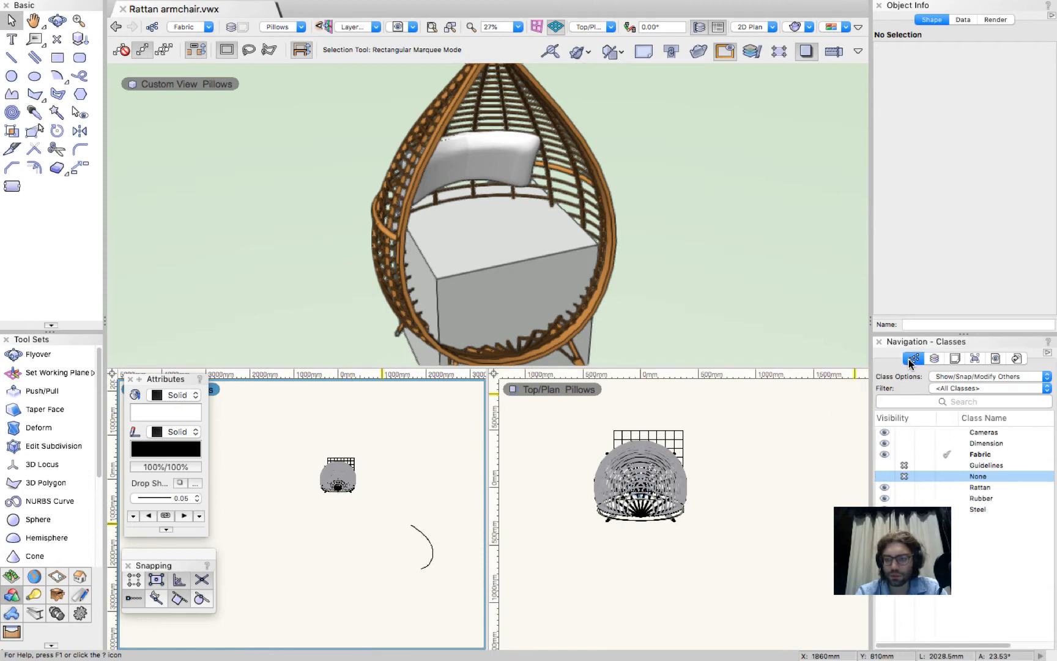
click(887, 465)
click(886, 476)
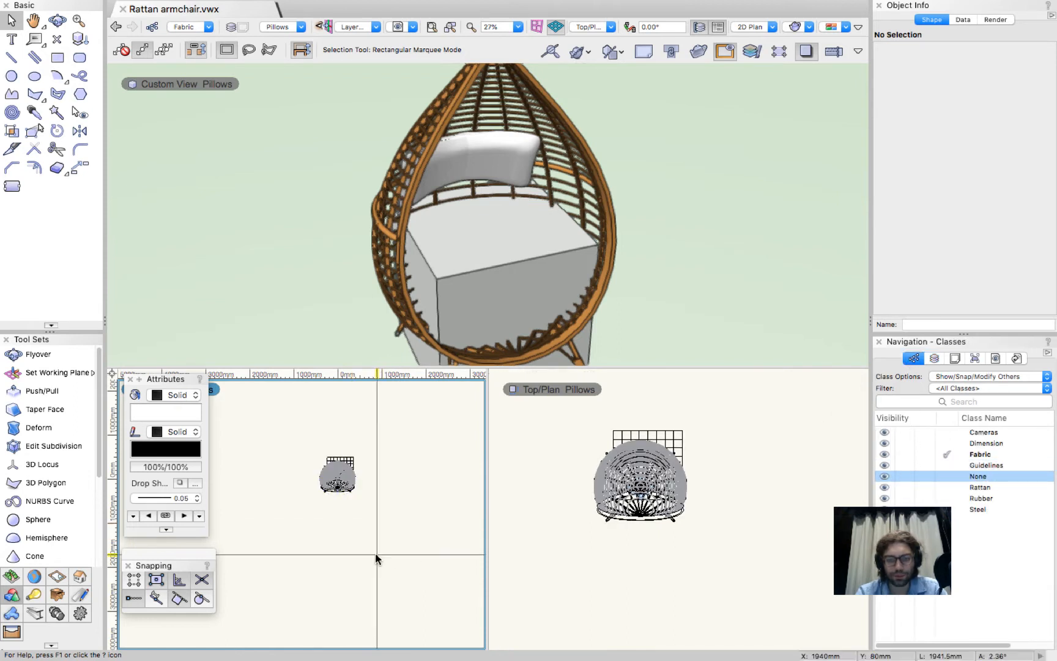
scroll(374, 555, up, 10)
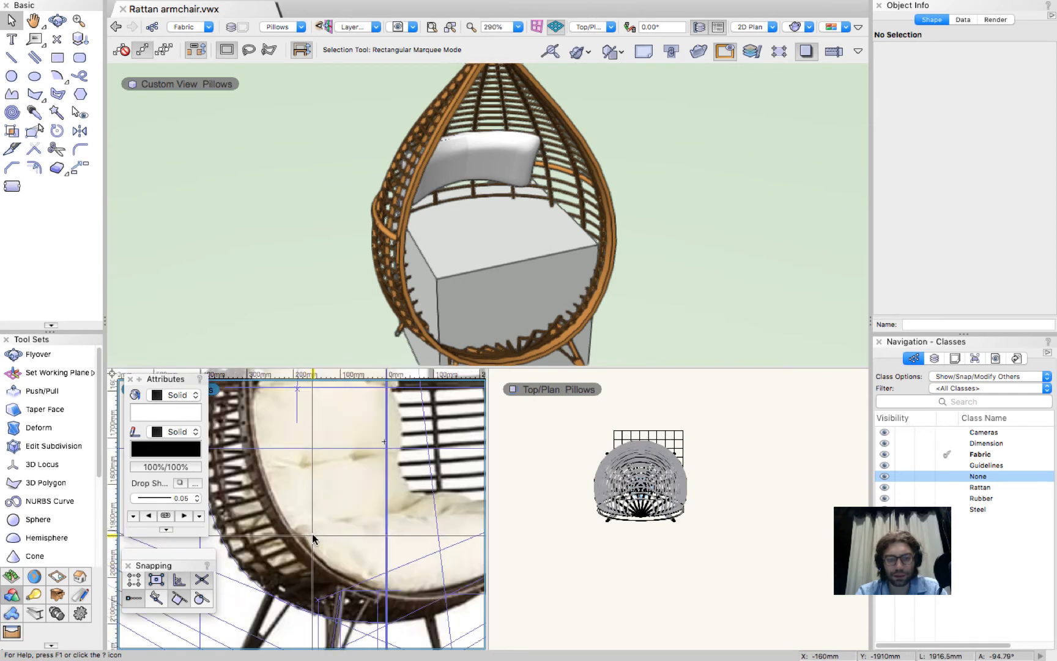
scroll(313, 538, down, 4)
click(899, 463)
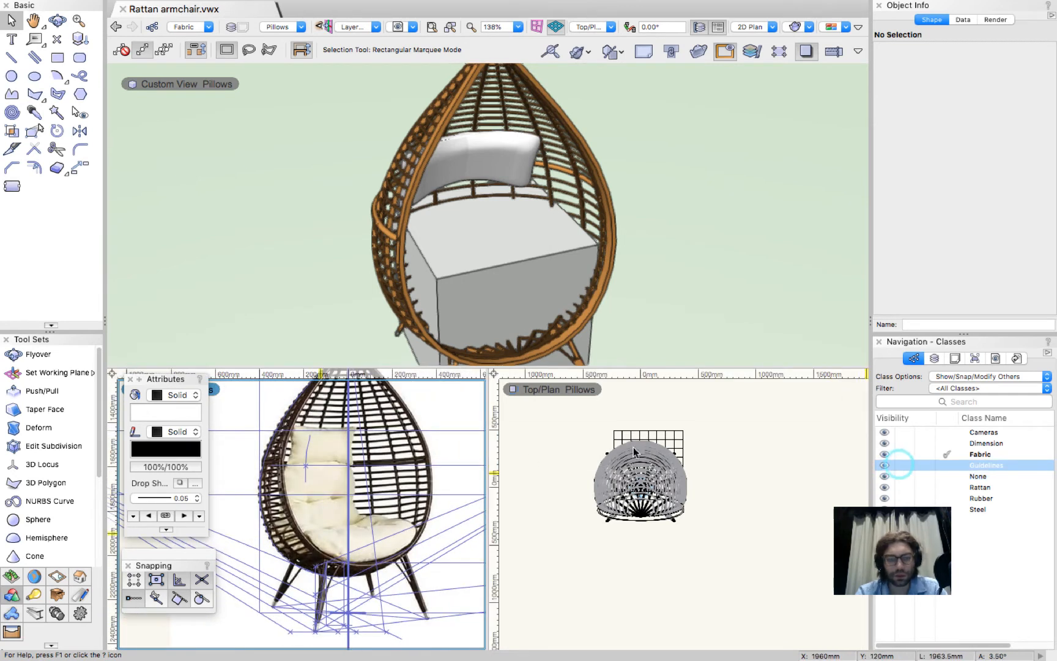
Set the None class to invisible in the perspective pane and delete the existing curved back pillow.
scroll(332, 531, down, 1)
scroll(370, 468, up, 2)
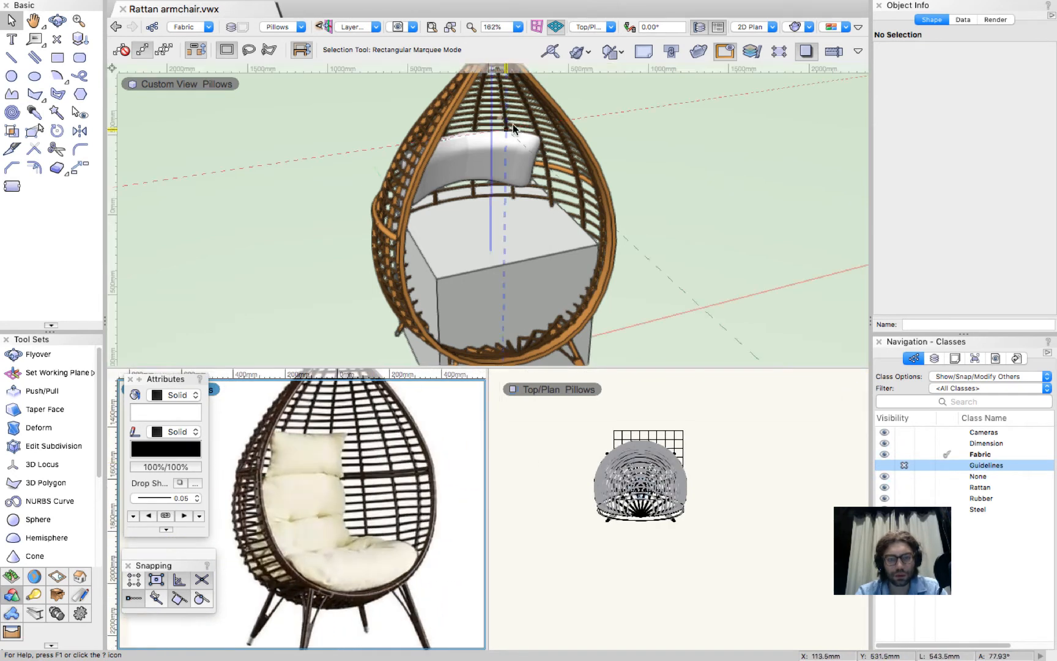
click(505, 150)
click(511, 146)
click(905, 476)
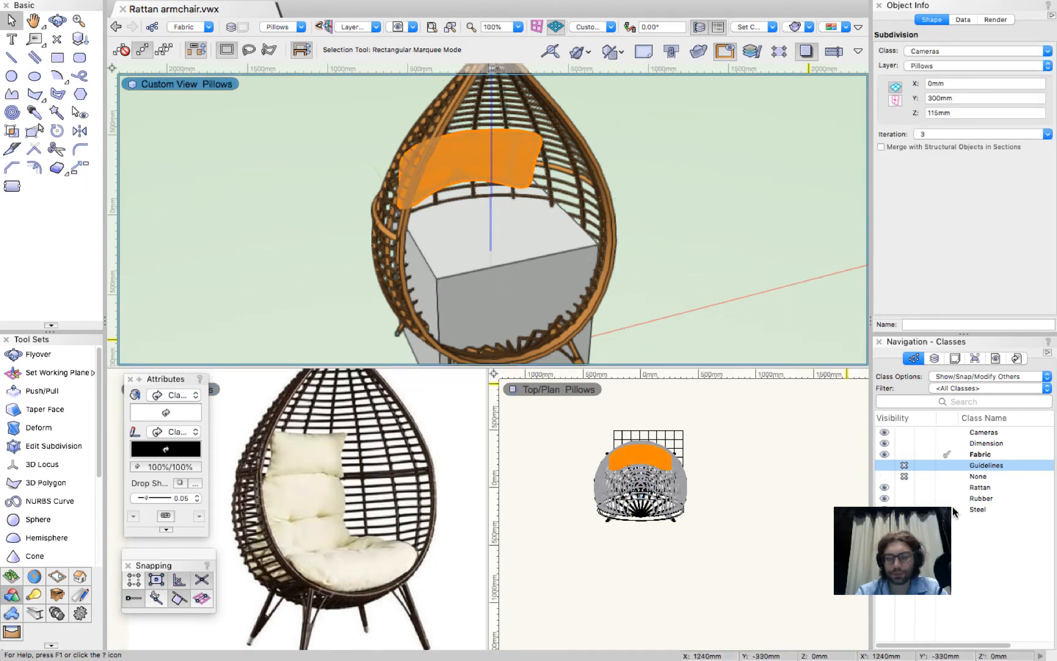
click(694, 275)
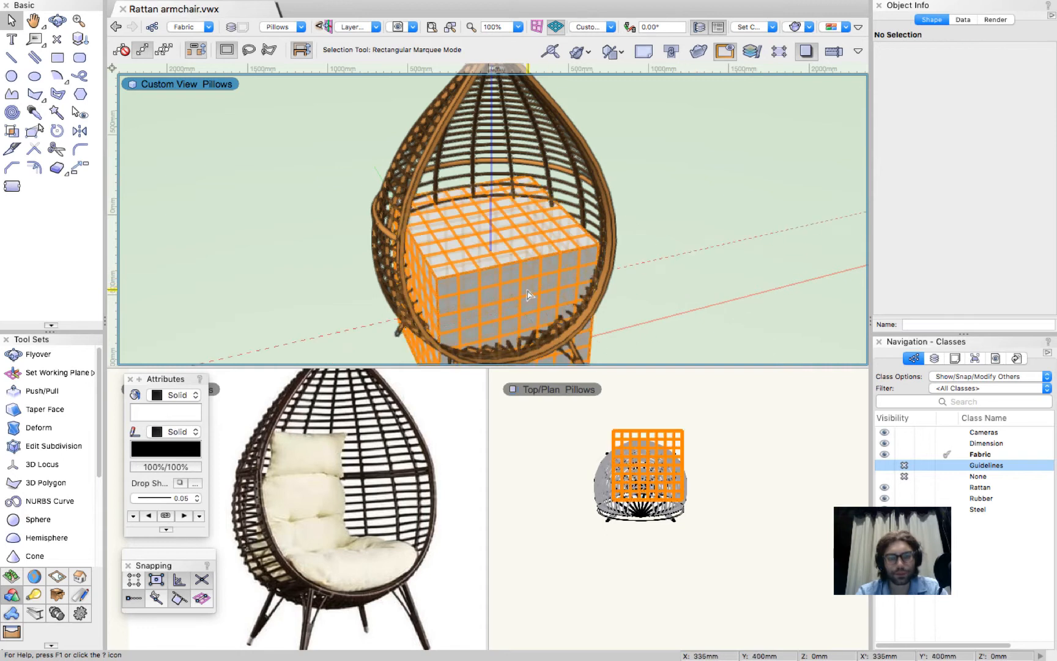
Move the subdivision cube in plan to X 0 mm and Y 231.5 mm, centring it on the chair's axis toward the back.
click(655, 468)
click(660, 465)
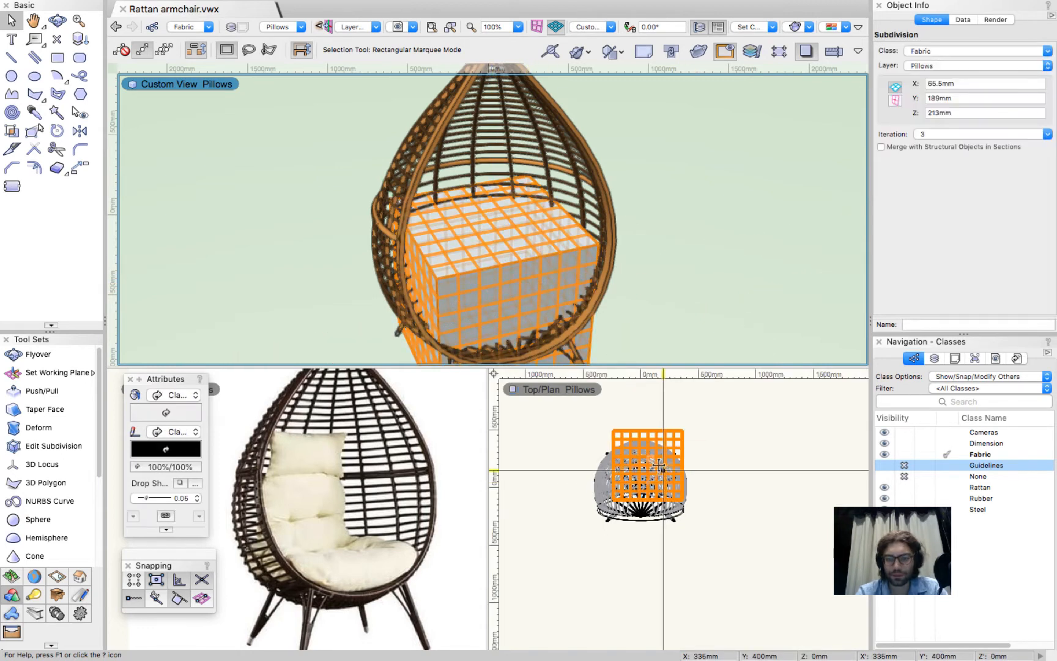
scroll(660, 465, up, 4)
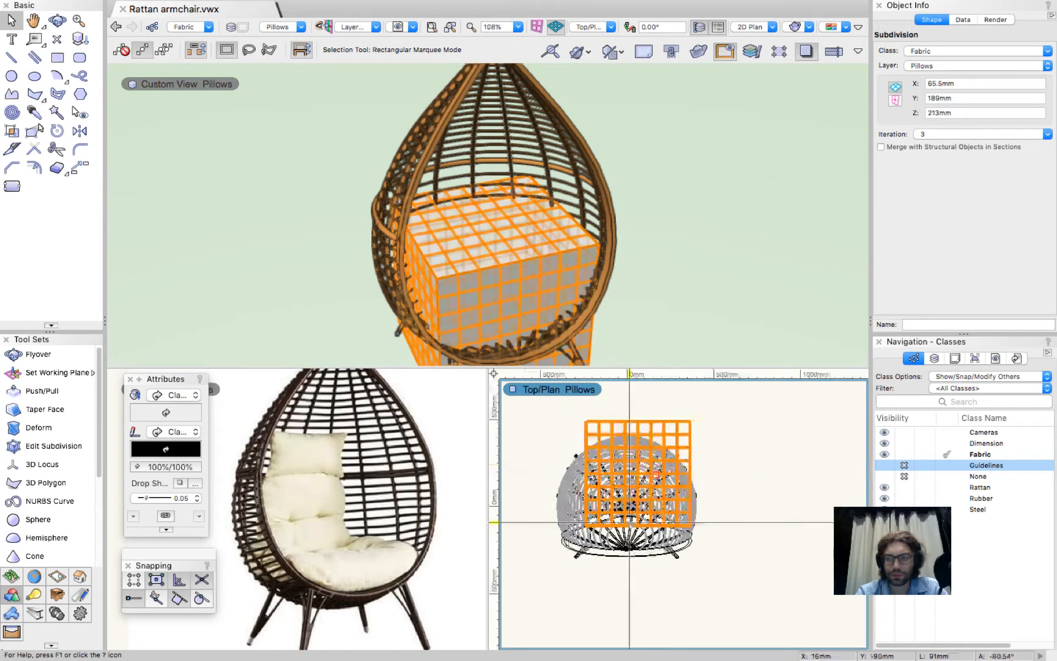
scroll(608, 411, up, 8)
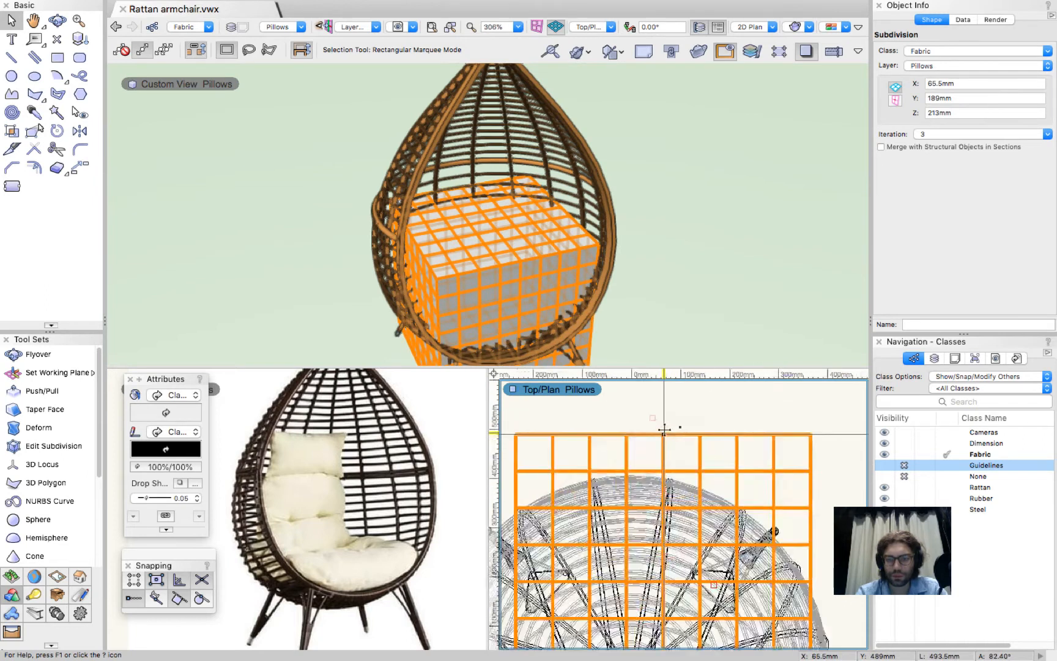
scroll(664, 432, up, 3)
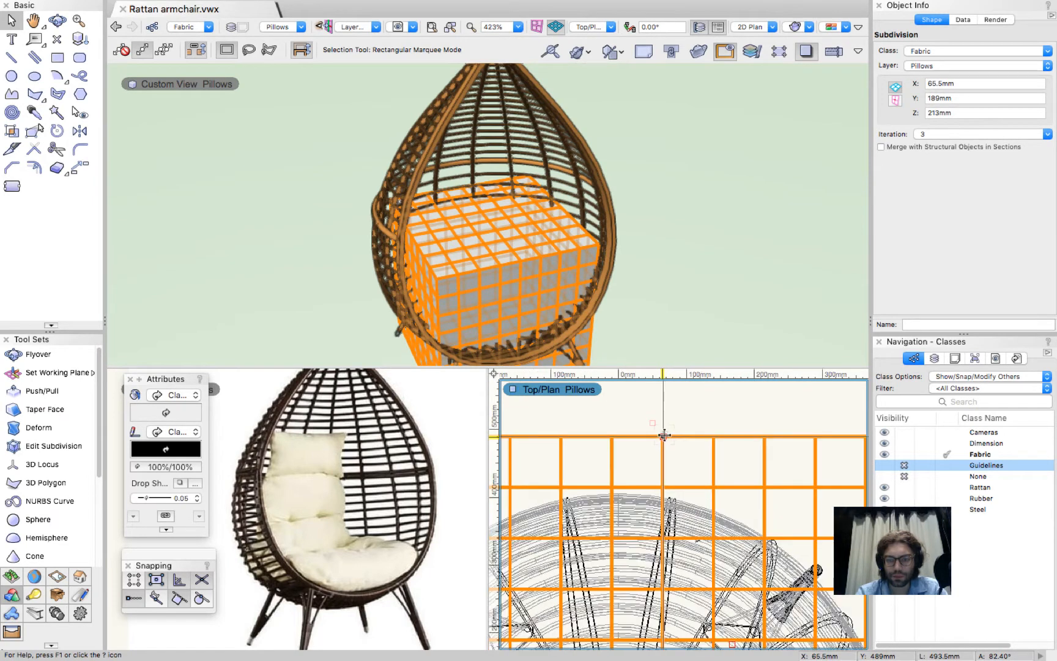
drag(663, 435, 619, 530)
scroll(689, 420, down, 5)
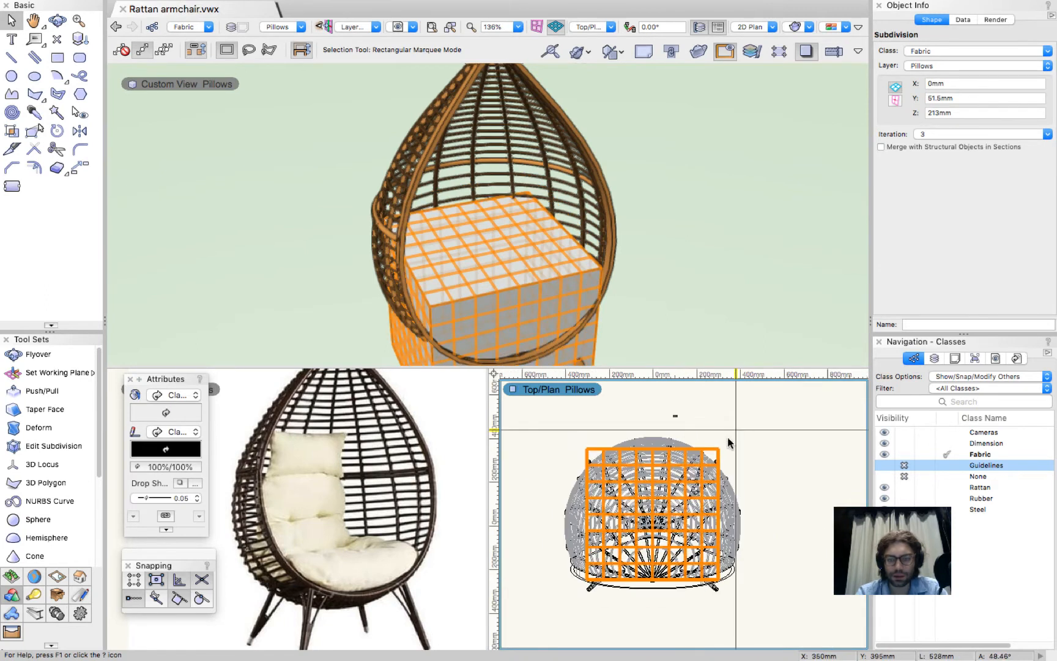
drag(717, 447, 717, 408)
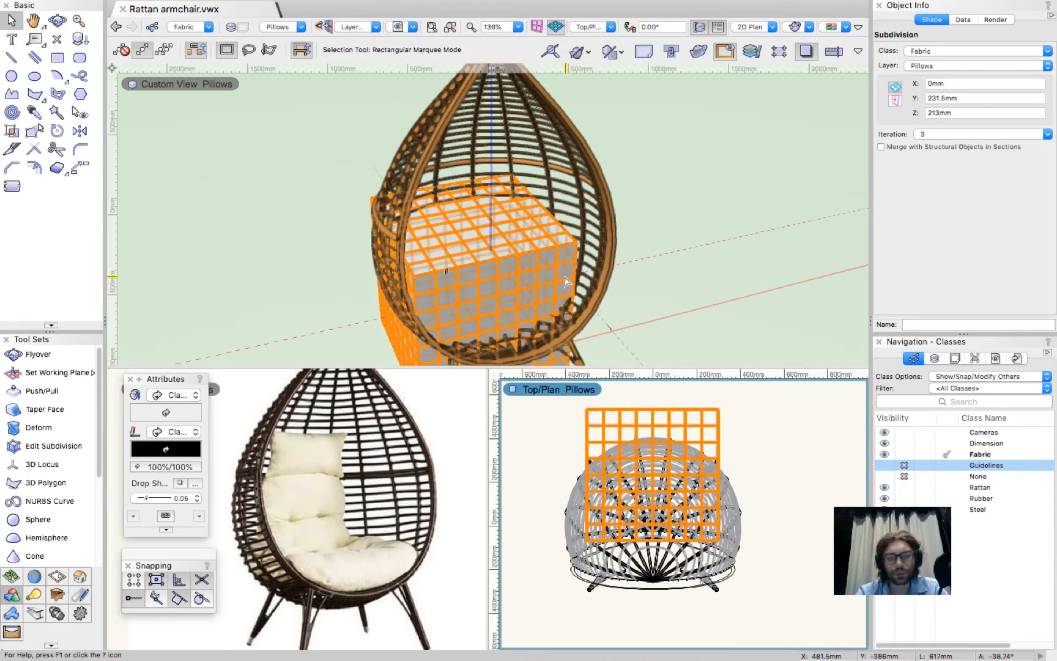
Edit the cube's subdivision cage and raise its top face vertically in two moves, the first about 147.5 mm.
click(645, 266)
scroll(645, 268, down, 3)
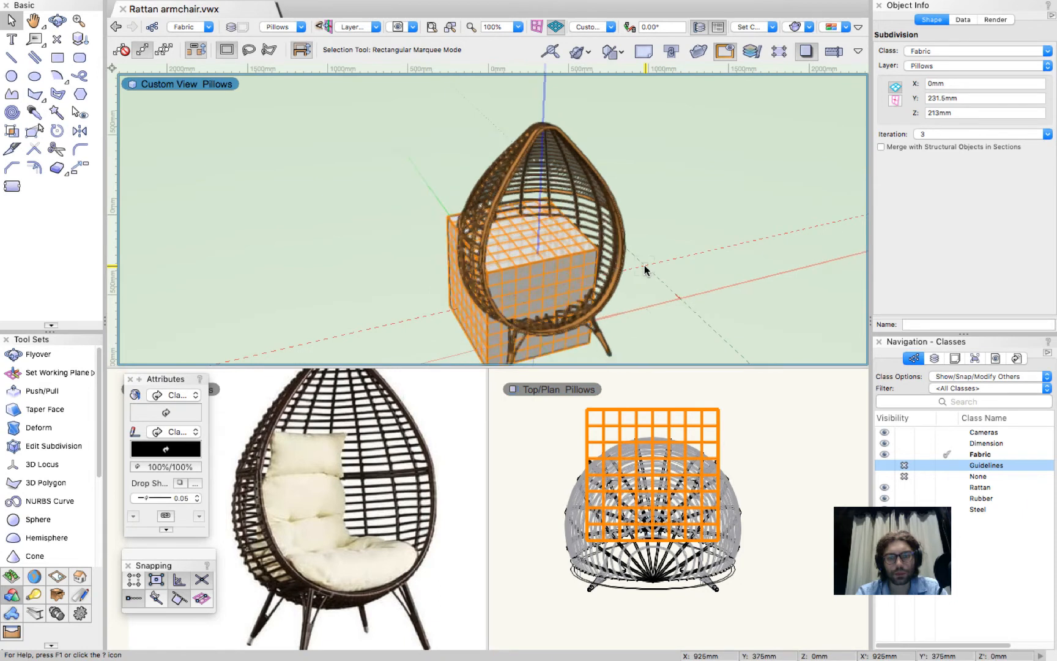
scroll(644, 265, down, 2)
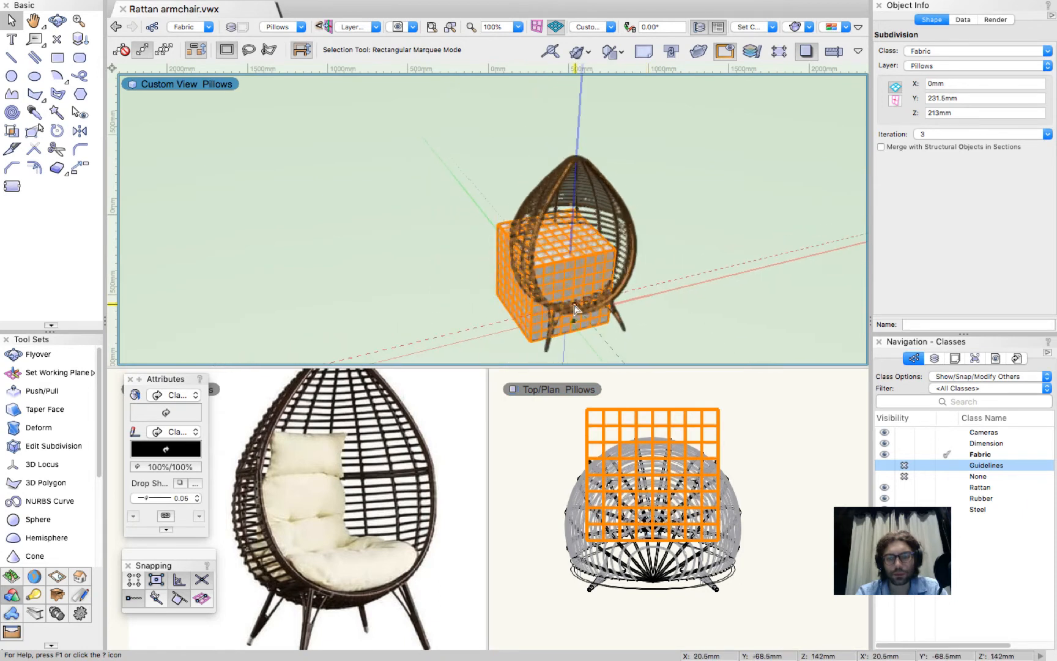
scroll(575, 309, up, 1)
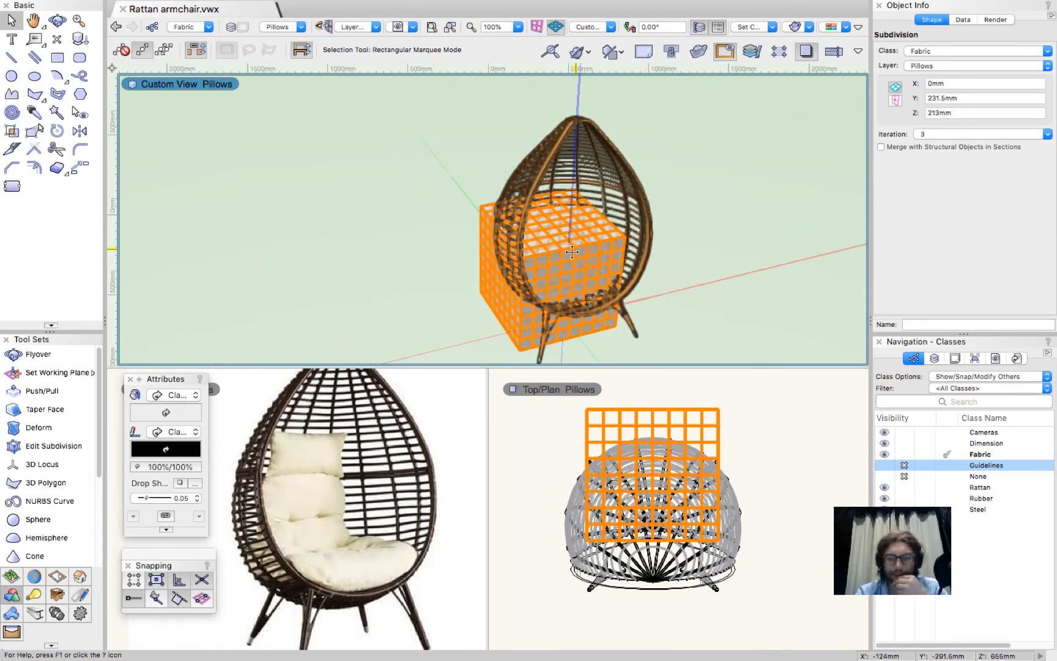
double_click(574, 255)
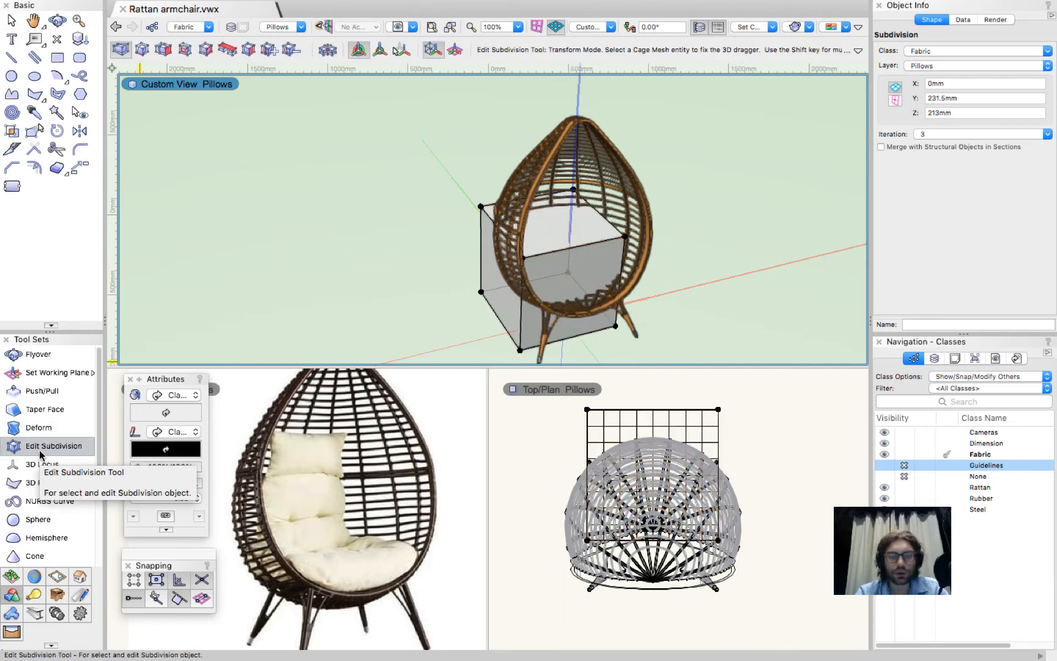
click(531, 211)
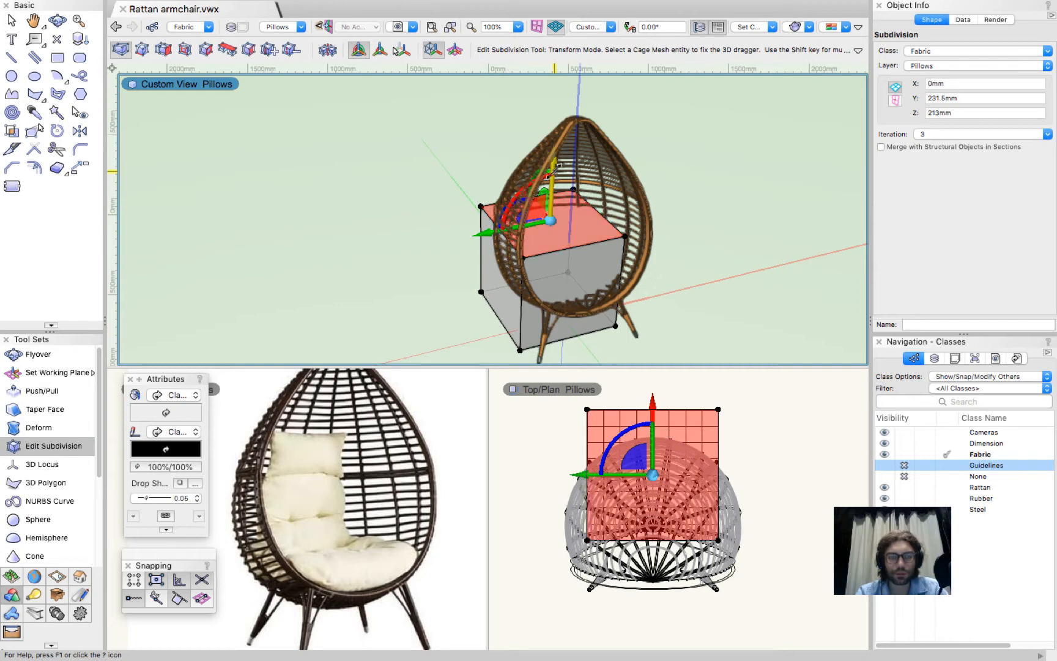
drag(554, 166, 670, 158)
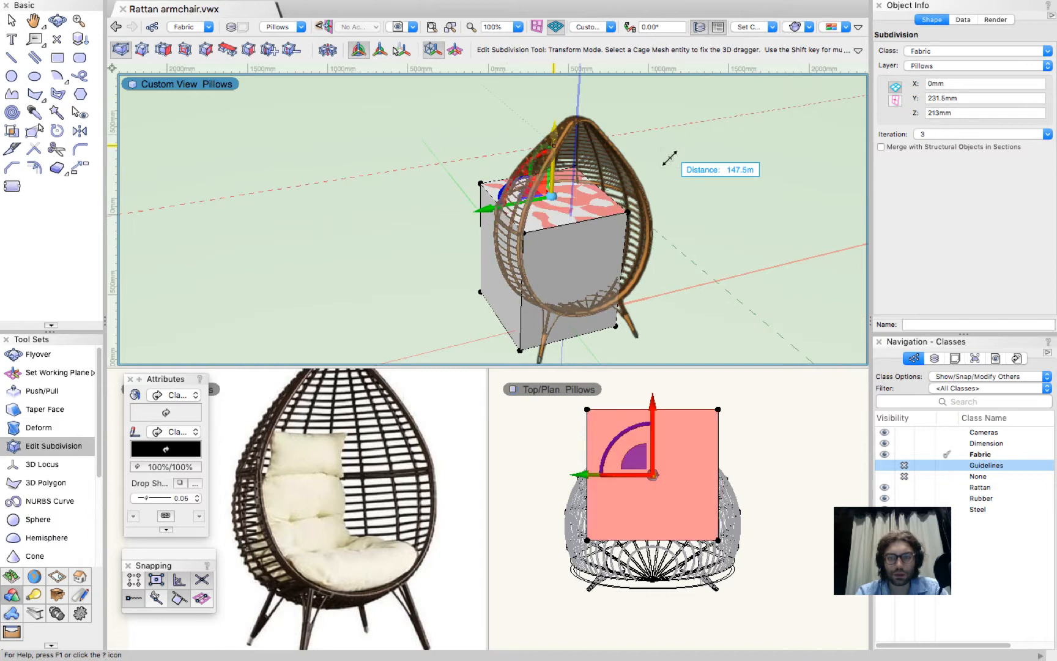
click(669, 158)
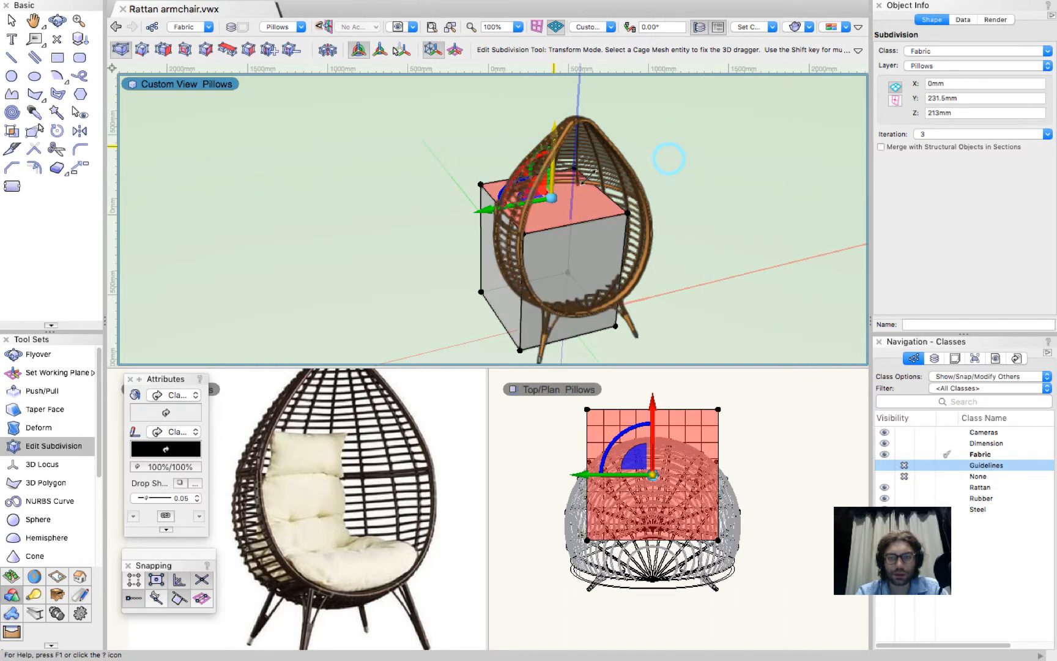
click(553, 136)
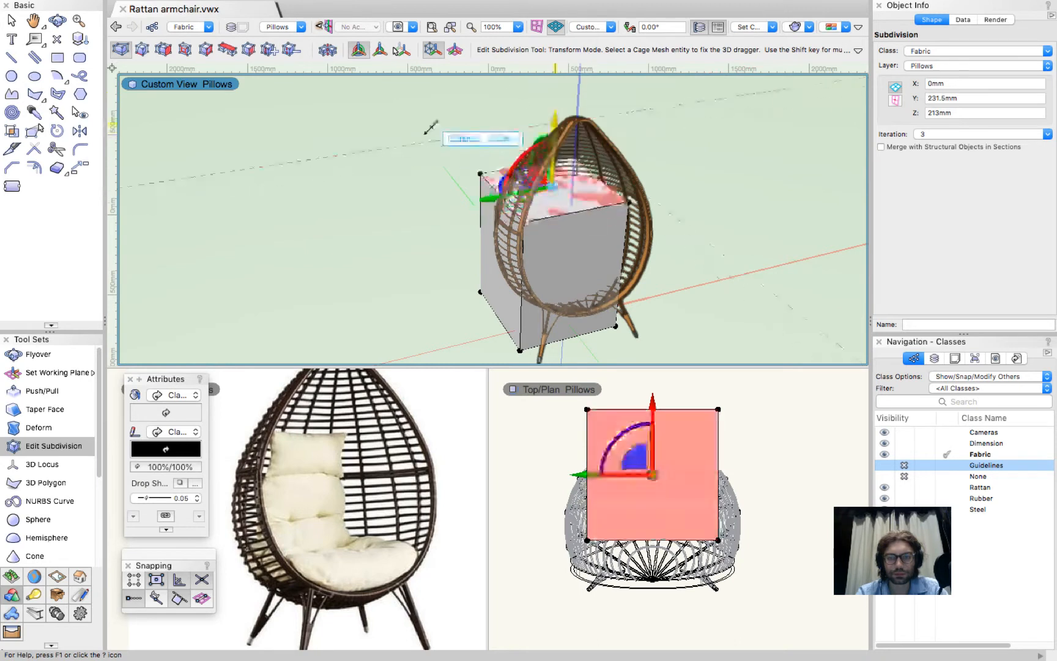
click(435, 99)
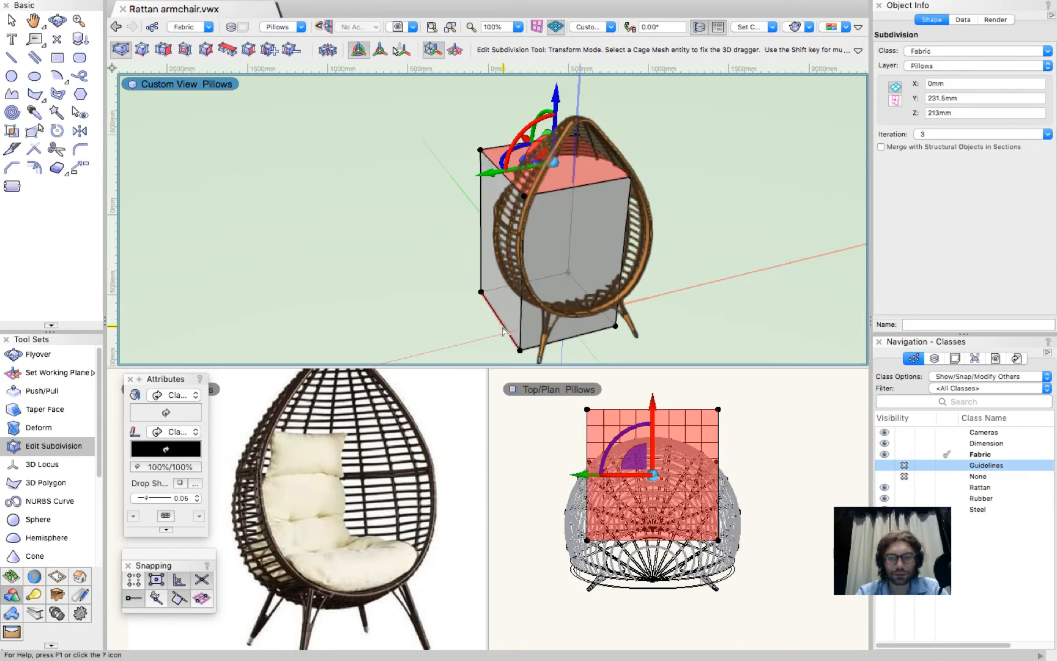
Raise the cage's bottom face vertically to reduce the cube to a shallow block at the height of the upper back pillow.
ctrl+middle_drag(504, 278, 503, 278)
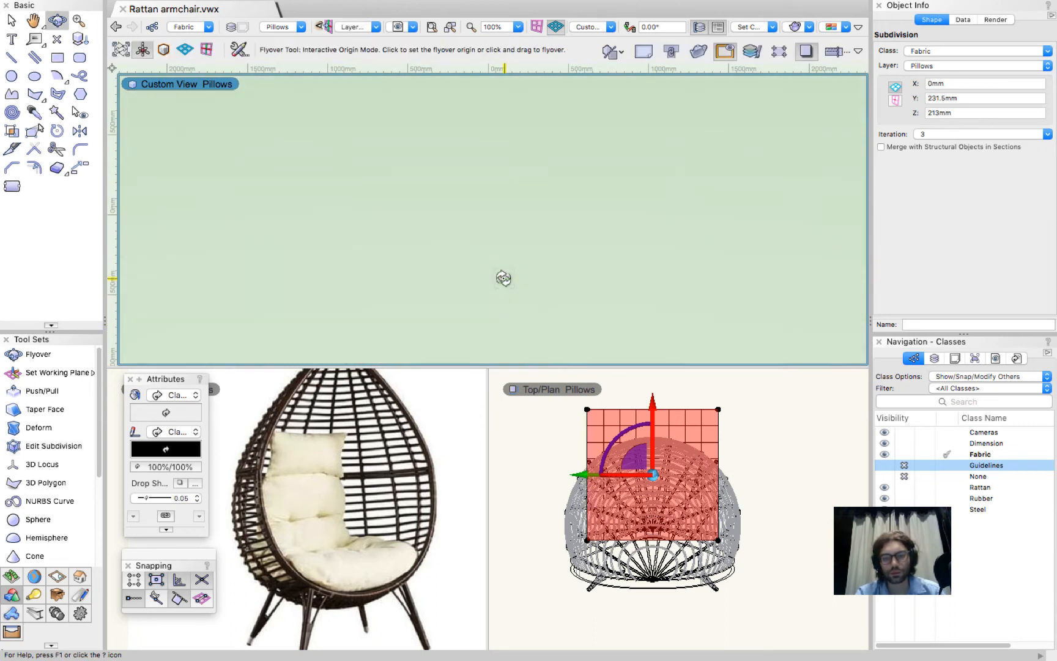
click(504, 320)
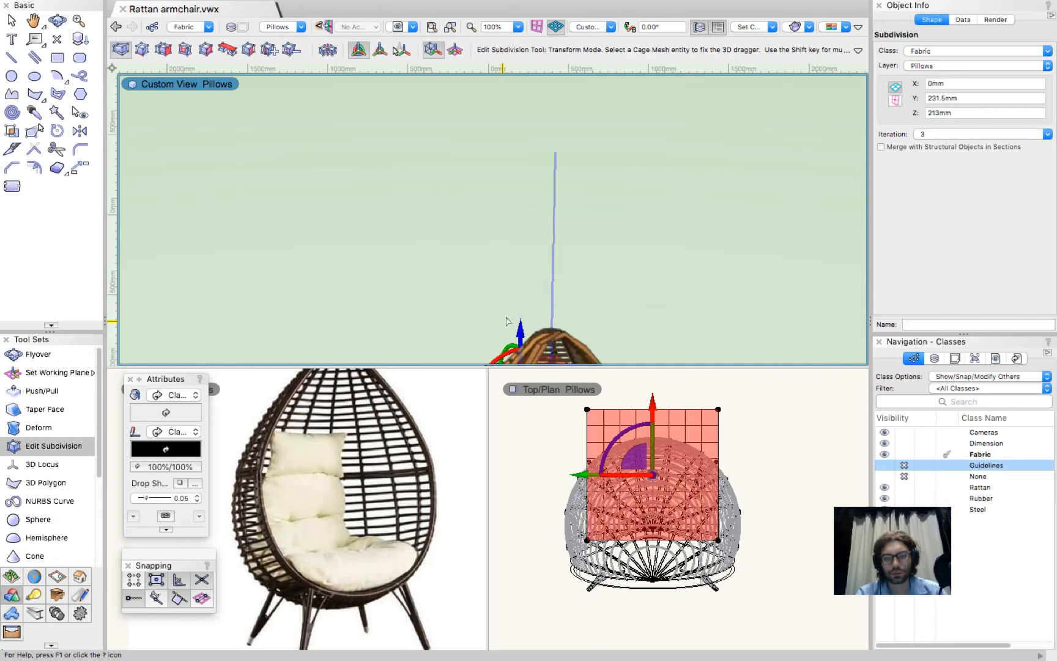
ctrl+middle_drag(537, 255, 534, 253)
click(521, 253)
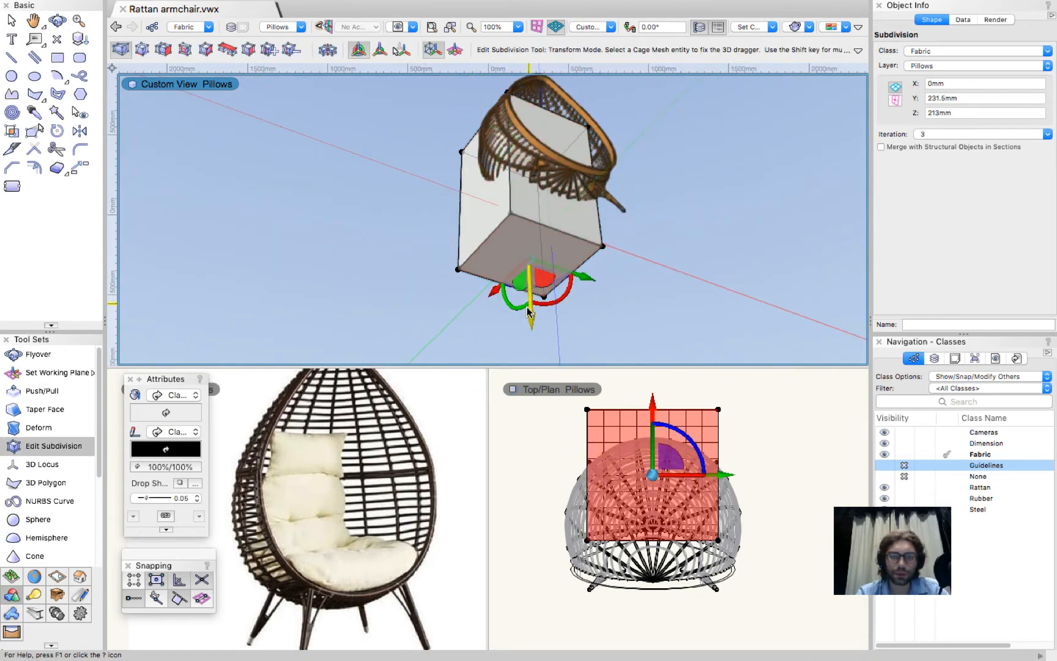
drag(530, 320, 396, 200)
Select the block's top face and raise it slightly to thicken the pillow cage.
key(shift+c)
drag(582, 217, 583, 217)
super+middle_drag(582, 218, 582, 217)
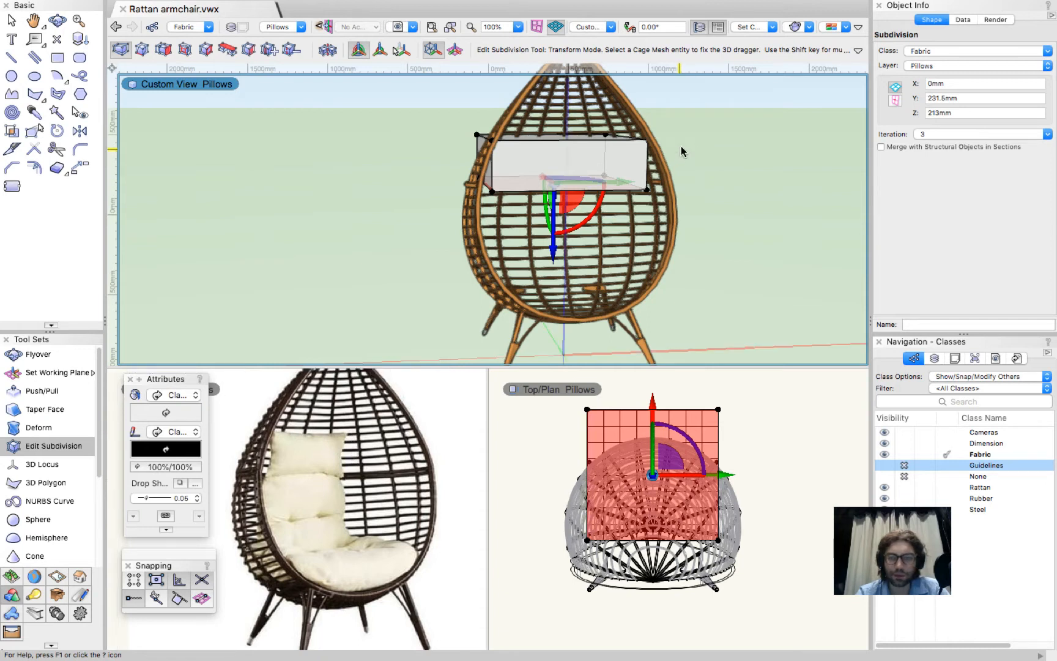
scroll(697, 130, up, 3)
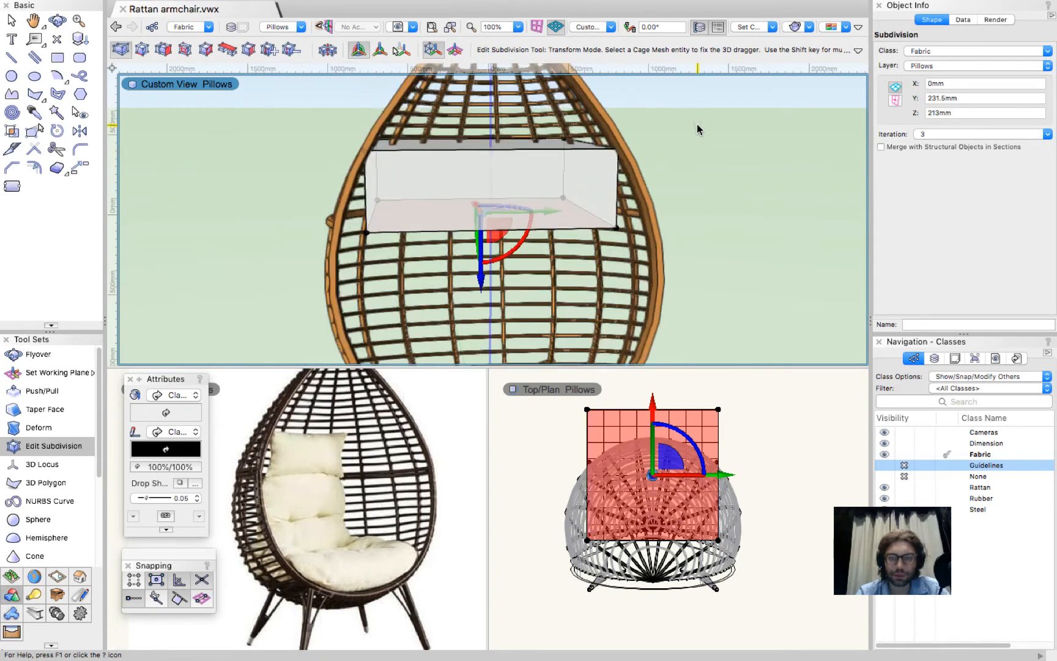
ctrl+middle_drag(698, 127, 695, 128)
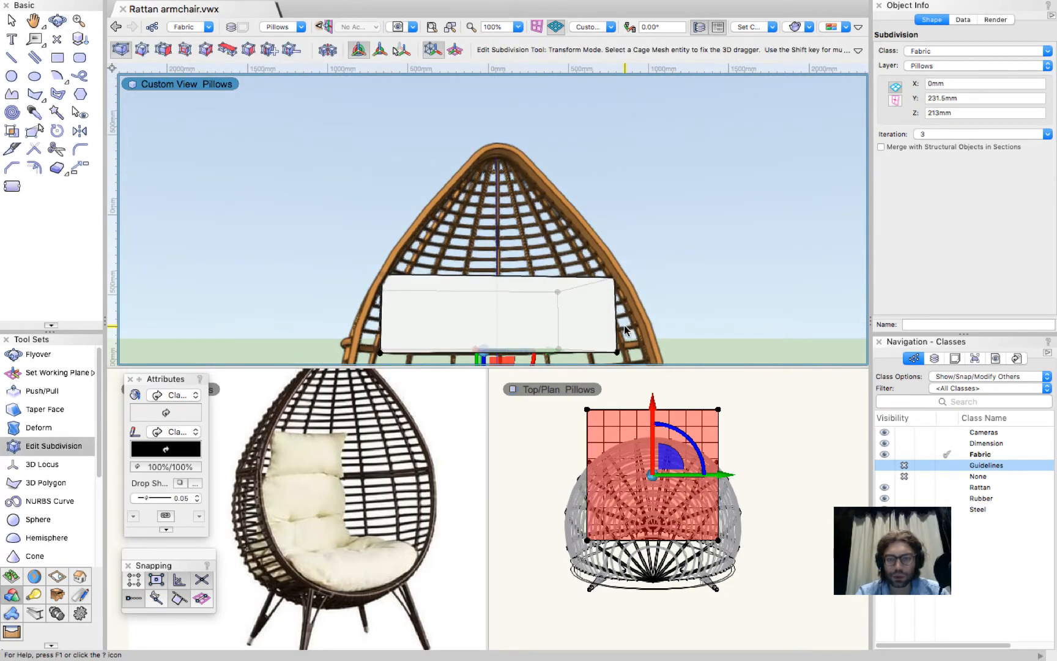
ctrl+middle_drag(618, 295, 540, 322)
click(540, 318)
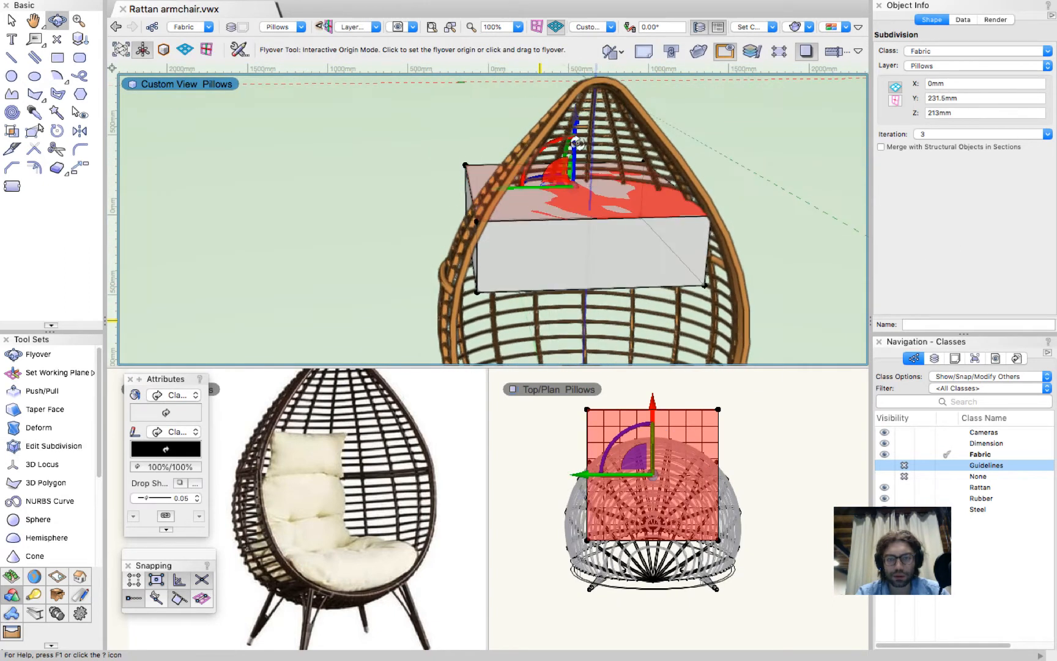
mouse_move(574, 127)
mouse_down()
mouse_move(432, 149)
mouse_move(425, 123)
mouse_move(307, 156)
mouse_move(304, 136)
mouse_up()
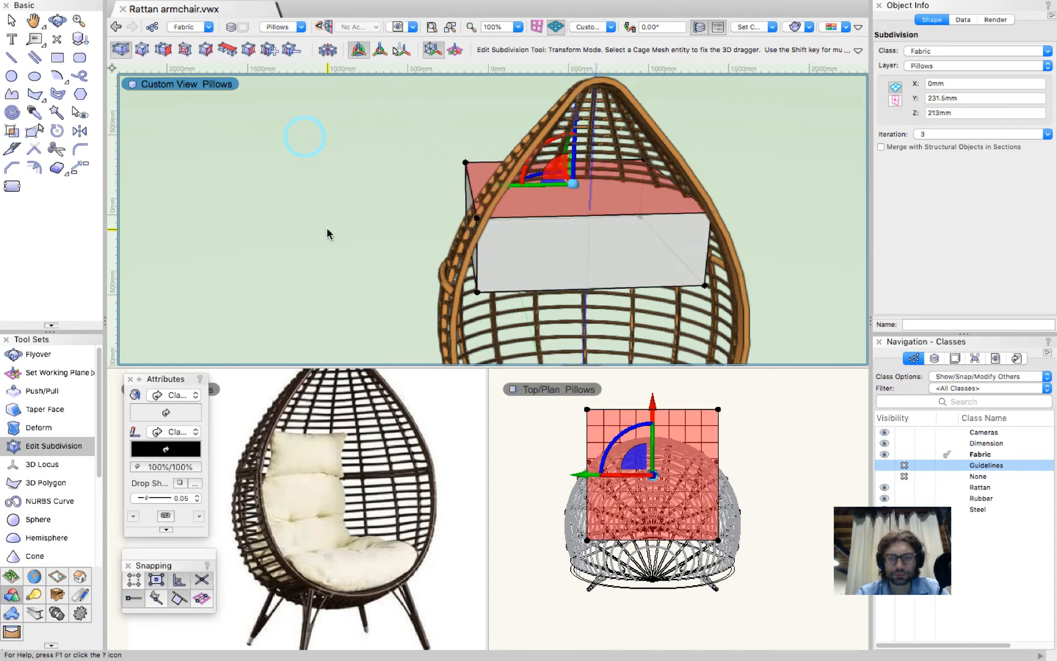
Reopen the block's subdivision cage in the plan pane and move its front vertices back to shorten the depth.
click(741, 549)
key(x)
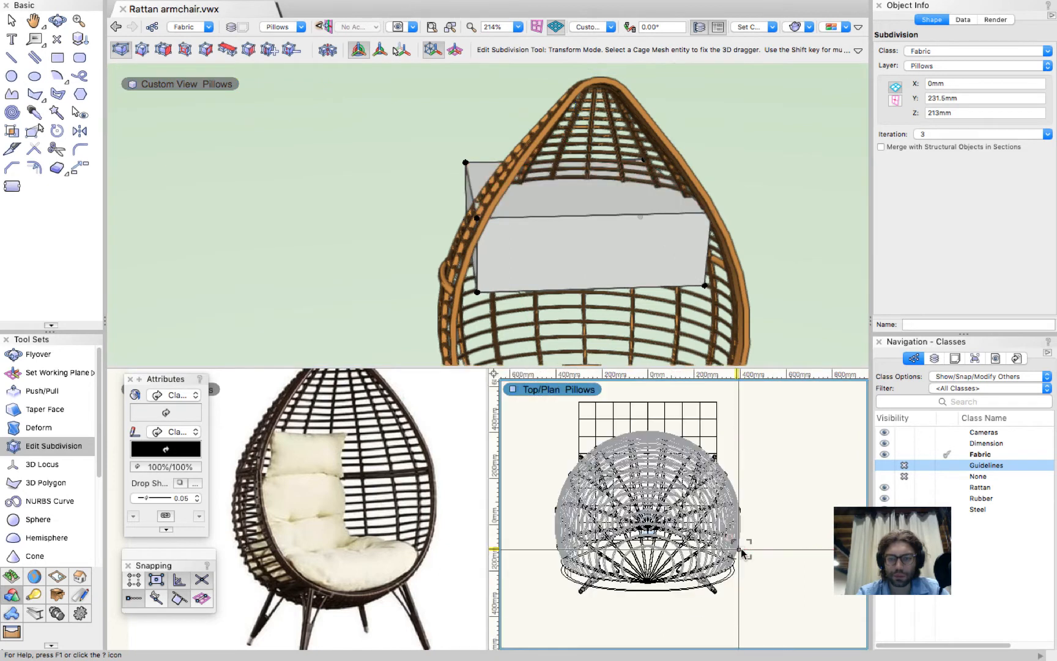
scroll(602, 574, up, 3)
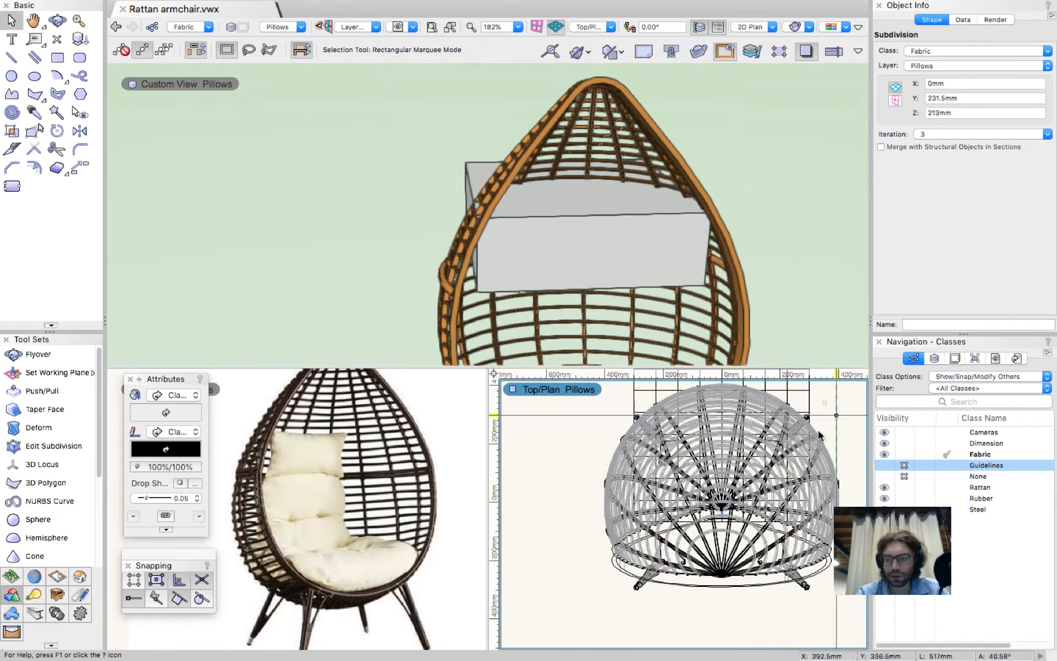
click(565, 500)
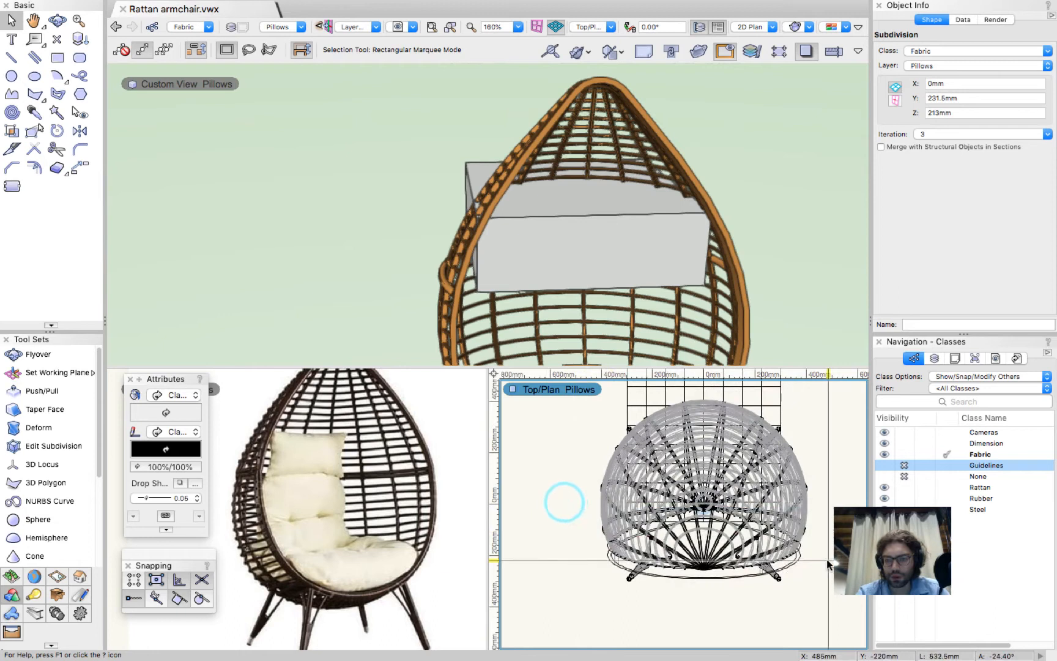
scroll(640, 572, down, 1)
scroll(640, 573, down, 4)
click(693, 489)
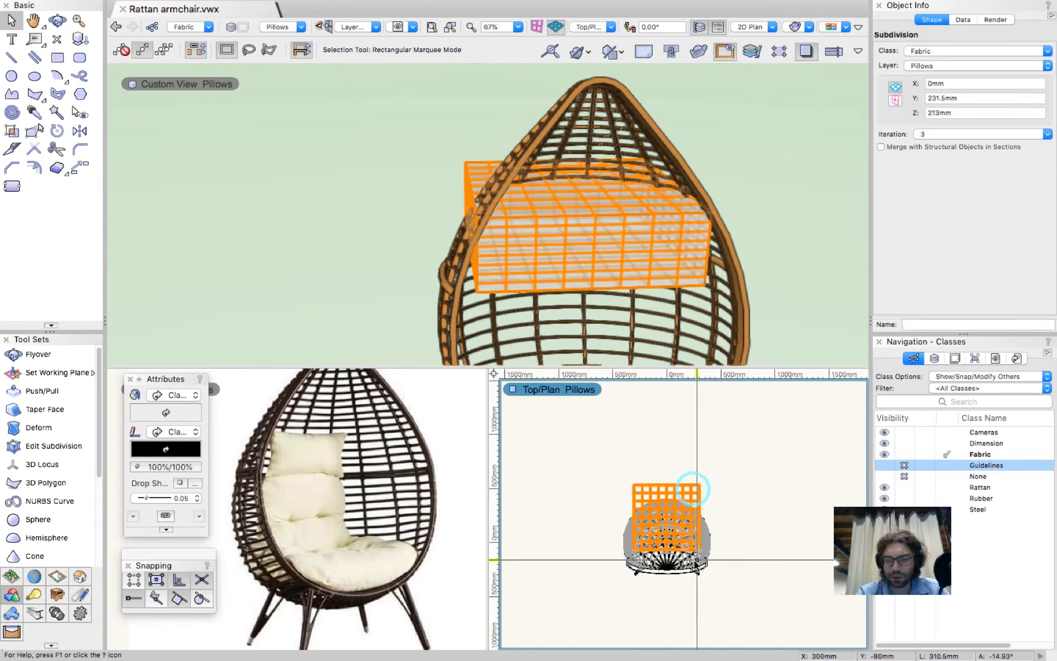
scroll(695, 564, up, 5)
double_click(683, 427)
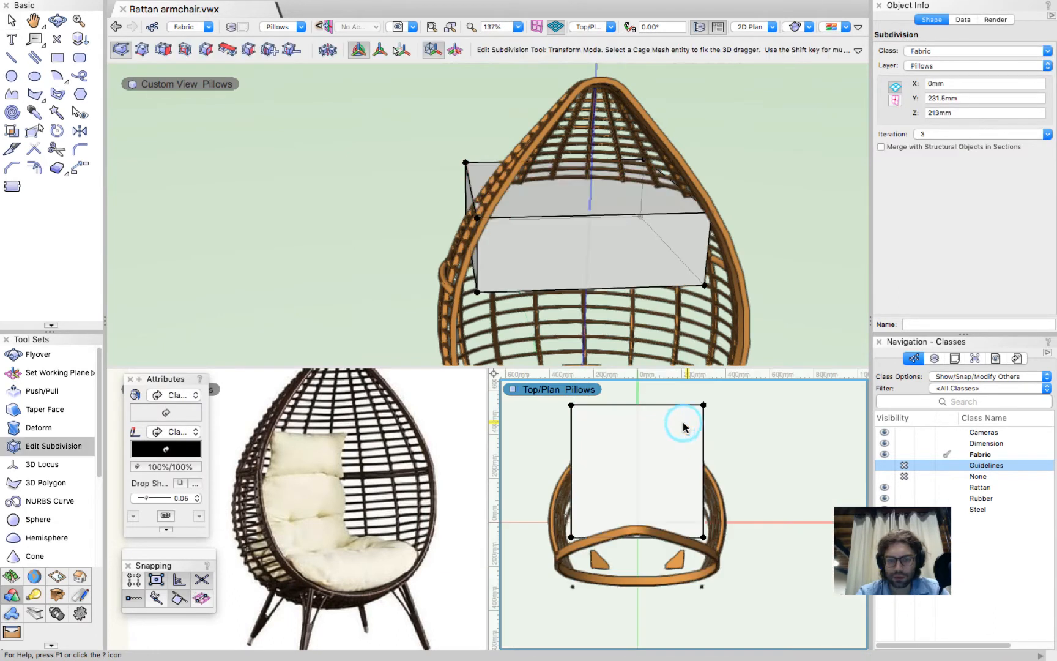
drag(517, 532, 758, 578)
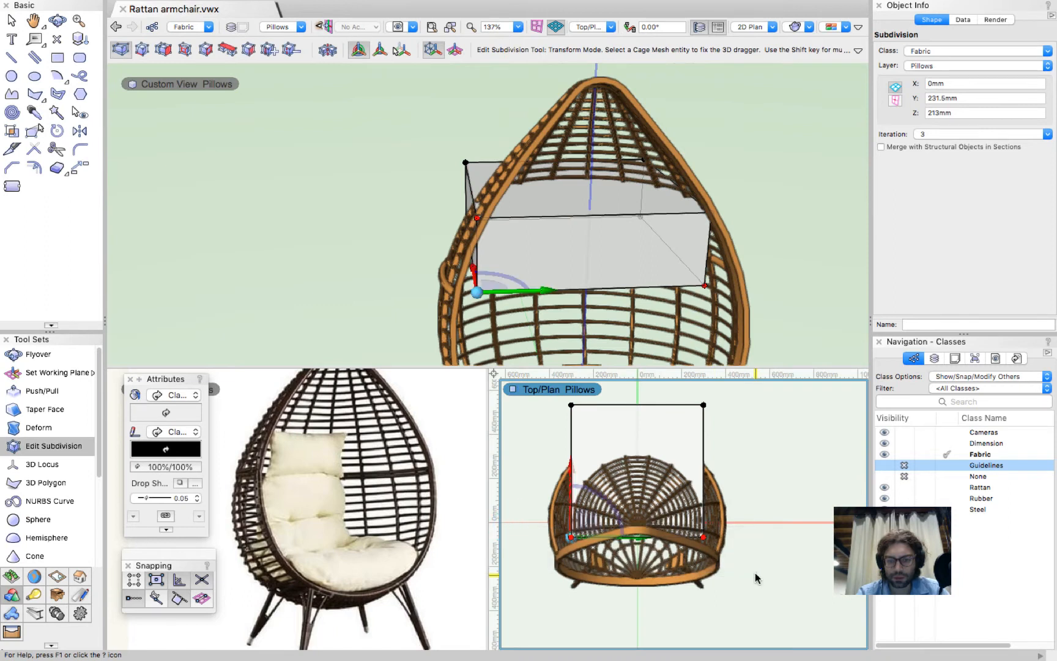
drag(574, 471, 533, 430)
Select the block's rear vertices in the top view and move them forward to just inside the basket's back.
scroll(696, 454, up, 8)
scroll(803, 512, down, 9)
scroll(801, 477, up, 5)
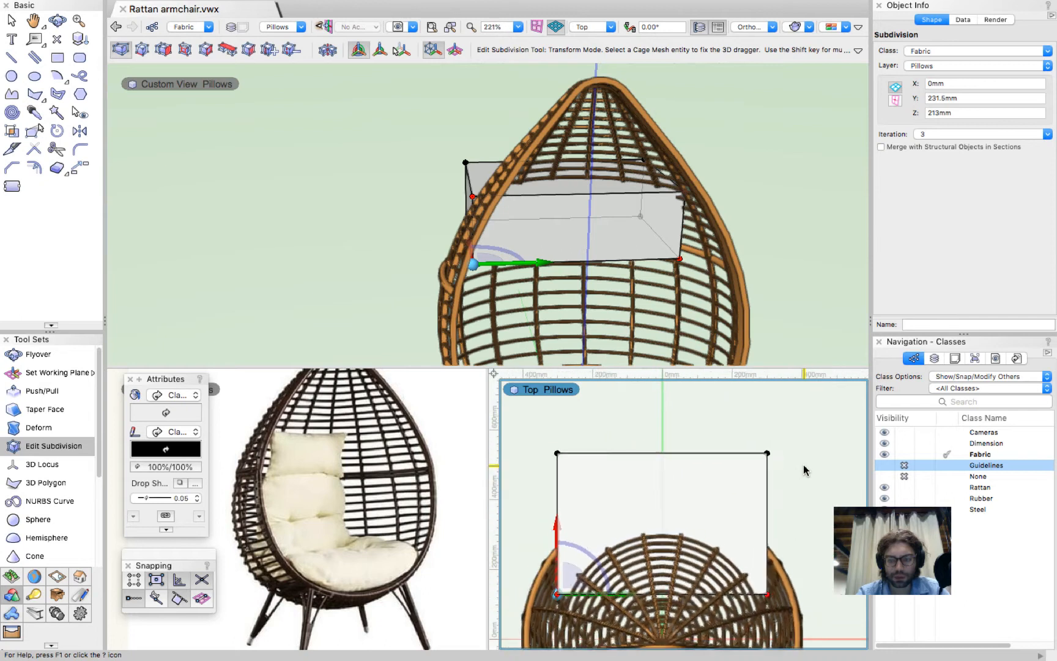
drag(552, 434, 809, 482)
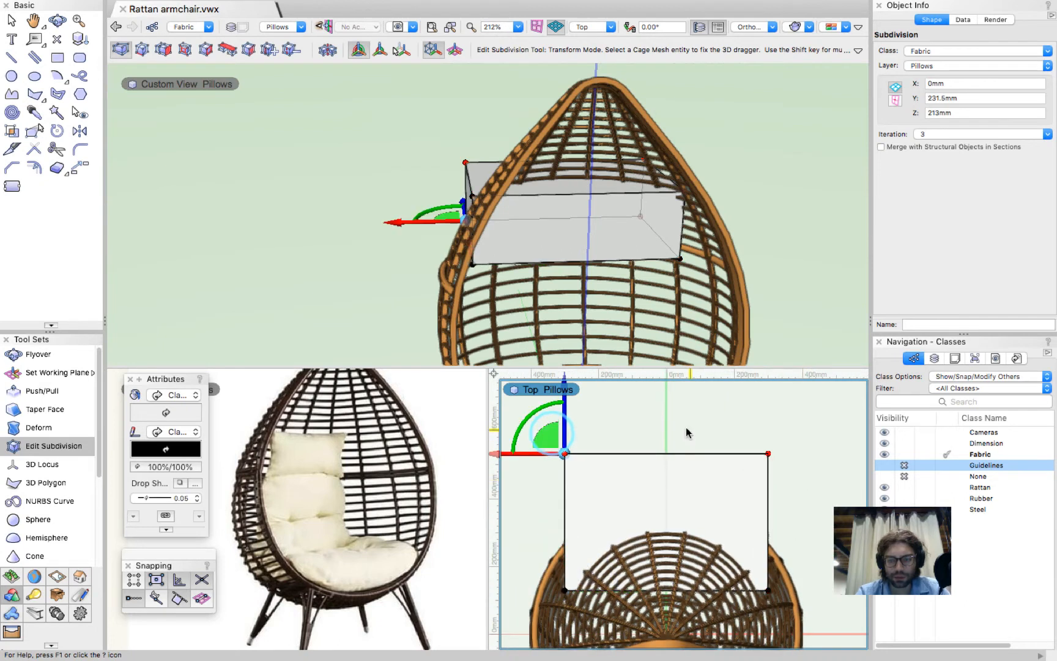
scroll(630, 491, down, 3)
drag(588, 401, 570, 433)
key(grave)
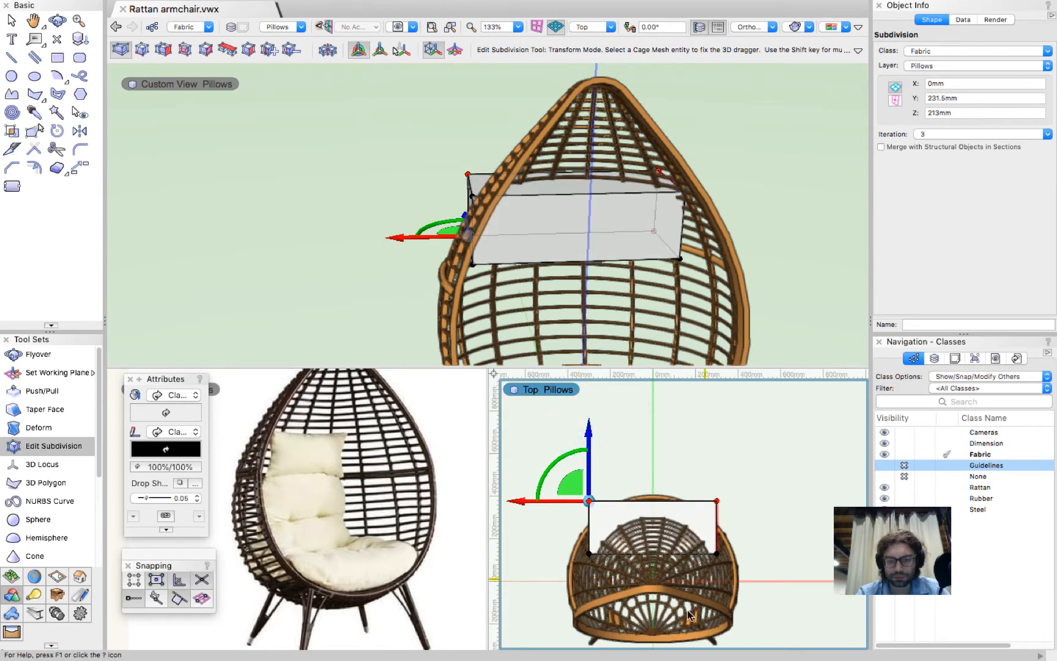
scroll(691, 599, up, 2)
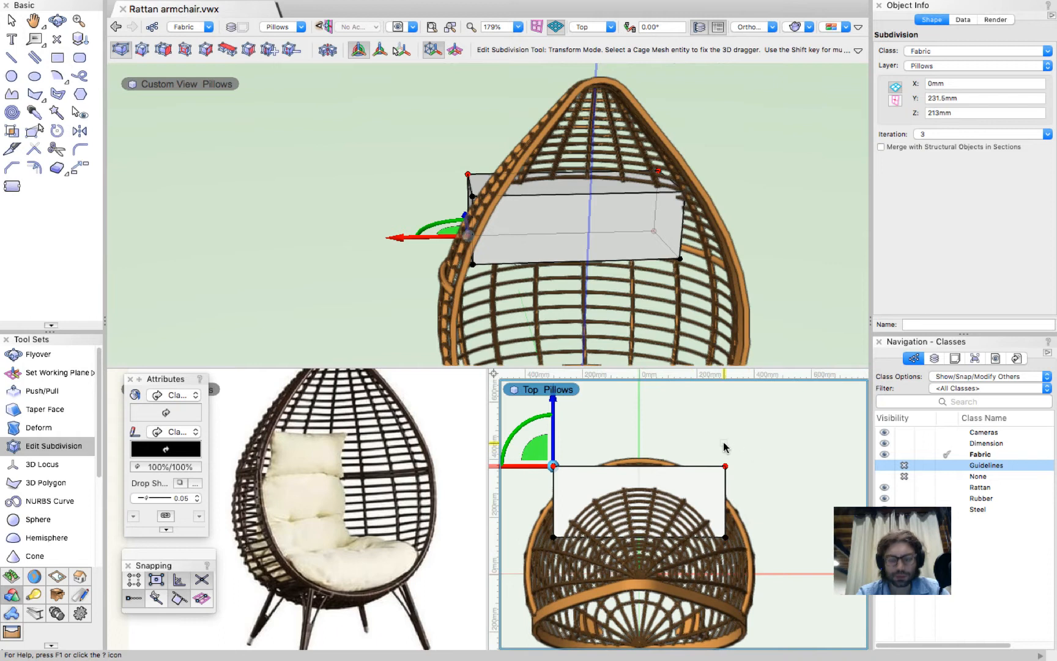
click(230, 100)
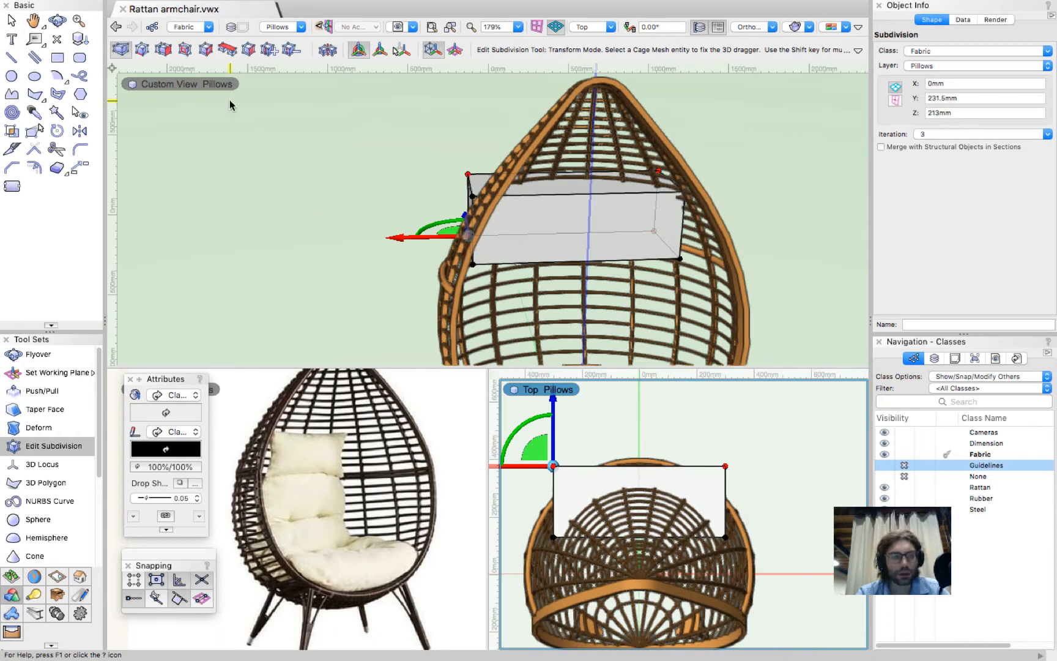
click(183, 50)
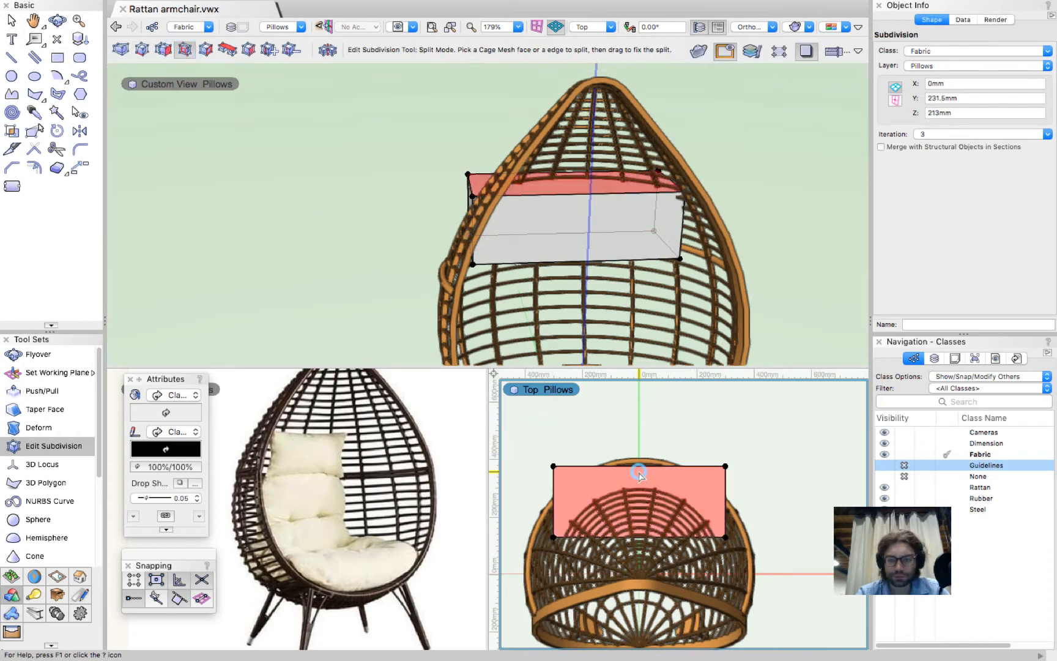
click(638, 472)
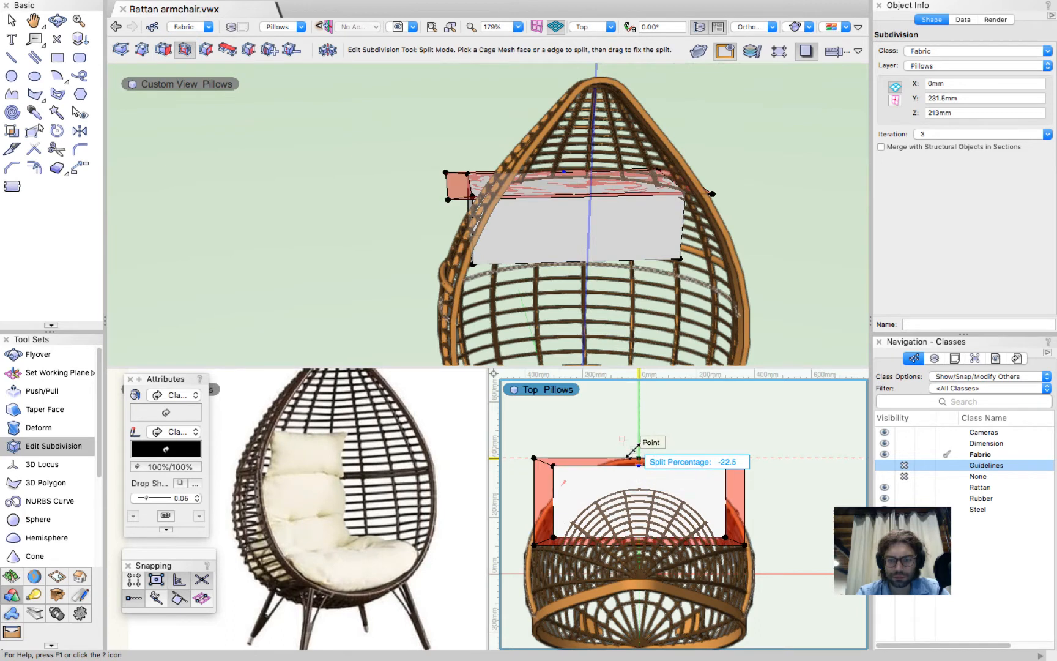
key(Escape)
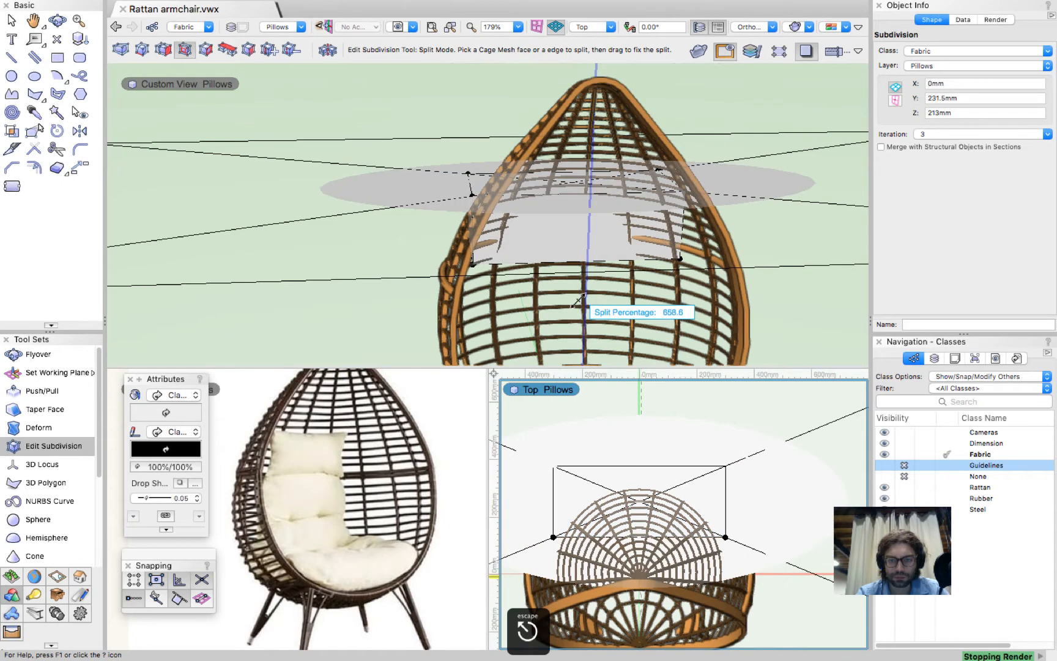
key(Escape)
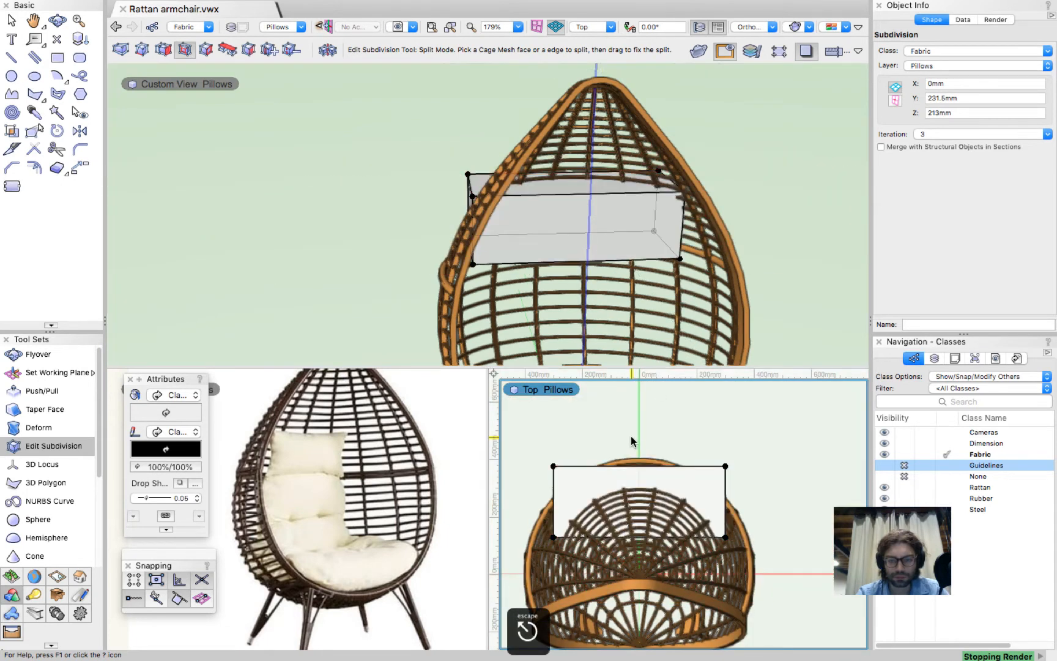
Split the pillow cage across its width at 50 percent, starting from the front top edge.
click(578, 194)
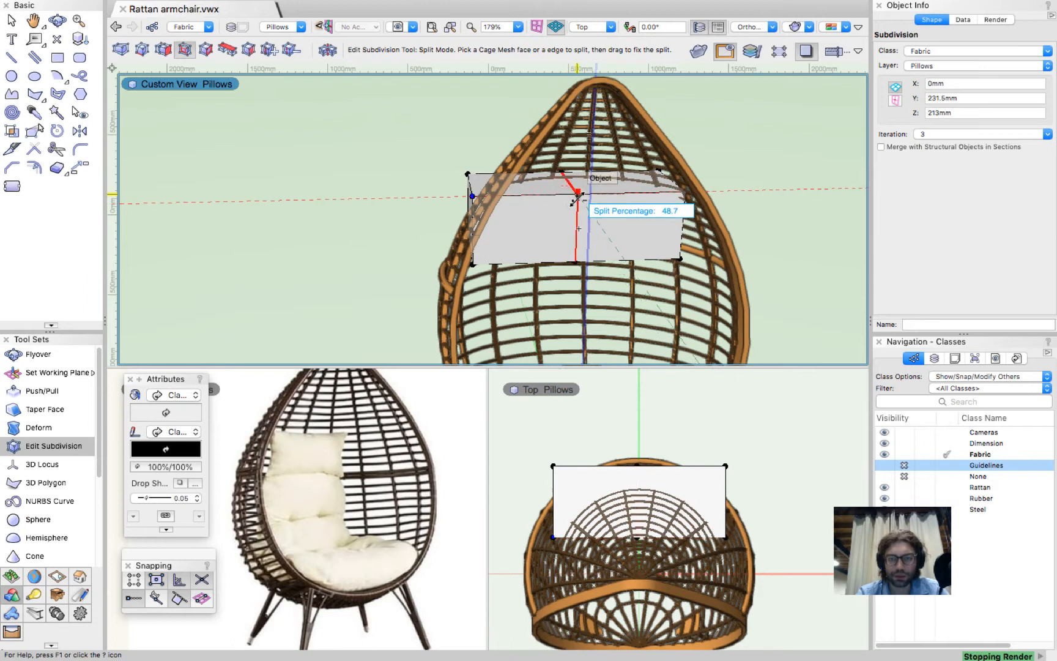
key(Tab)
text(50)
key(Return)
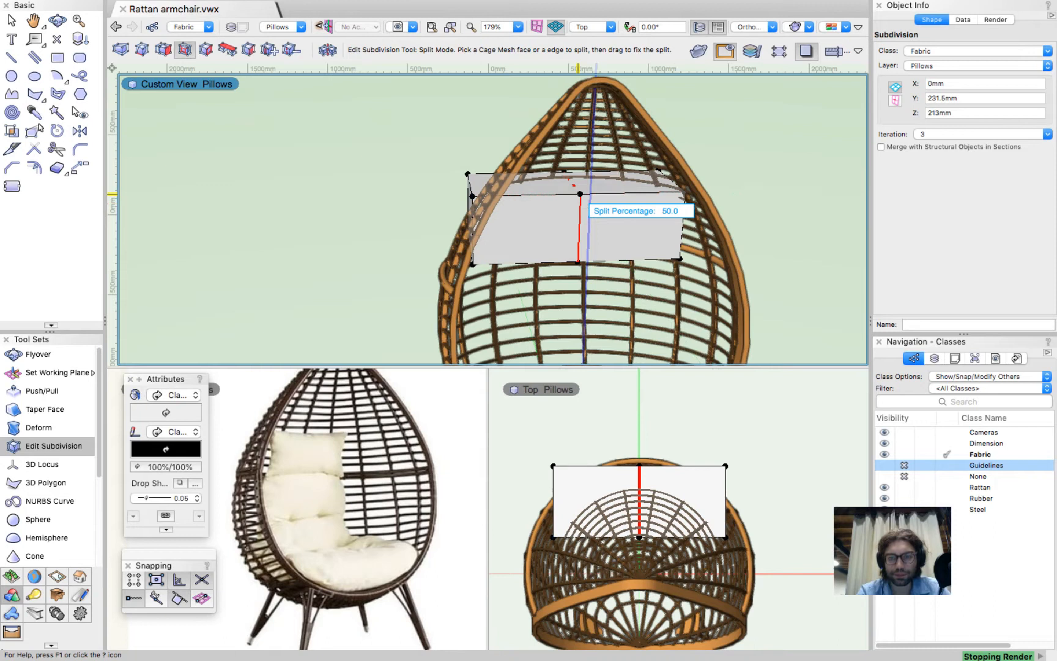
click(580, 203)
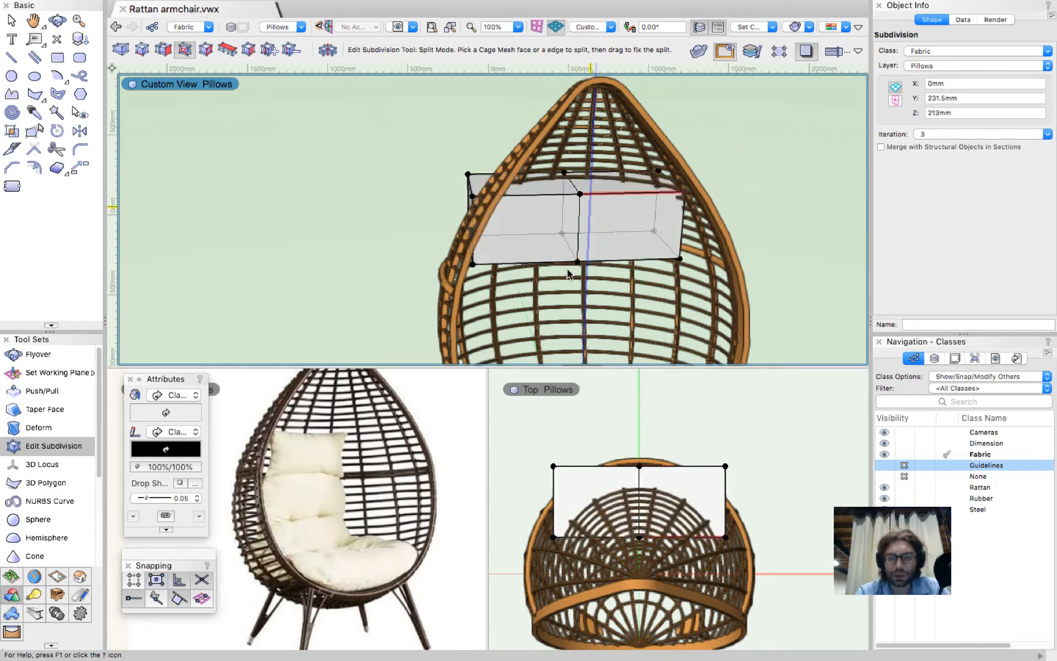
Select the cage faces of the block's right half in Transform mode and delete them.
key(shift+c)
drag(635, 269, 637, 271)
key(shift+c)
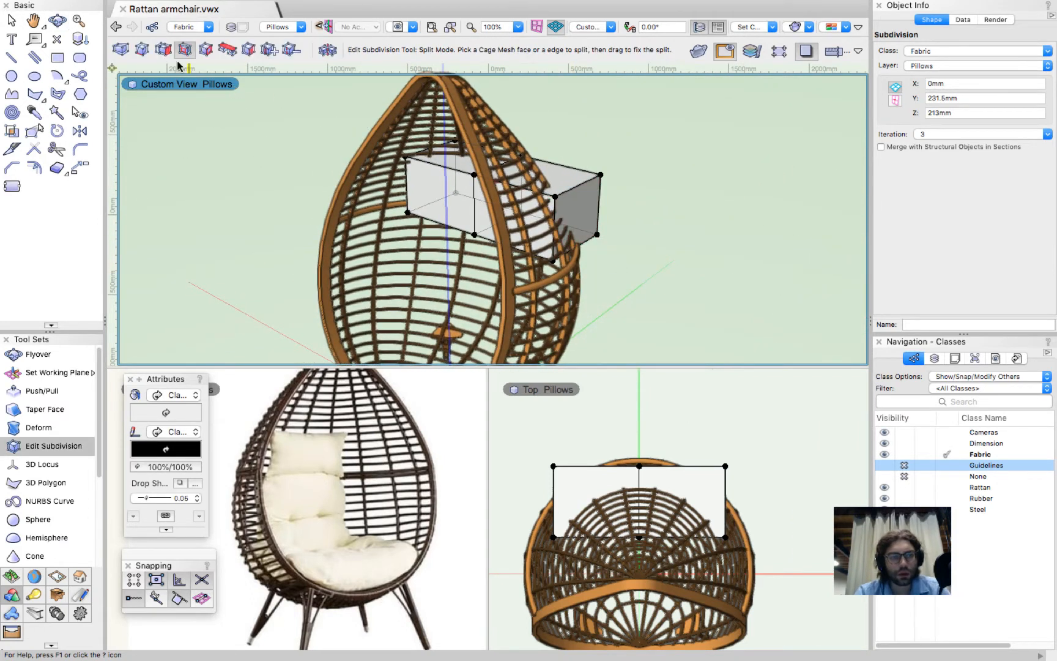
click(125, 52)
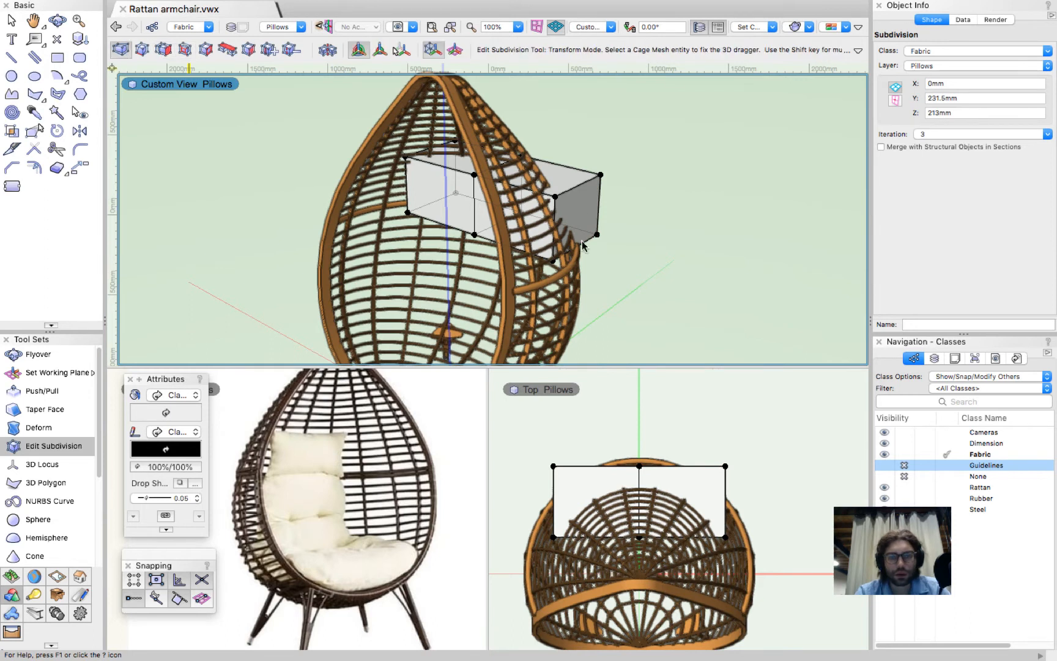
click(582, 211)
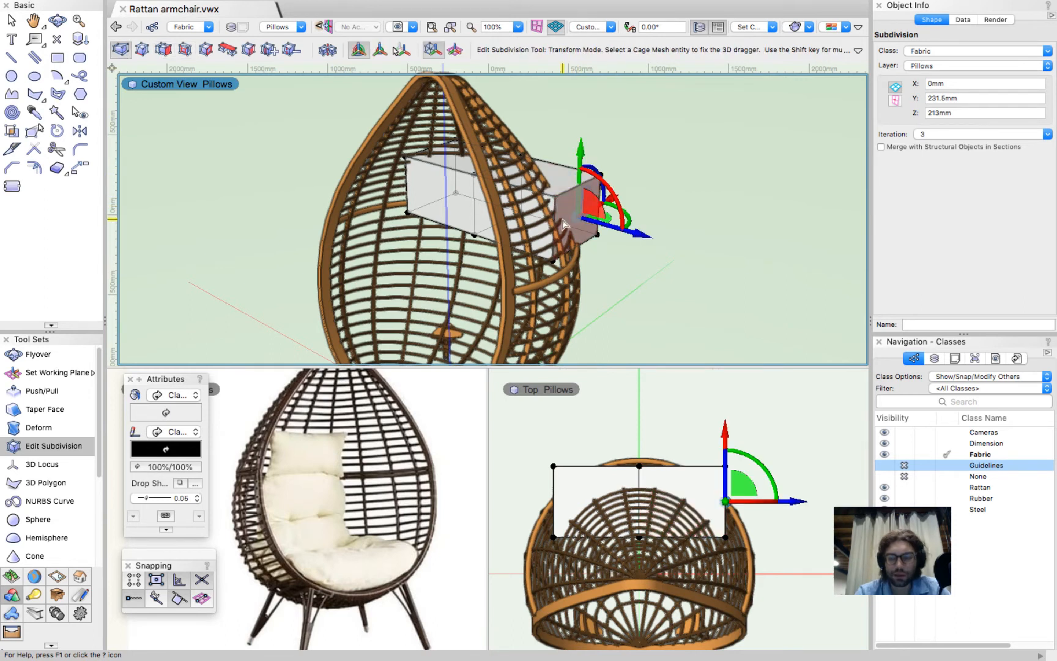
click(563, 220)
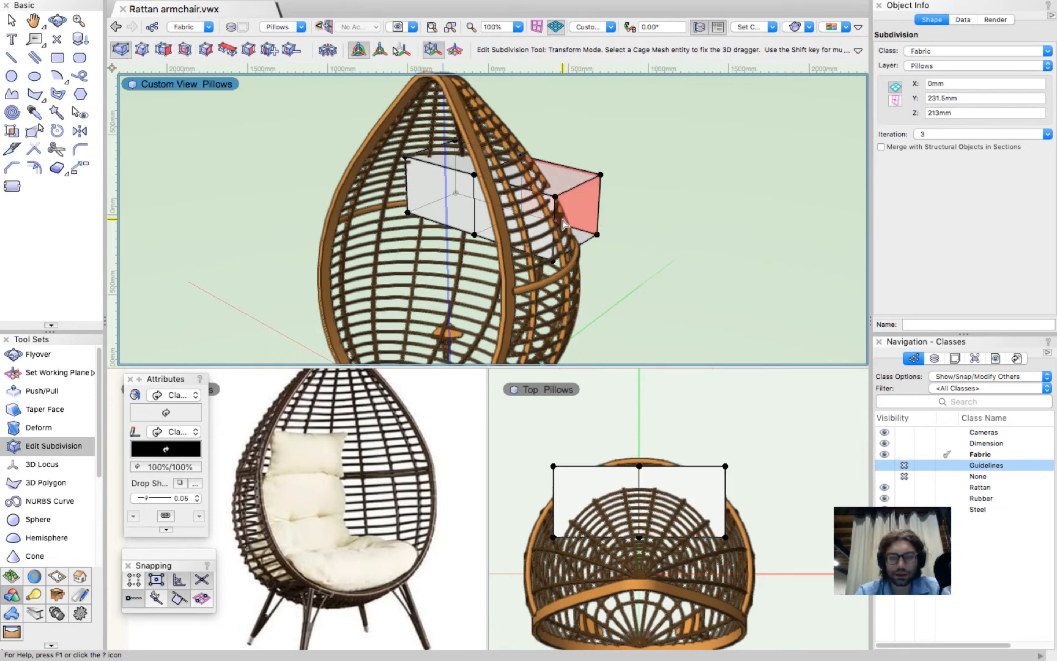
click(559, 179)
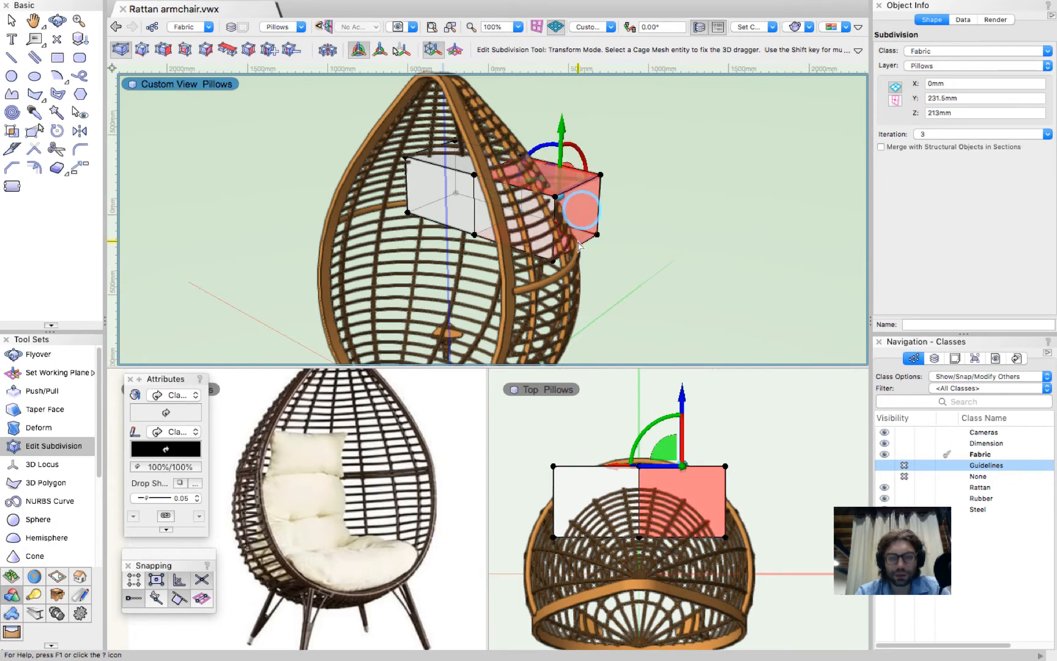
click(539, 233)
click(530, 231)
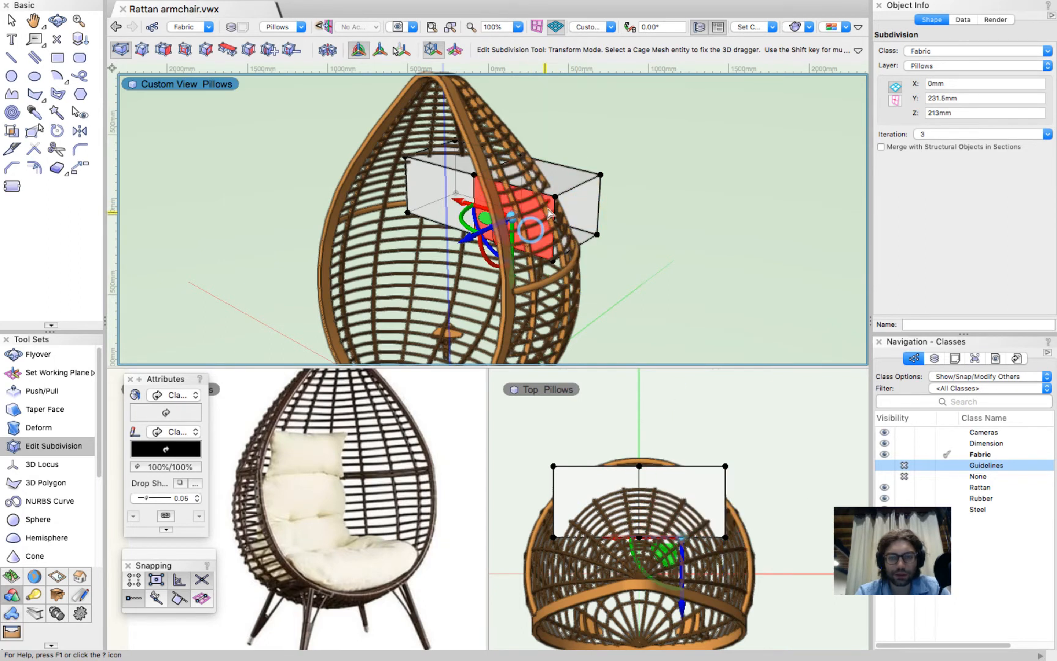
shift+click(561, 181)
shift+click(576, 201)
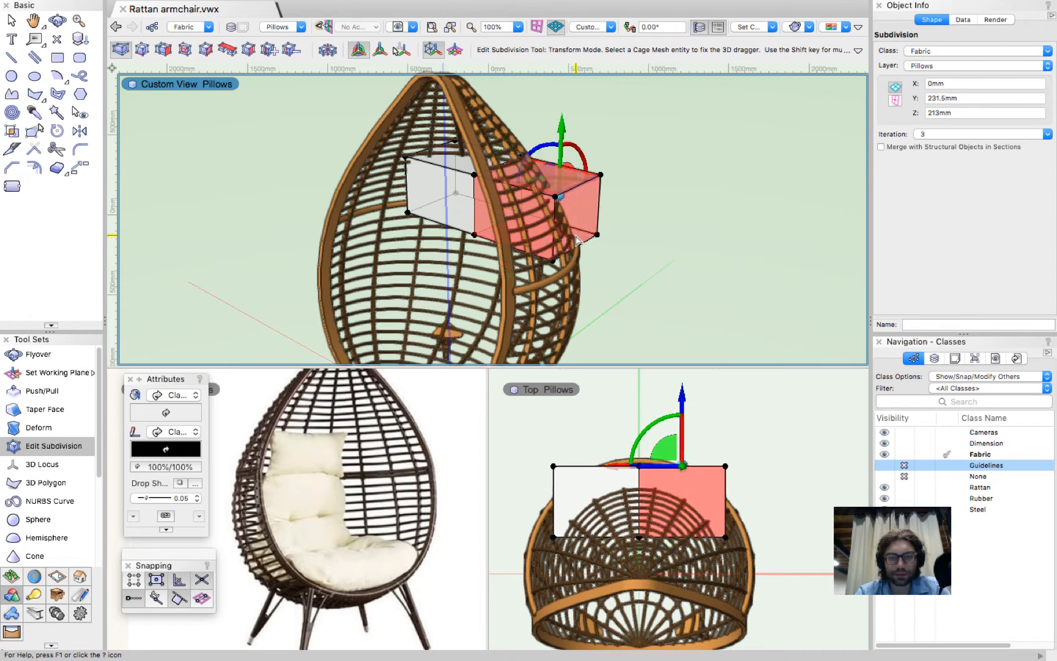
key(Delete)
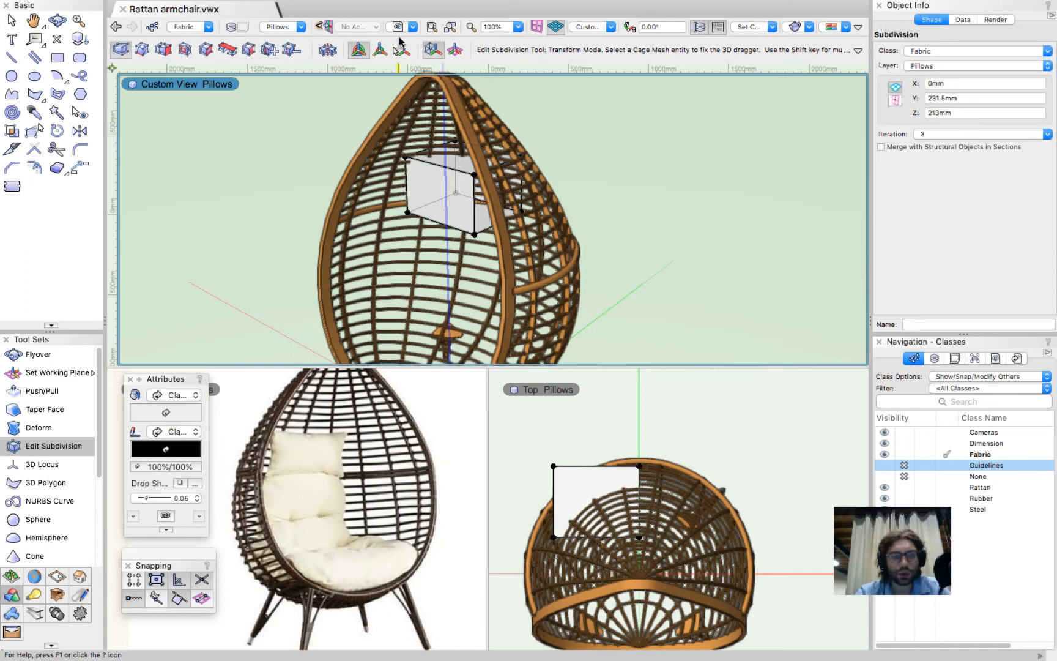
Mirror the remaining half cage with Mirror Modeling, drawing the mirror line along the central split from its lower front vertex.
click(328, 51)
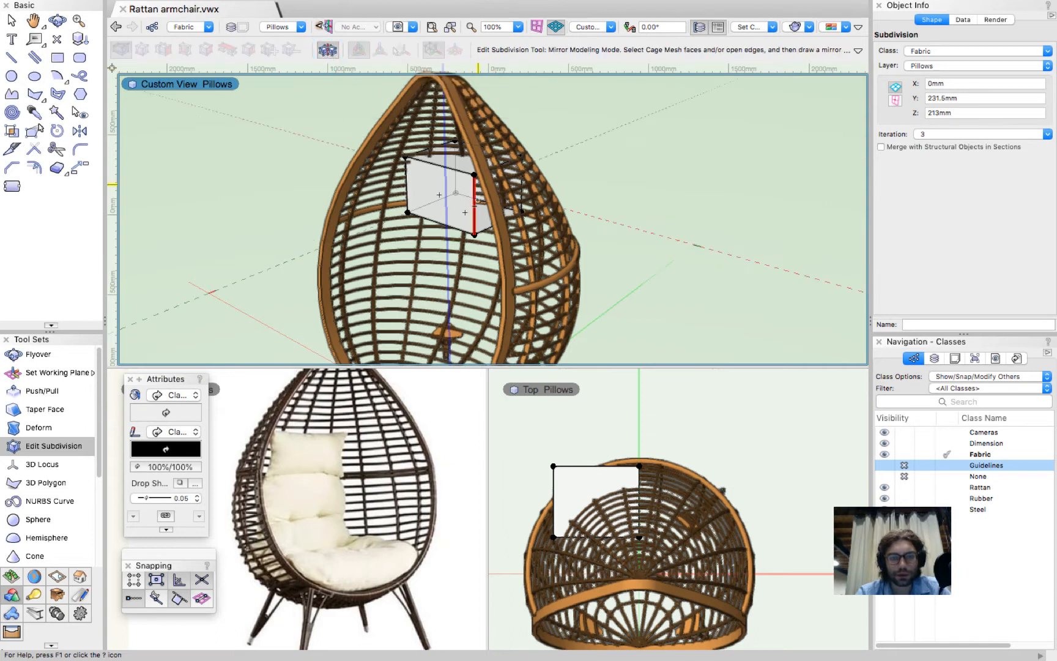
scroll(478, 200, up, 5)
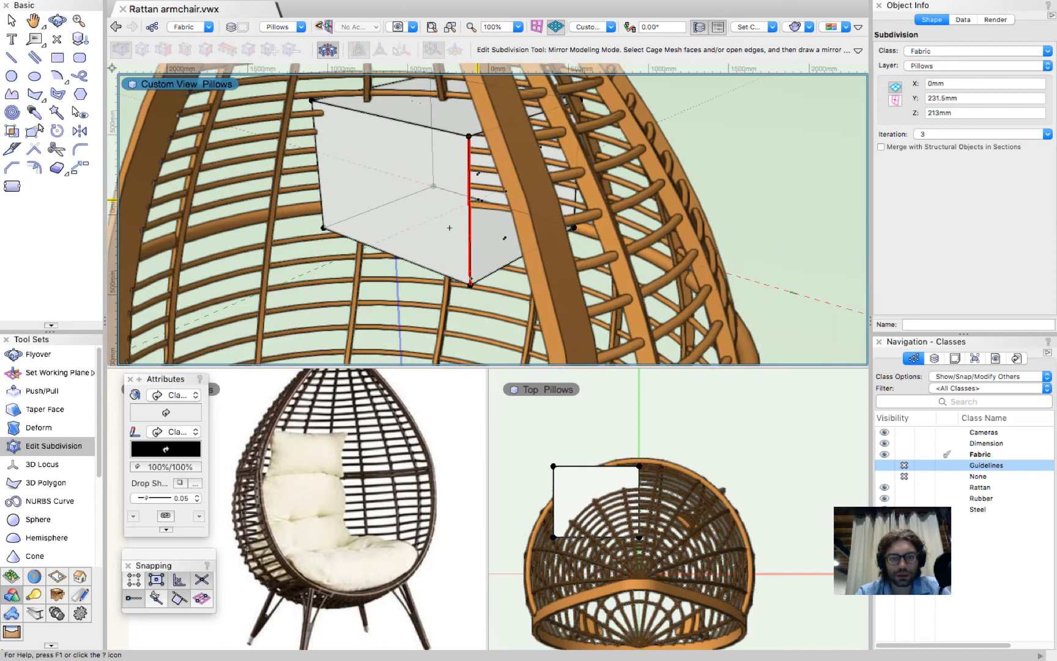
click(470, 284)
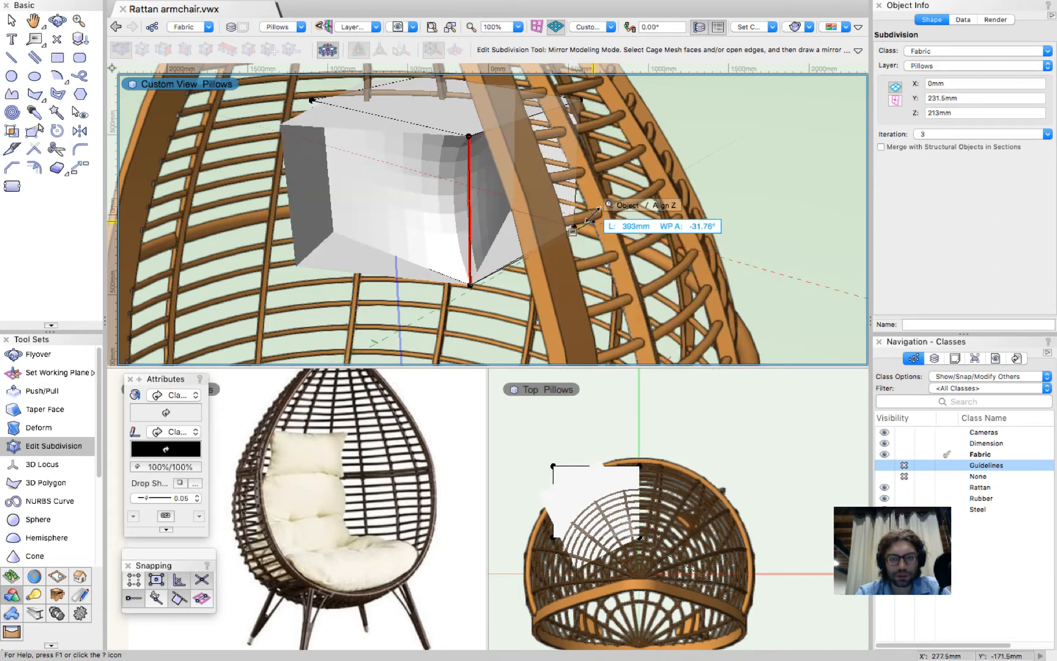
scroll(572, 232, up, 2)
scroll(572, 229, up, 3)
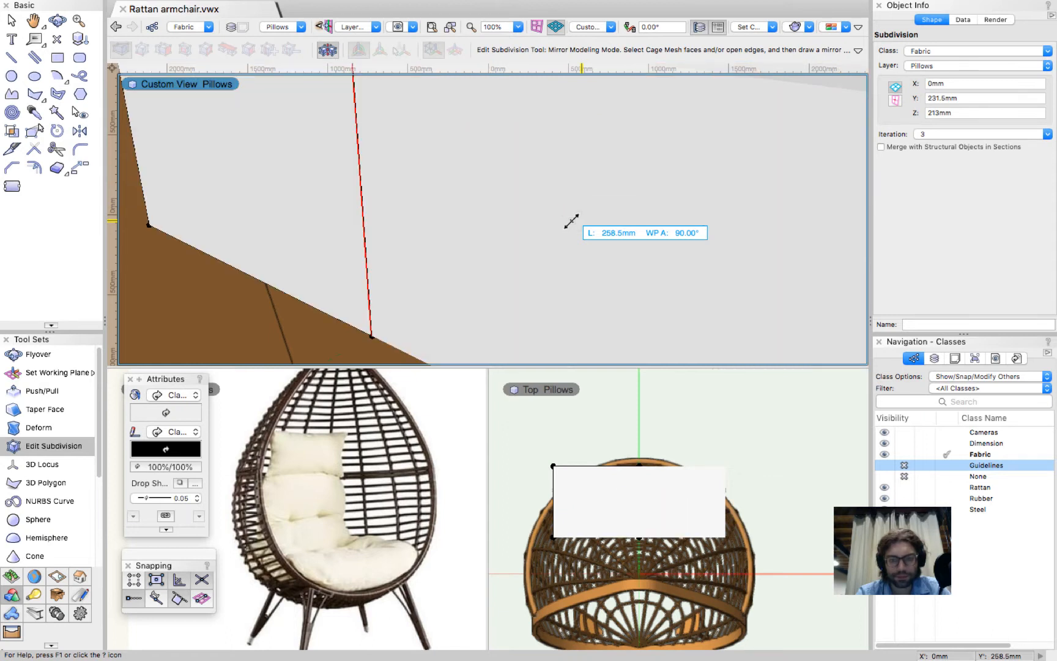
click(572, 223)
scroll(586, 212, down, 6)
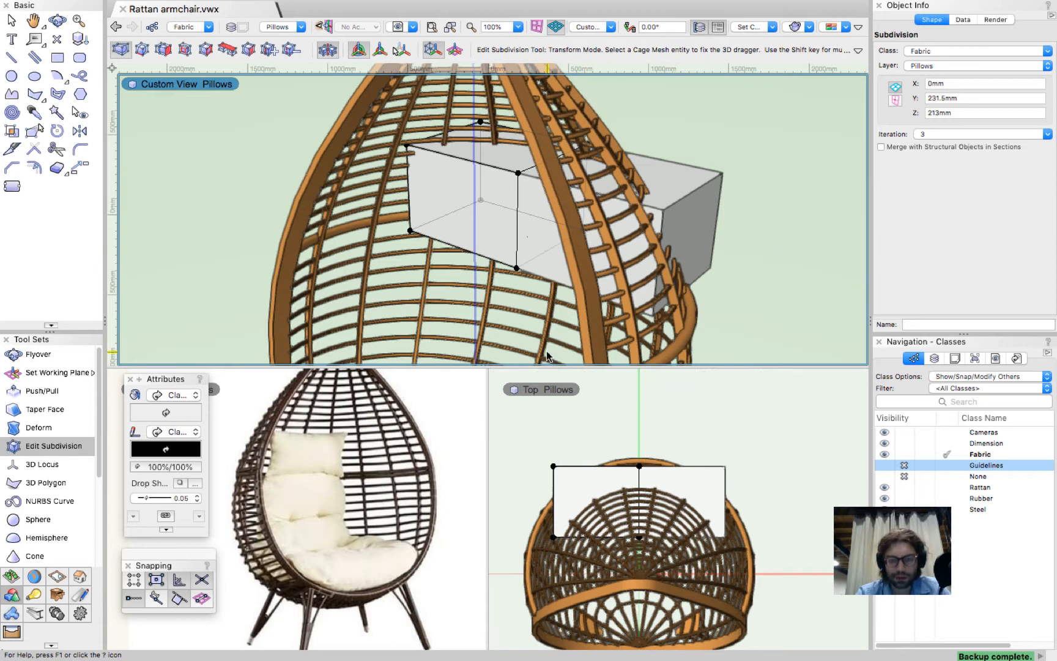
Try moving the cage's outer front vertical edge to test the live mirroring, and undo the move.
click(410, 188)
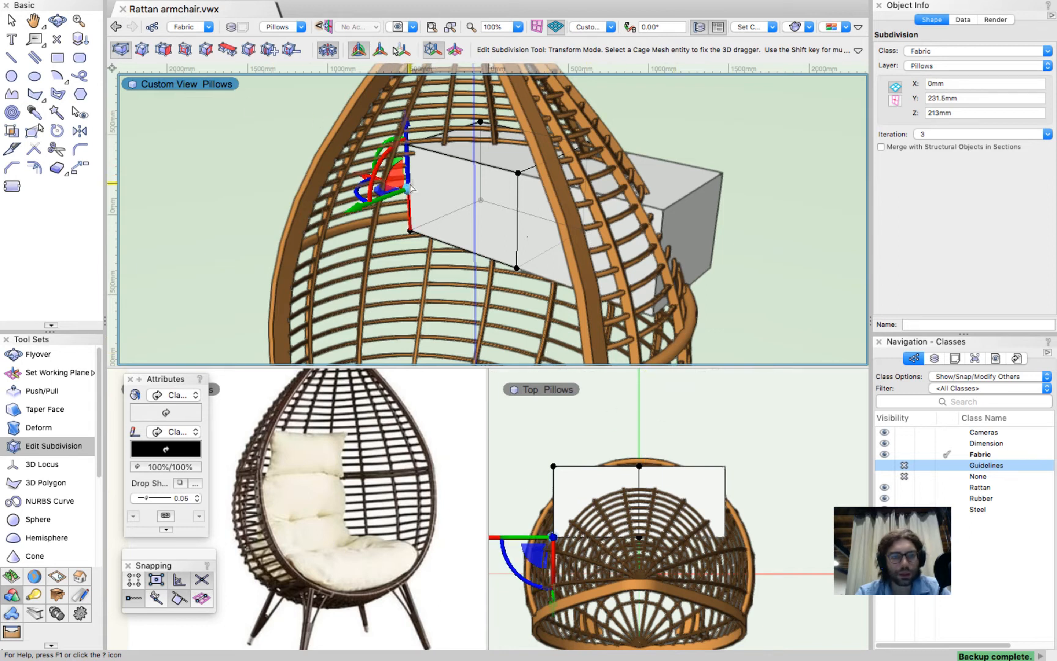
drag(408, 189, 333, 209)
key(super+z)
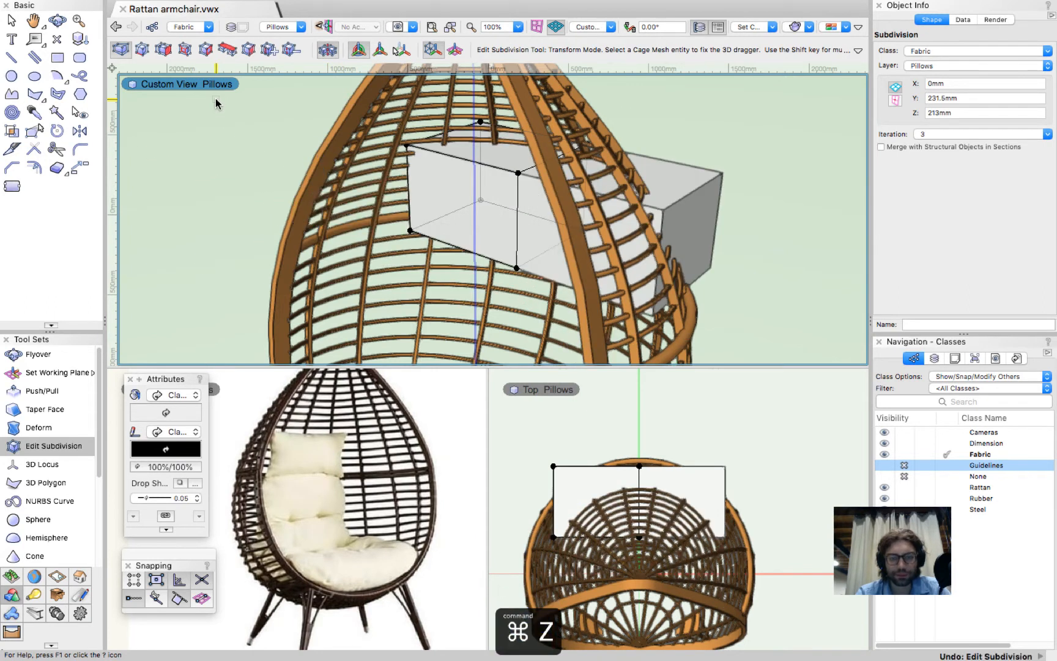
Save the file and move the cage's outer end face forward so the pillow bends around the basket's back.
key(super+s)
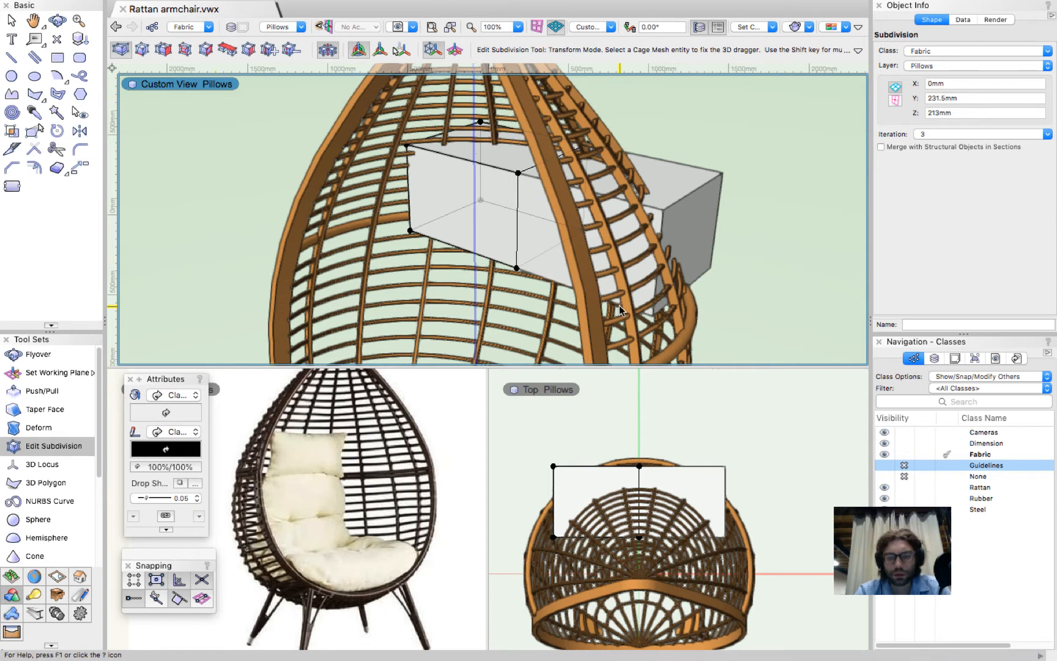
super+middle_drag(504, 228, 503, 227)
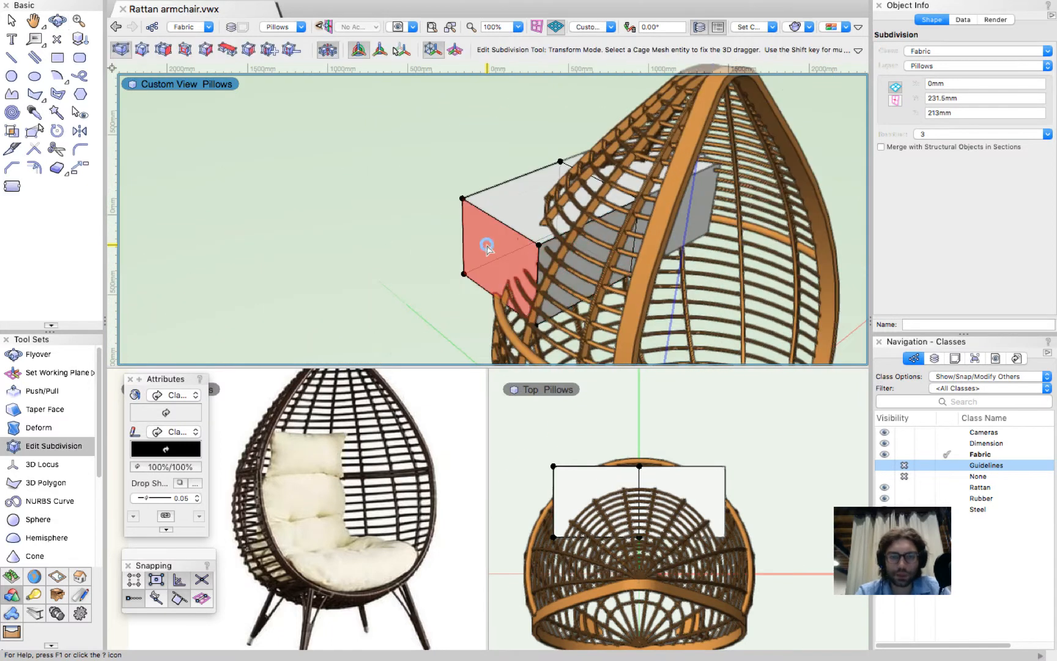
click(487, 245)
drag(456, 233, 460, 308)
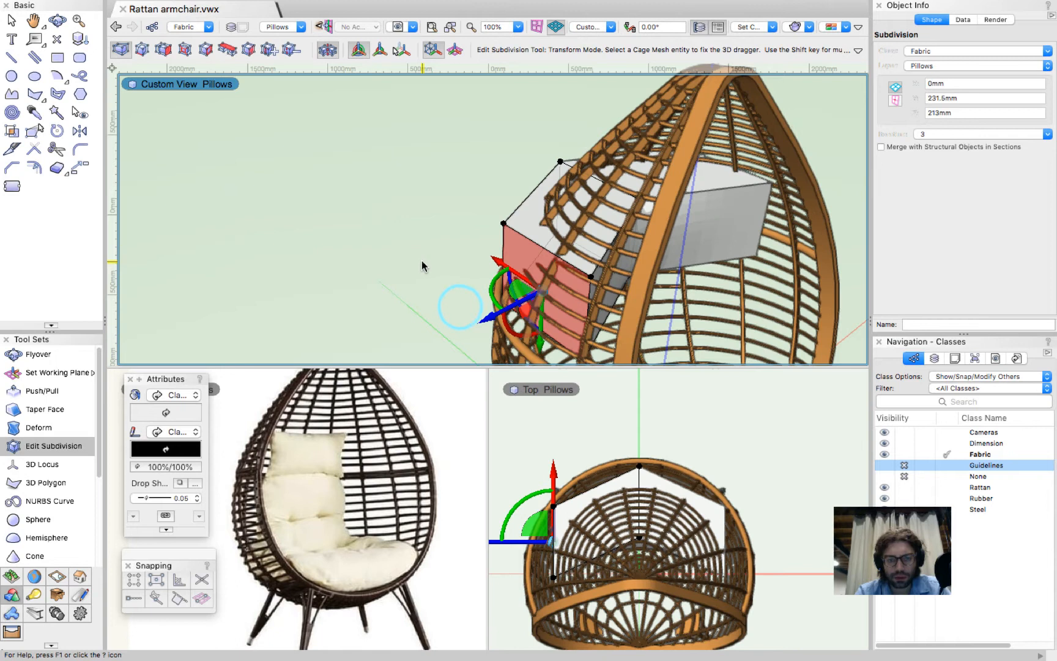
Move the outer end face inward about 84.5 mm and back toward the rear about 63 mm in the top view.
key(grave)
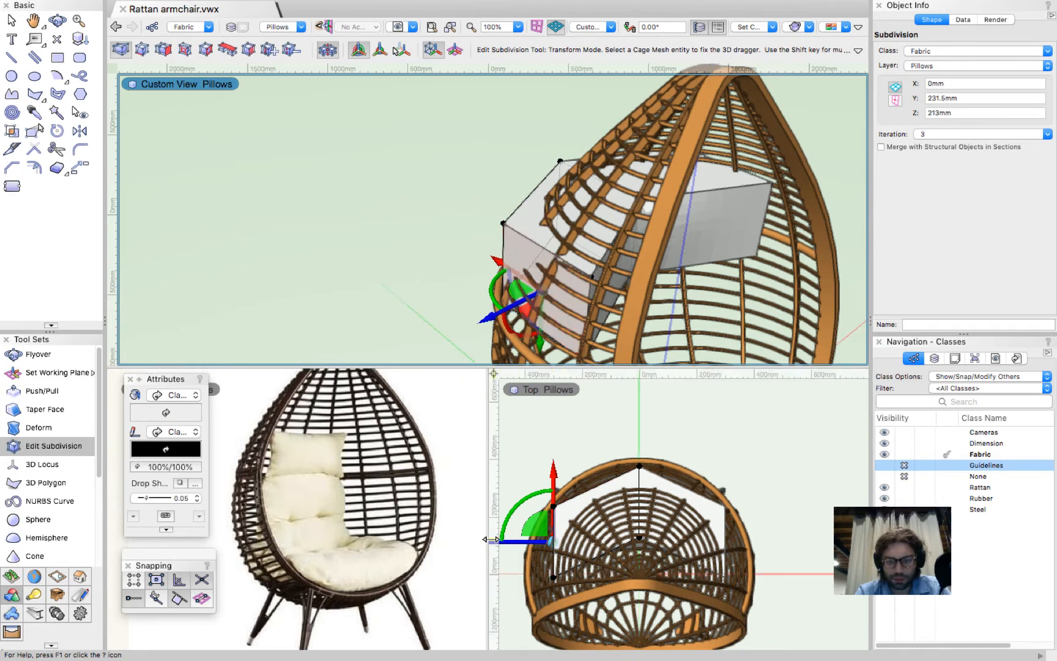
click(513, 544)
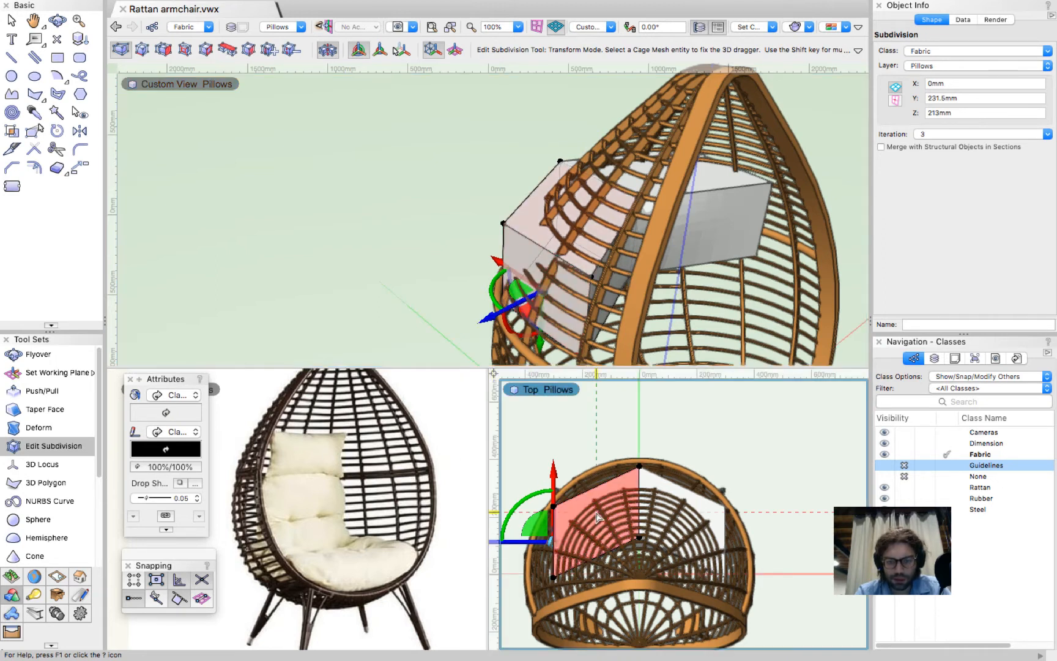
drag(519, 546, 537, 539)
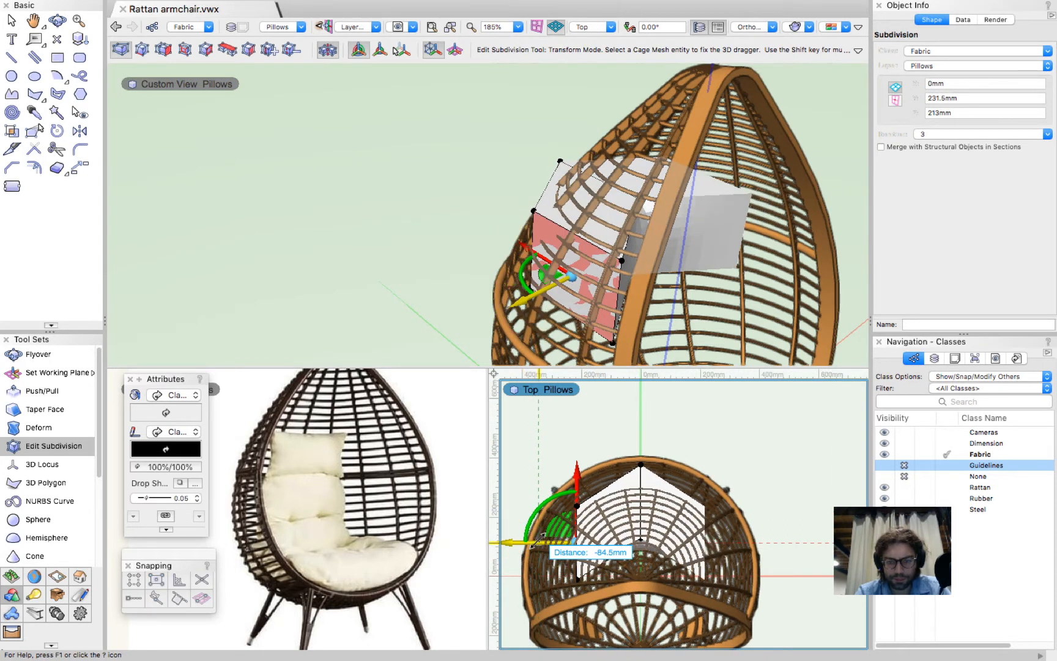
click(577, 476)
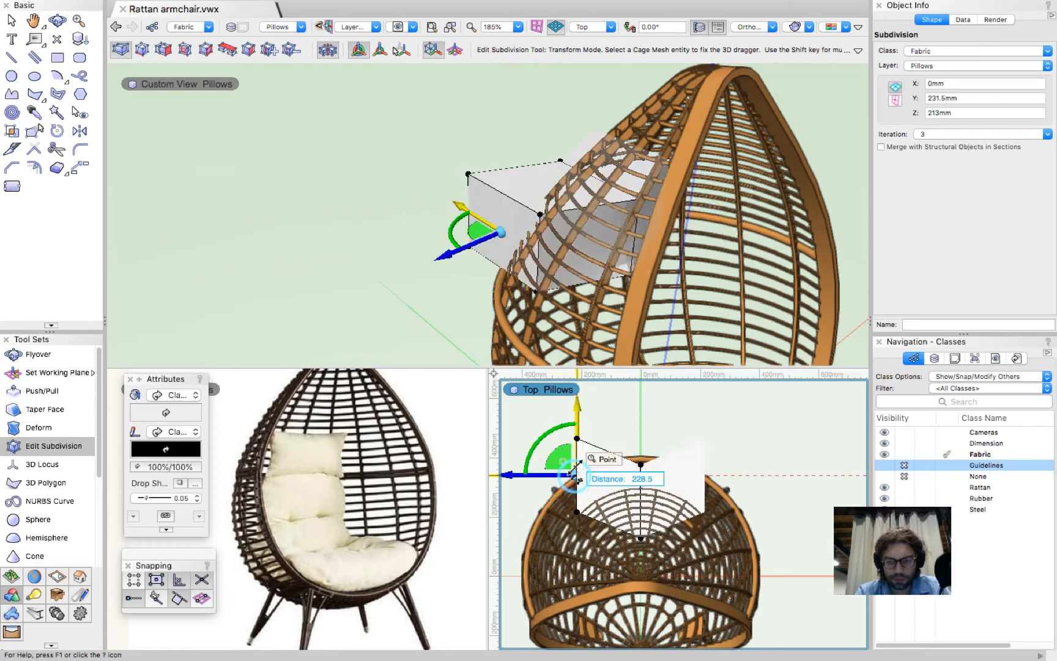
drag(571, 470, 569, 457)
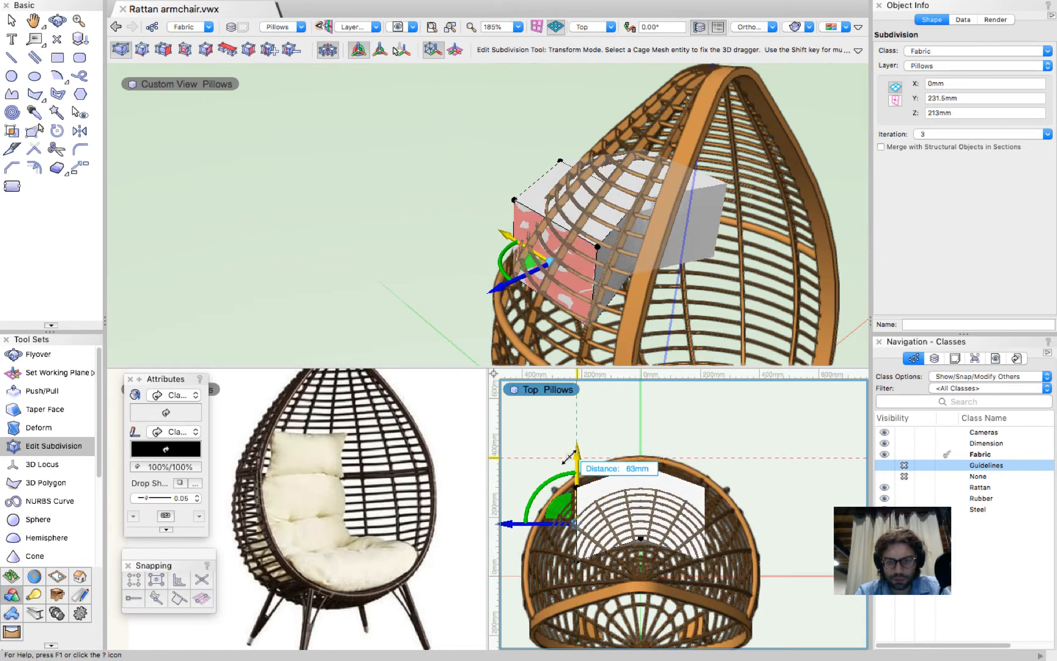
click(599, 418)
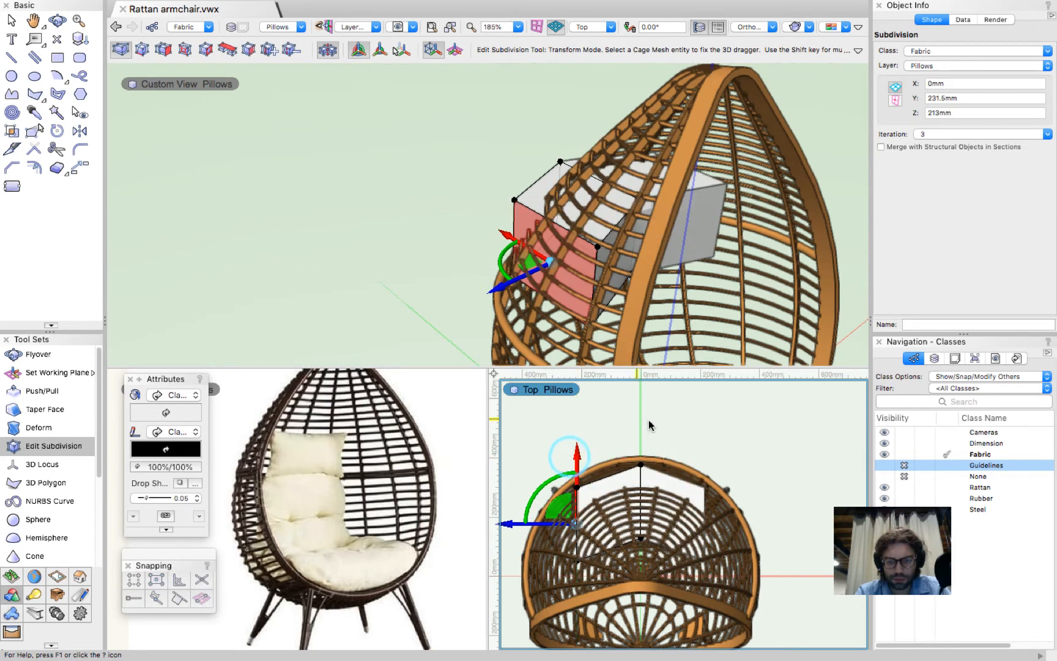
ctrl+middle_drag(706, 290, 647, 402)
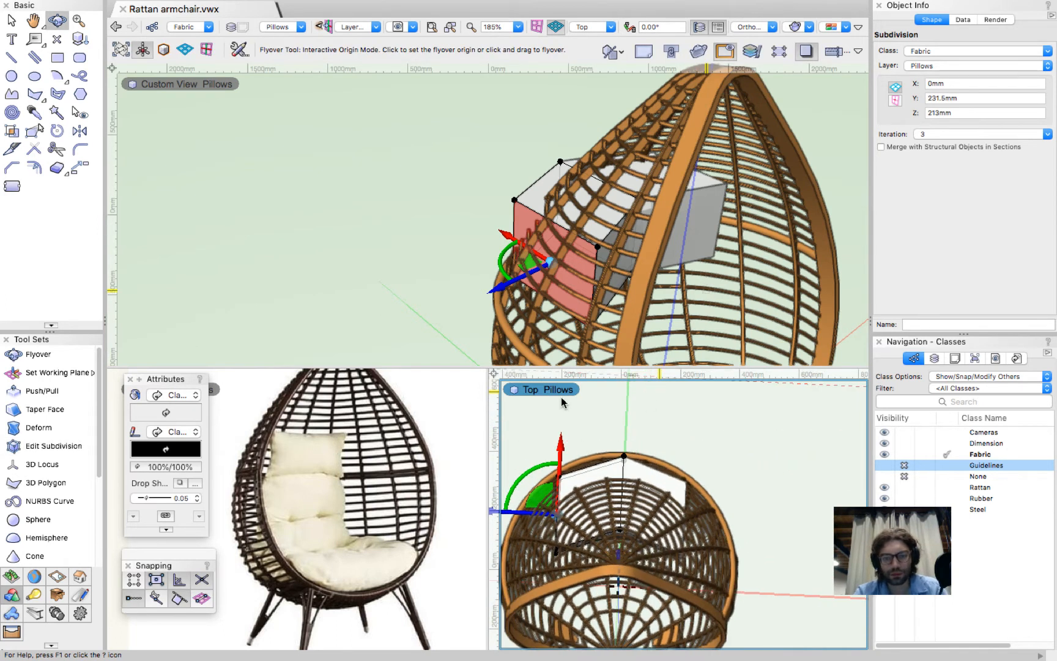
click(114, 26)
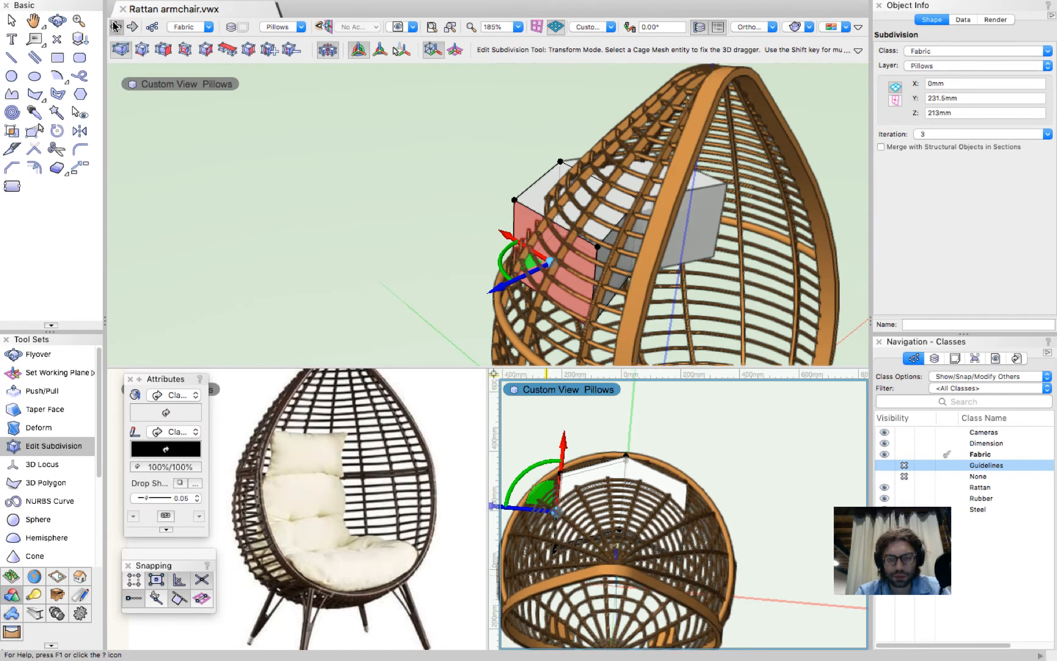
Reset the plan viewport to a true Top view and resume editing the pillow's subdivision cage.
click(114, 26)
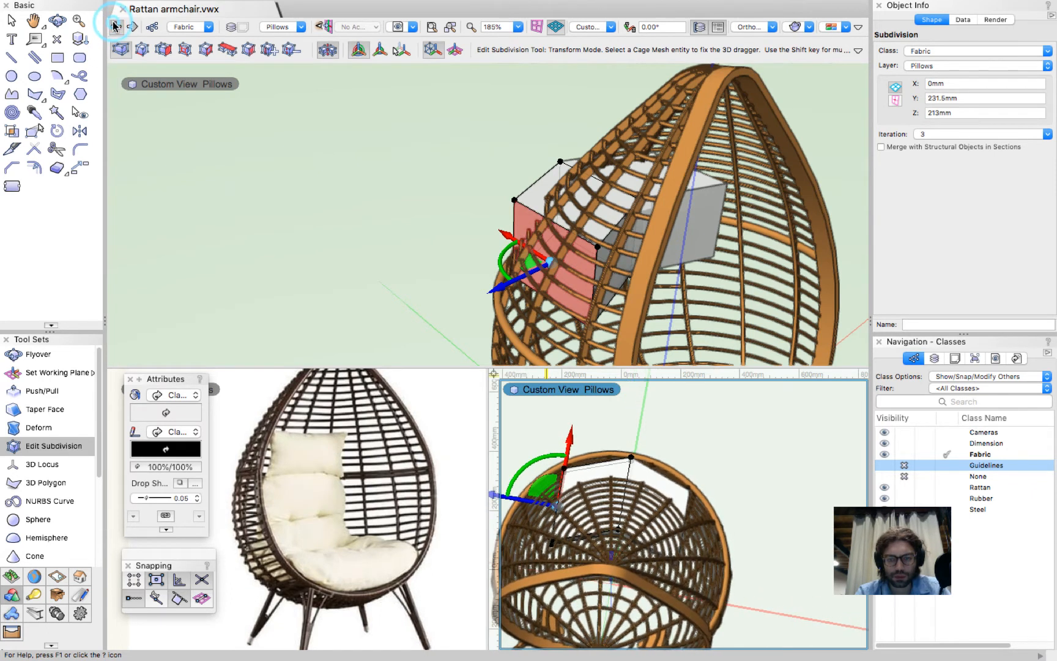
key(super+5)
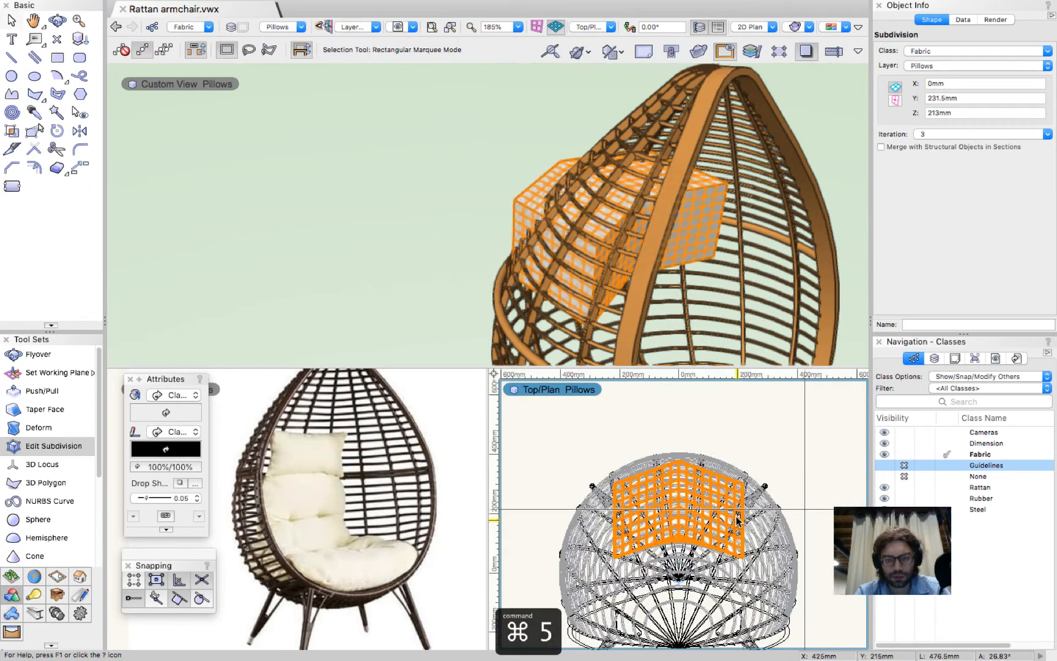
double_click(533, 195)
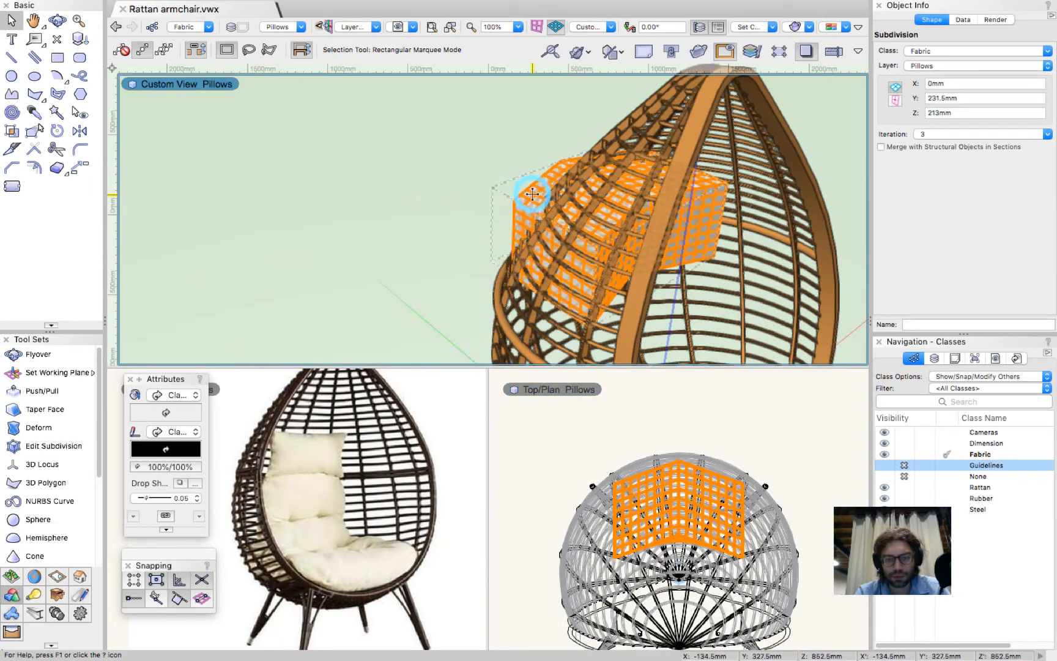
click(678, 438)
key(x)
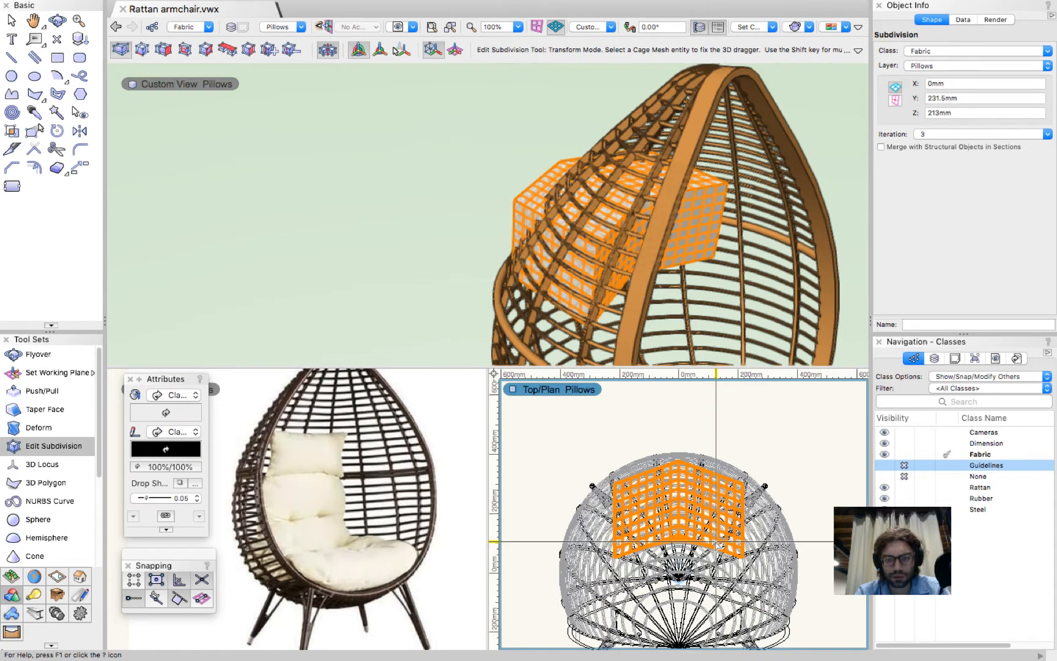
scroll(682, 513, down, 2)
double_click(683, 513)
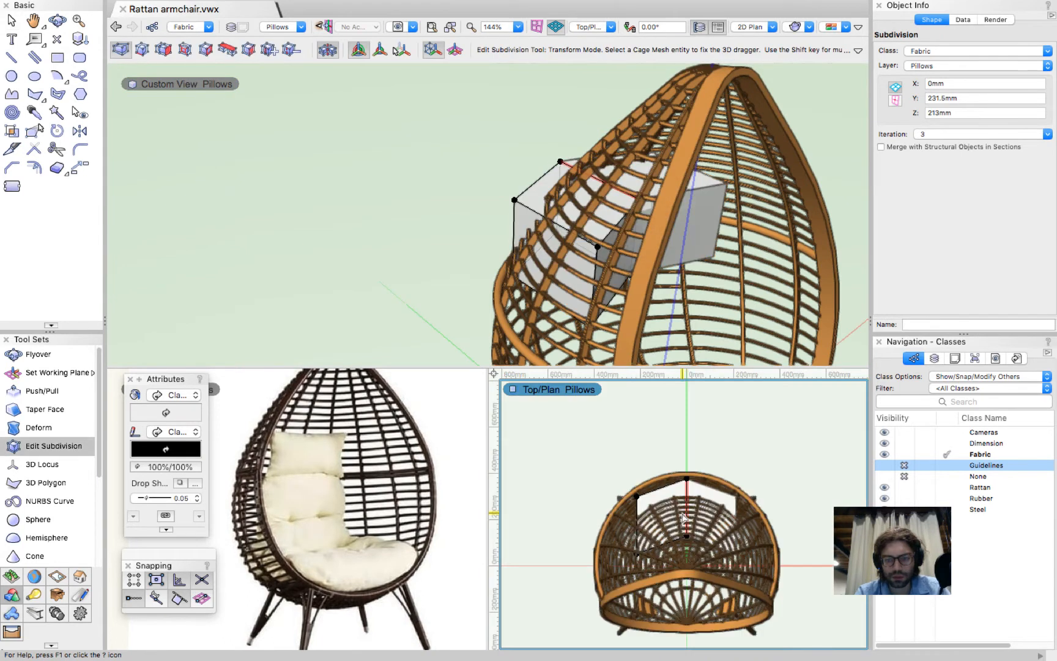
scroll(683, 515, up, 3)
scroll(683, 518, up, 3)
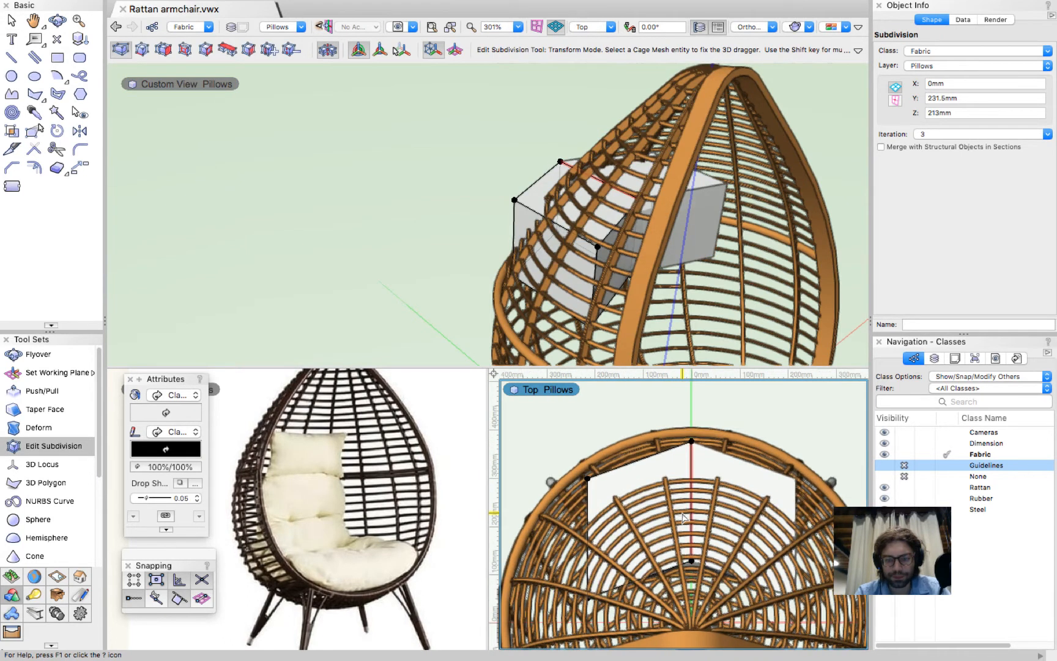
Align the 3D dragger with the working plane and move the cage's outer end vertices straight toward the rear.
click(634, 473)
drag(574, 428, 621, 612)
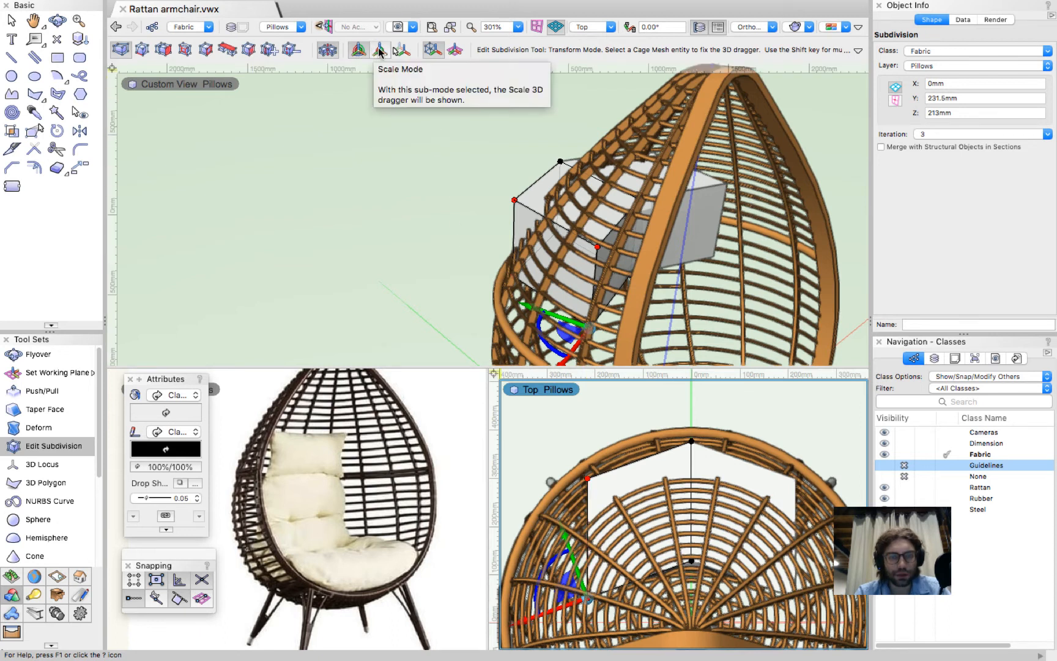
click(456, 51)
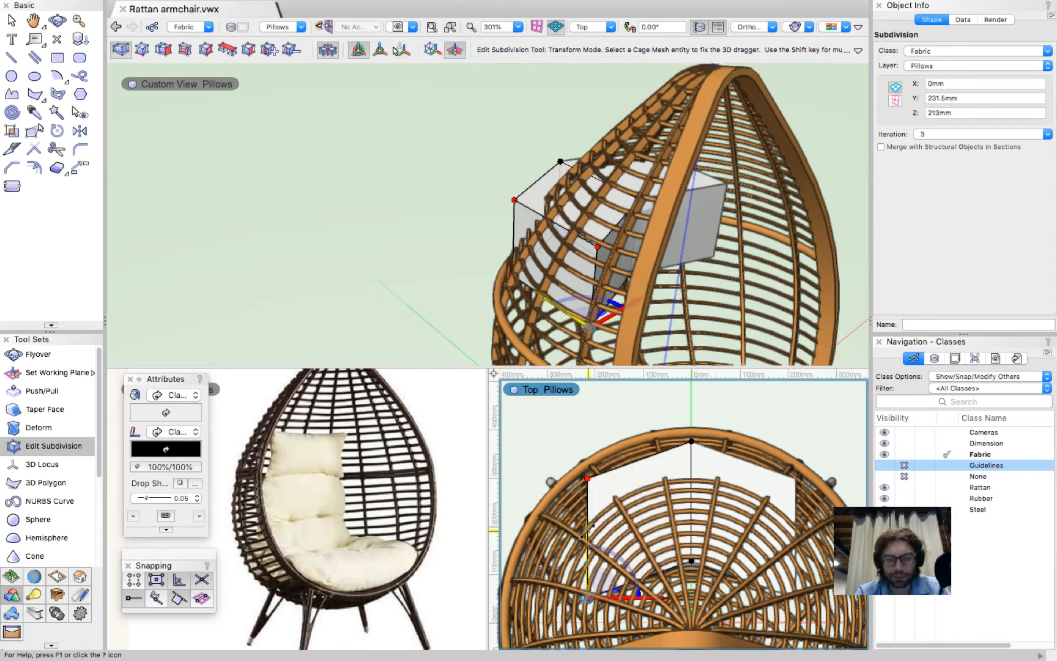
drag(588, 529, 559, 504)
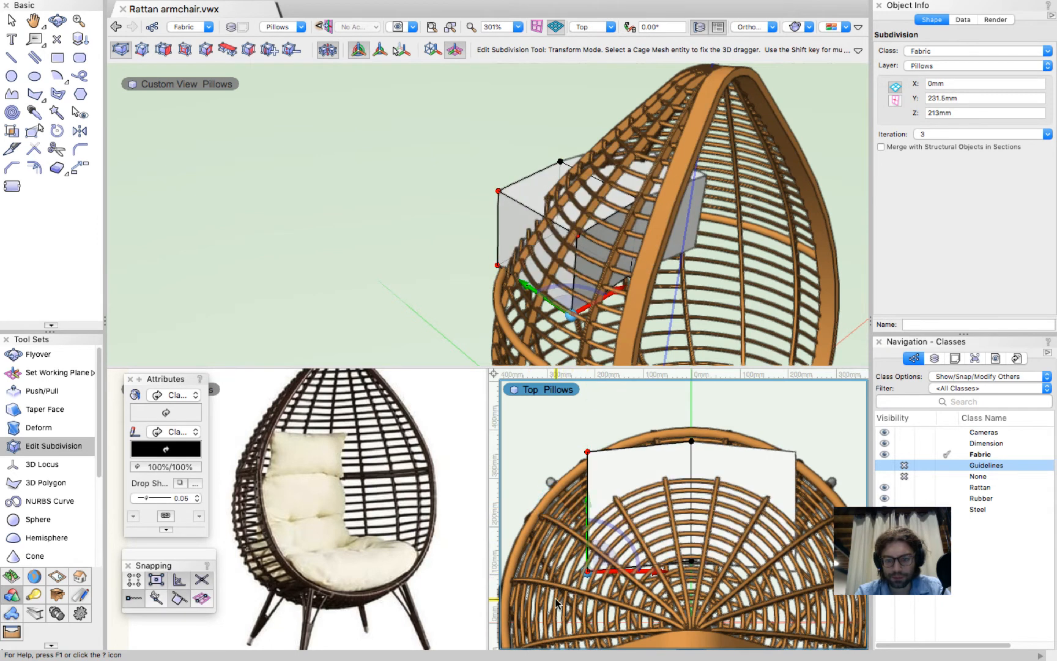
Select the cage's front vertices and move them straight toward the rear to make the pillow thinner.
click(690, 492)
click(690, 491)
click(550, 610)
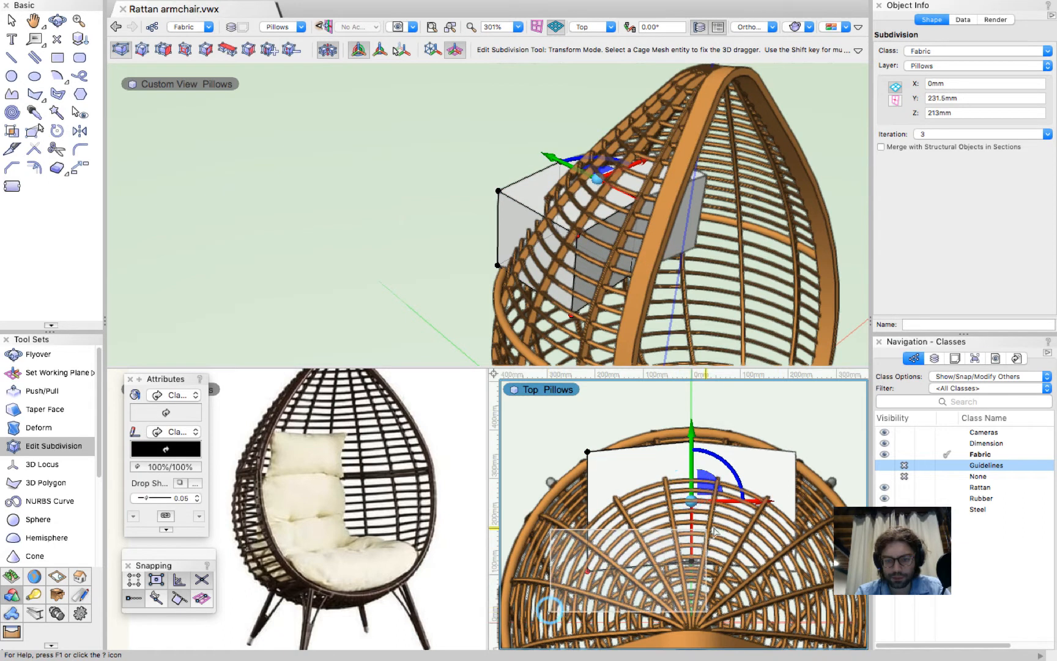
drag(690, 497, 713, 425)
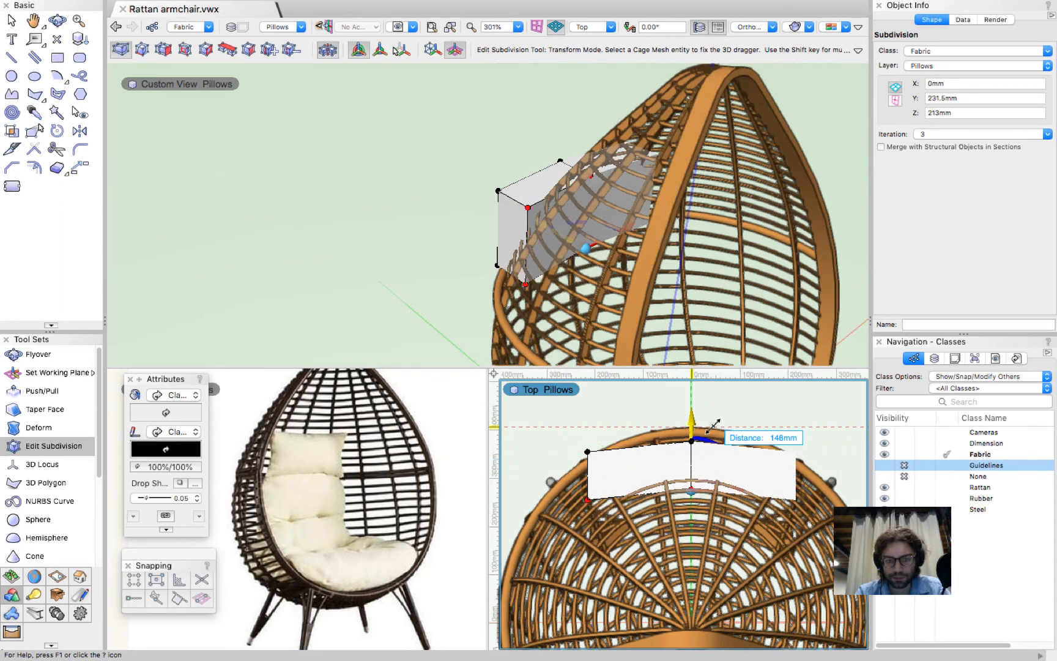
drag(714, 423, 715, 421)
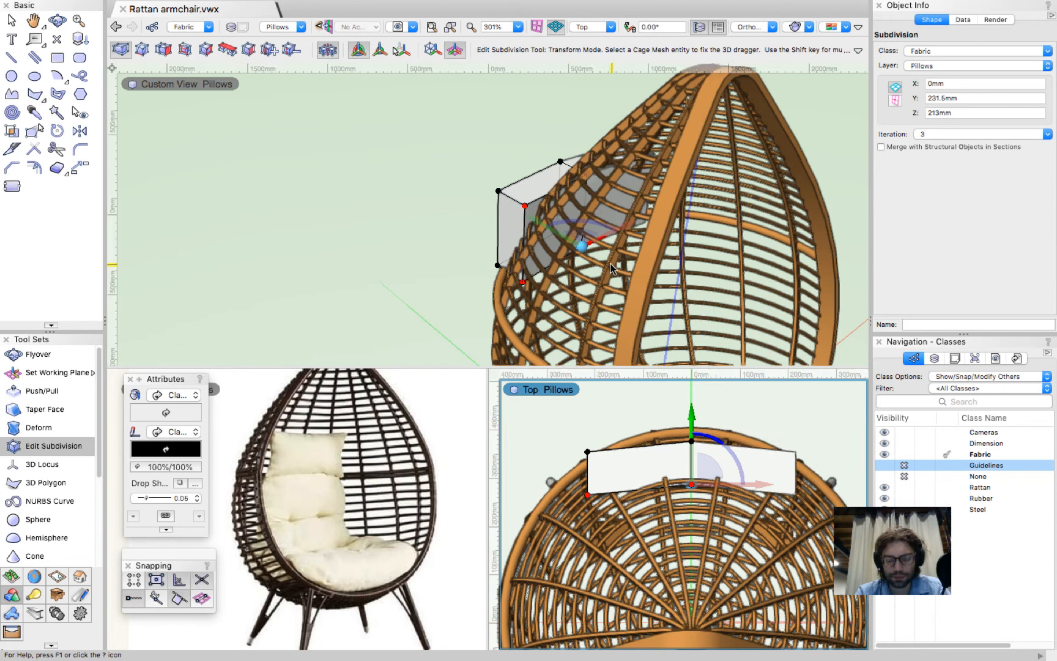
Split the half cage crosswise about midway between the mirror line and its outer end.
super+middle_drag(580, 270, 580, 272)
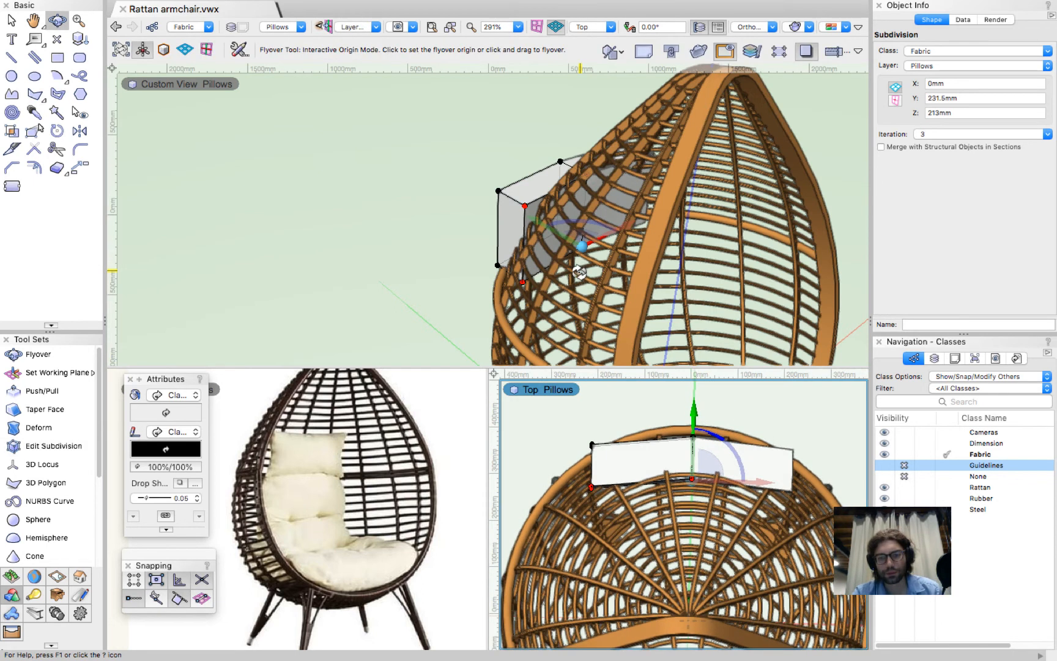
super+middle_drag(437, 283, 533, 259)
click(702, 401)
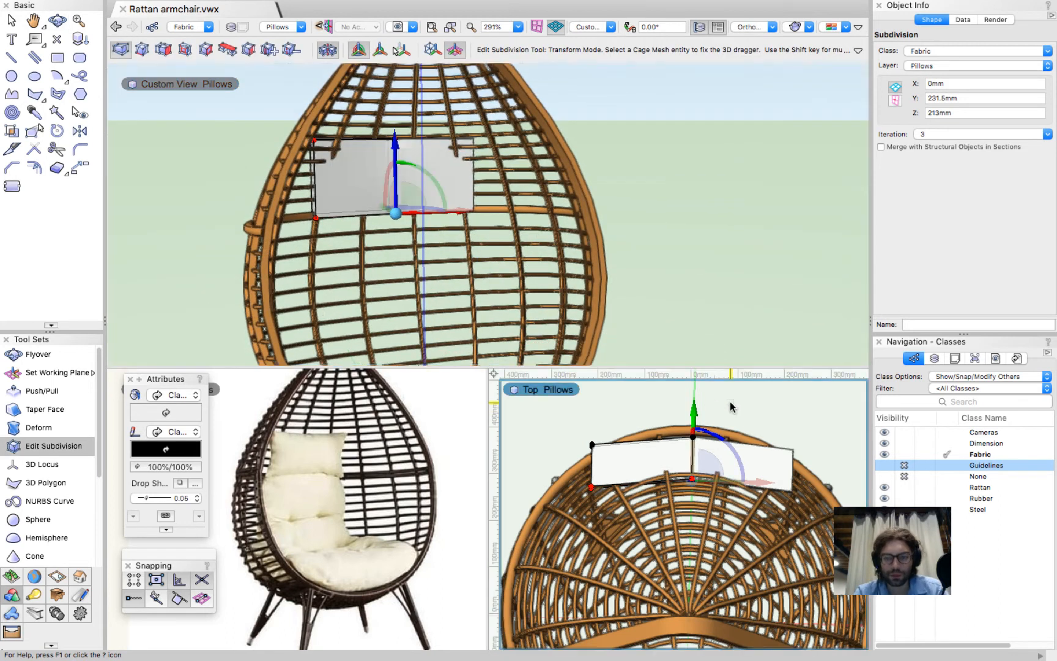
key(super+5)
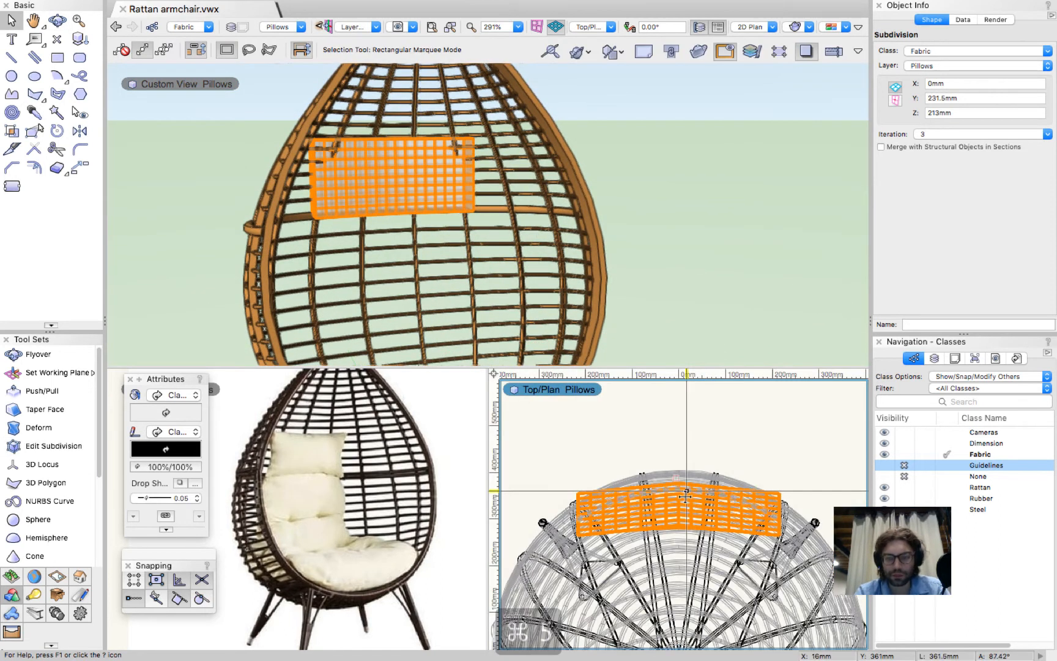
click(682, 503)
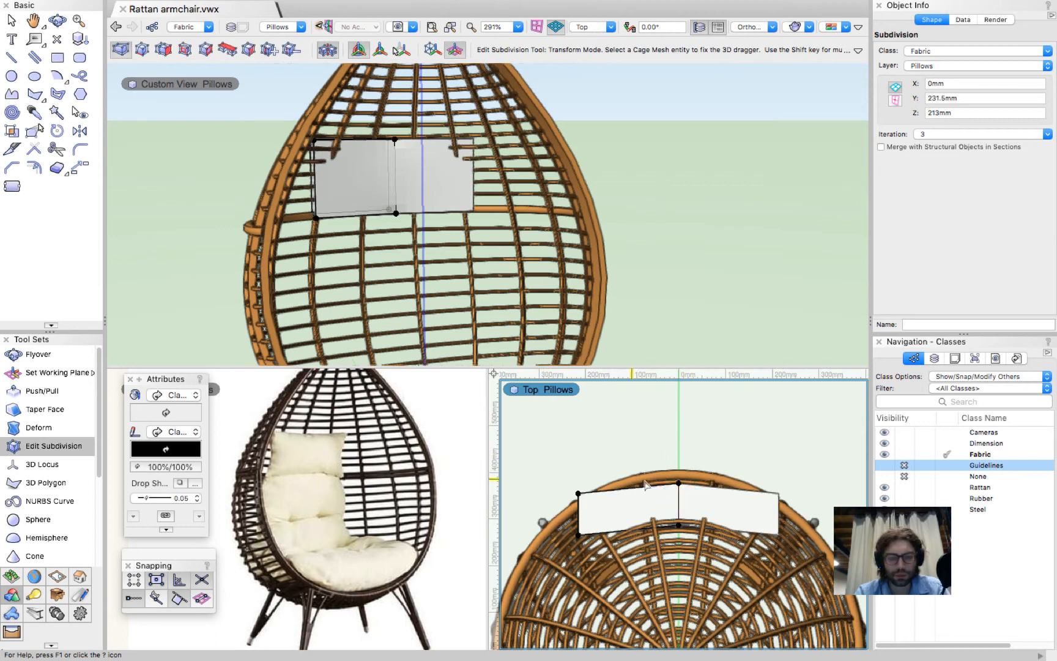
click(495, 249)
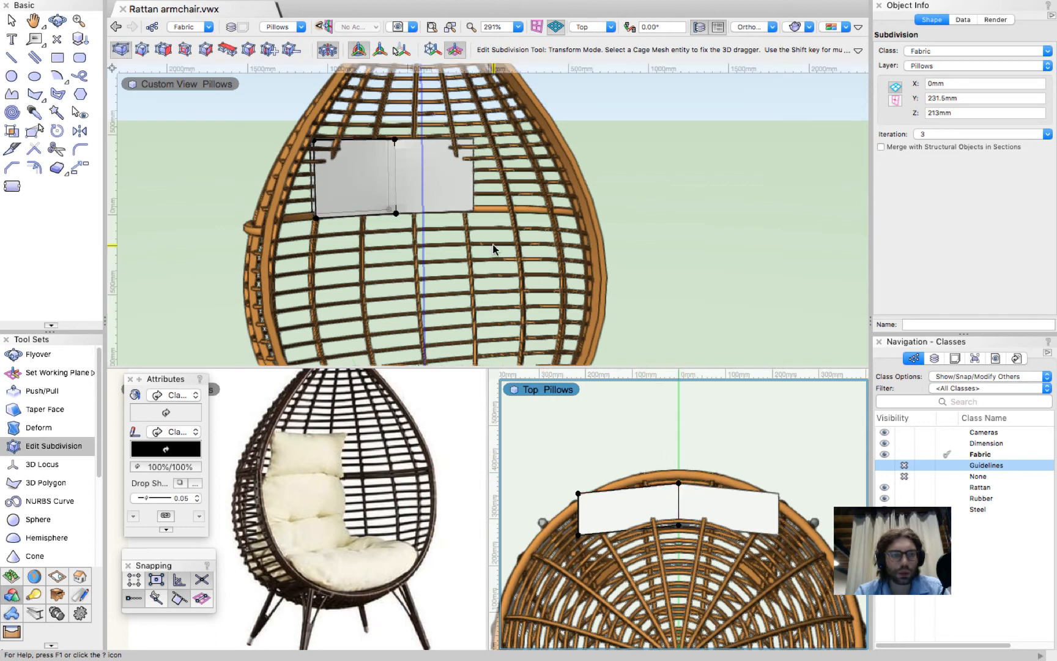
click(186, 50)
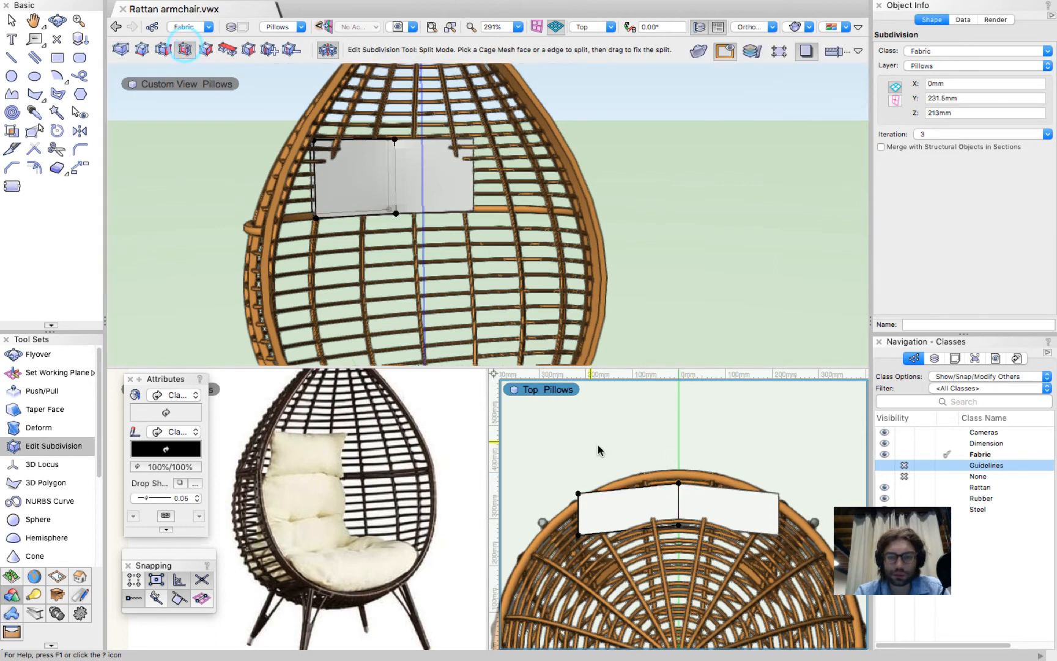
drag(631, 493, 608, 429)
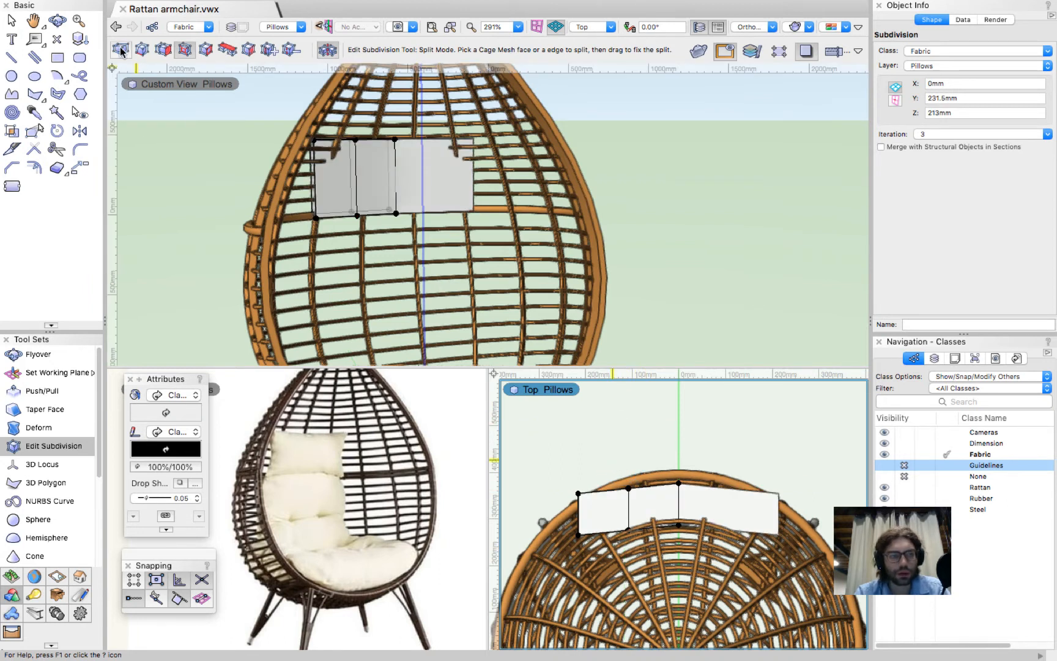
Shift the new split vertices rearward, the centre ones slightly, and the outer end slightly forward to follow the basket's curve.
click(121, 52)
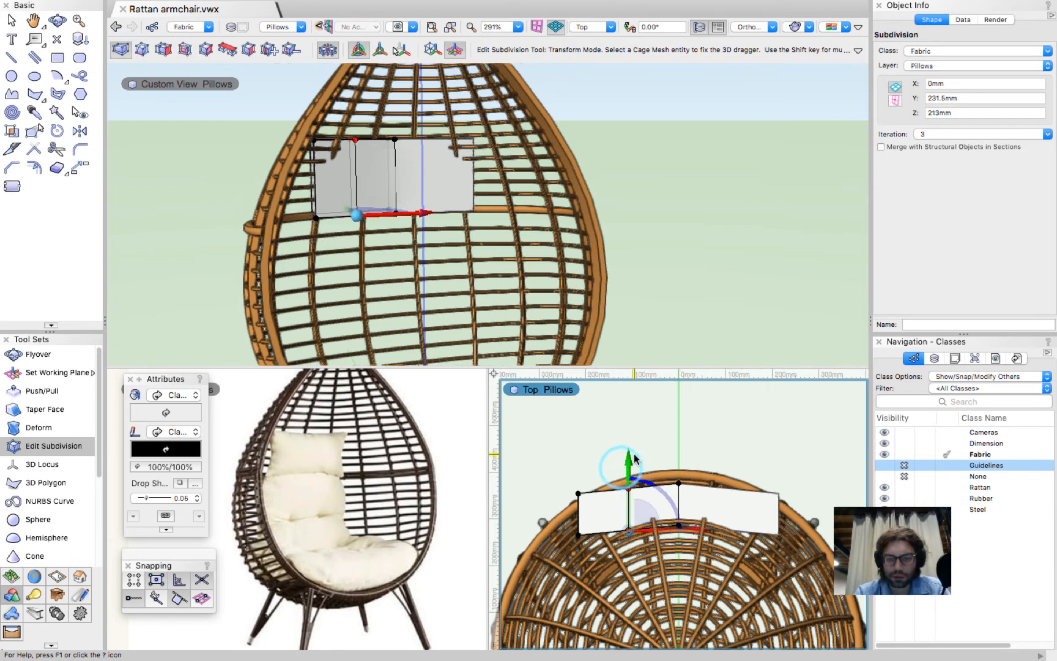
drag(630, 460, 705, 560)
click(634, 457)
drag(680, 456, 687, 453)
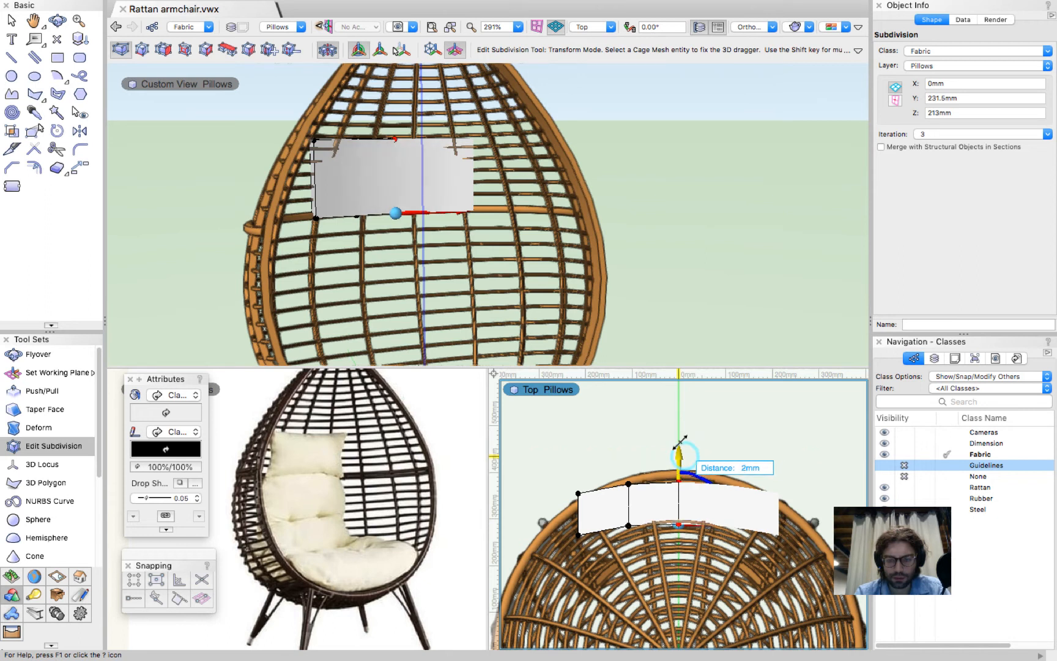
click(684, 455)
drag(564, 466, 601, 565)
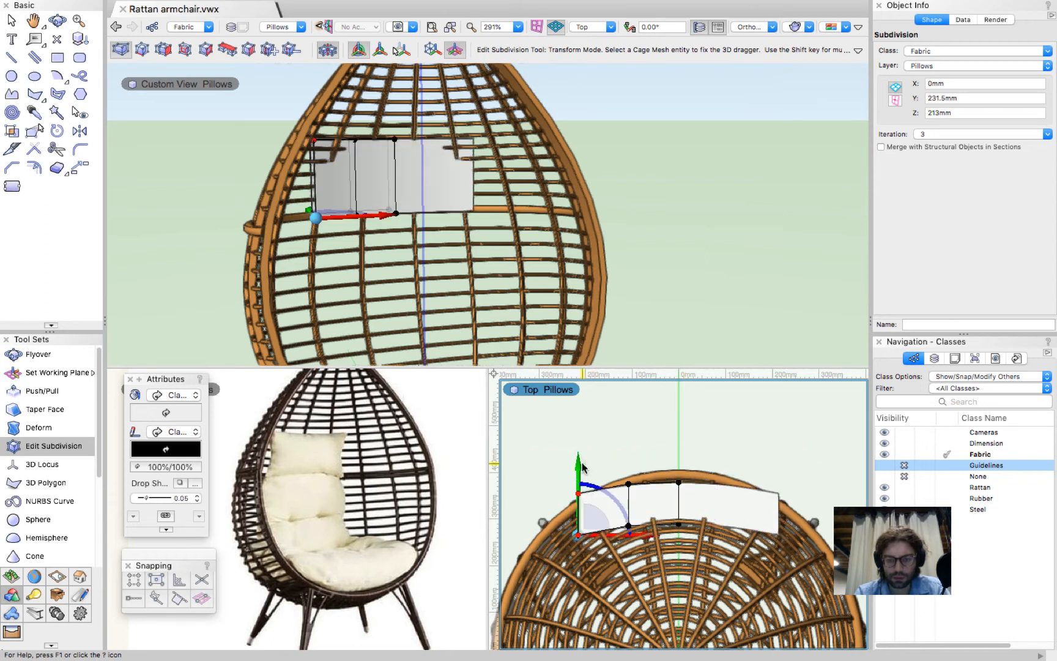
drag(580, 467, 574, 468)
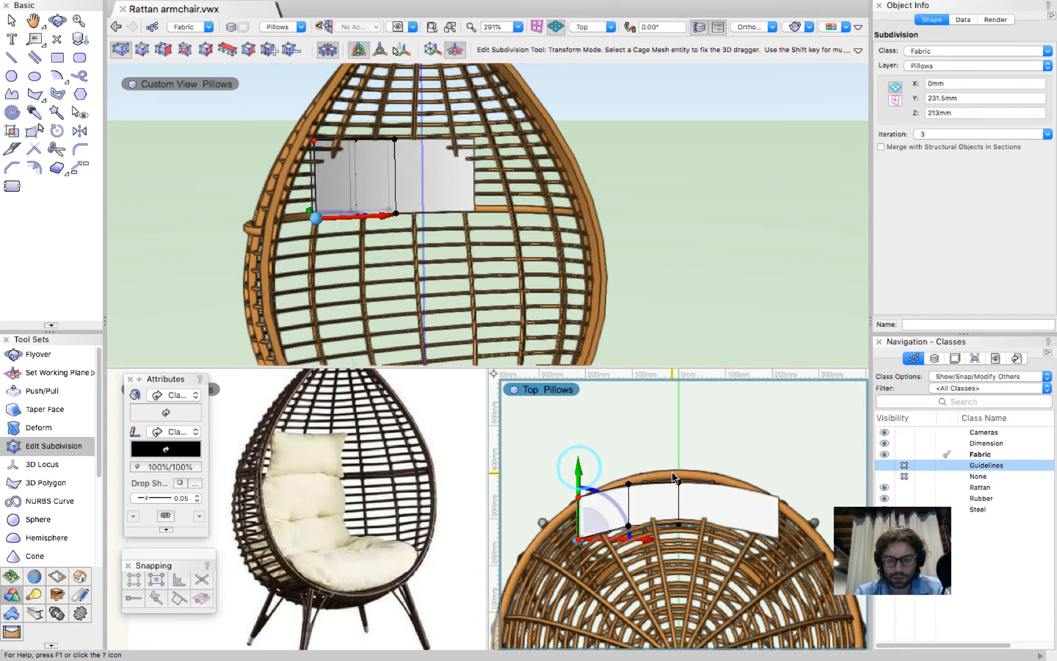
Fine-tune the cage's front vertices in the top view, moving the outer and centre ones rearward to smooth the pillow's front curve.
click(686, 520)
click(563, 567)
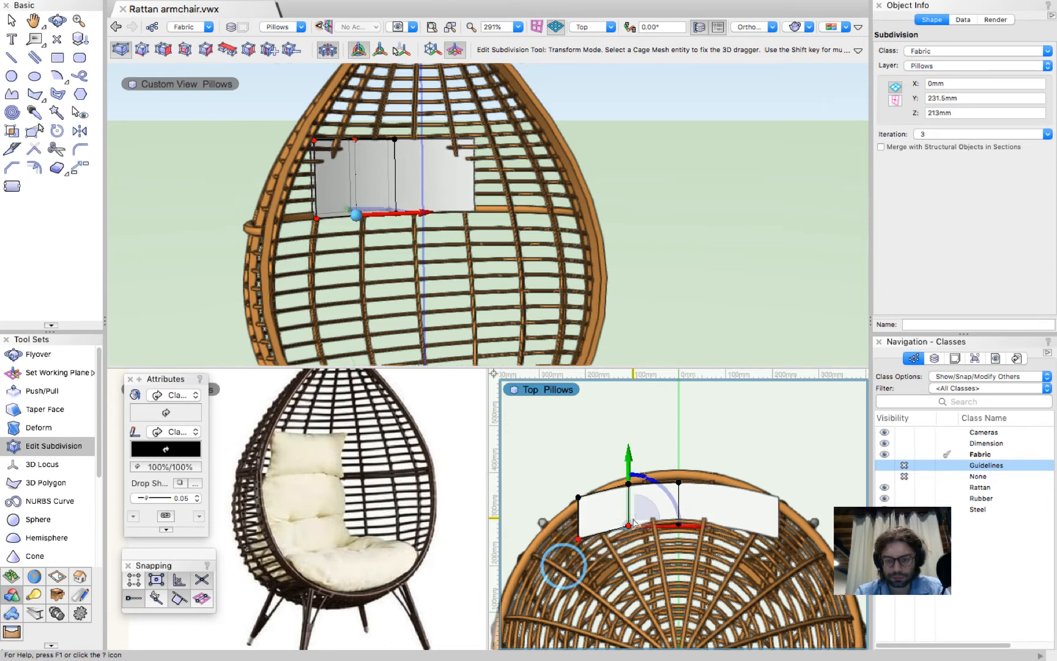
drag(627, 453, 616, 445)
drag(557, 564, 594, 528)
drag(578, 473, 577, 466)
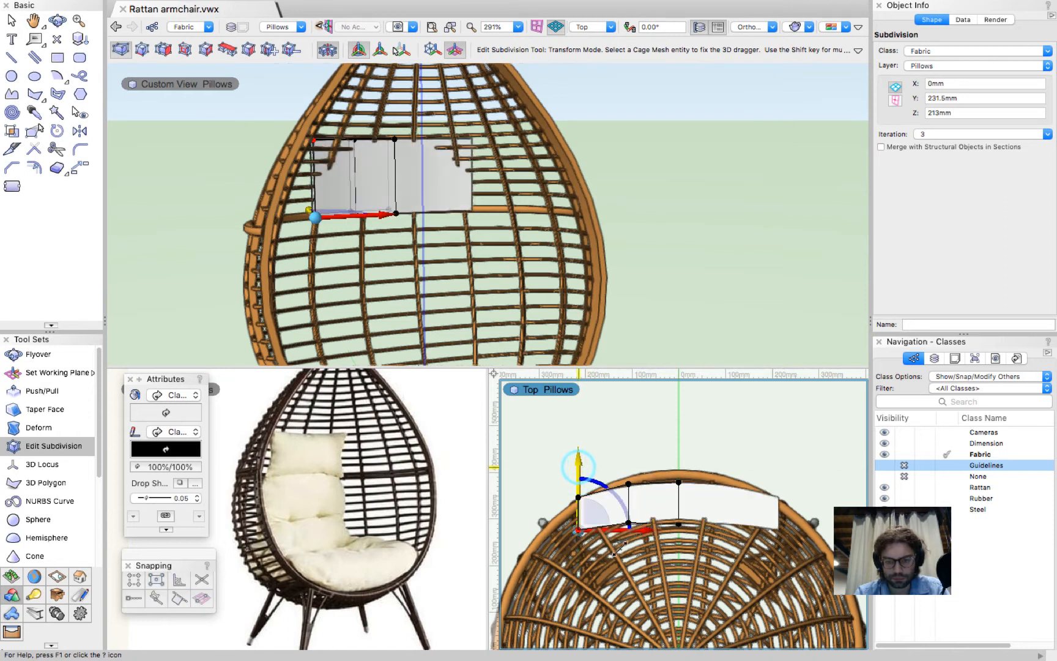
scroll(630, 558, up, 5)
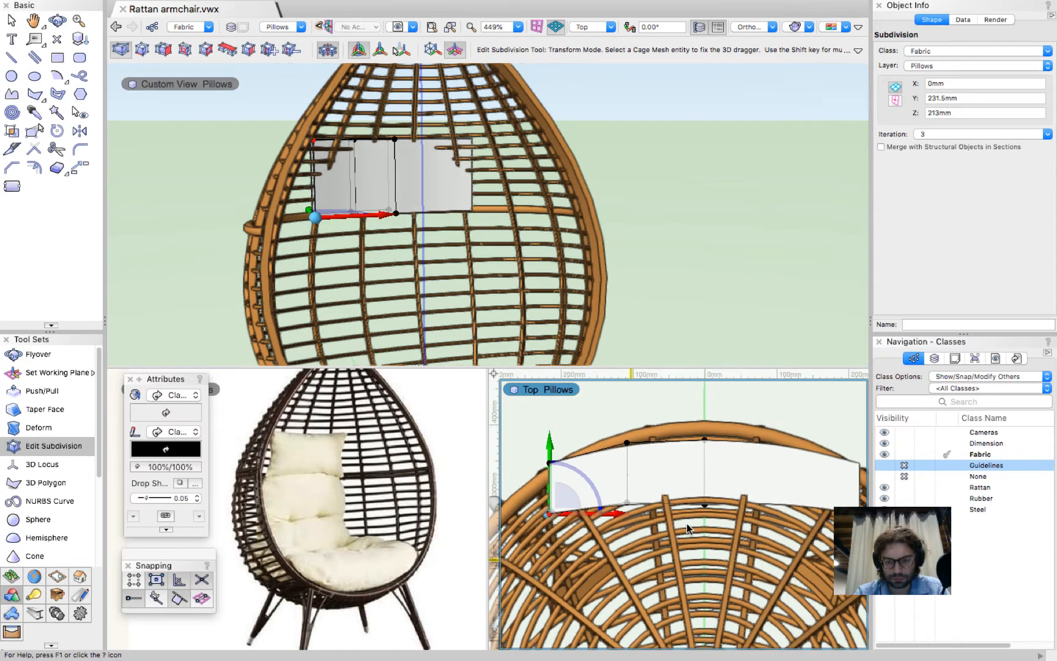
drag(700, 527, 738, 491)
drag(707, 431, 706, 430)
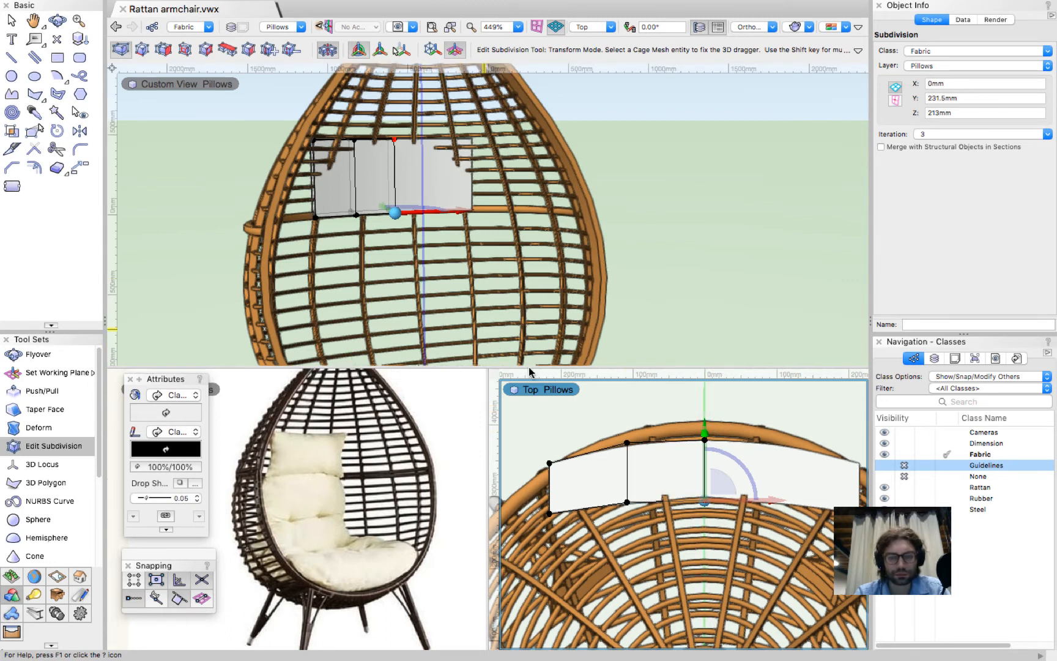
Split the cage lengthwise through its thickness twice, at 45.0% and at 77.2%, starting from the outer end edge.
scroll(641, 478, down, 3)
scroll(640, 479, down, 2)
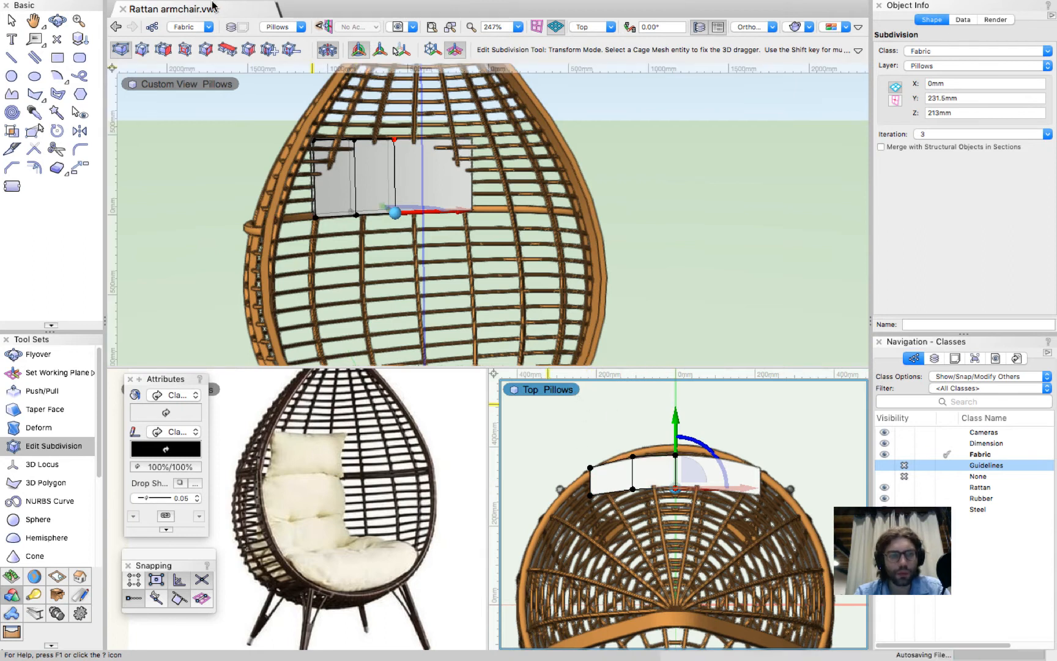
click(181, 49)
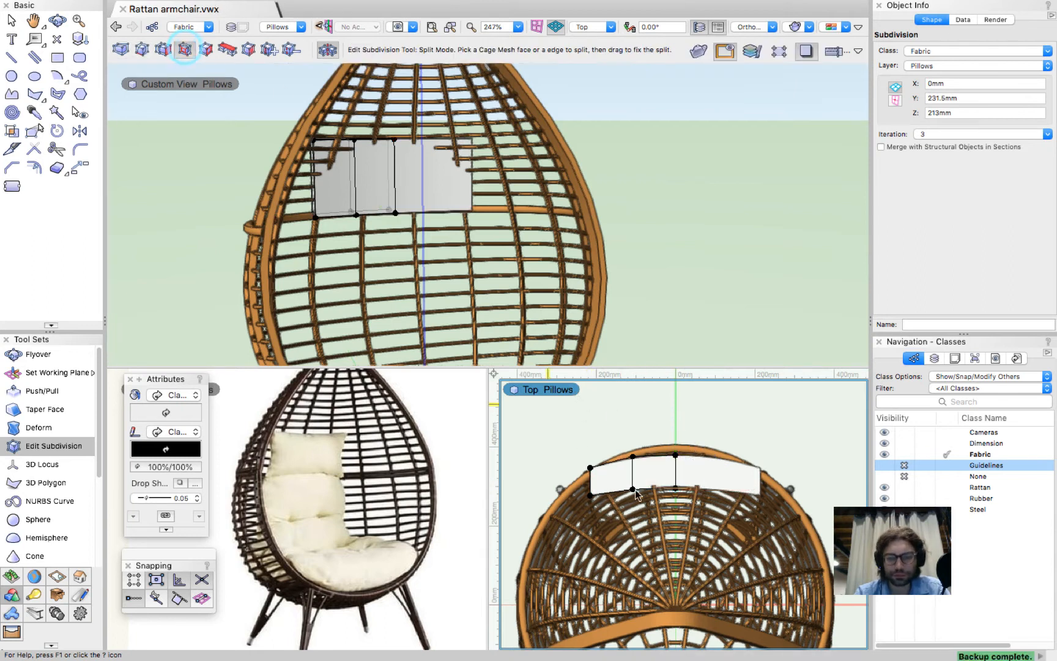
scroll(627, 501, up, 10)
scroll(645, 512, down, 6)
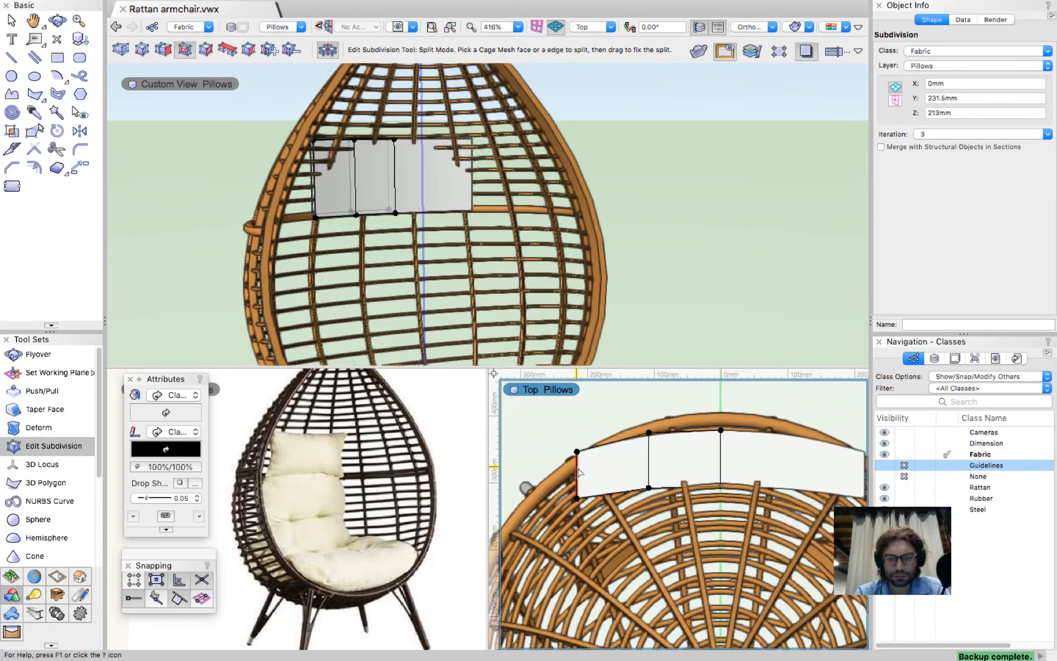
click(580, 472)
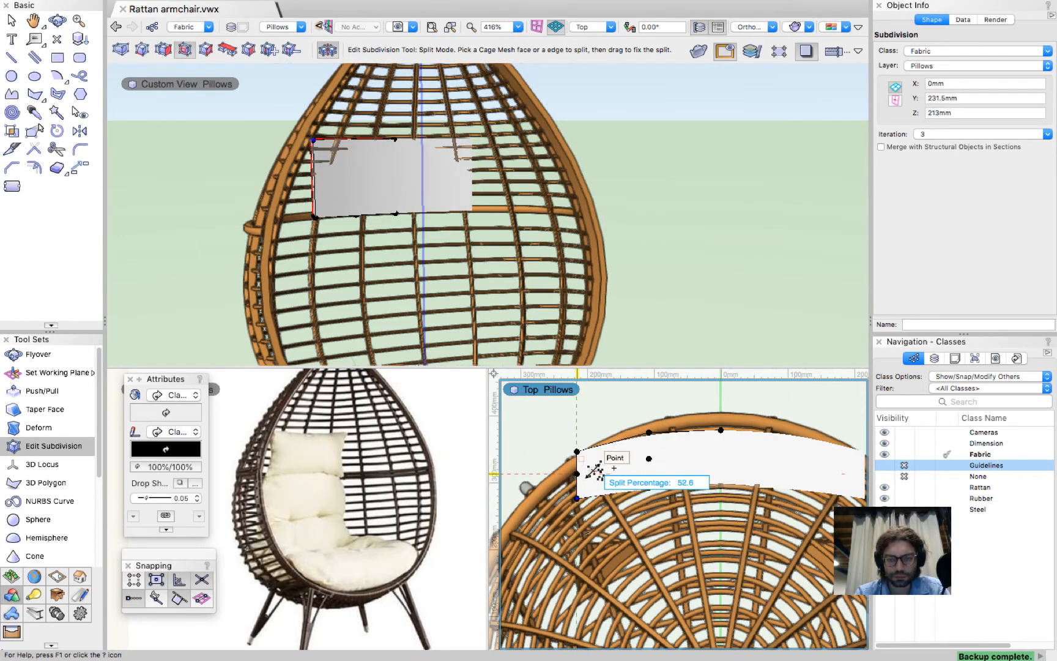
scroll(594, 470, up, 6)
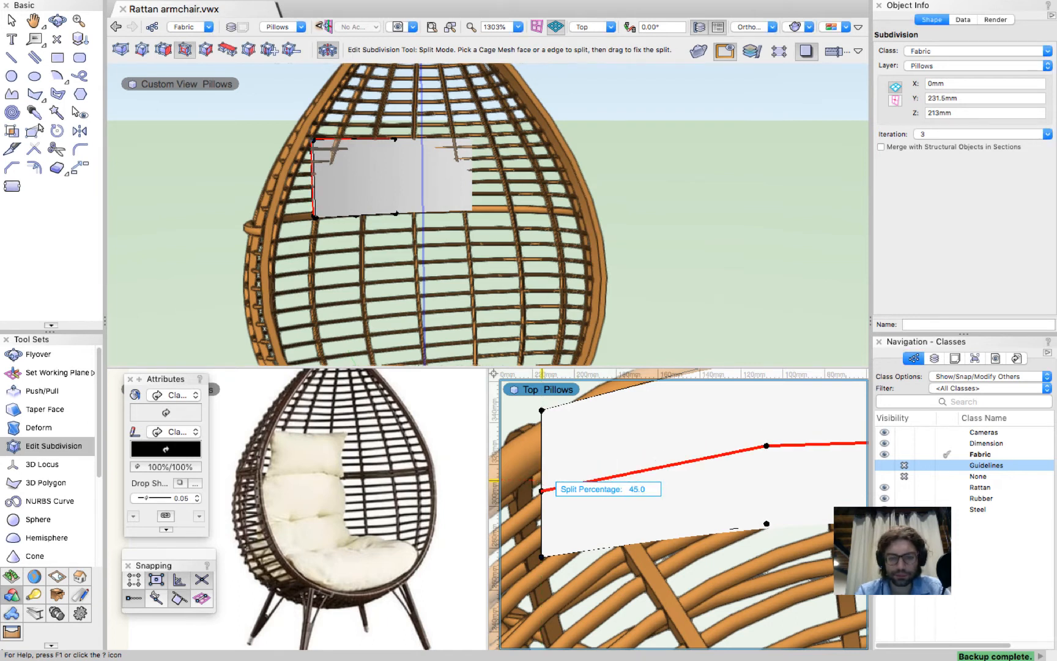
click(543, 473)
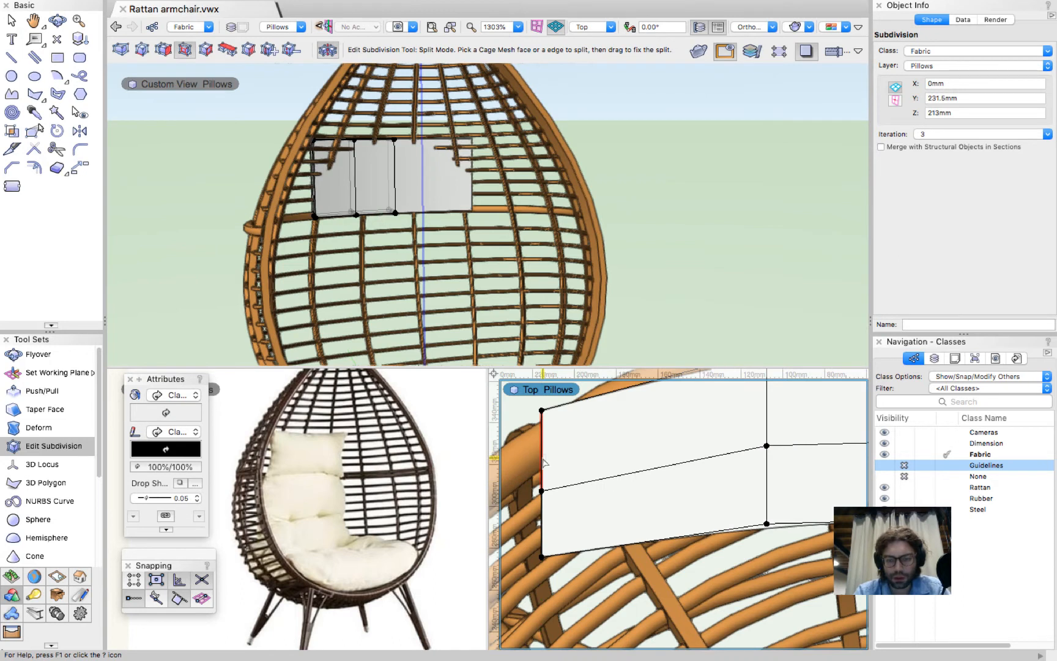
click(554, 459)
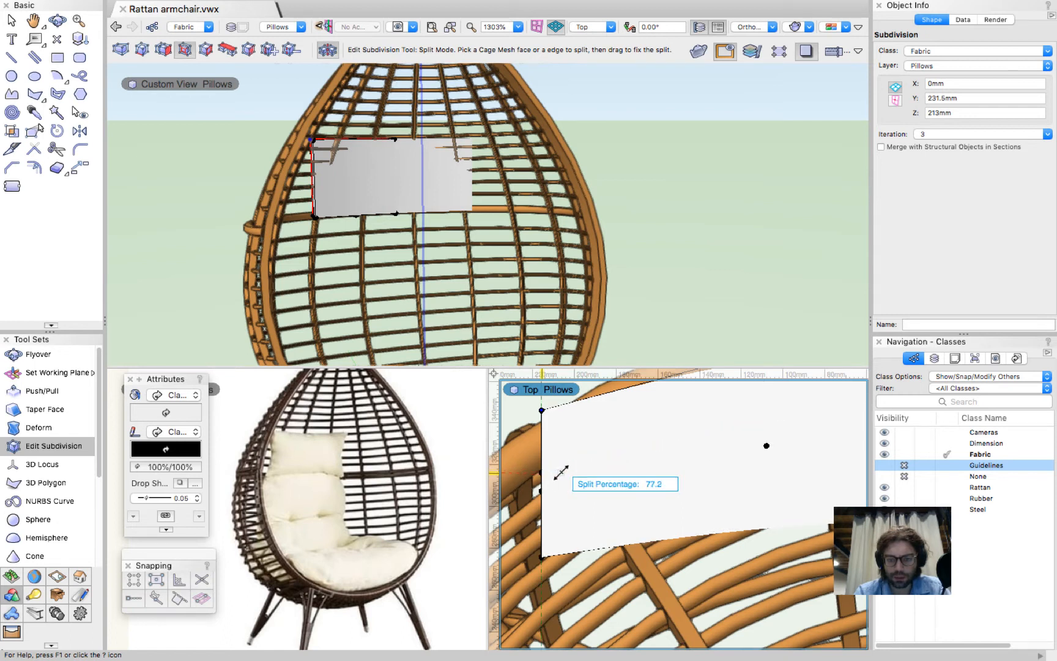
click(559, 472)
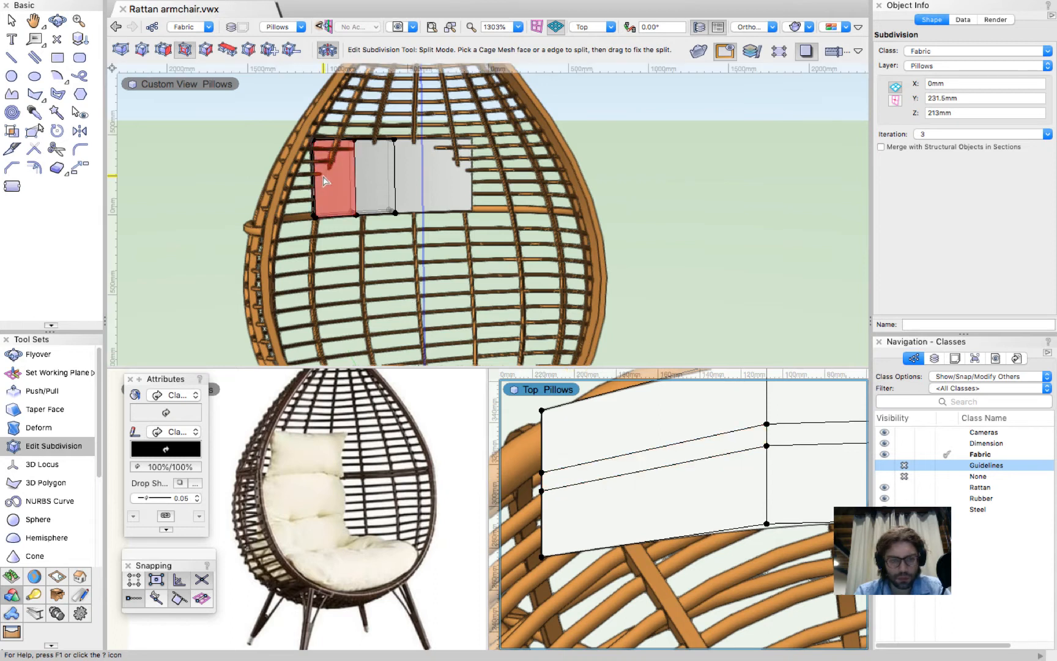
Split the half cage with three horizontal loops at roughly even heights, dividing it into four rows, and save the file.
scroll(324, 181, up, 6)
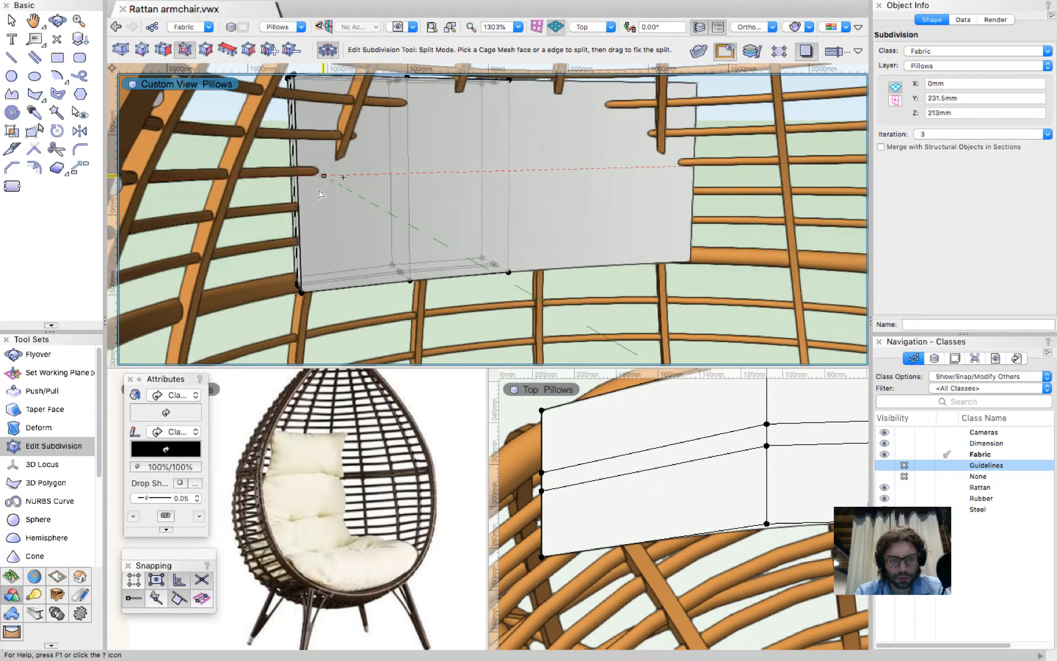
drag(318, 185, 294, 124)
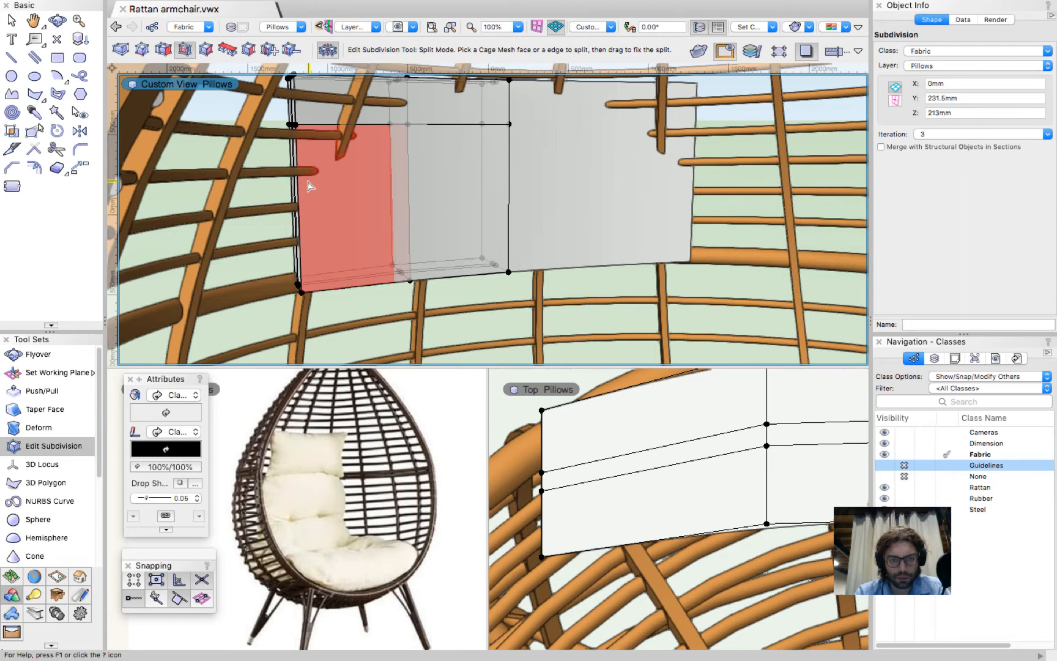
drag(298, 189, 300, 236)
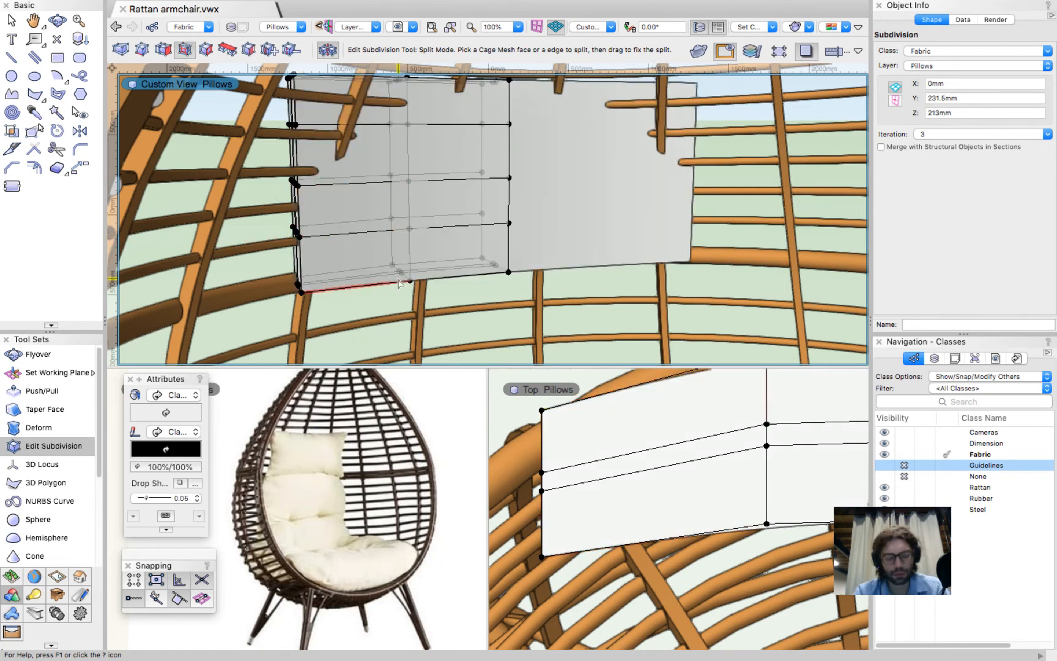
key(super+s)
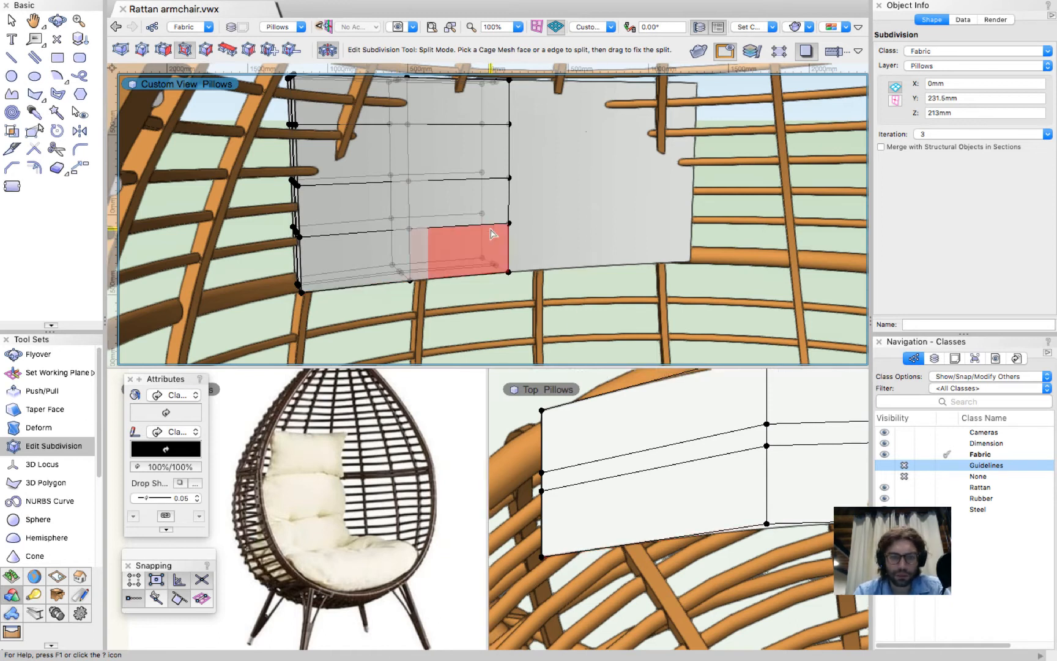
scroll(492, 233, down, 3)
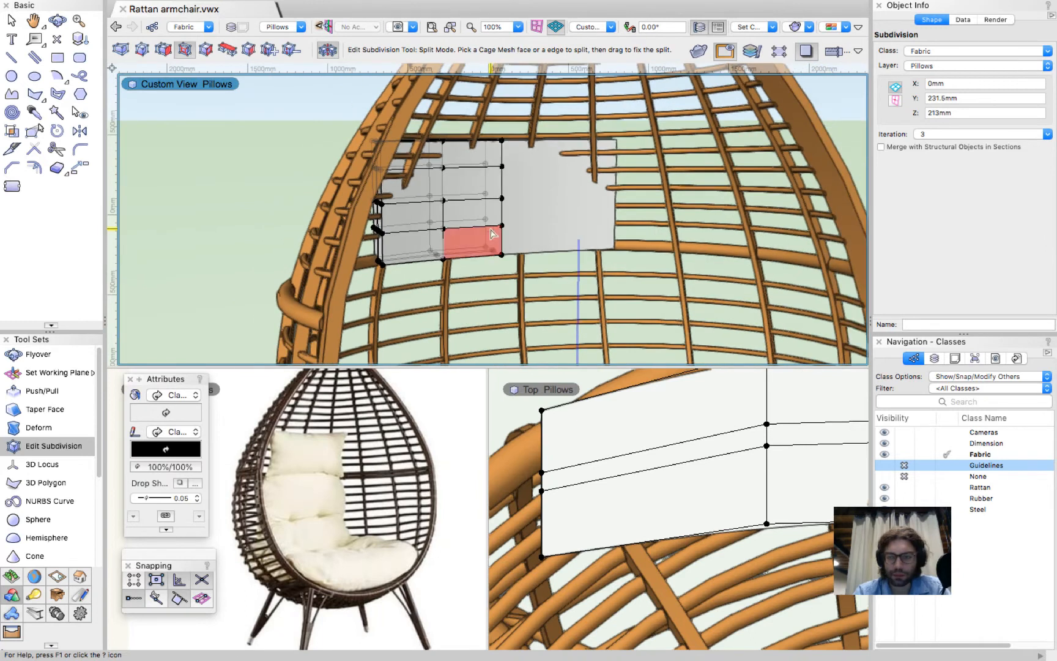
click(968, 381)
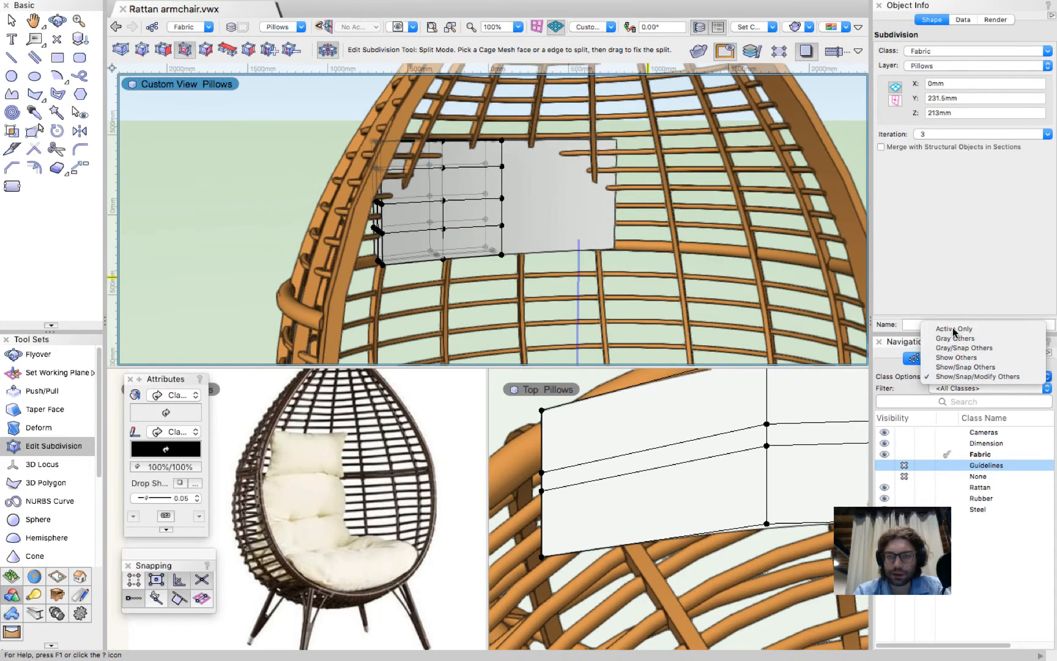
click(955, 326)
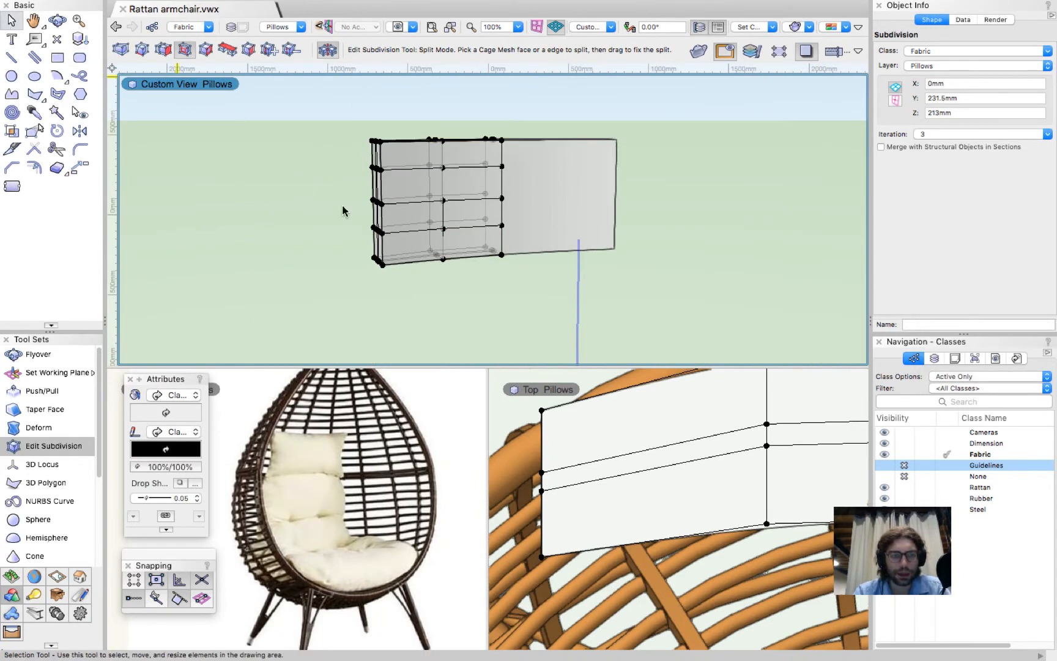
key(x)
key(c)
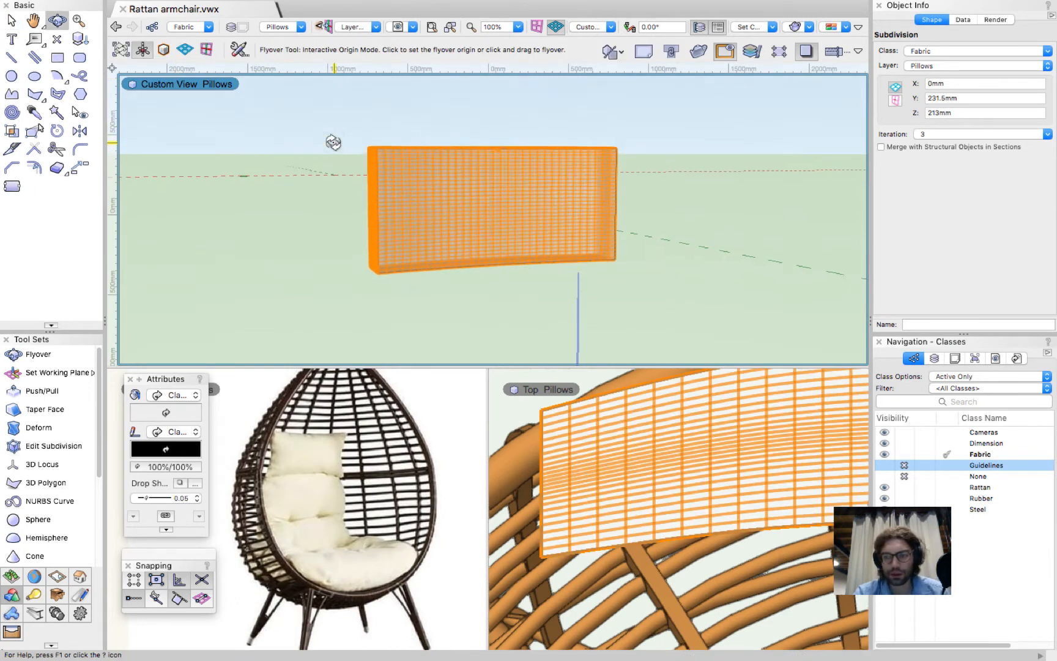
key(x)
Set the class options to Show/Snap Others and the layer options to Active Only to isolate the pillow.
click(934, 359)
click(918, 360)
click(988, 376)
click(979, 415)
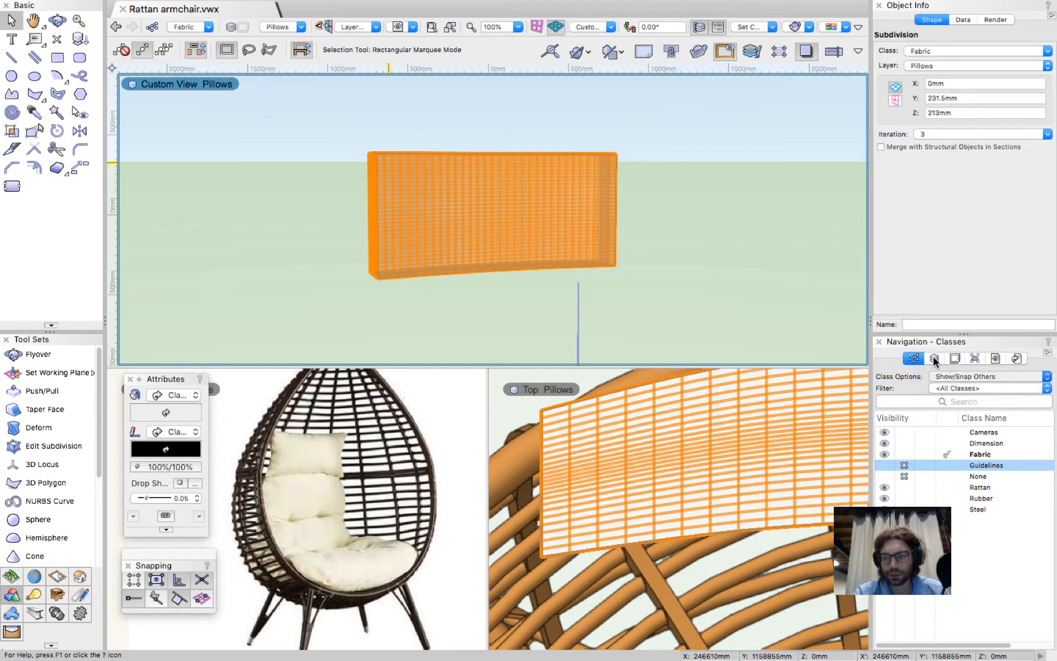
click(934, 359)
click(948, 376)
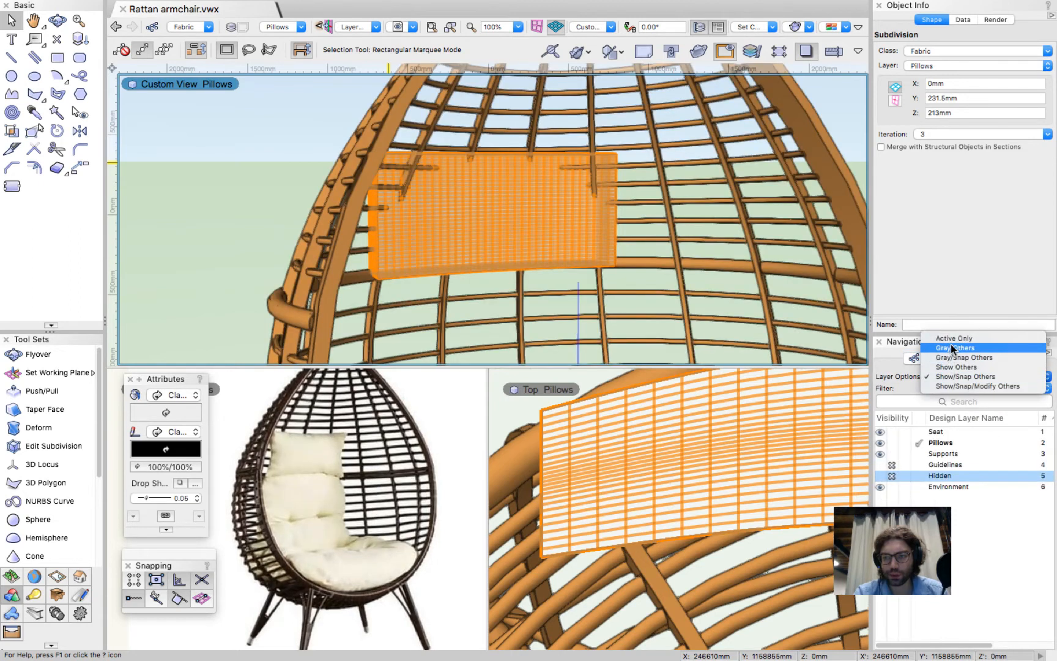
click(956, 347)
Orbit to view the pillow's outer end obliquely from above and reopen its cage for editing in Transform mode.
key(shift+c)
drag(595, 246, 597, 246)
key(x)
double_click(548, 241)
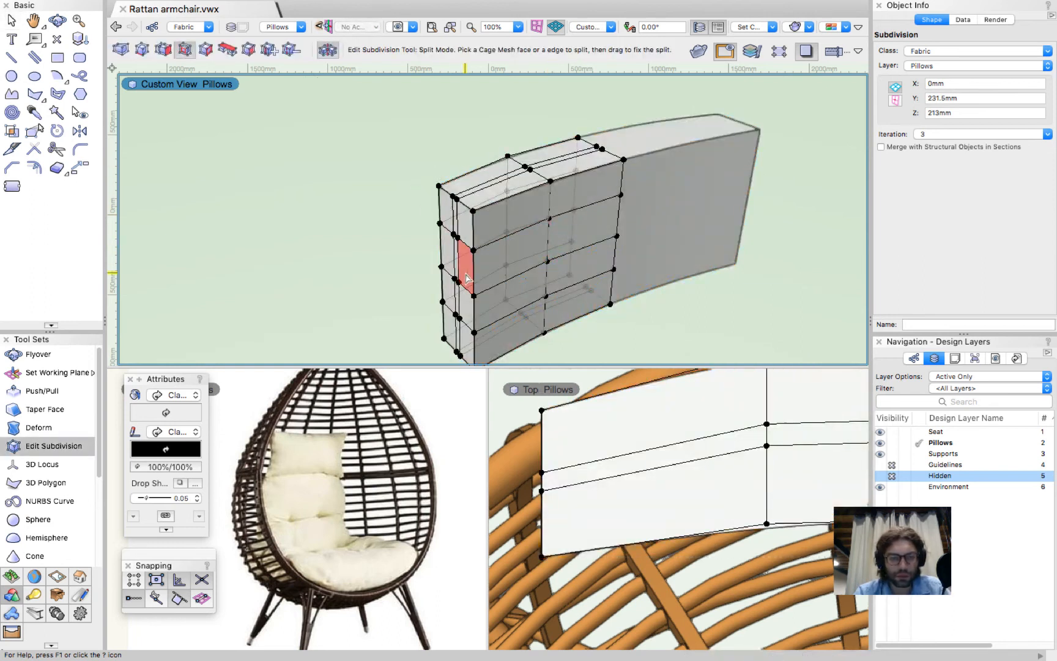
click(122, 49)
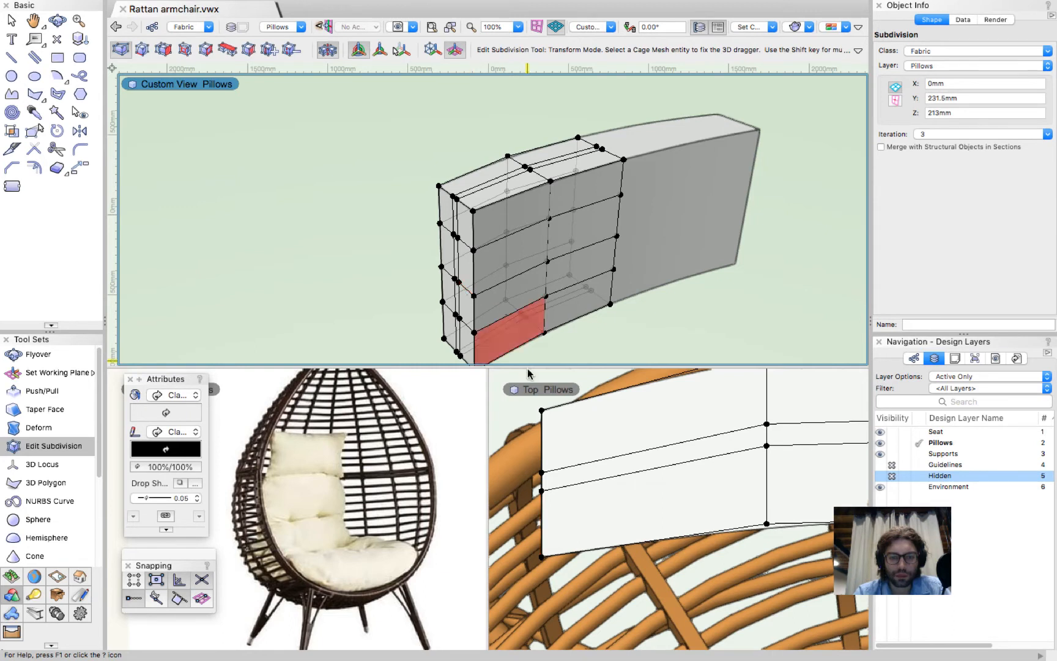
Switch the view pane holding the reference photo to Front and frame the pillow in it.
click(422, 473)
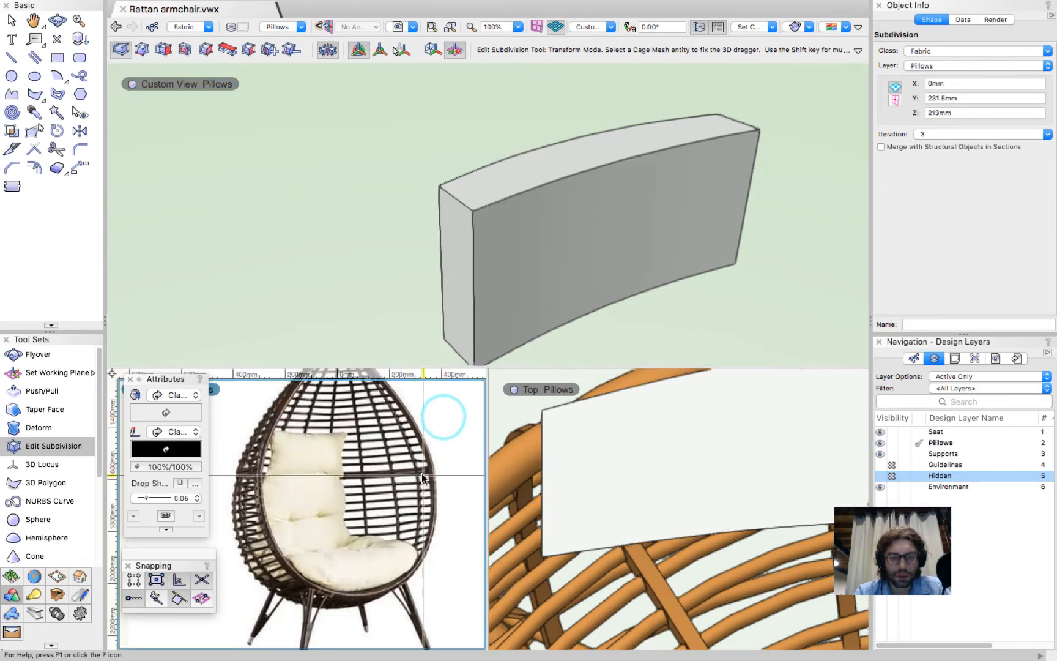
click(587, 28)
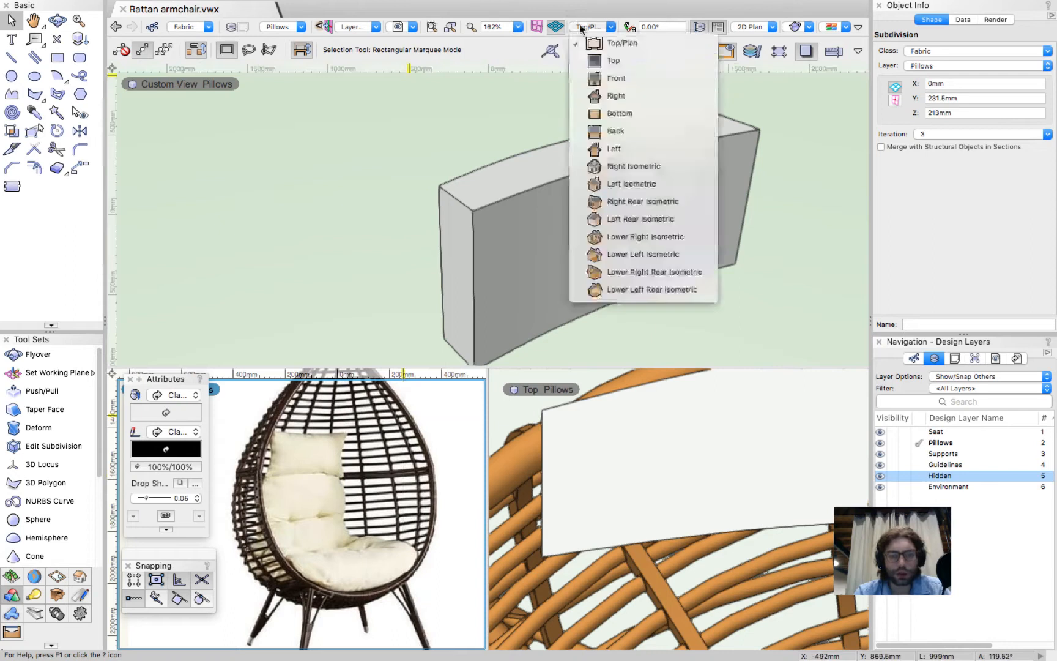
click(614, 84)
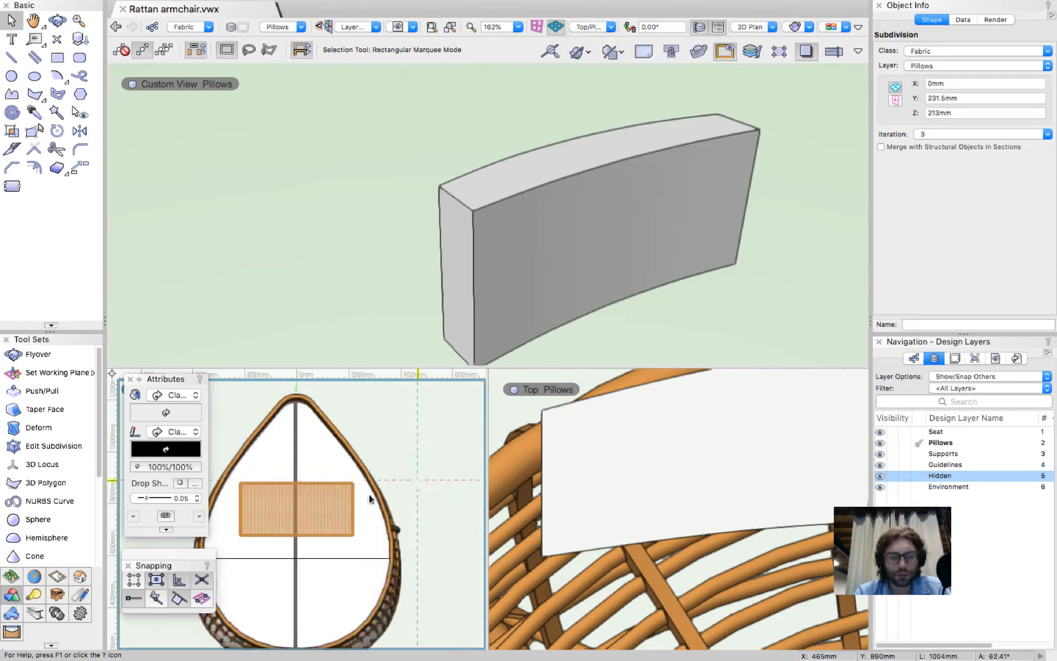
scroll(281, 524, up, 5)
scroll(282, 524, down, 2)
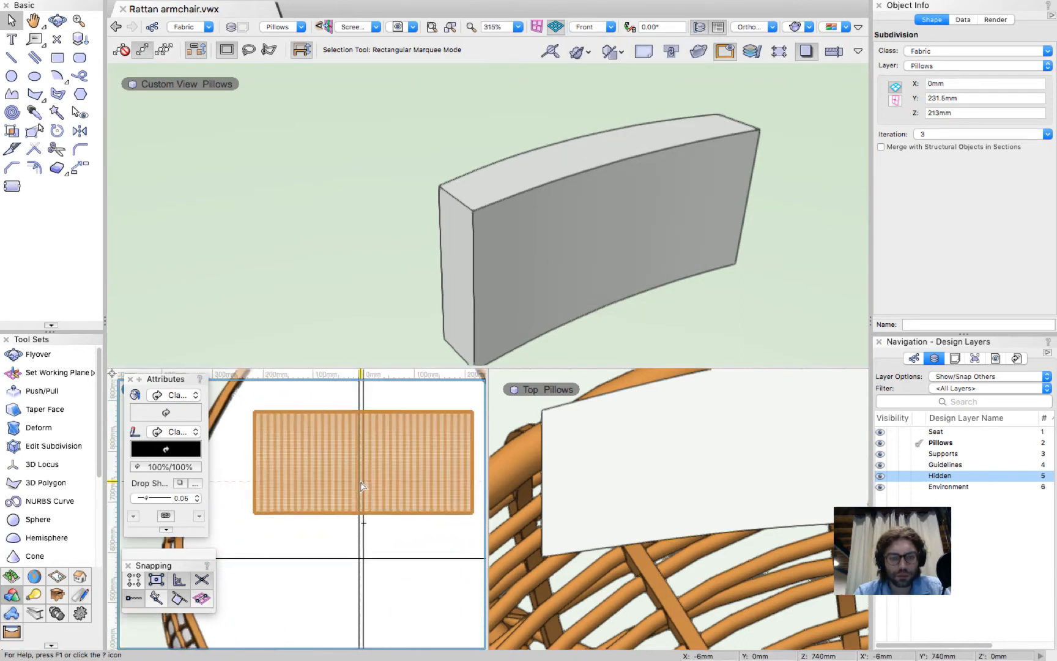
Reopen the pillow's cage, select its whole middle row of vertices in the front view, and activate the dragger's Re-position mode.
click(294, 477)
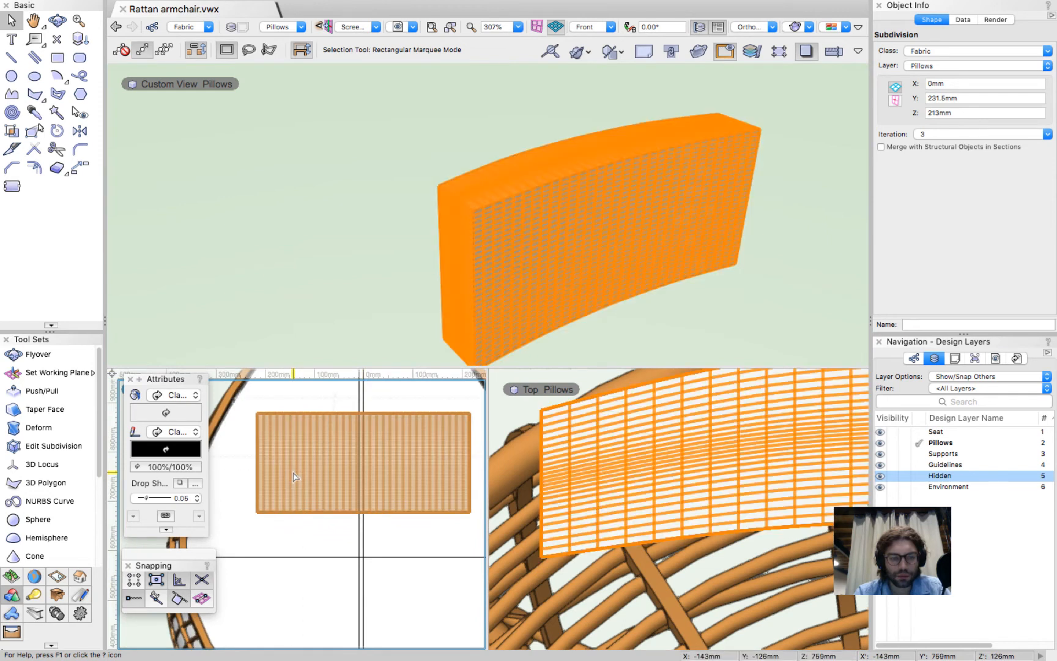
double_click(294, 477)
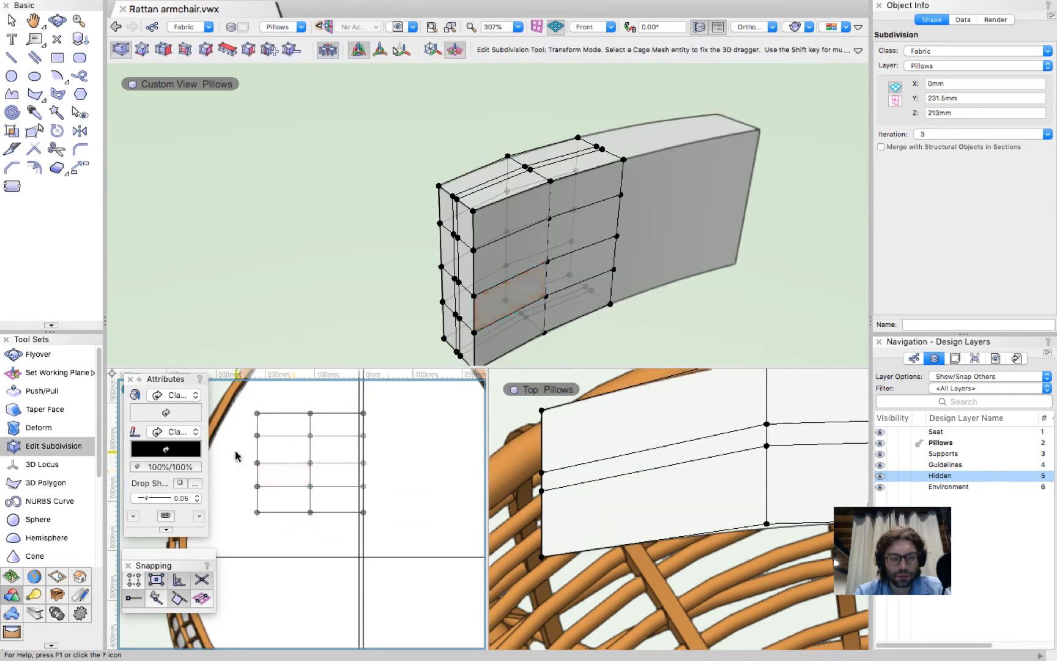
drag(236, 455, 380, 471)
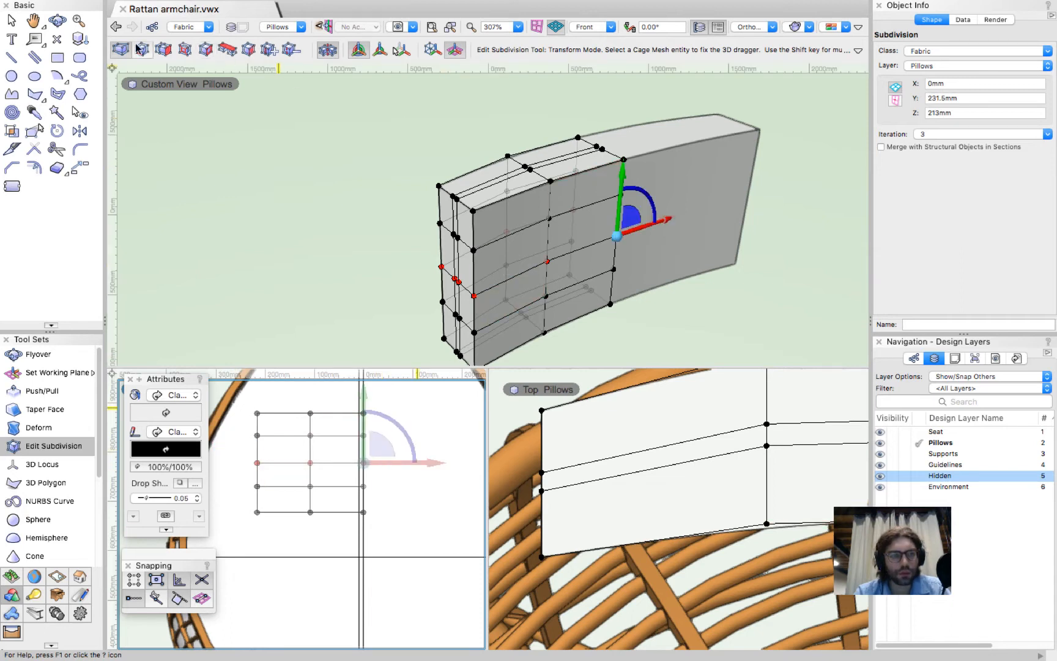
click(379, 50)
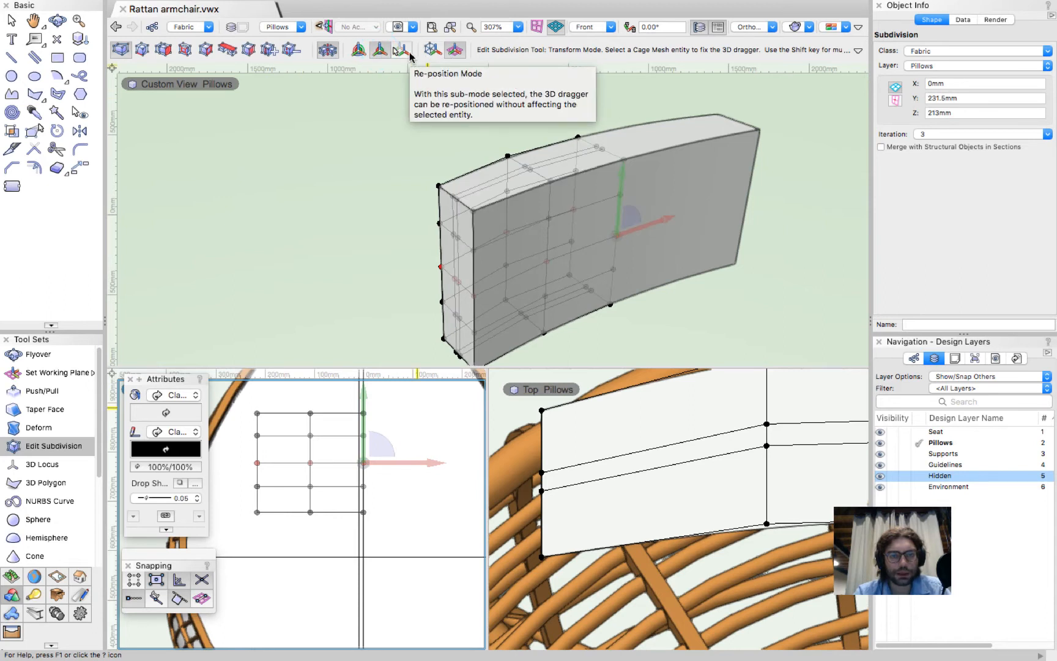
click(401, 51)
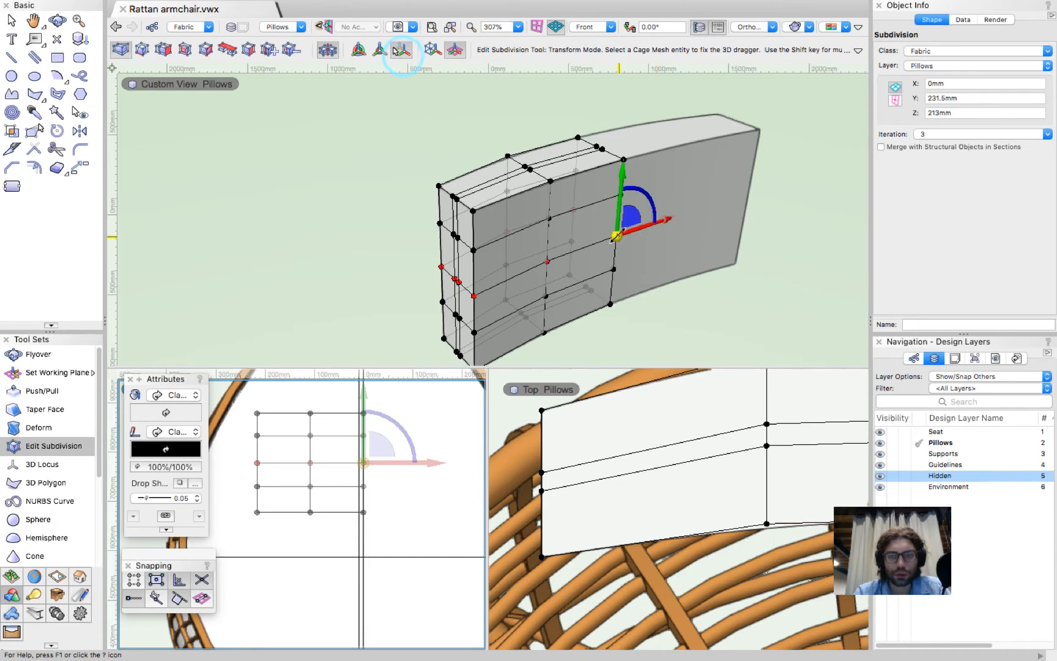
click(613, 234)
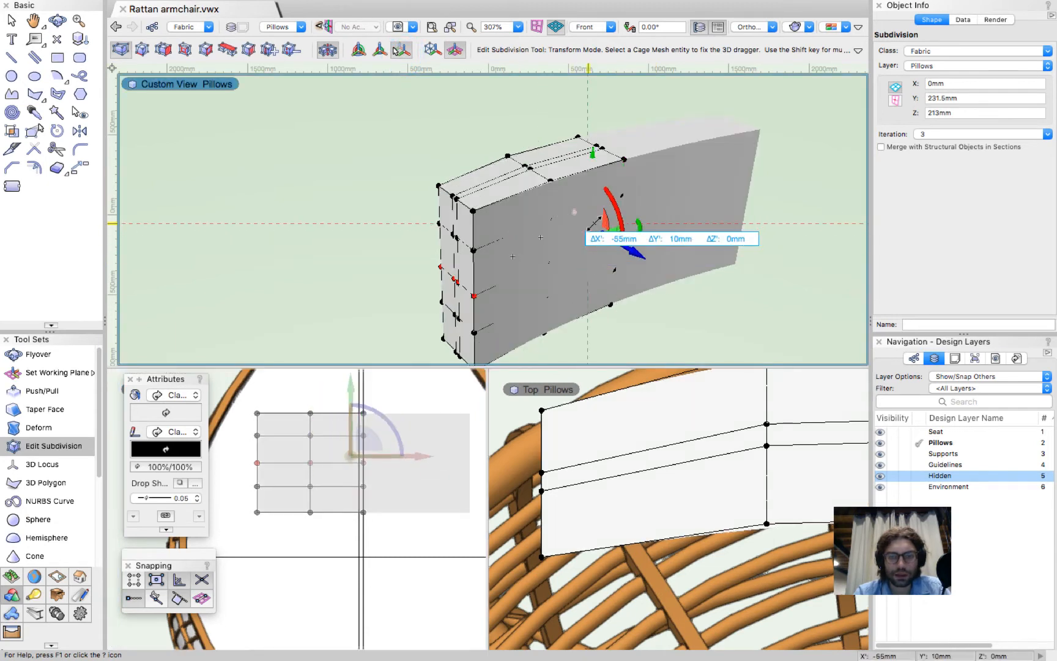
scroll(595, 224, up, 3)
scroll(593, 224, down, 1)
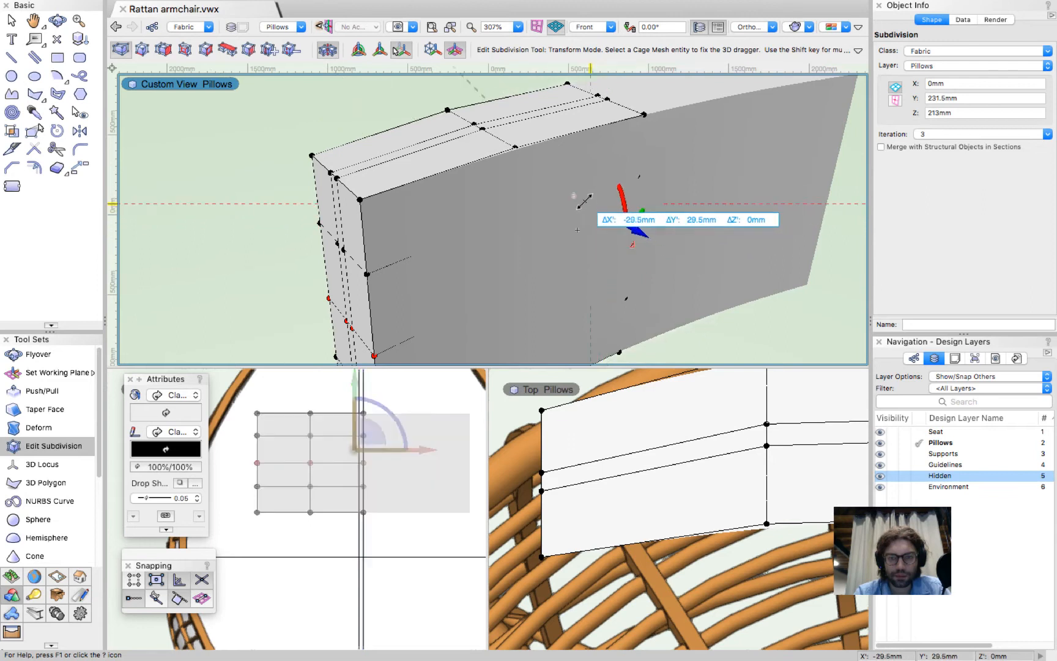
click(577, 231)
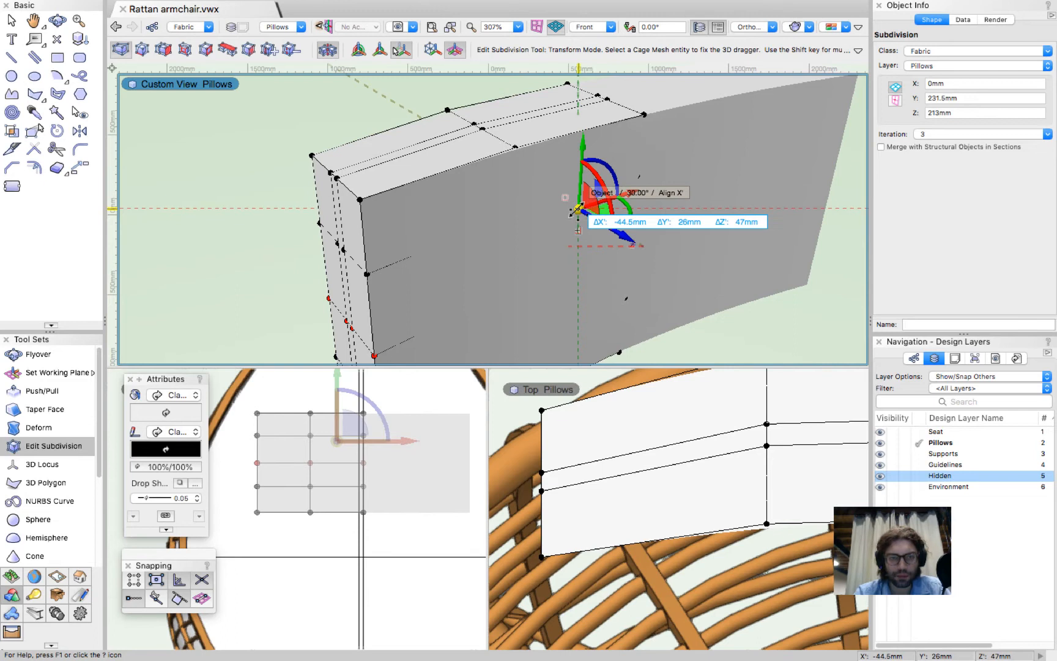
click(228, 7)
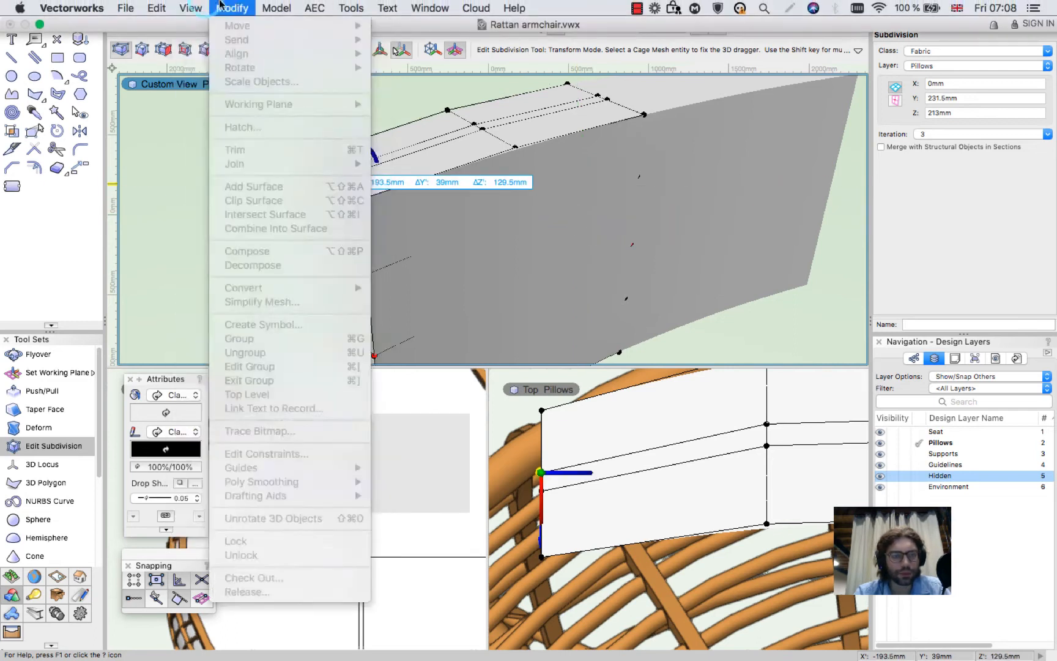
key(Escape)
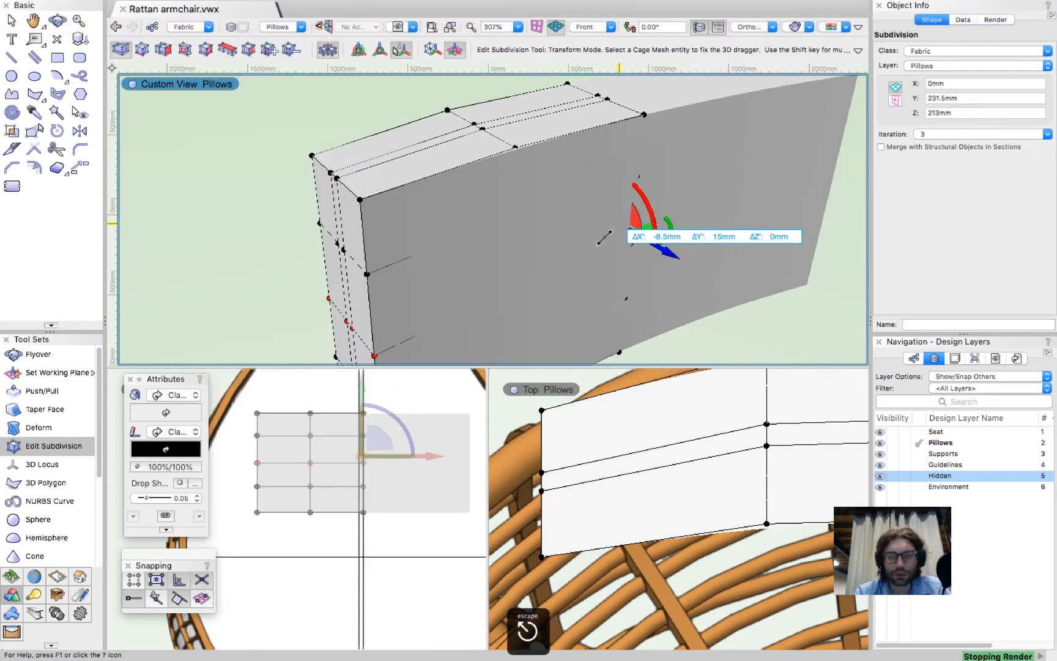
key(Escape)
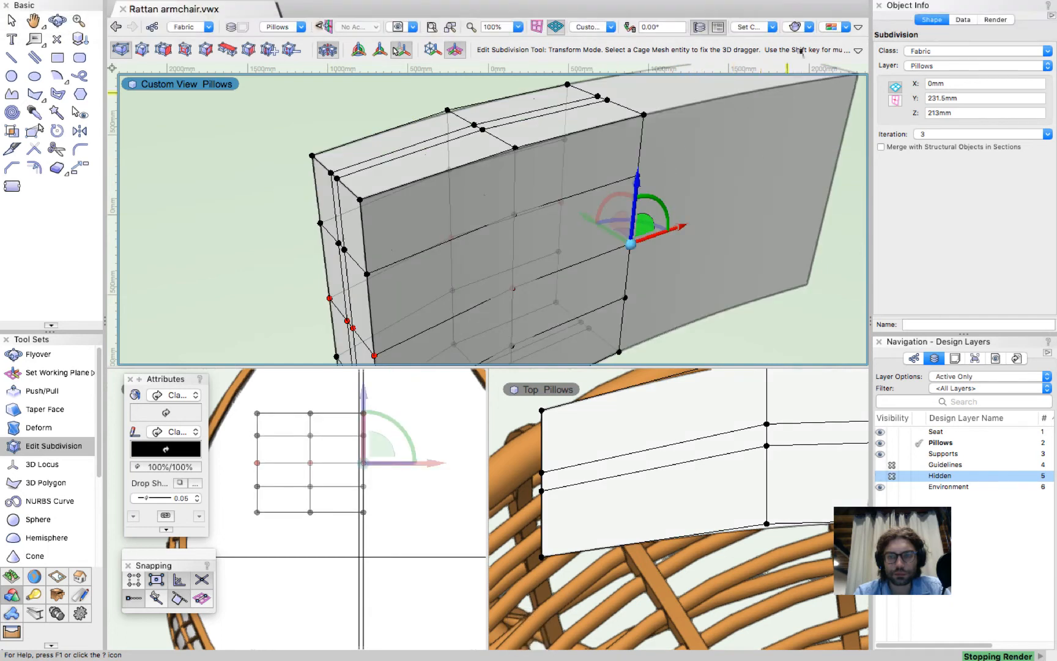
Render the custom view as wireframe, reposition the 3D dragger inside the pillow near the mirror line, and return to OpenGL rendering.
click(799, 28)
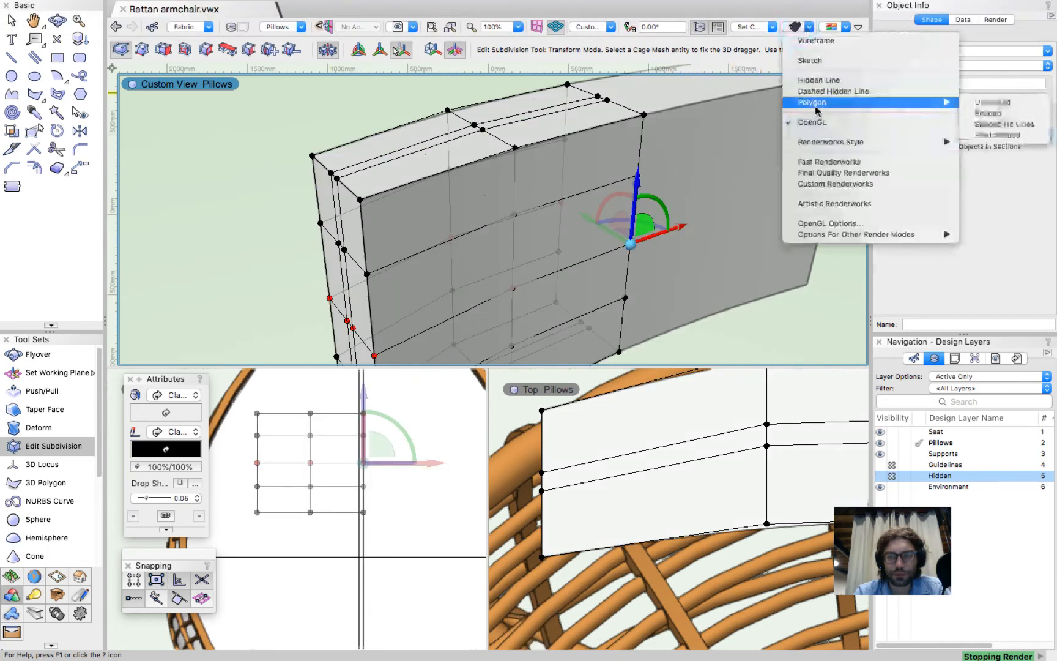
click(833, 42)
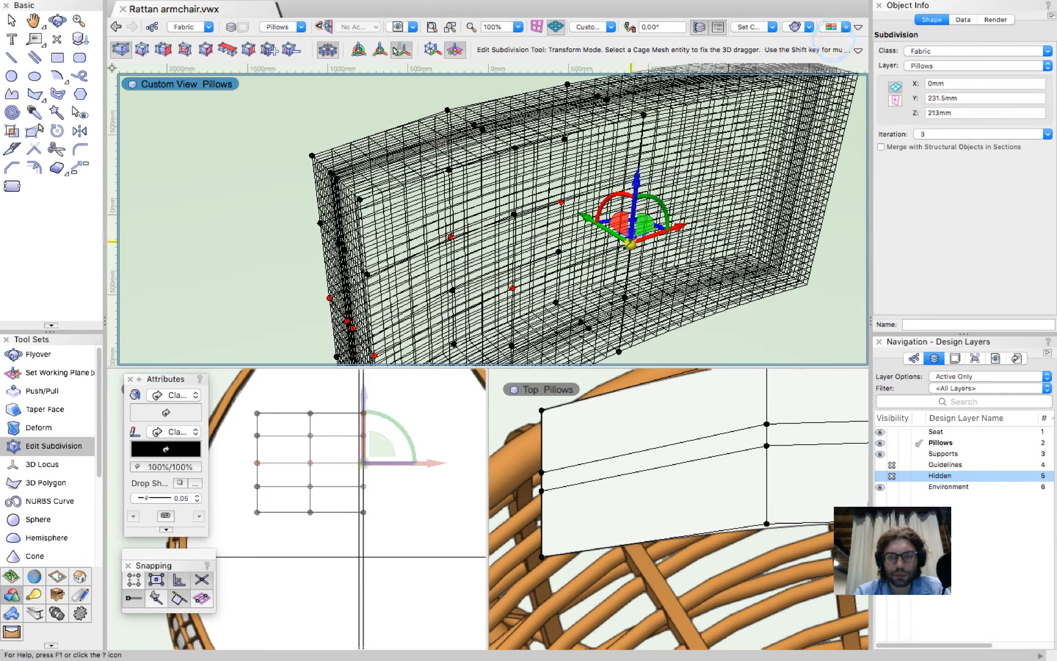
mouse_move(631, 243)
mouse_down()
mouse_move(560, 202)
mouse_move(595, 224)
mouse_up()
key(shift+super+g)
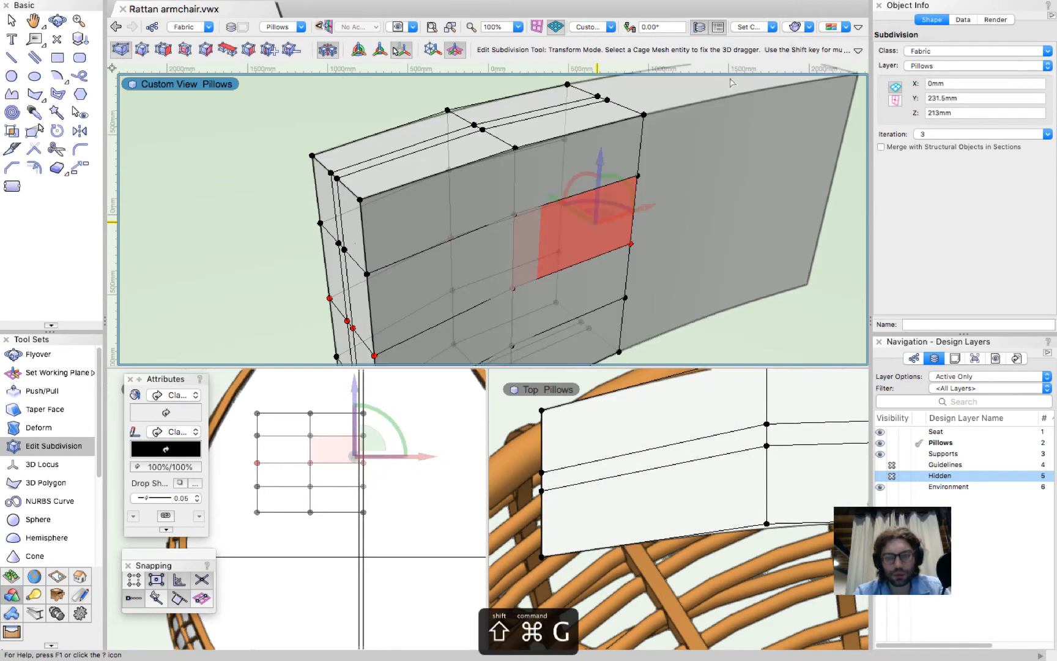
scroll(679, 141, down, 3)
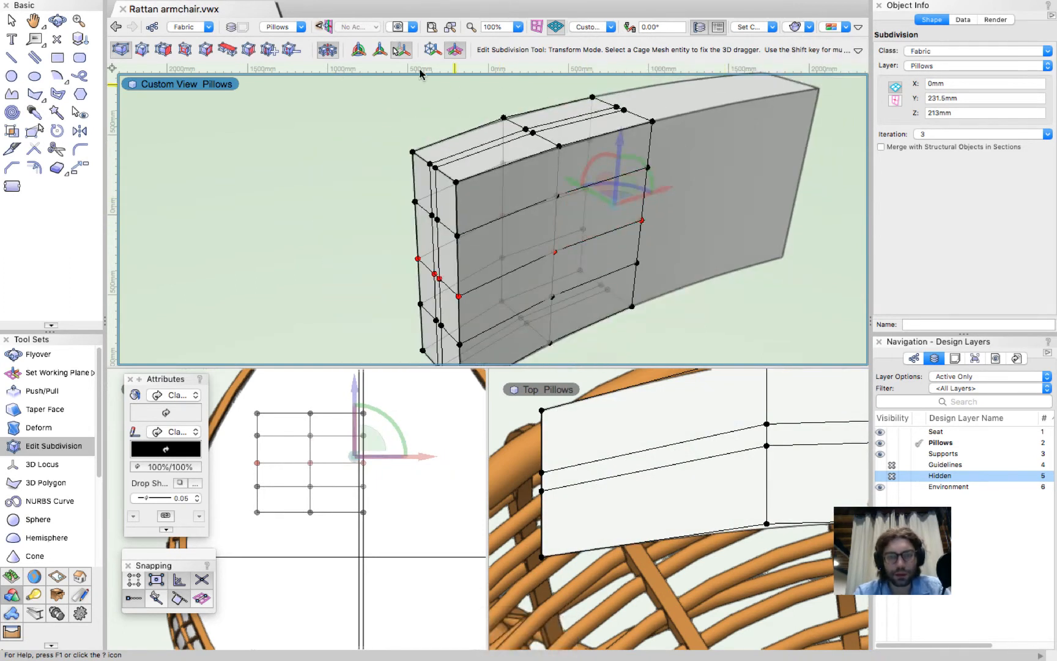
Scale the middle vertex row slightly inward along the pillow's length and outward through its thickness.
click(375, 52)
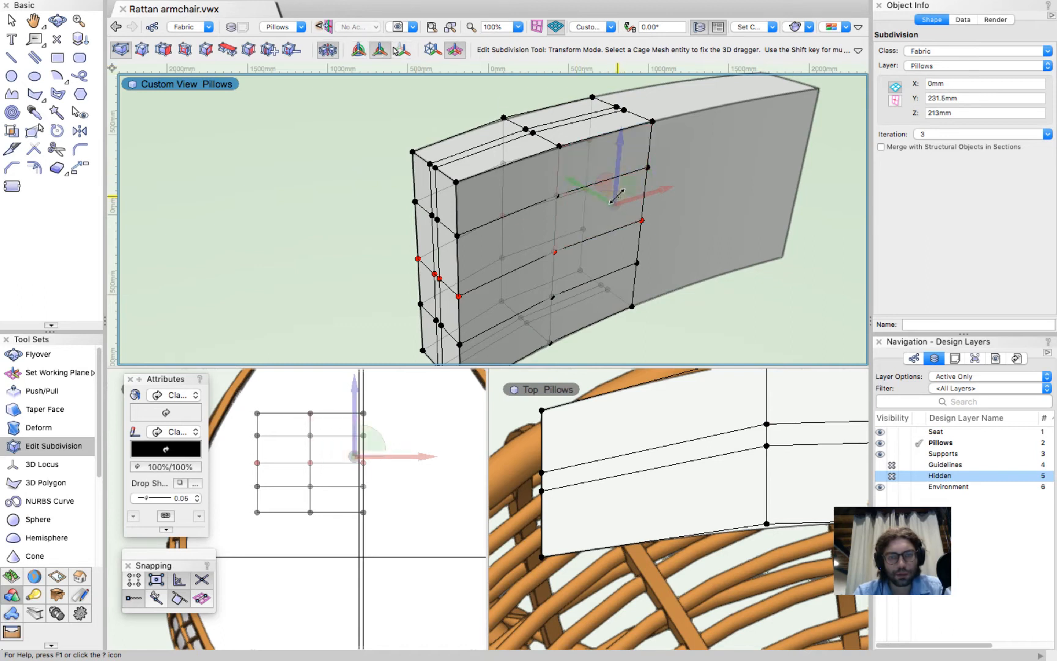
drag(665, 187, 661, 189)
click(660, 187)
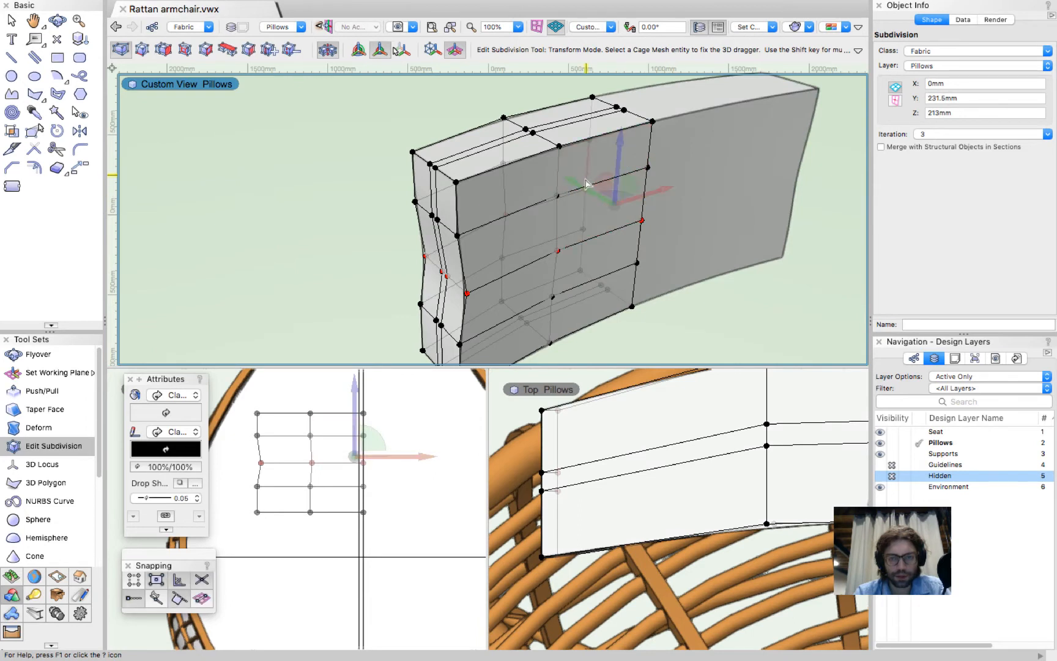
mouse_move(568, 178)
mouse_down()
mouse_move(575, 189)
mouse_move(563, 175)
mouse_up()
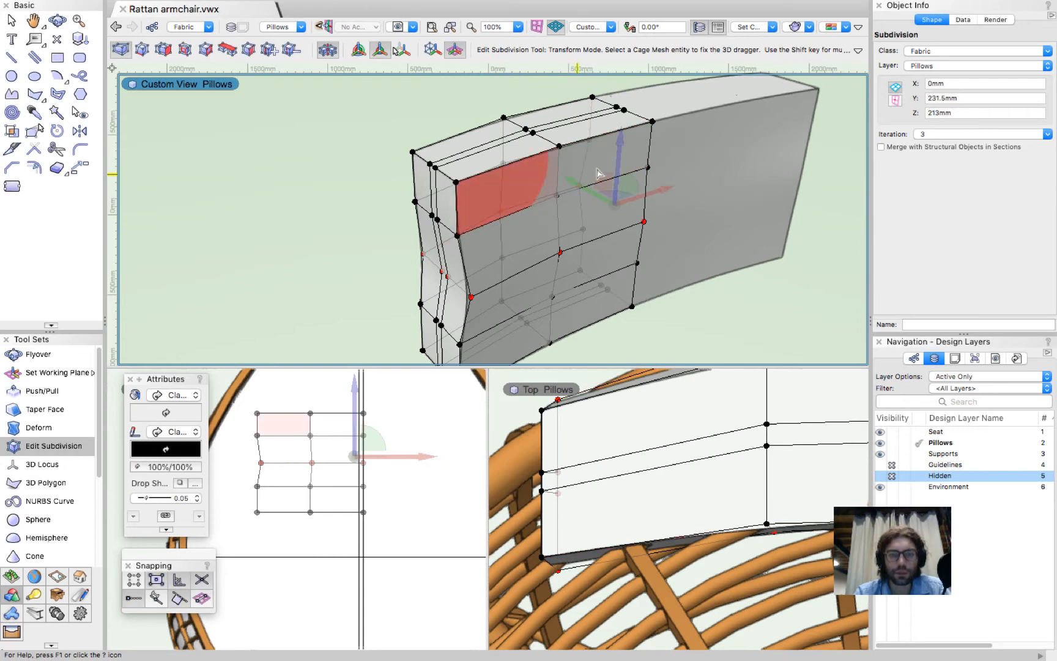
Select all vertices of the pillow's outer end face and scale them to 0.4 through the pillow's thickness.
drag(394, 244, 485, 308)
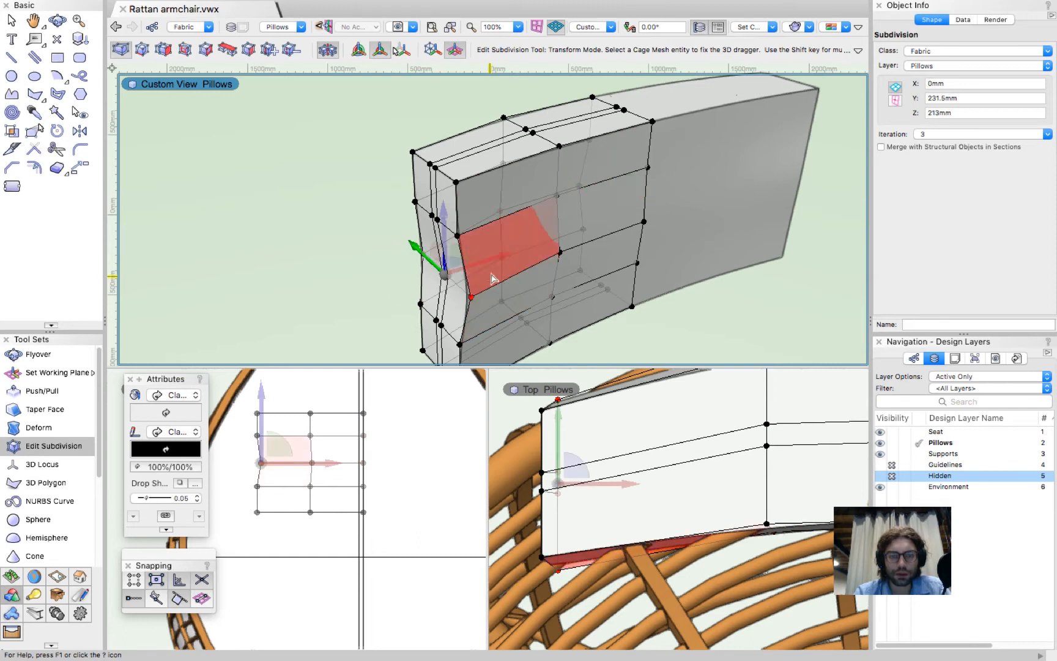
scroll(387, 189, down, 1)
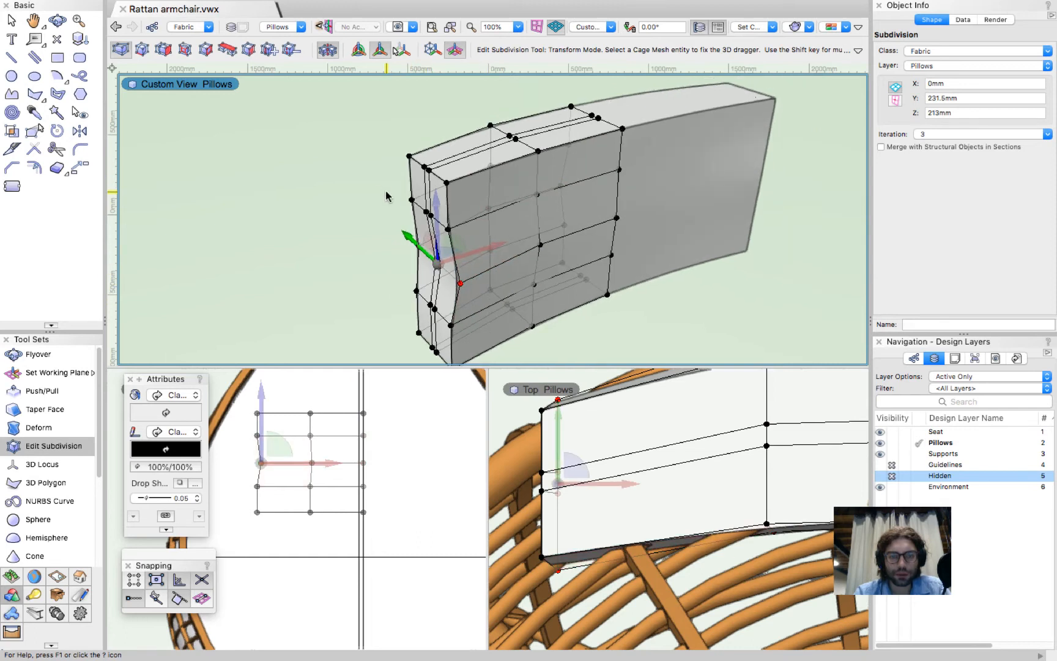
key(super+a)
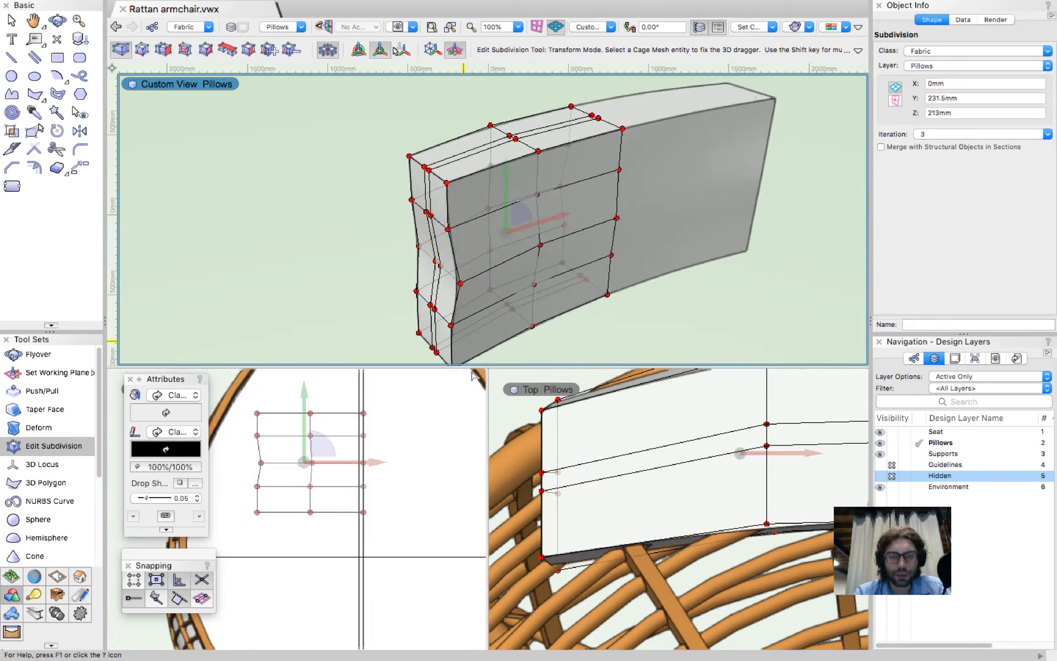
scroll(522, 193, down, 1)
drag(397, 127, 477, 338)
scroll(463, 257, up, 3)
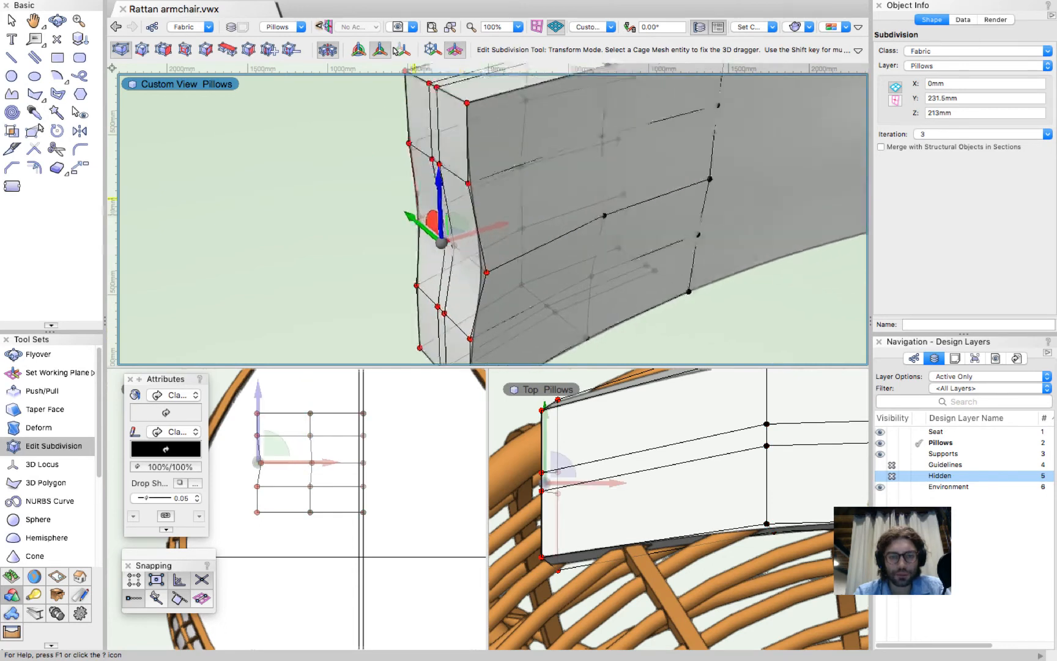
drag(411, 219, 421, 228)
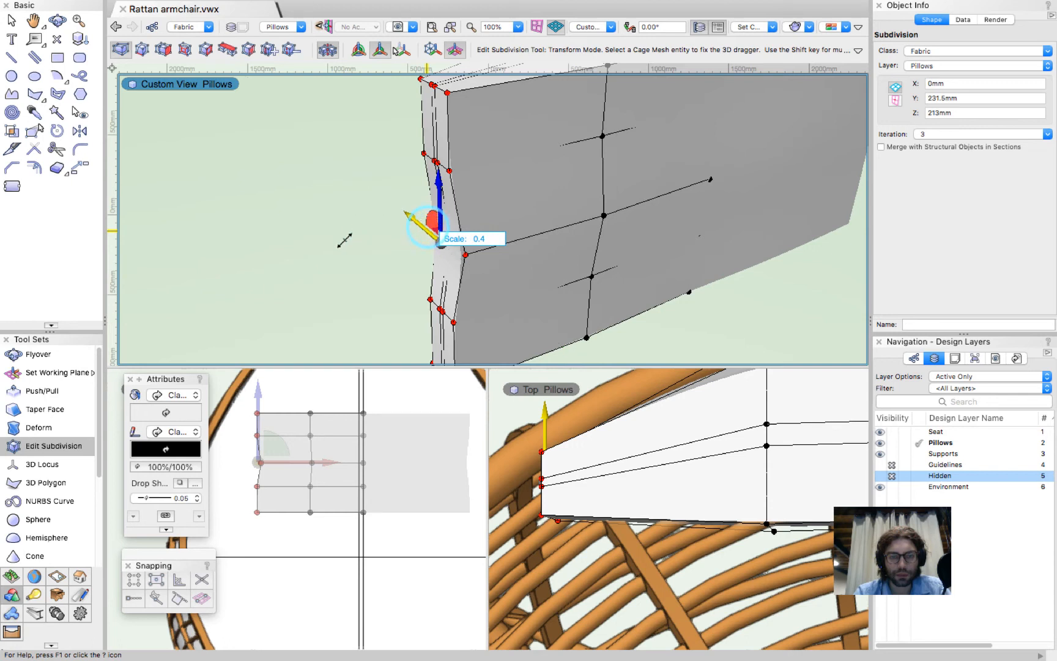
drag(349, 271, 350, 271)
scroll(350, 274, down, 5)
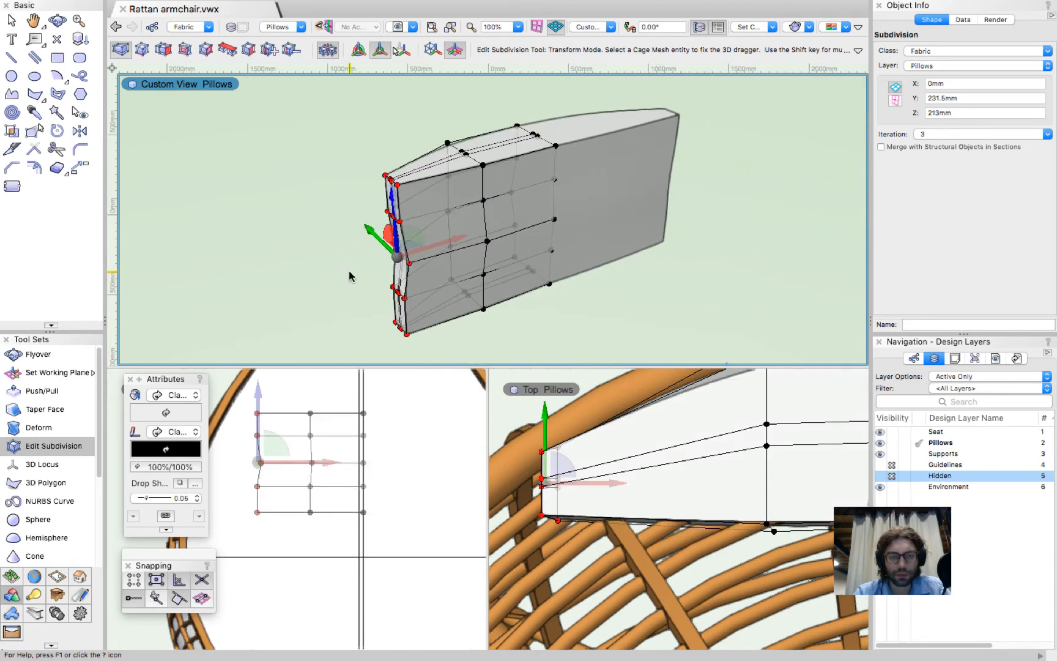
Select the end face's vertex rows just above and below the middle row and move them slightly inward along the pillow's length.
scroll(359, 212, up, 3)
scroll(360, 213, down, 2)
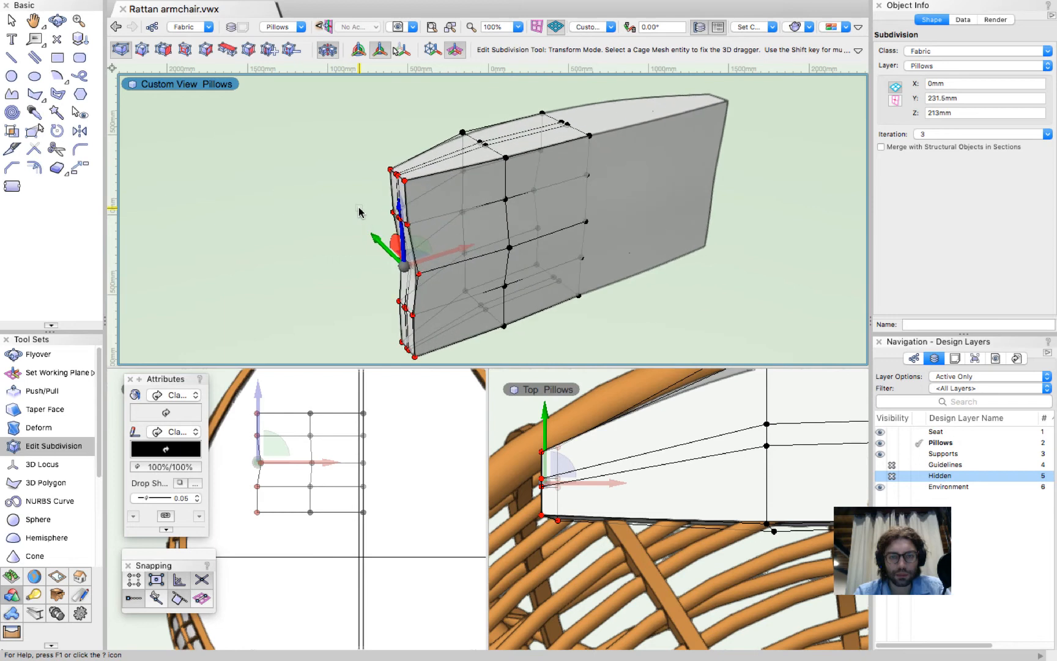
scroll(374, 307, up, 2)
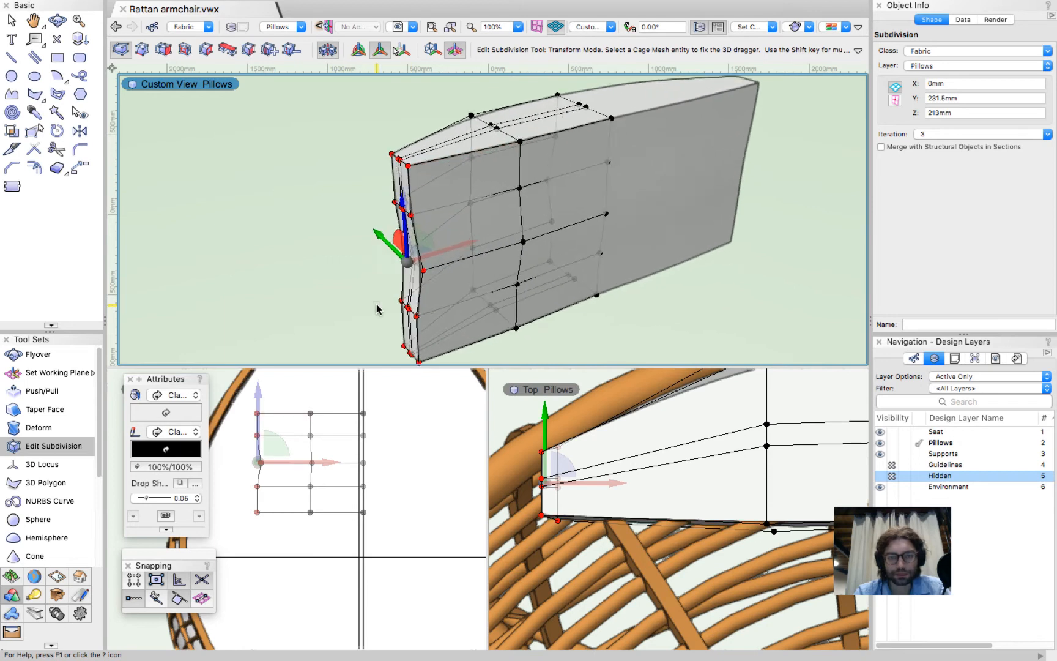
click(422, 317)
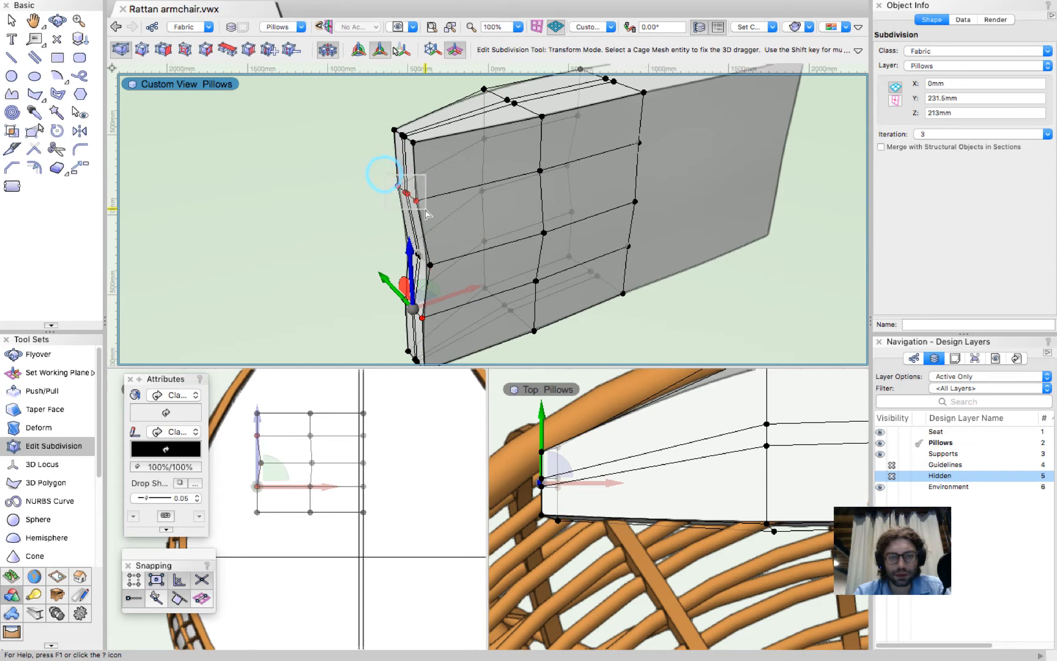
shift+click(407, 195)
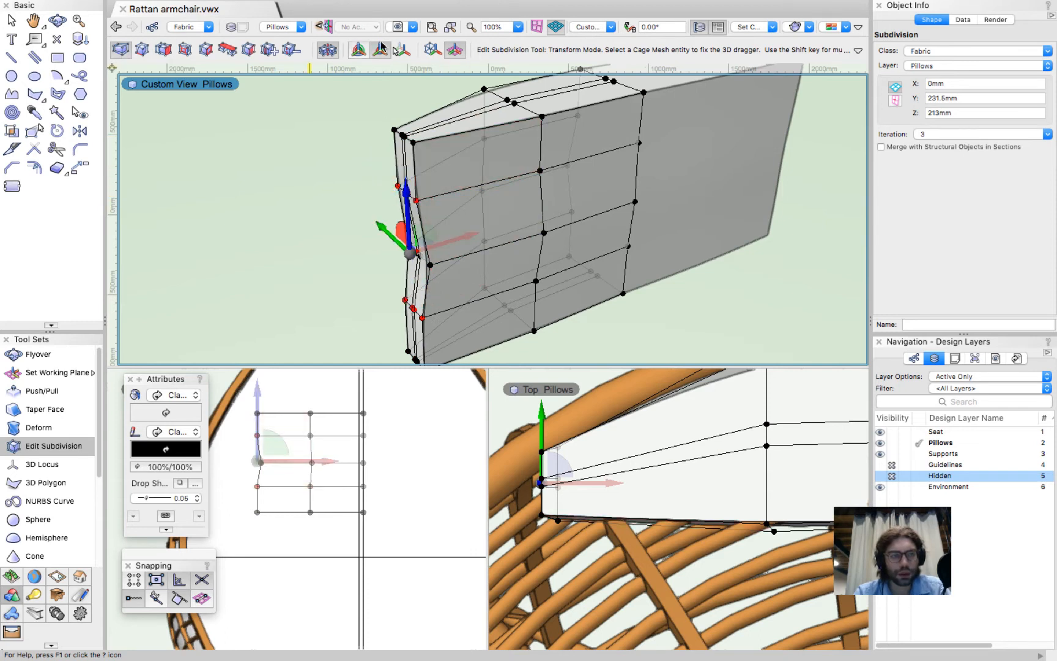
click(354, 50)
drag(465, 235, 469, 201)
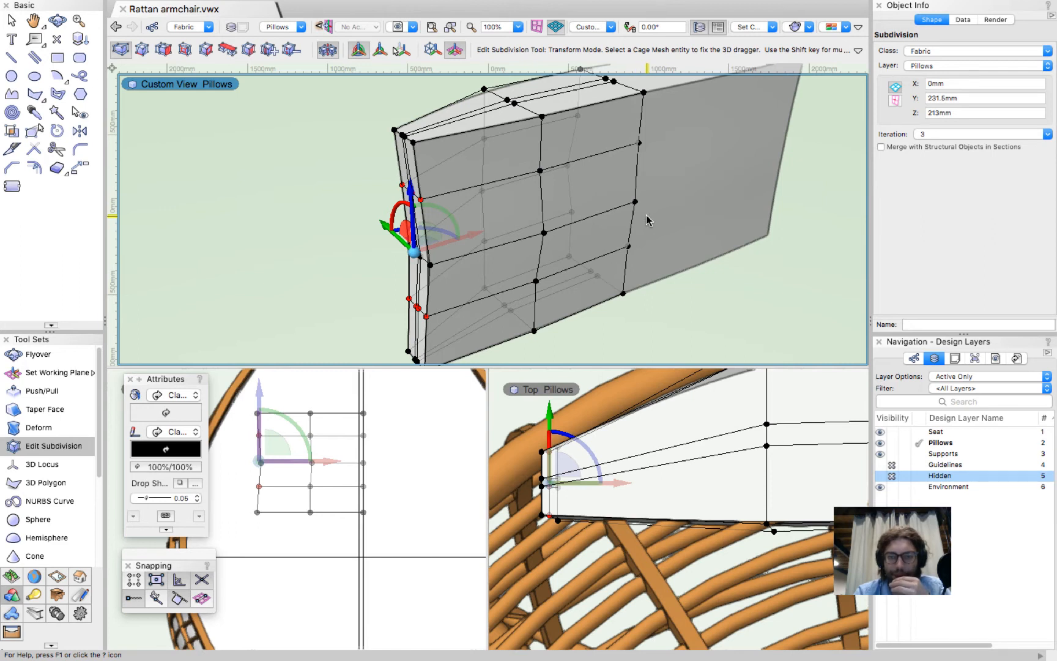
Select the four front and back corner vertices at the top and bottom of the pillow's mirror line.
scroll(614, 243, down, 2)
scroll(614, 130, up, 1)
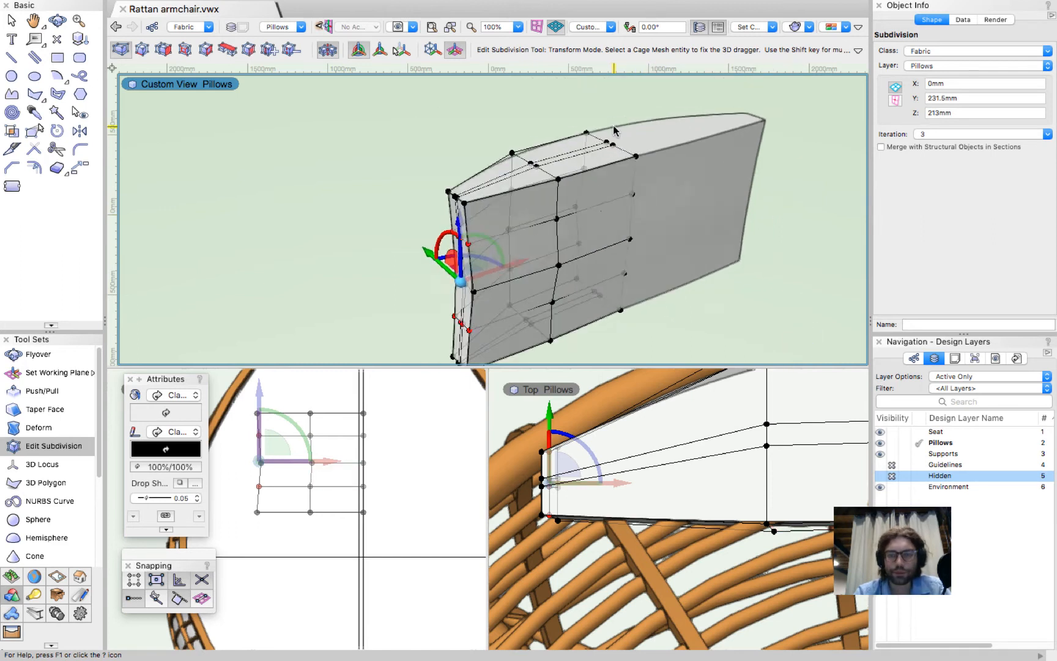
scroll(614, 130, up, 1)
click(651, 187)
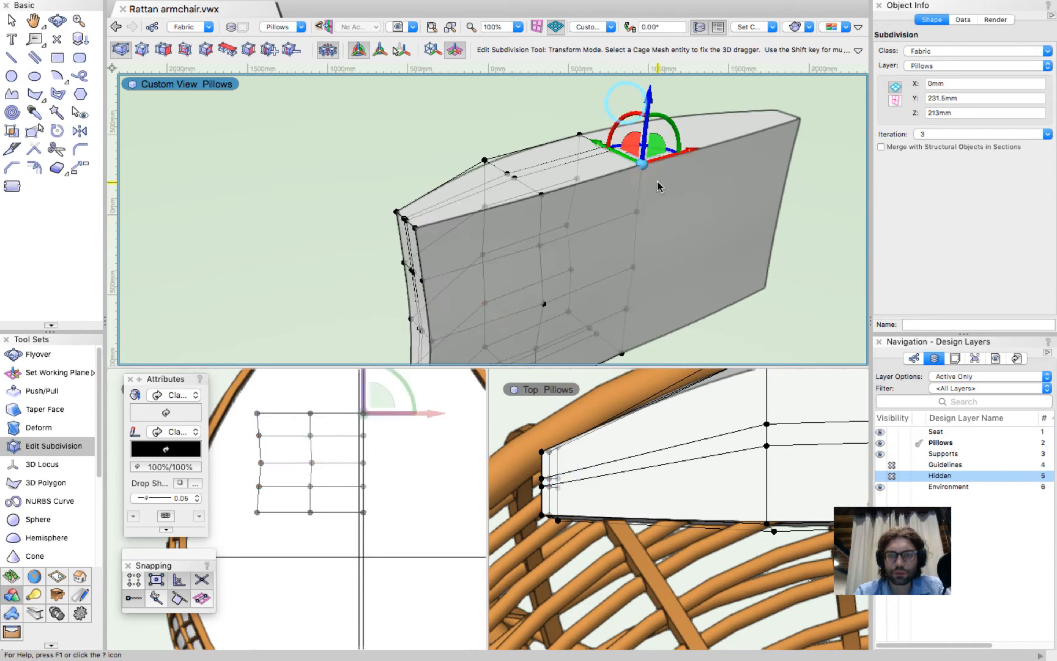
click(588, 135)
scroll(626, 111, down, 1)
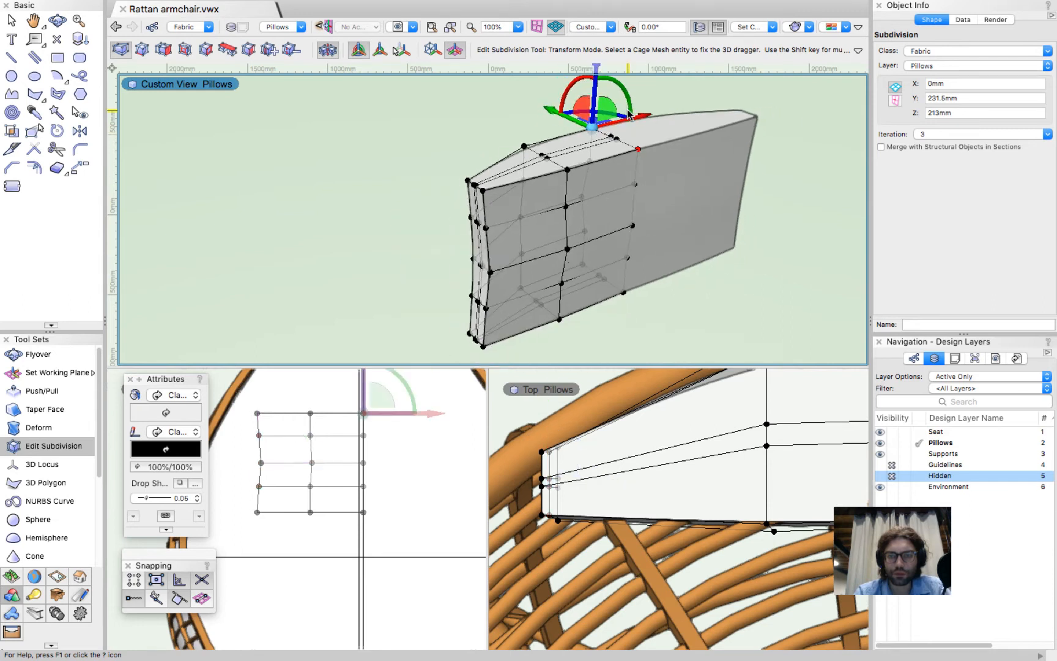
scroll(631, 333, up, 2)
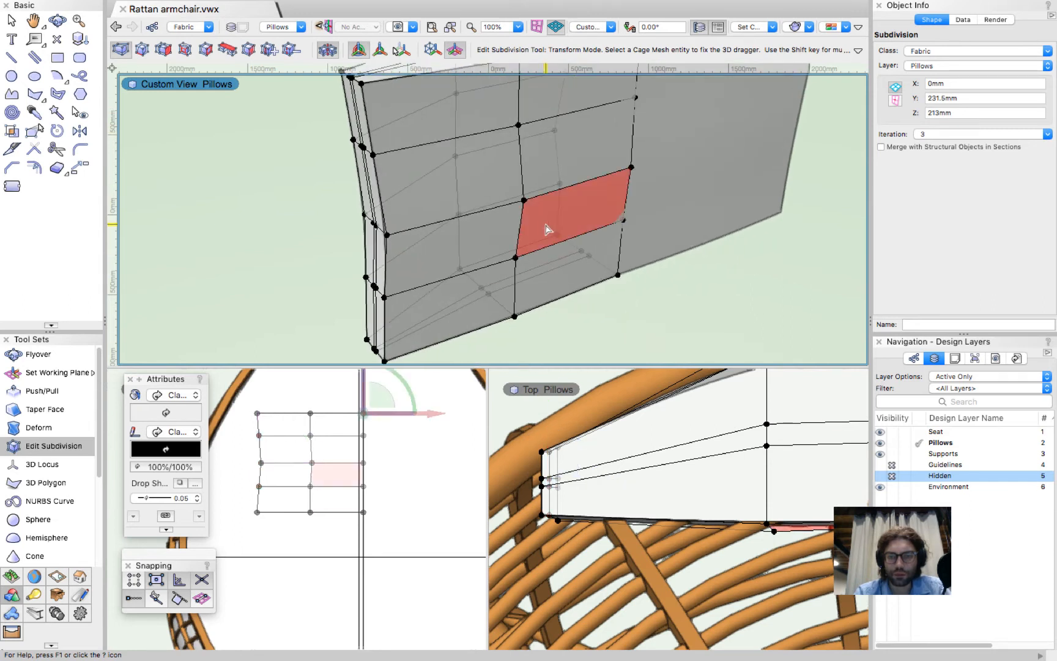
click(619, 275)
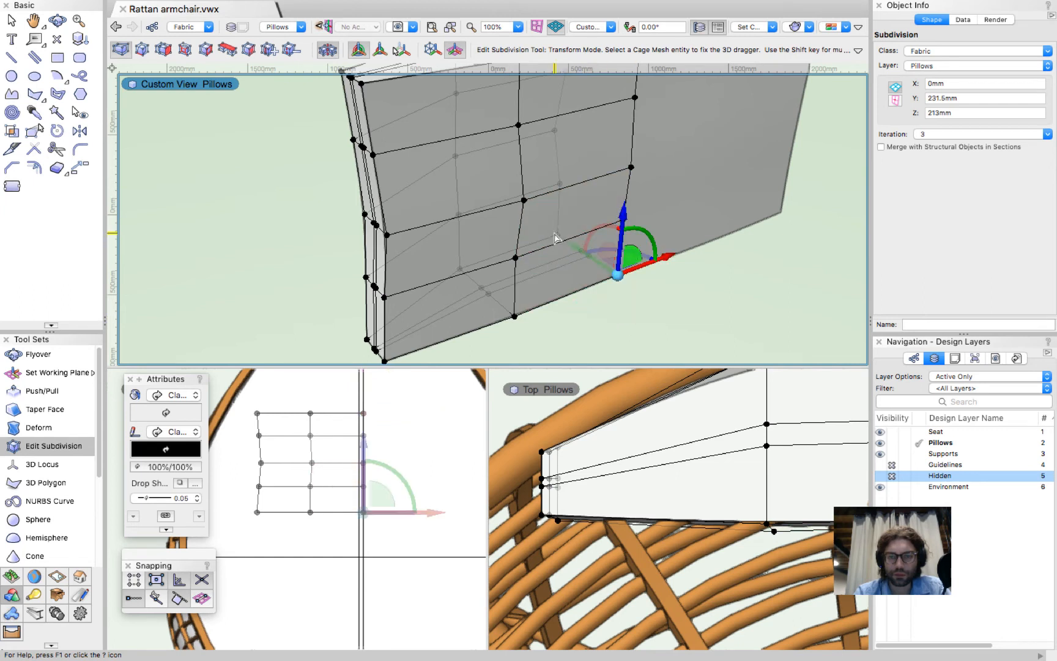
shift+click(557, 235)
scroll(638, 302, down, 3)
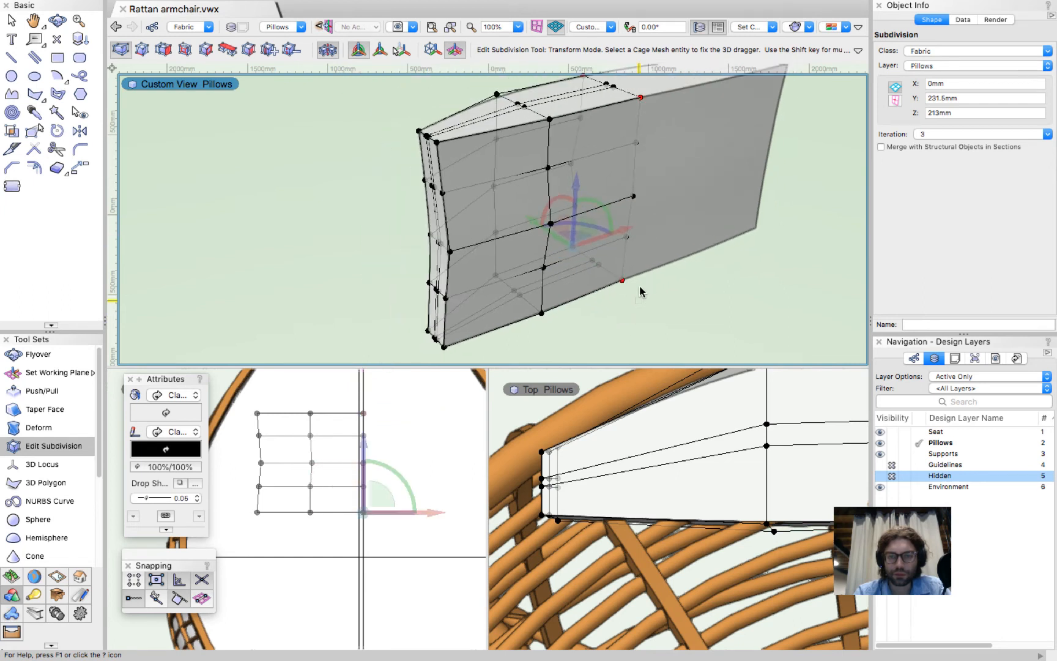
scroll(597, 313, down, 2)
scroll(627, 205, up, 2)
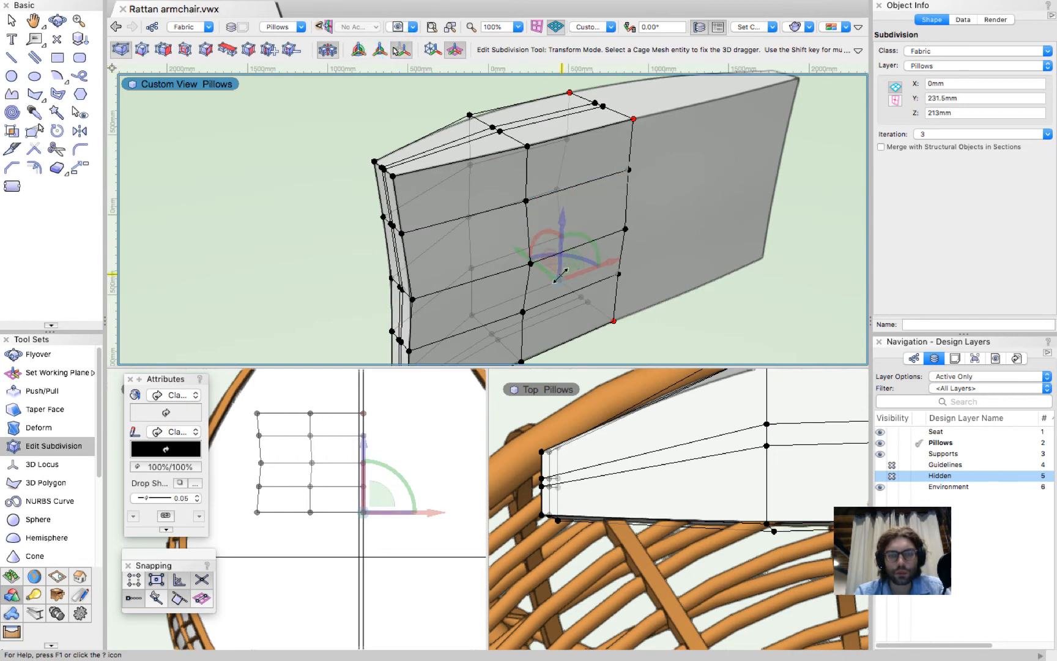
Re-position the 3D dragger in the front view onto the mirror line at the pillow's middle vertex row.
drag(561, 277, 588, 217)
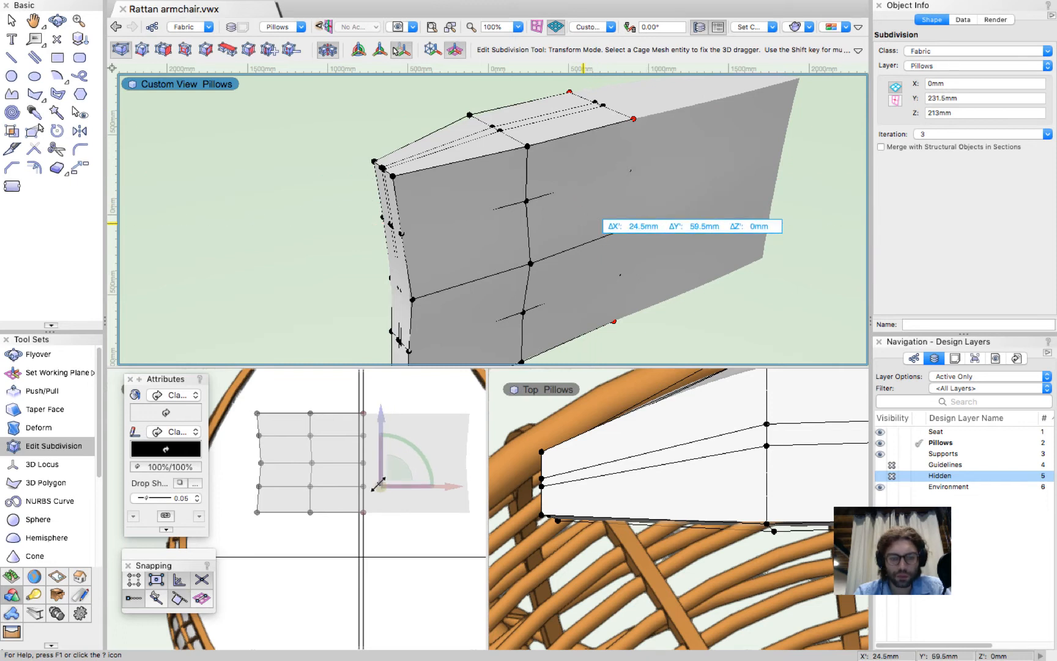
drag(382, 487, 364, 463)
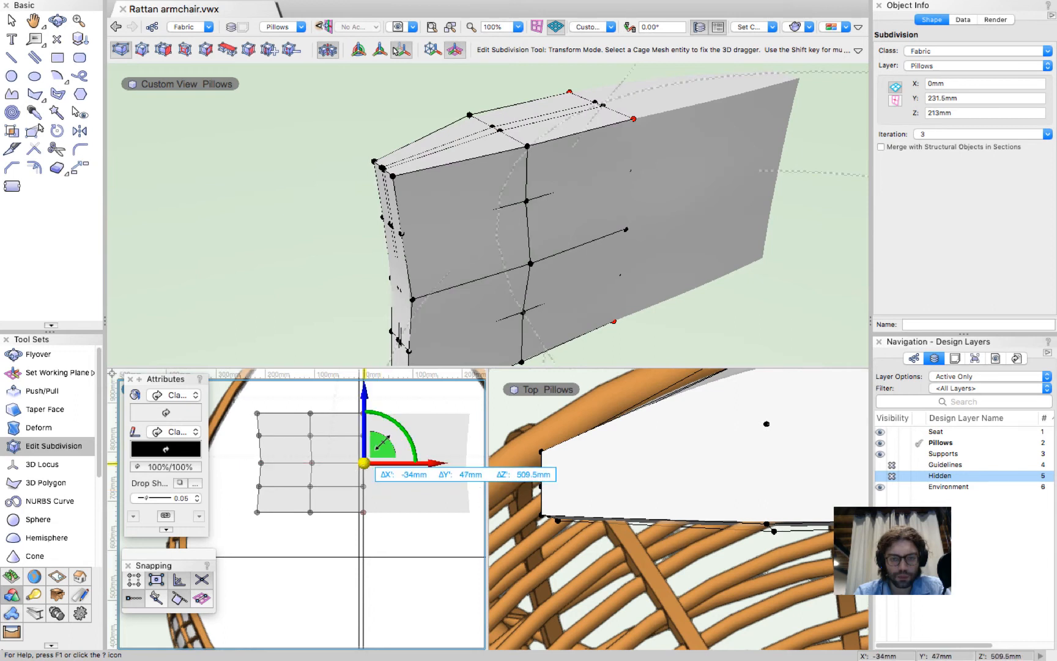
scroll(606, 226, down, 5)
scroll(606, 225, up, 5)
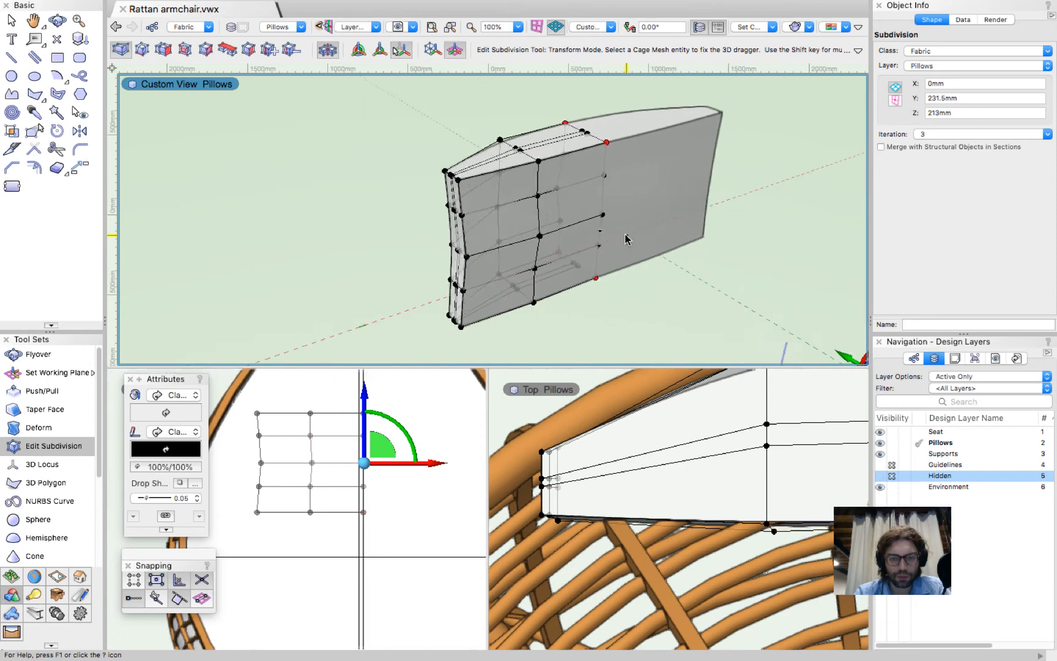
Re-position the 3D dragger in the top view to the middle of the pillow's thickness on the mirror line.
scroll(612, 471, down, 8)
scroll(615, 479, up, 8)
click(612, 631)
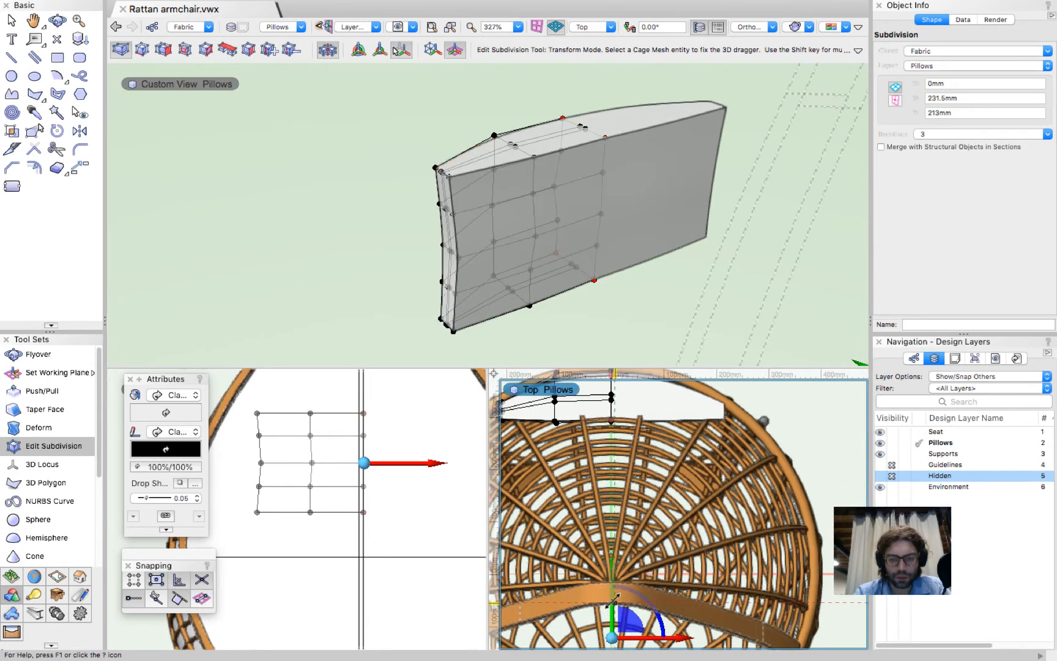
drag(609, 591, 622, 375)
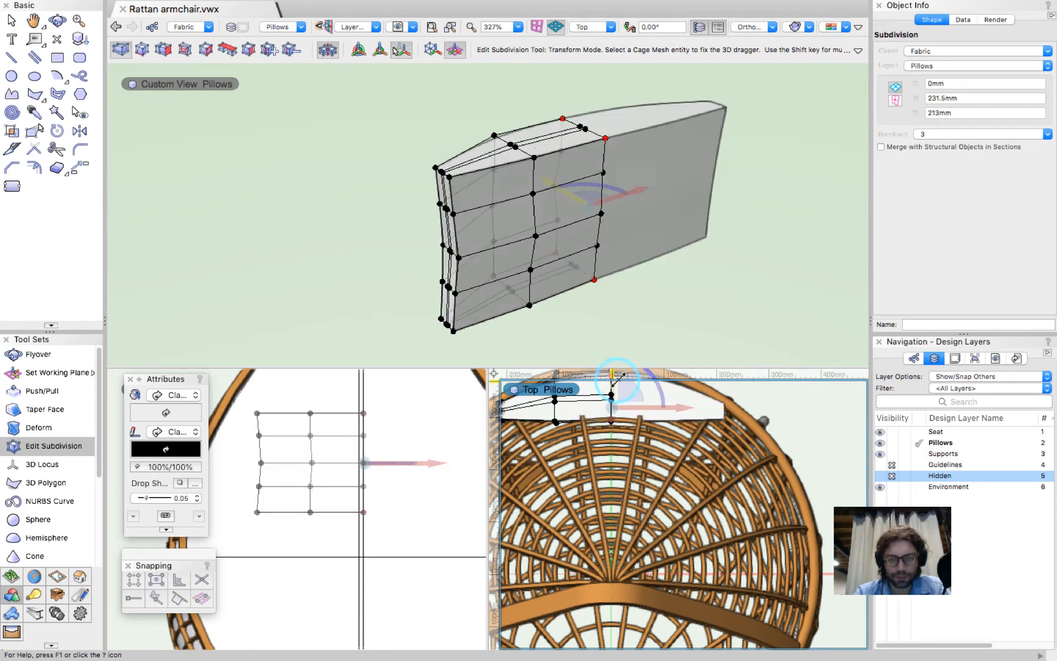
scroll(621, 513, down, 4)
scroll(621, 440, up, 12)
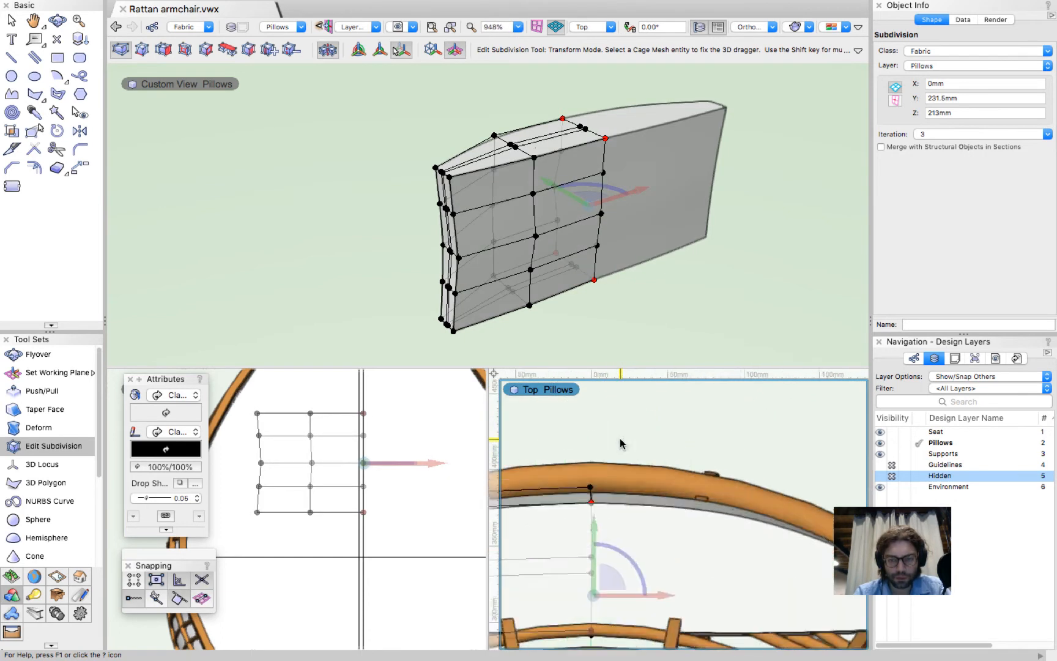
scroll(600, 452, down, 3)
scroll(614, 462, up, 3)
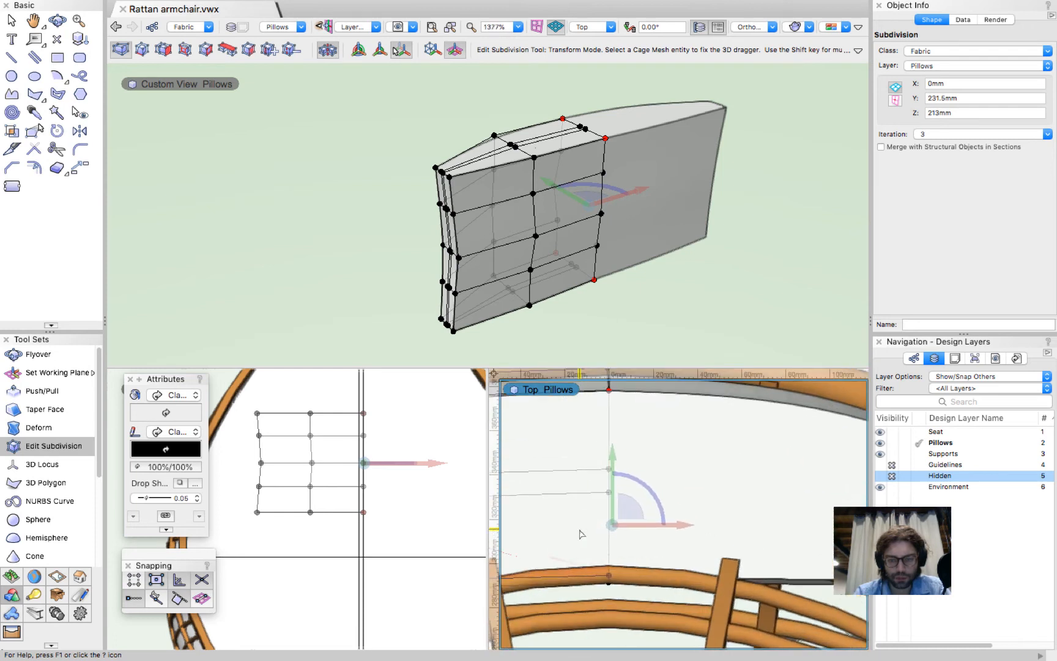
drag(612, 462, 614, 422)
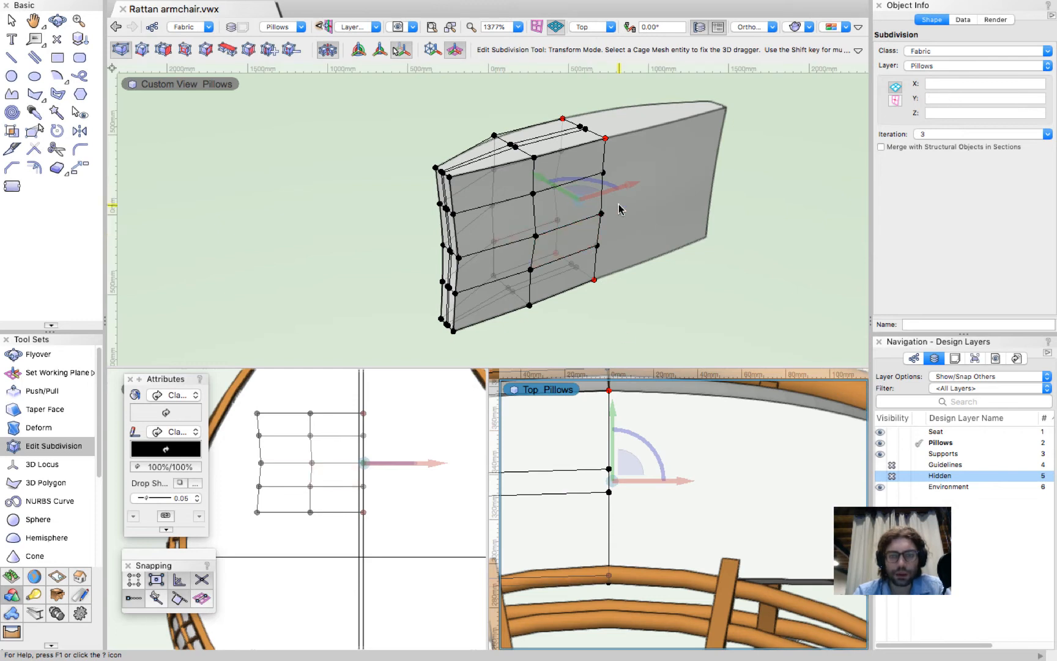
Add the front and back top-edge vertices of the cage column beside the mirror line to the selection.
scroll(536, 153, up, 3)
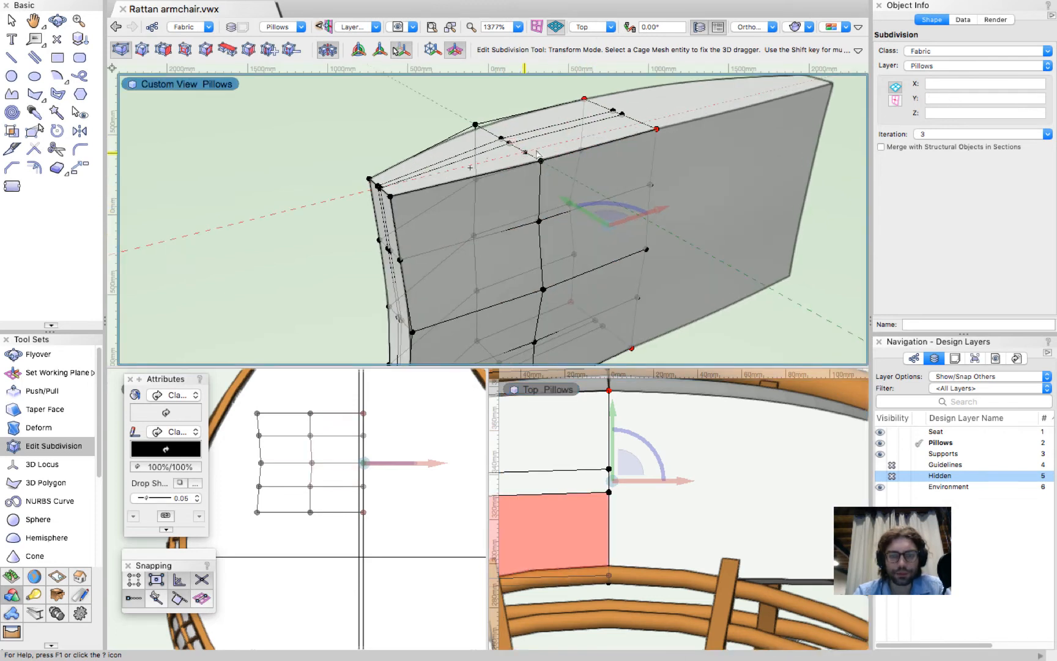
click(476, 125)
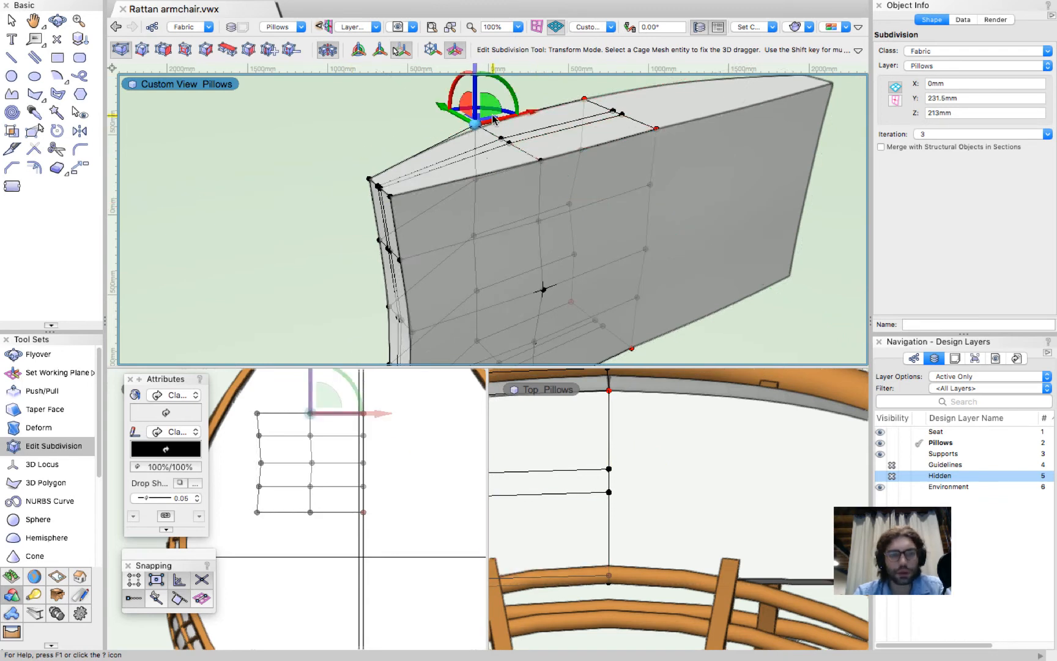
click(547, 165)
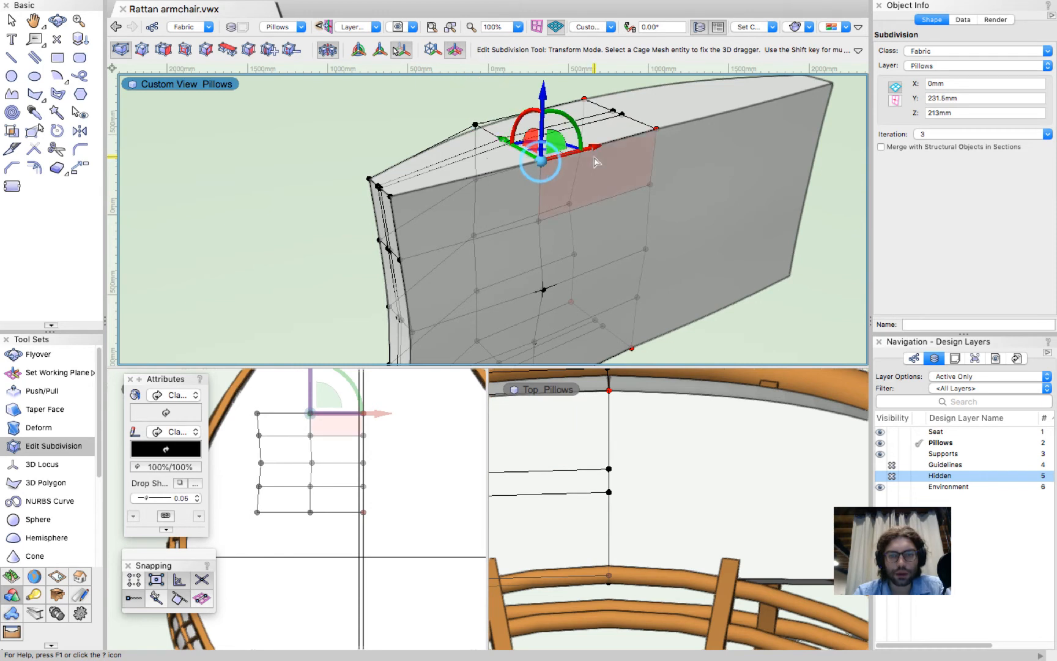
scroll(594, 162, down, 3)
scroll(595, 161, up, 4)
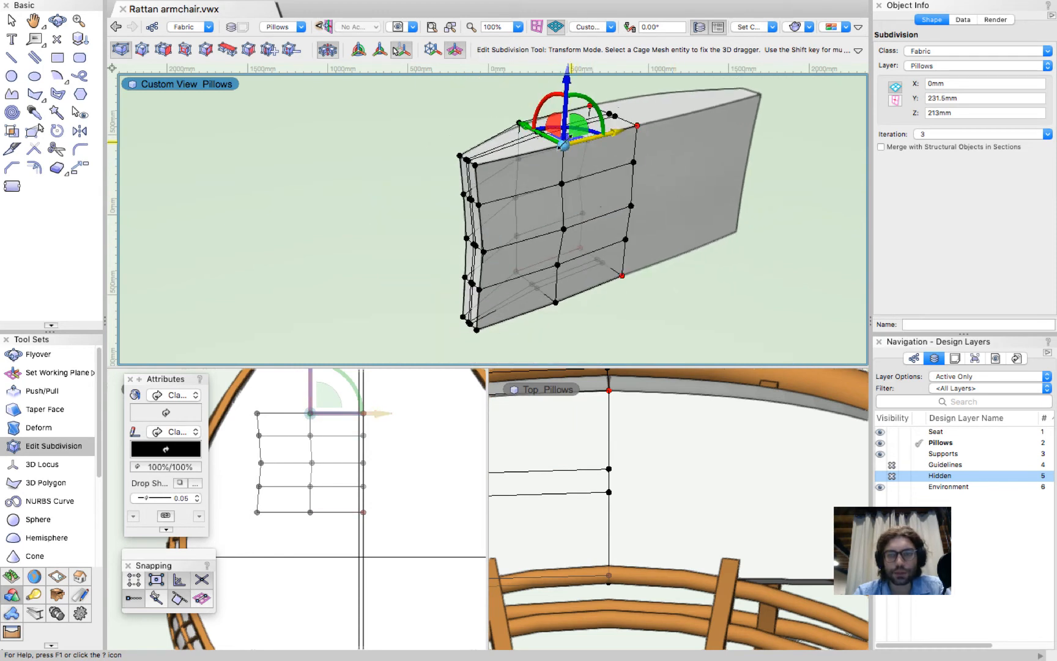
Relocate the edit dragger 108 mm horizontally onto the pillow's vertical centre line, keeping the corner cage vertices selected.
scroll(562, 139, up, 2)
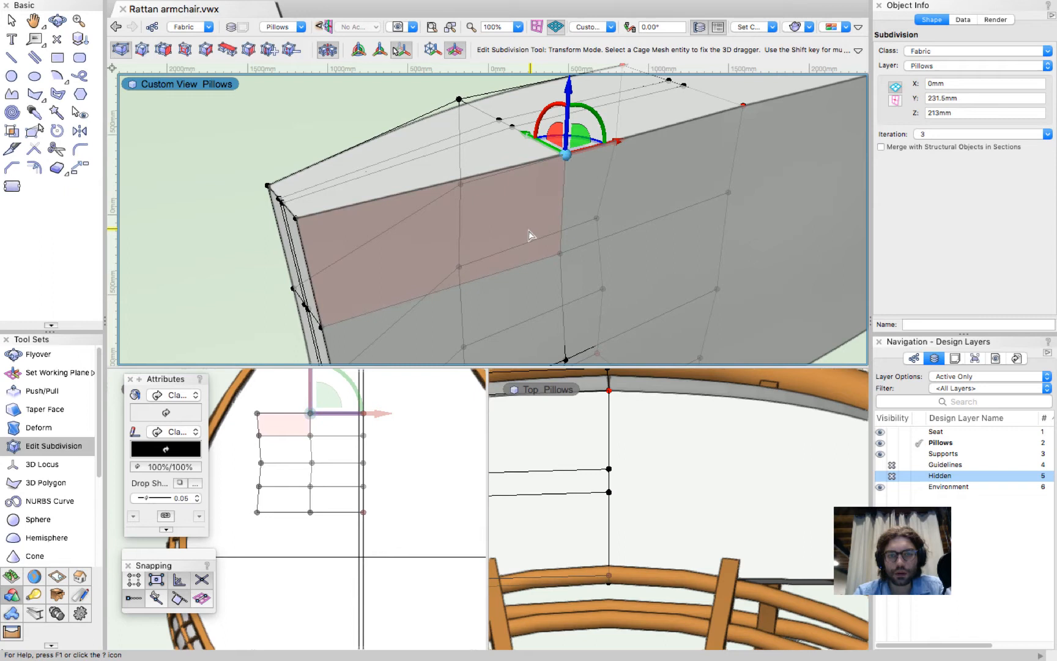
scroll(529, 231, down, 2)
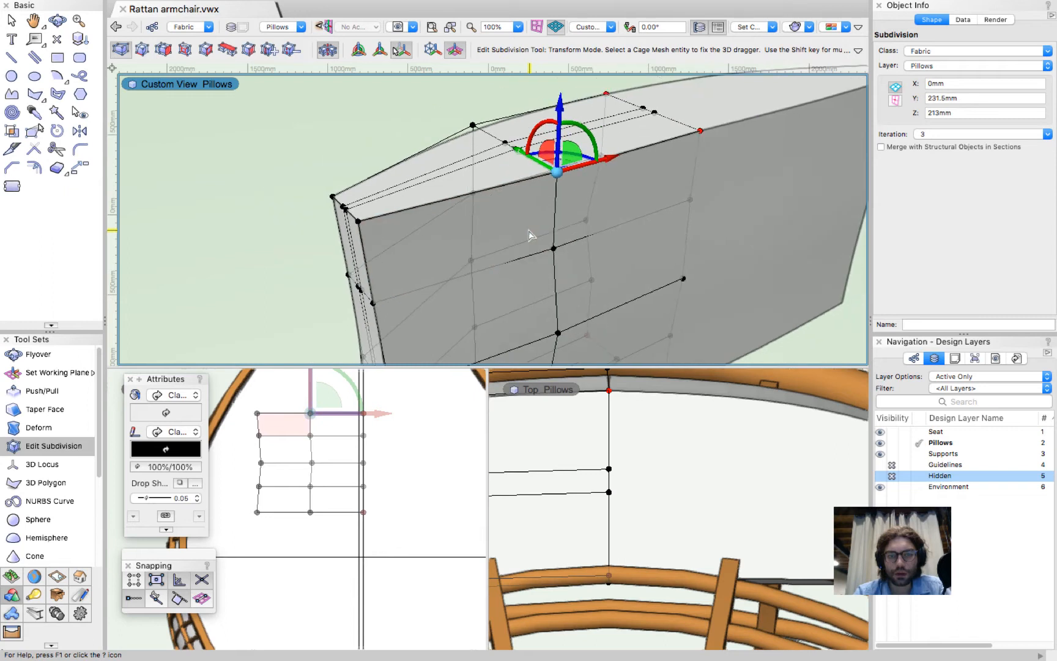
click(376, 414)
drag(422, 412, 362, 436)
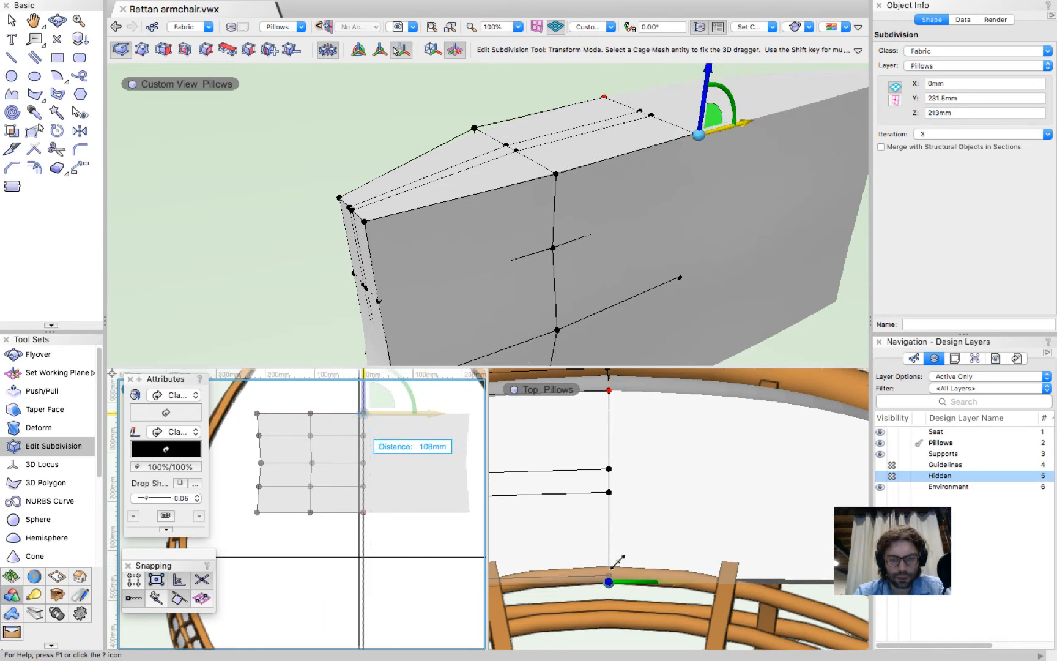
Shift the edit dragger 40.5 mm across the pillow's thickness to sit midway between the front and back faces.
scroll(610, 548, down, 5)
scroll(610, 552, up, 3)
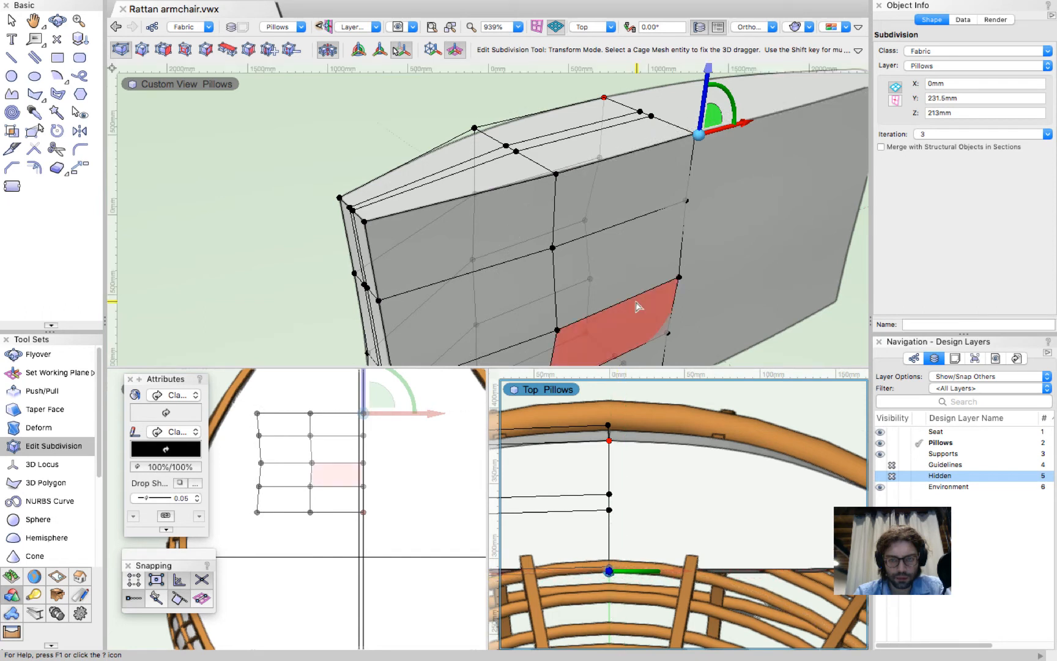
scroll(694, 130, down, 3)
click(695, 130)
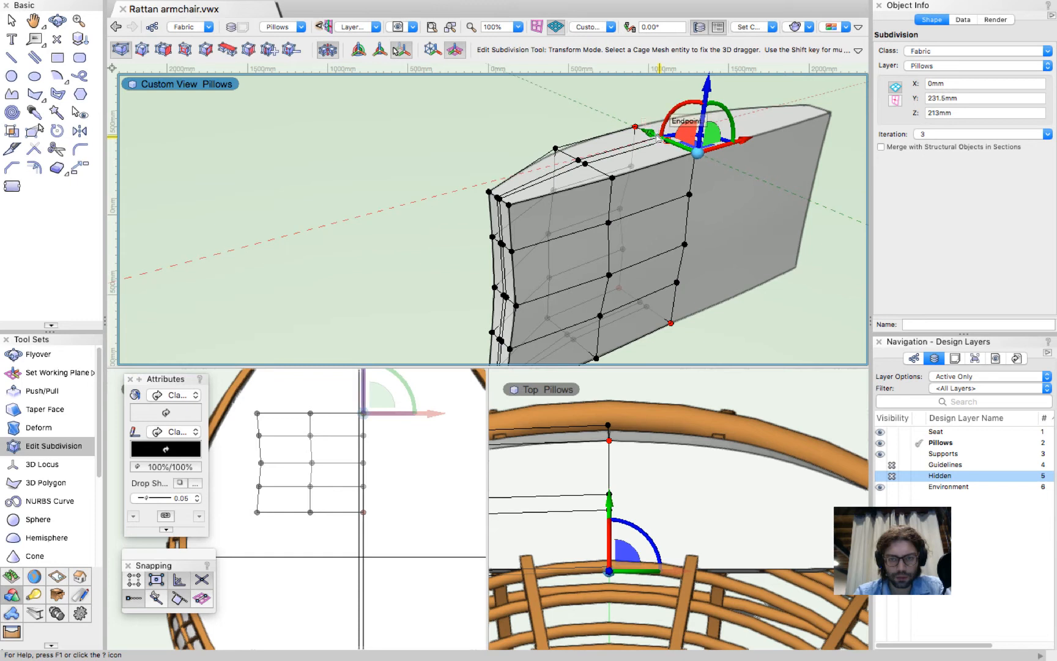
click(650, 134)
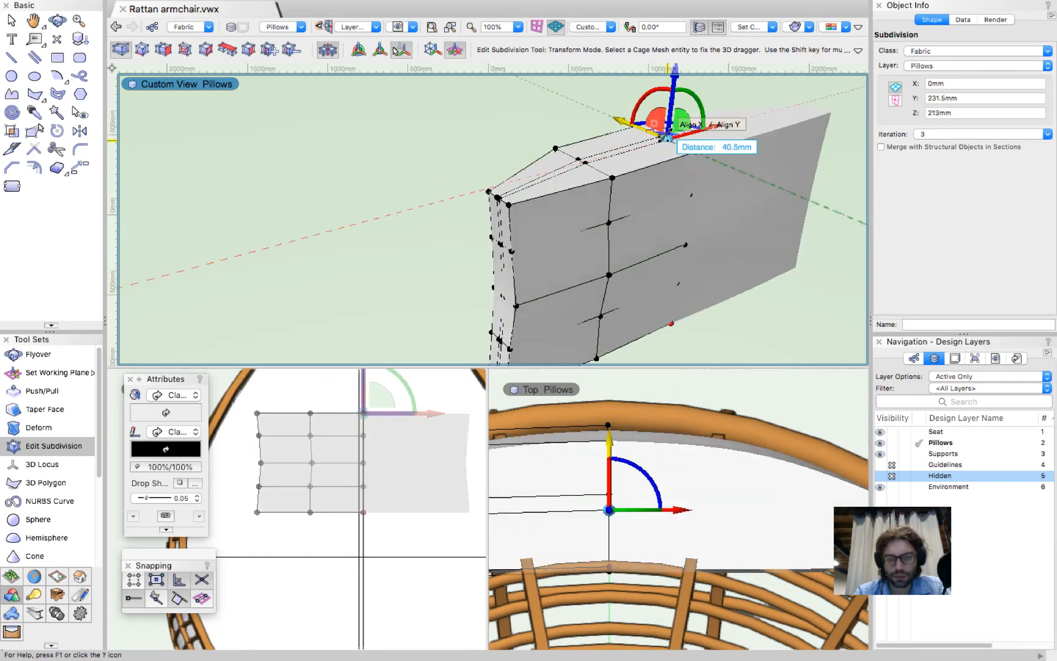
click(665, 137)
Lower the edit dragger about 103 mm along the centre line to the pillow's mid-height.
click(366, 489)
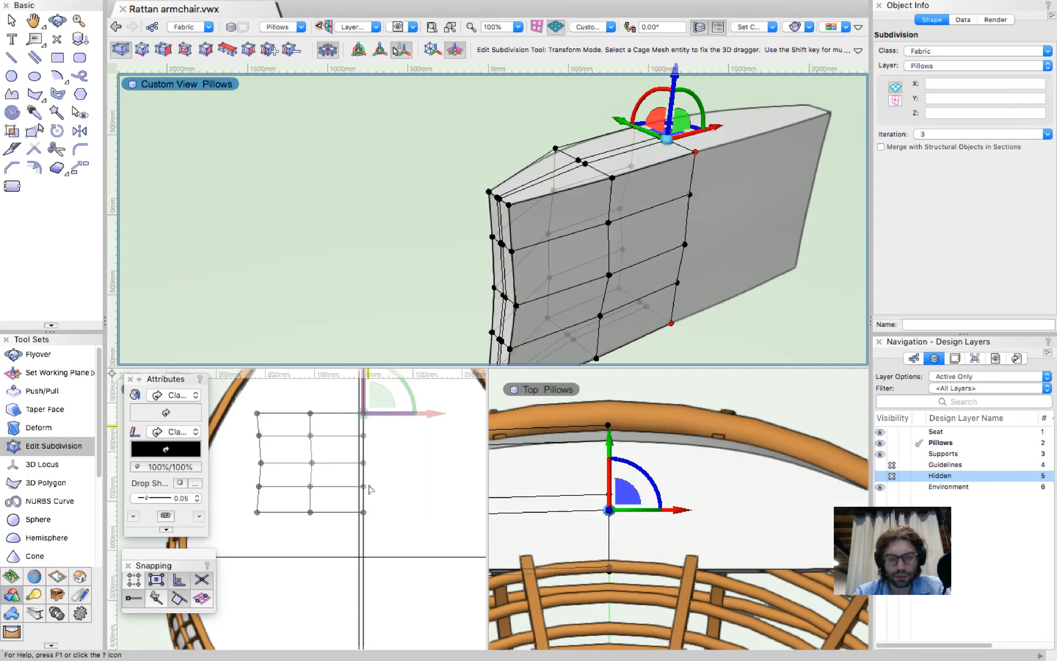
scroll(369, 487, down, 3)
scroll(366, 417, up, 3)
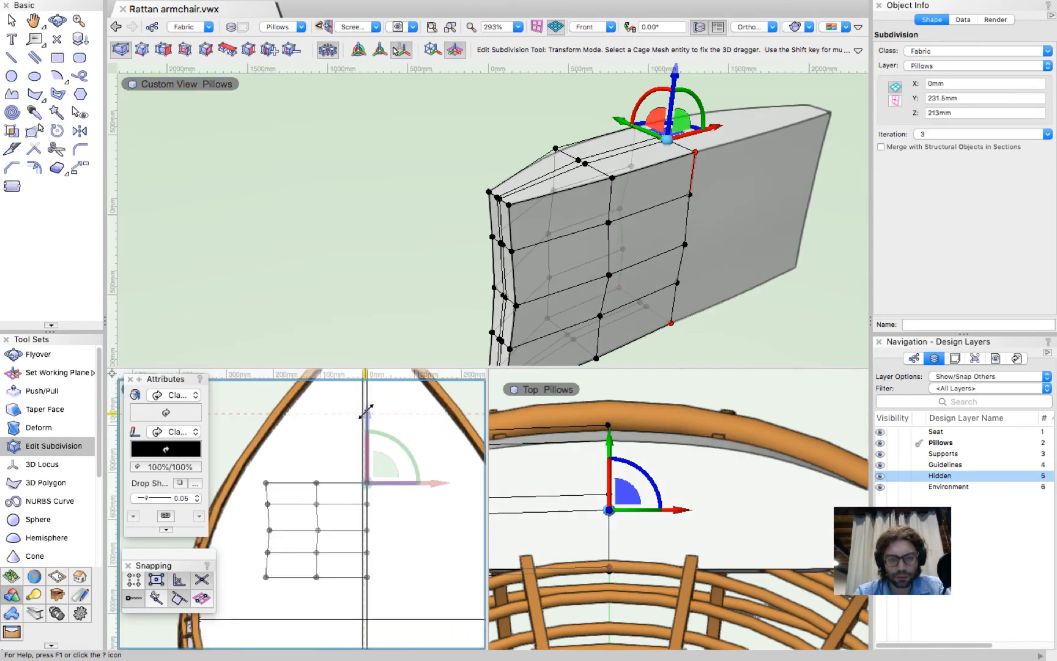
click(366, 408)
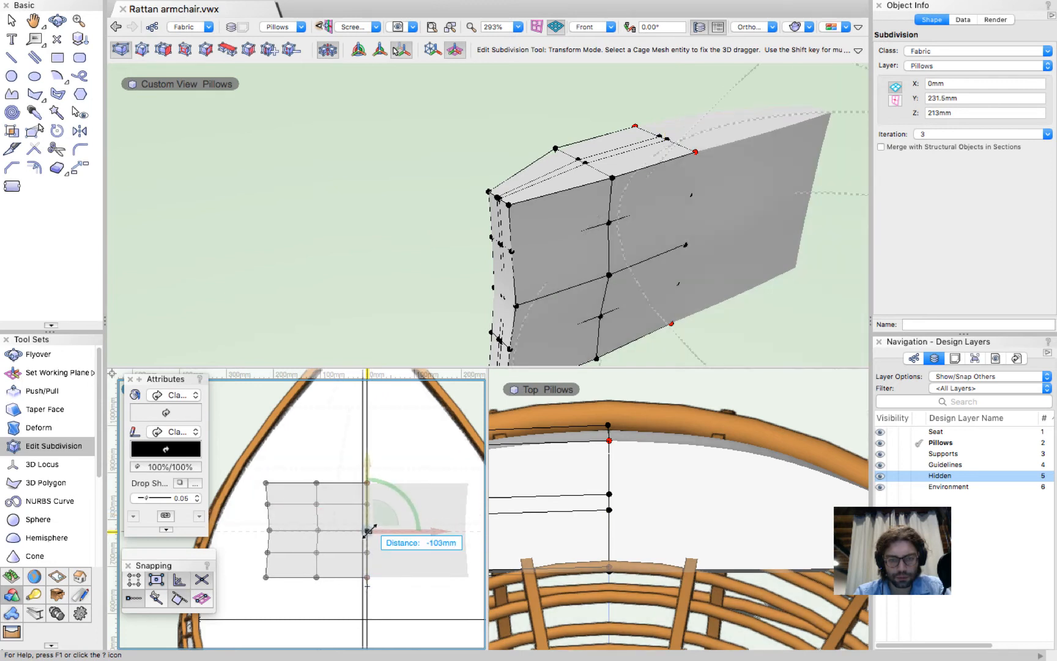
click(370, 509)
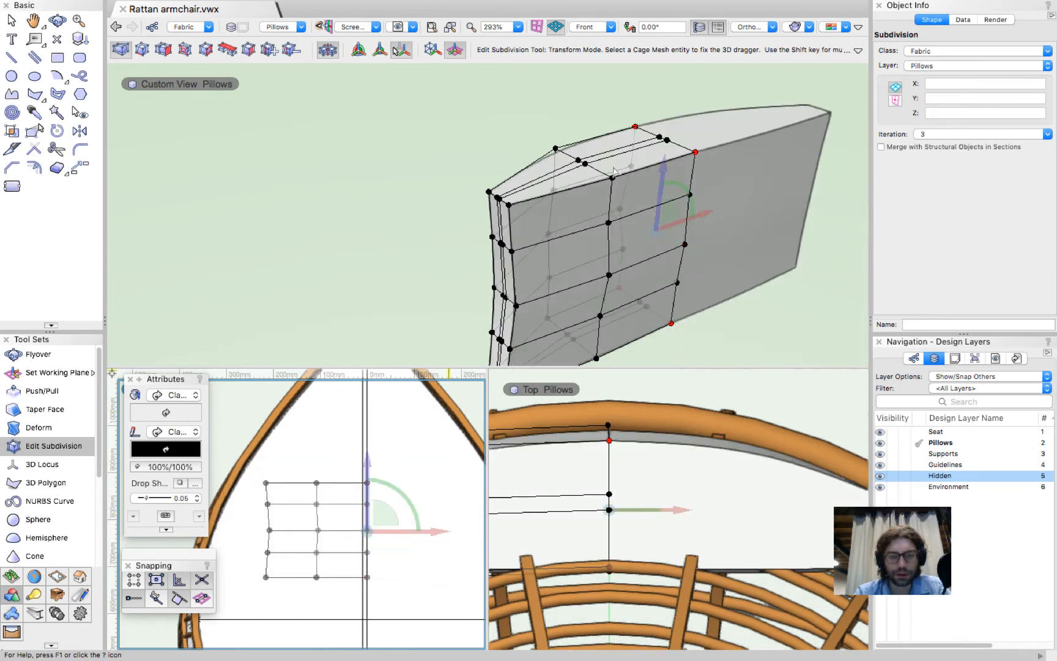
Scale the selected top and bottom centre-line vertices by about 0.7 across the pillow's thickness.
click(378, 50)
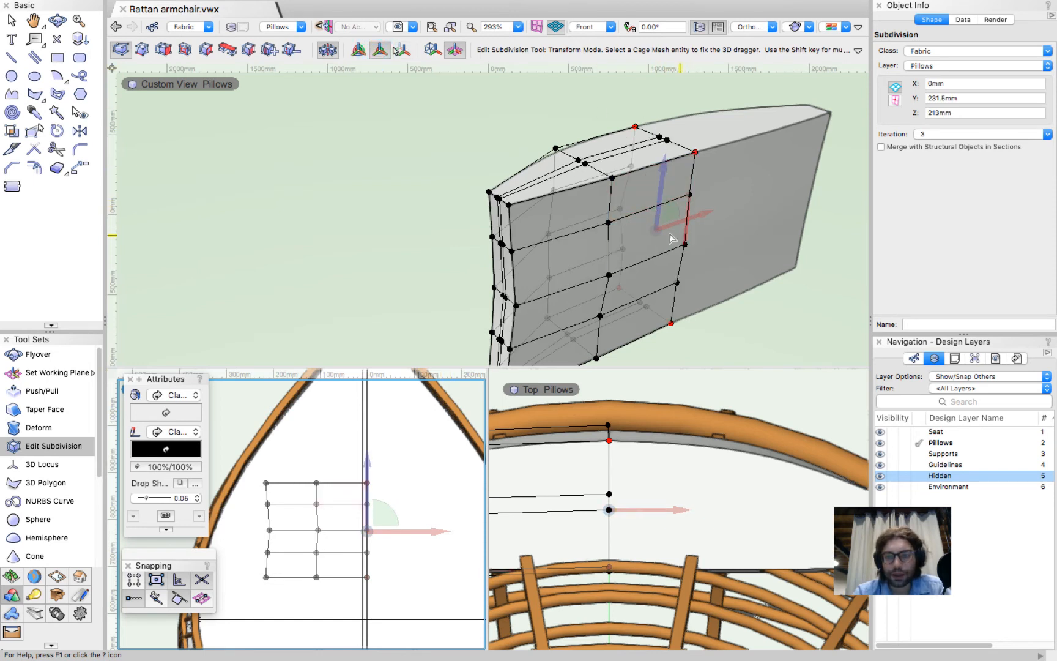
click(624, 449)
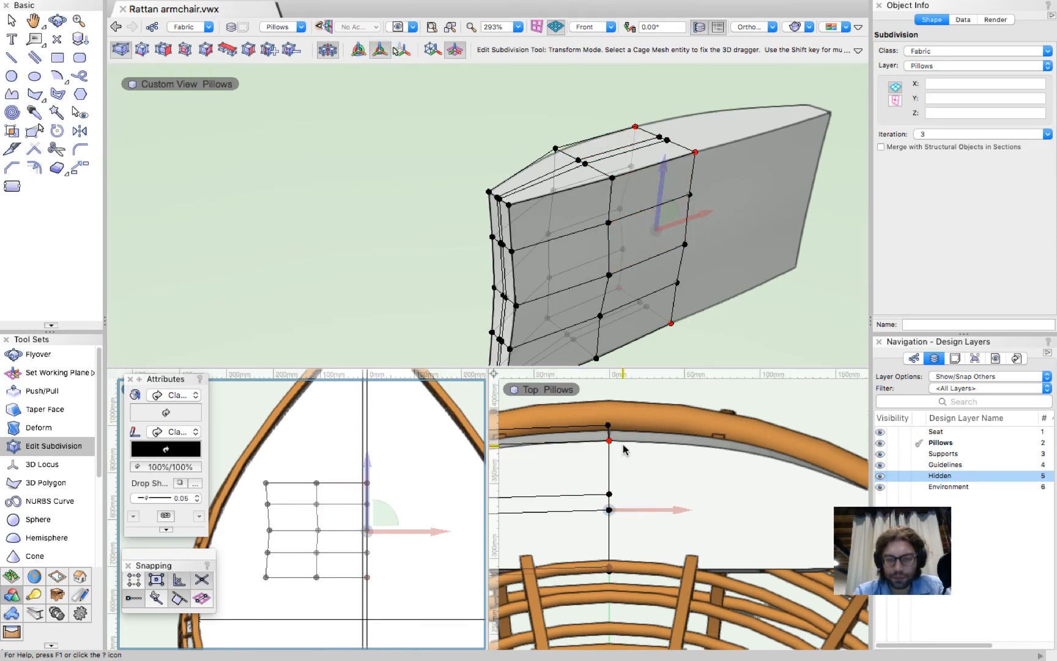
click(670, 243)
scroll(670, 242, down, 3)
scroll(670, 243, up, 1)
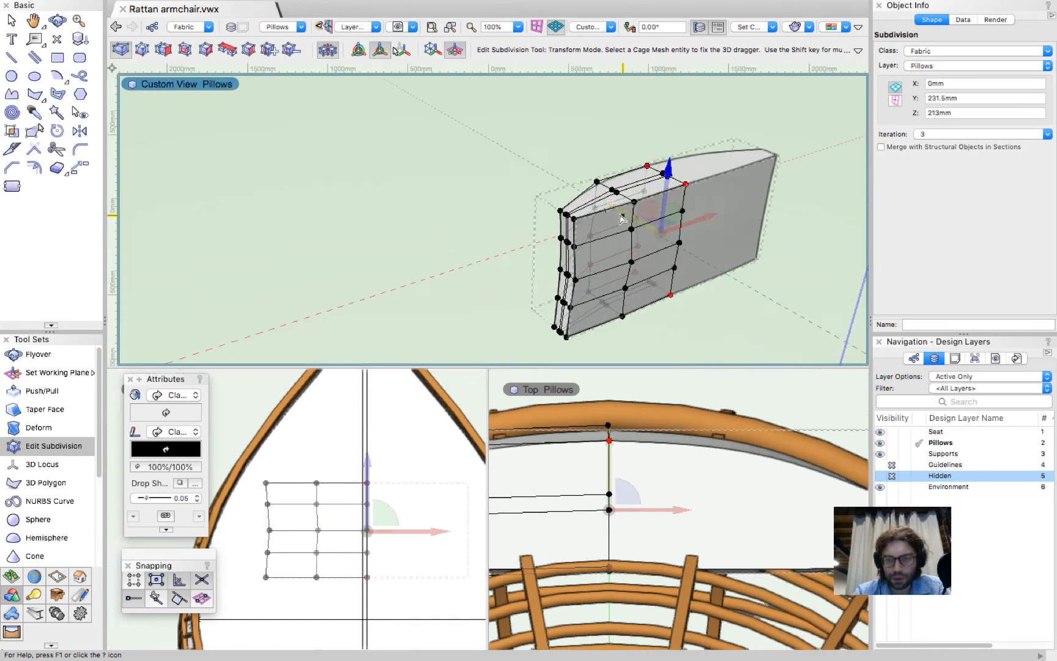
mouse_move(624, 211)
mouse_down()
mouse_move(611, 190)
mouse_move(597, 190)
mouse_move(588, 220)
mouse_move(544, 220)
mouse_move(635, 229)
mouse_move(626, 230)
mouse_up()
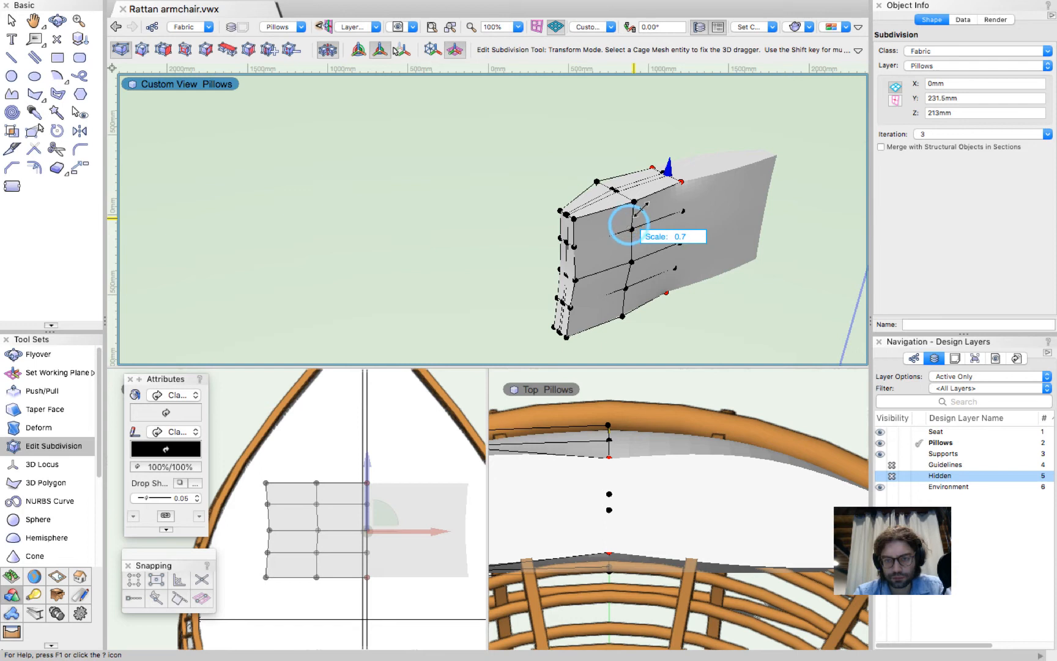
drag(630, 228, 630, 228)
Scale the same centre-line corner vertices vertically by about 0.9 and draw them slightly further toward mid-height.
drag(669, 174, 671, 180)
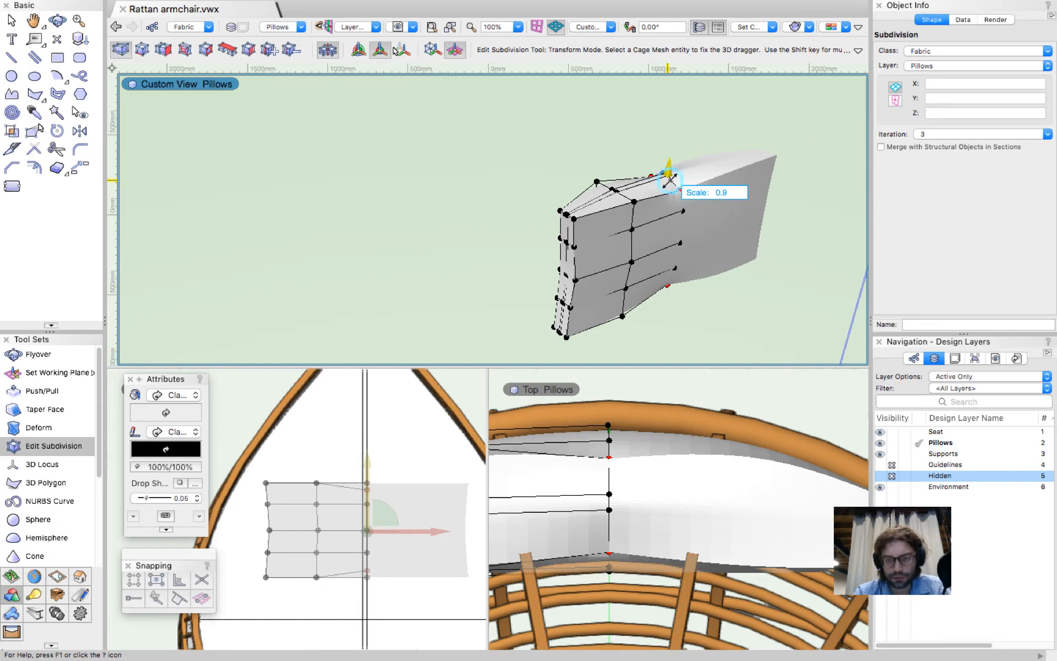
drag(671, 180, 671, 180)
scroll(681, 214, up, 2)
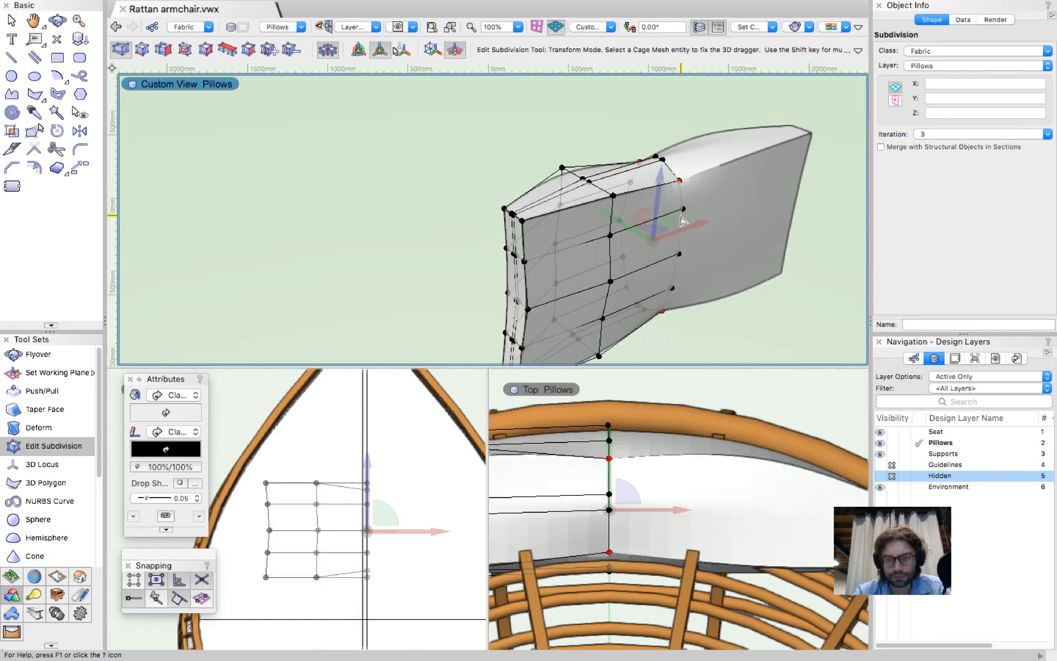
drag(662, 180, 663, 184)
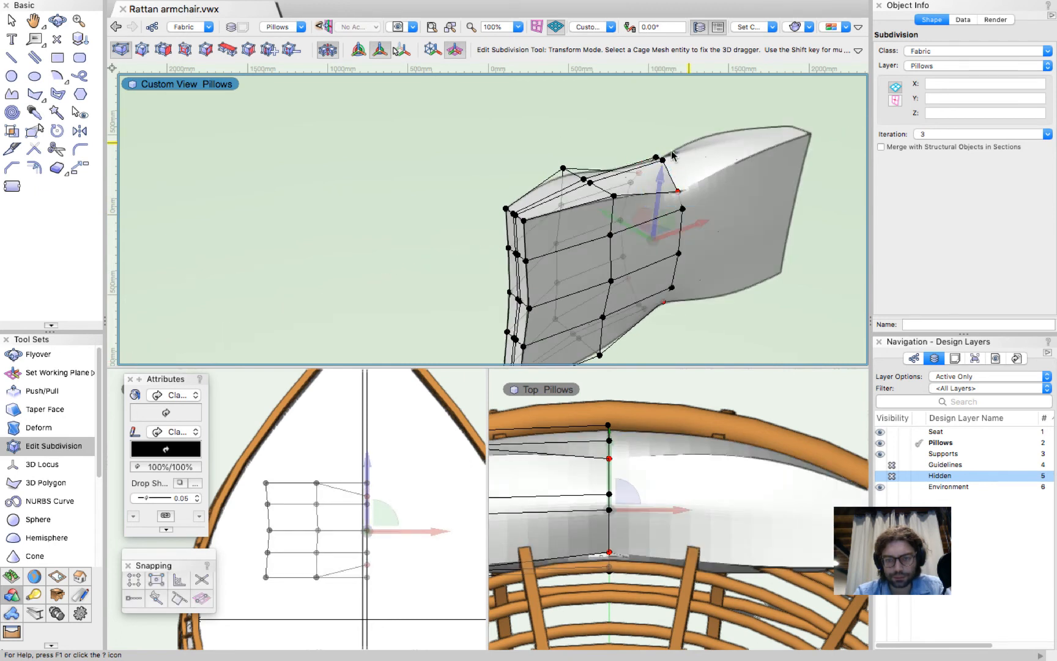
scroll(696, 140, down, 2)
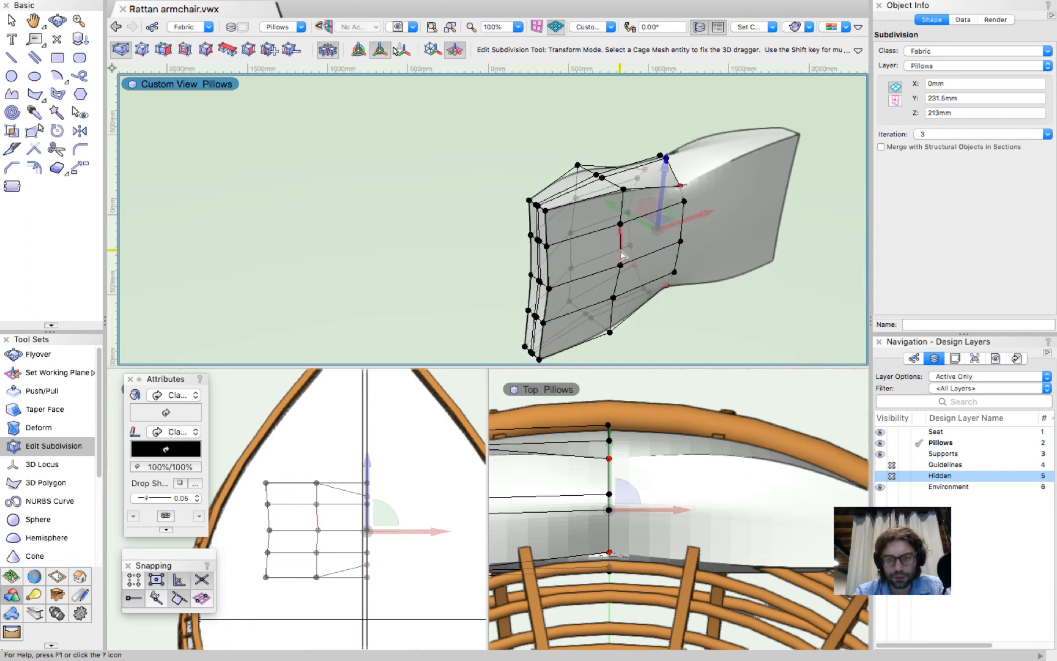
Select the intermediate centre-line vertices between the top and bottom corners on the pillow's front and back faces.
click(683, 202)
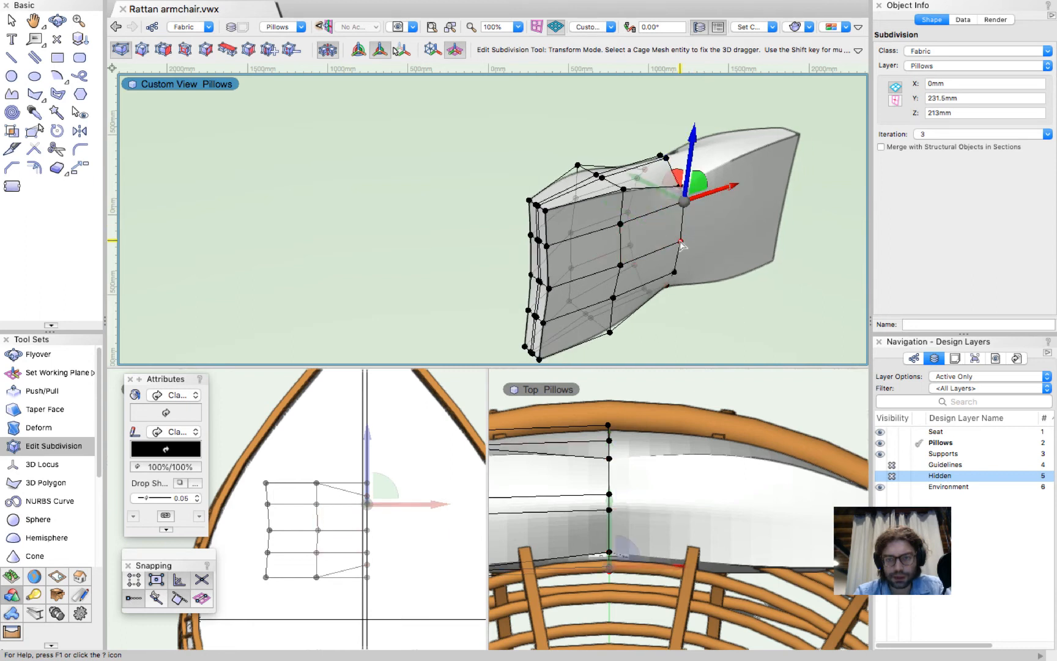
click(681, 243)
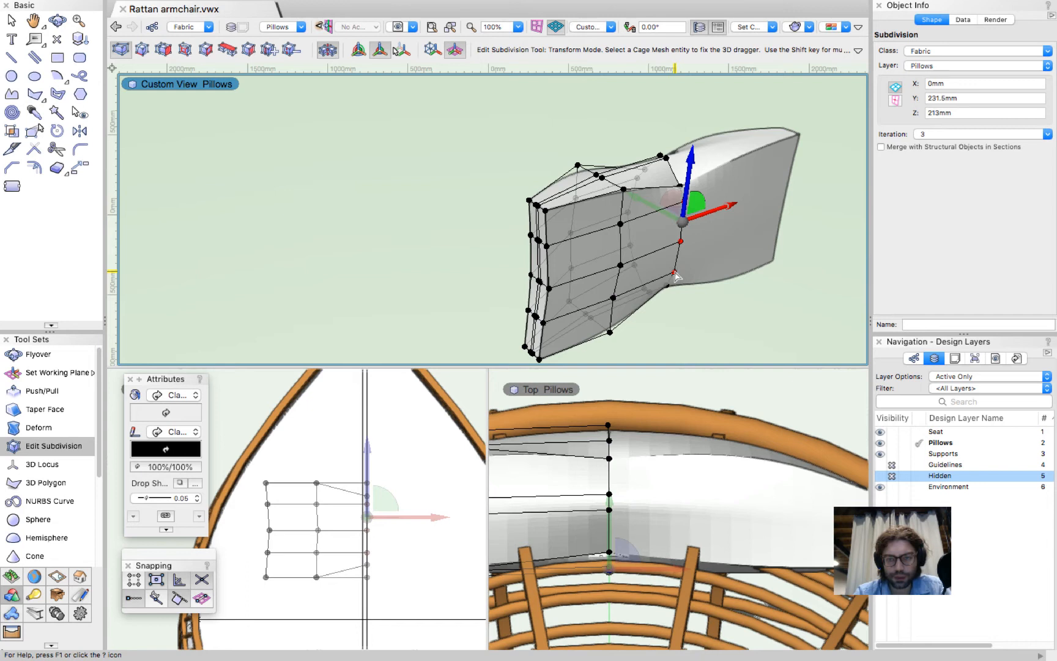
shift+click(674, 272)
ctrl+middle_drag(654, 264, 646, 266)
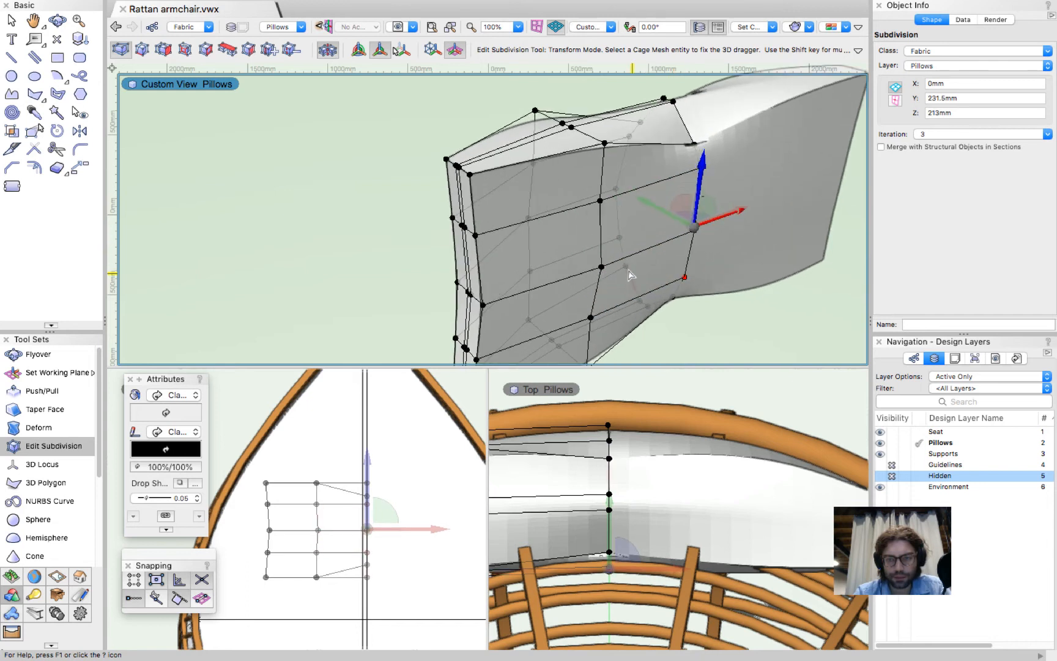
shift+click(626, 268)
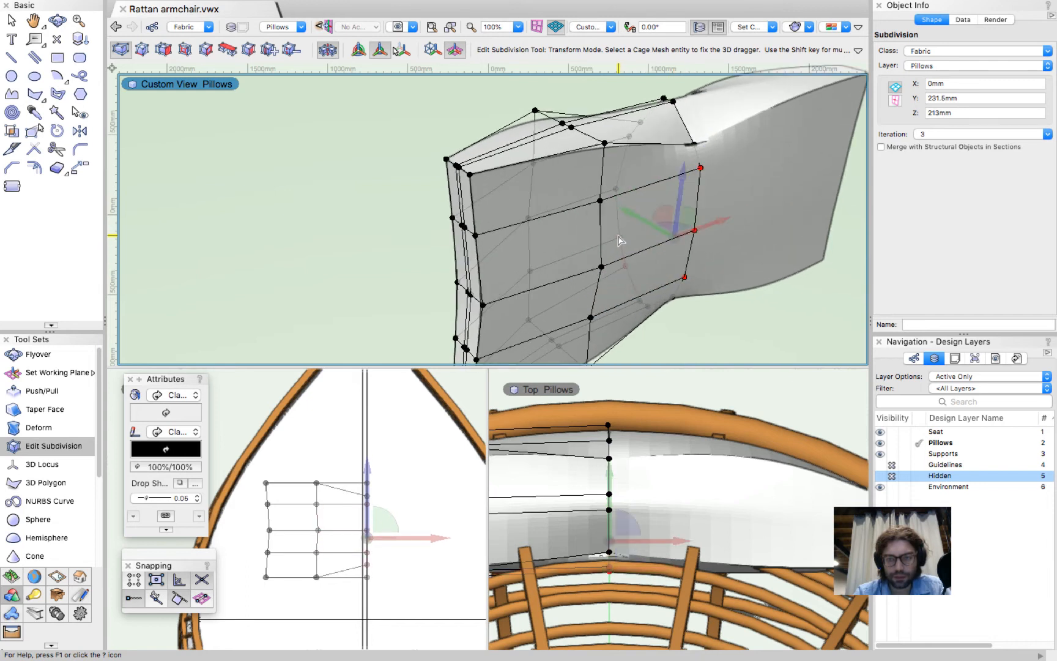
shift+click(629, 136)
shift+click(629, 136)
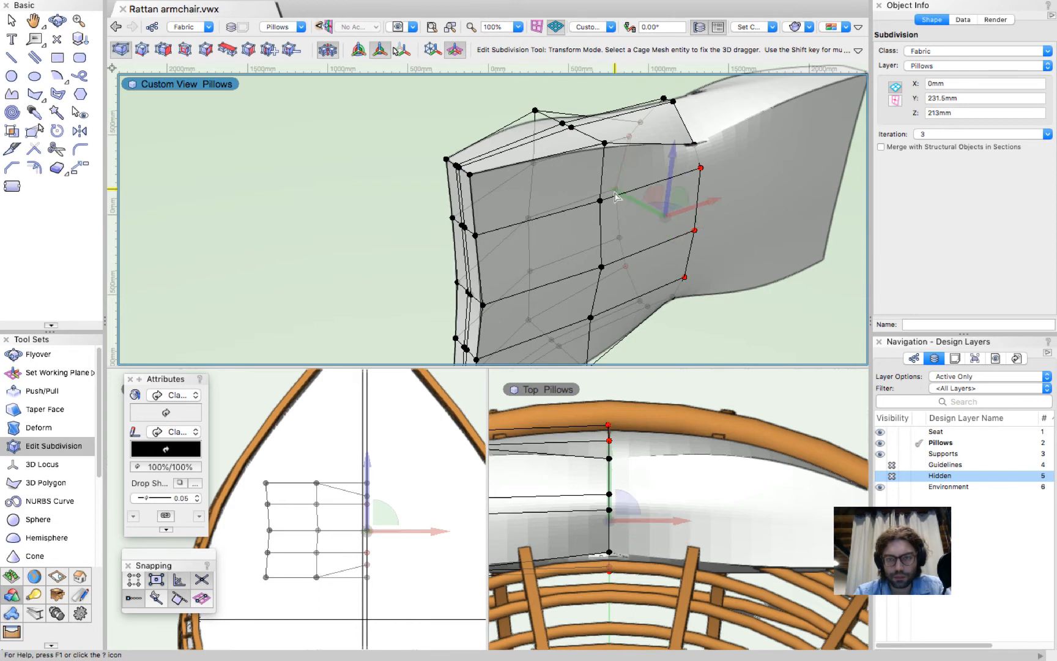
scroll(615, 196, up, 3)
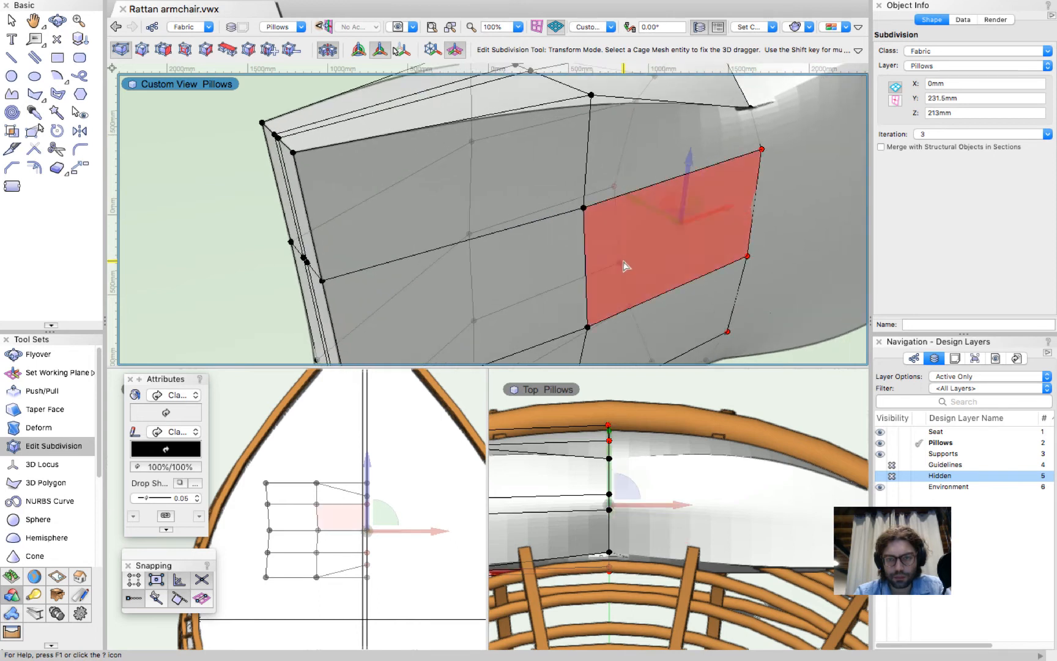
View the pillow from behind and remove the extra lower corner vertex on the back face from the selection.
scroll(634, 213, down, 3)
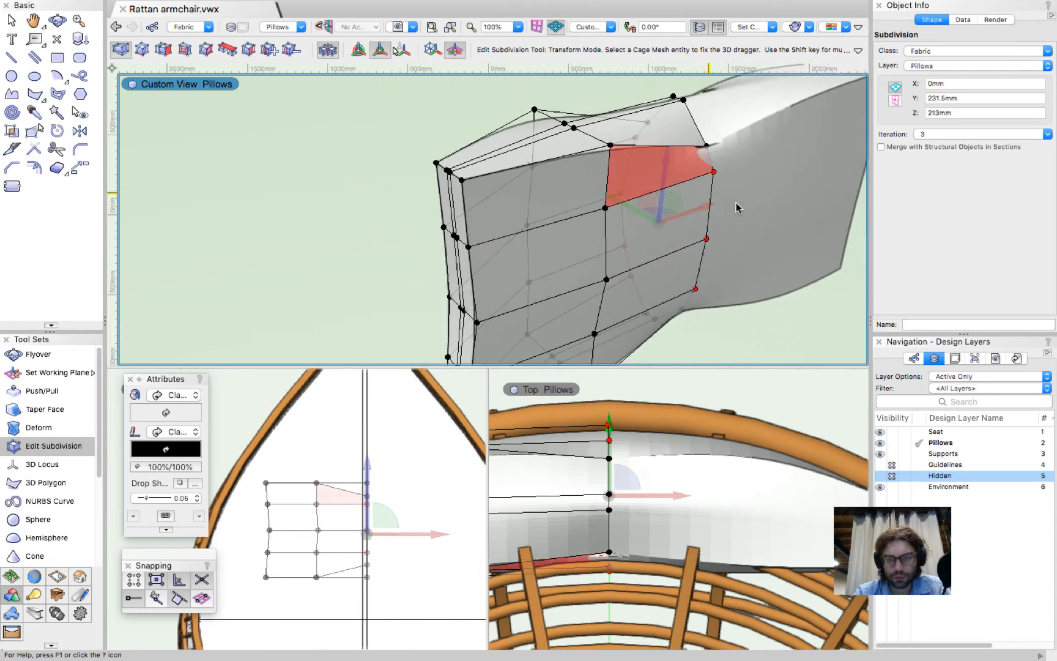
key(shift+c)
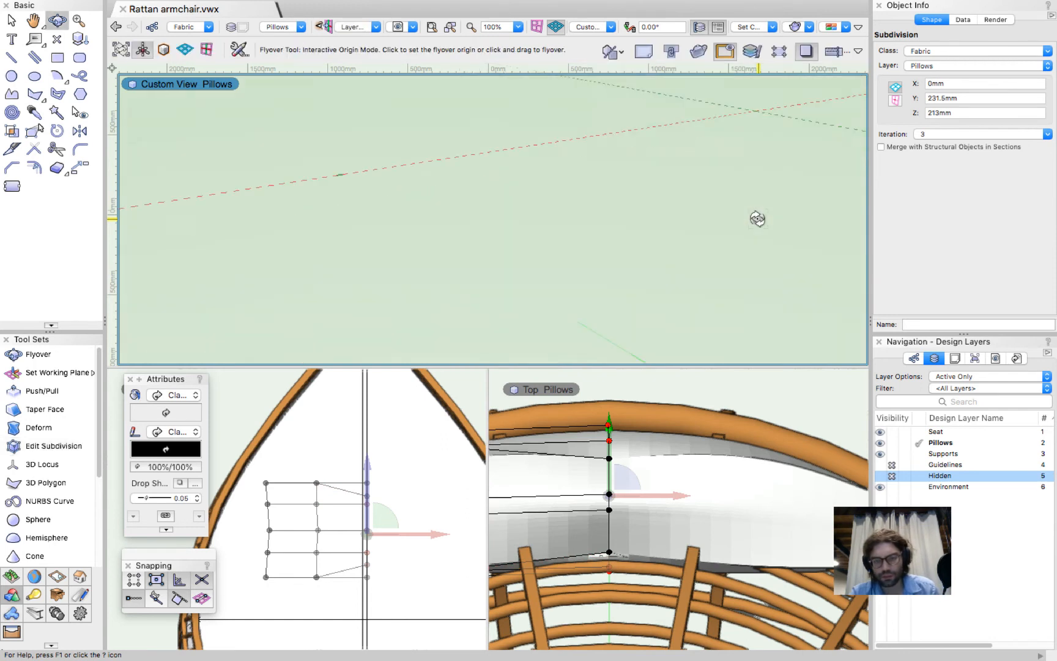
drag(758, 218, 758, 219)
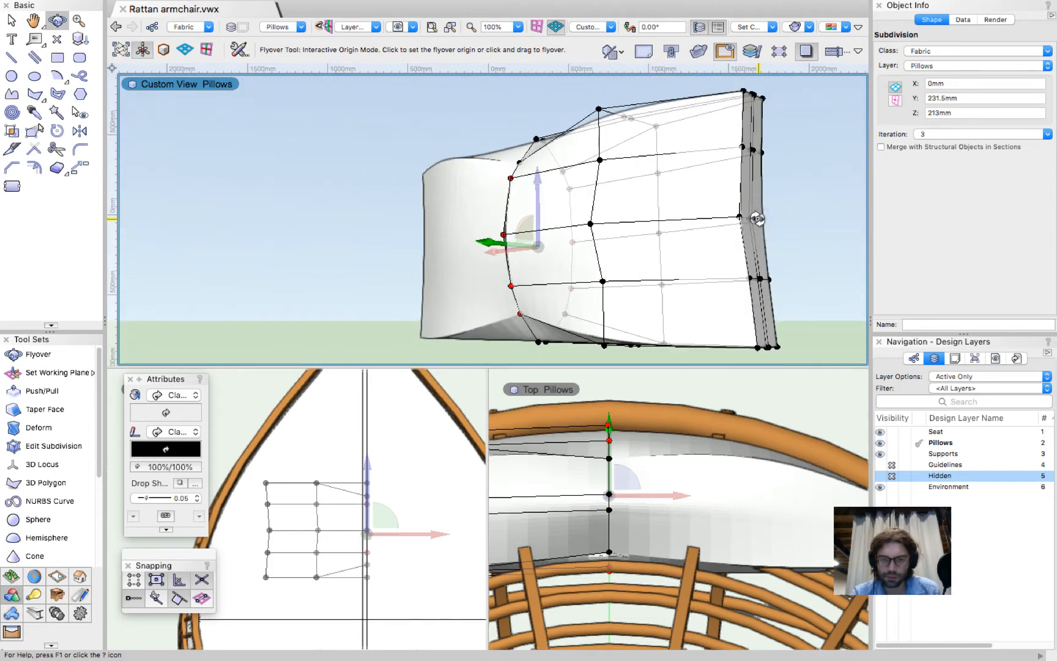
middle_drag(666, 253, 657, 250)
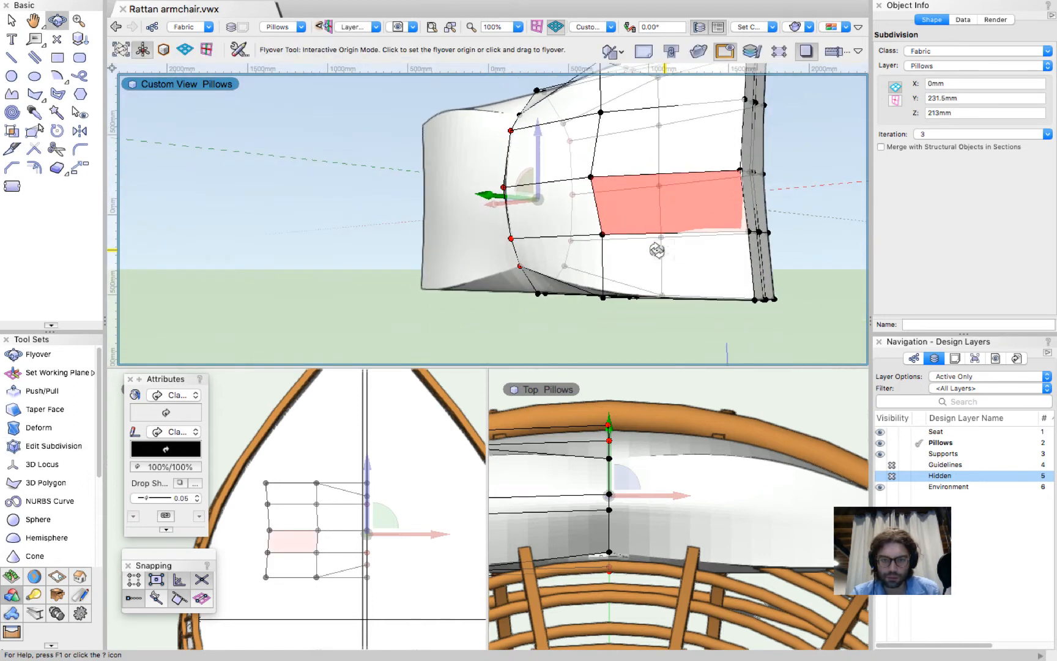
shift+click(520, 268)
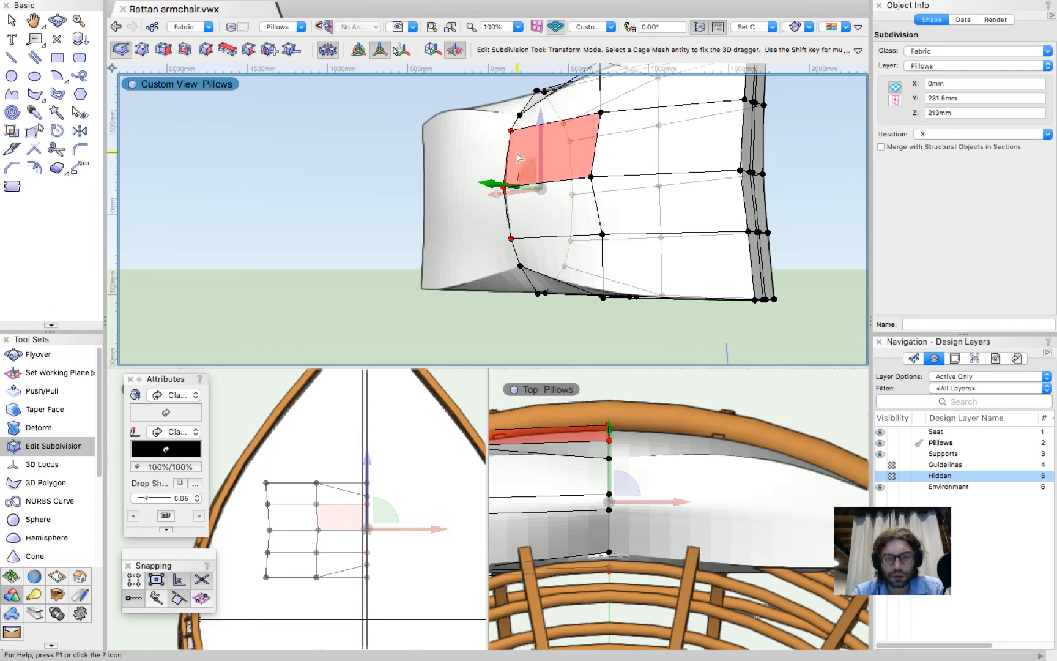
shift+middle_drag(571, 186, 571, 183)
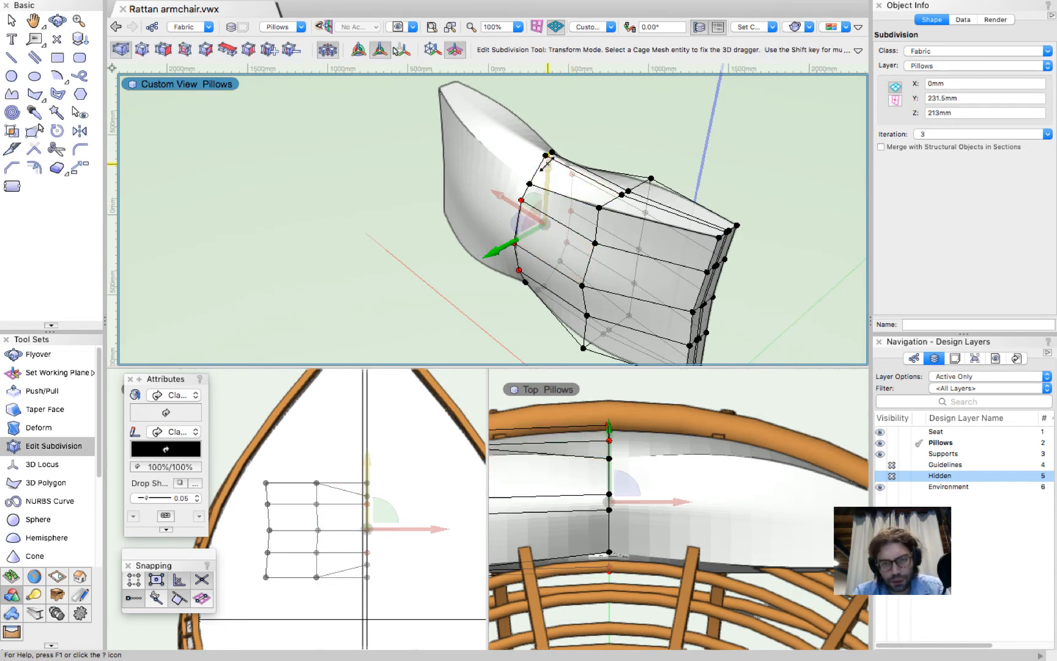
Scale the selected intermediate centre-line vertices slightly in the vertical direction and across the pillow's thickness.
drag(547, 162, 544, 194)
scroll(548, 193, up, 4)
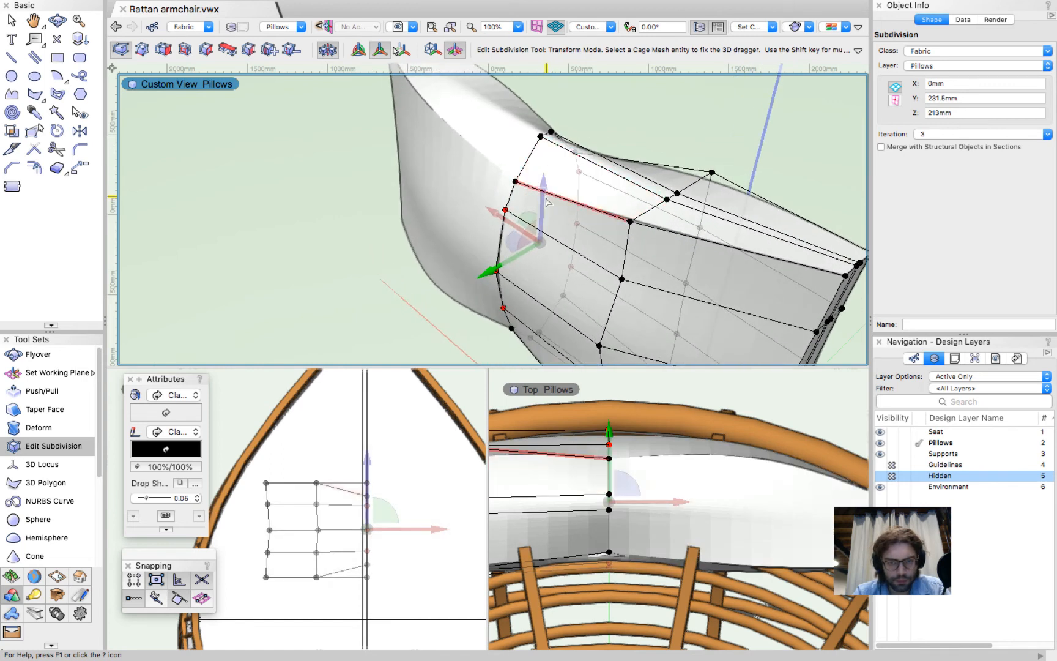
mouse_move(543, 197)
mouse_down()
mouse_move(545, 160)
mouse_move(540, 215)
mouse_move(541, 193)
mouse_up()
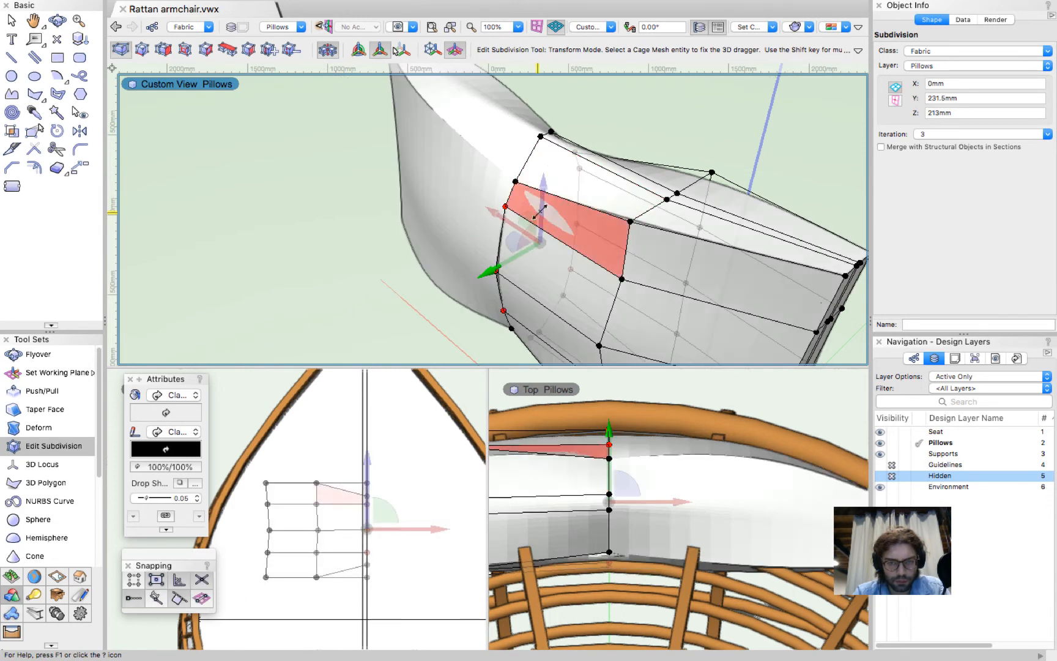
drag(490, 271, 484, 275)
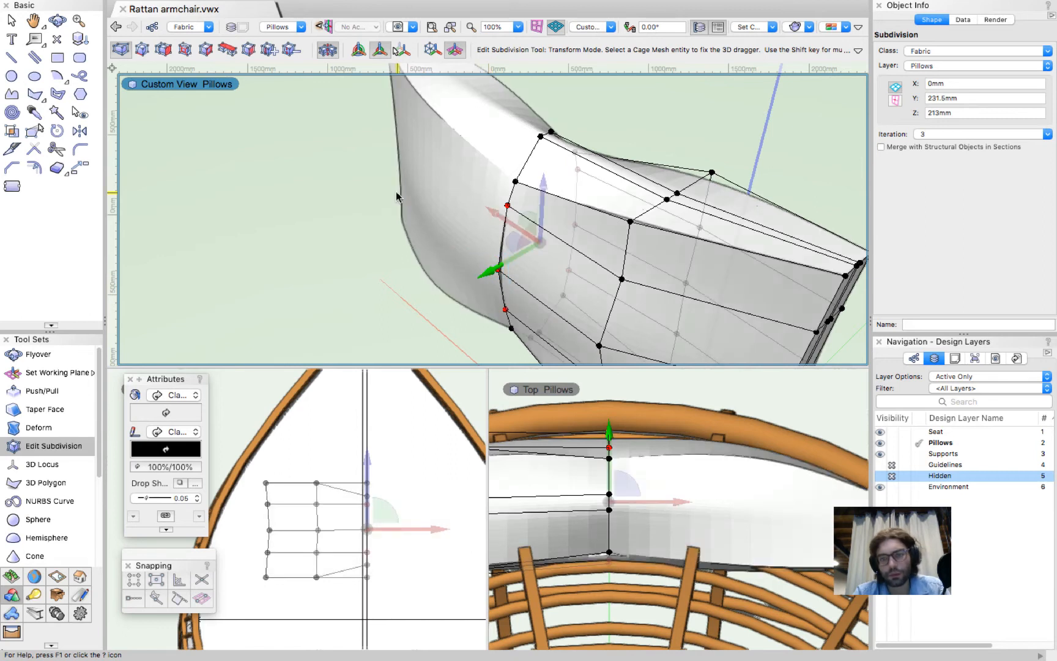
Scale the top and bottom corner vertices of the column between centre line and side end vertically toward mid-height, on front and back faces.
scroll(397, 197, down, 5)
scroll(462, 247, up, 4)
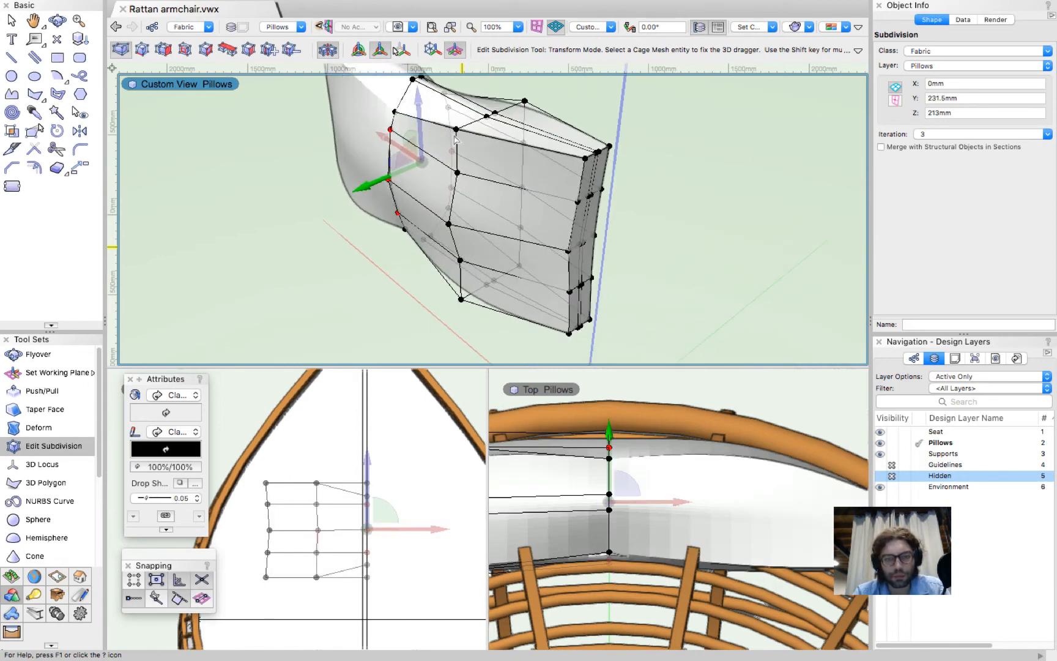
click(456, 130)
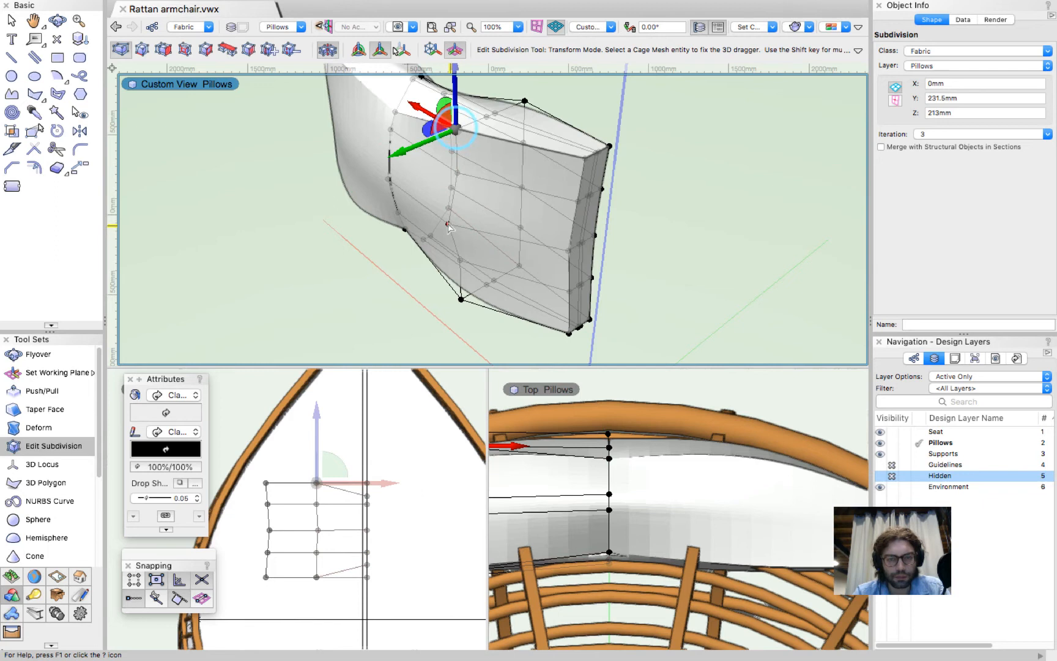
click(461, 301)
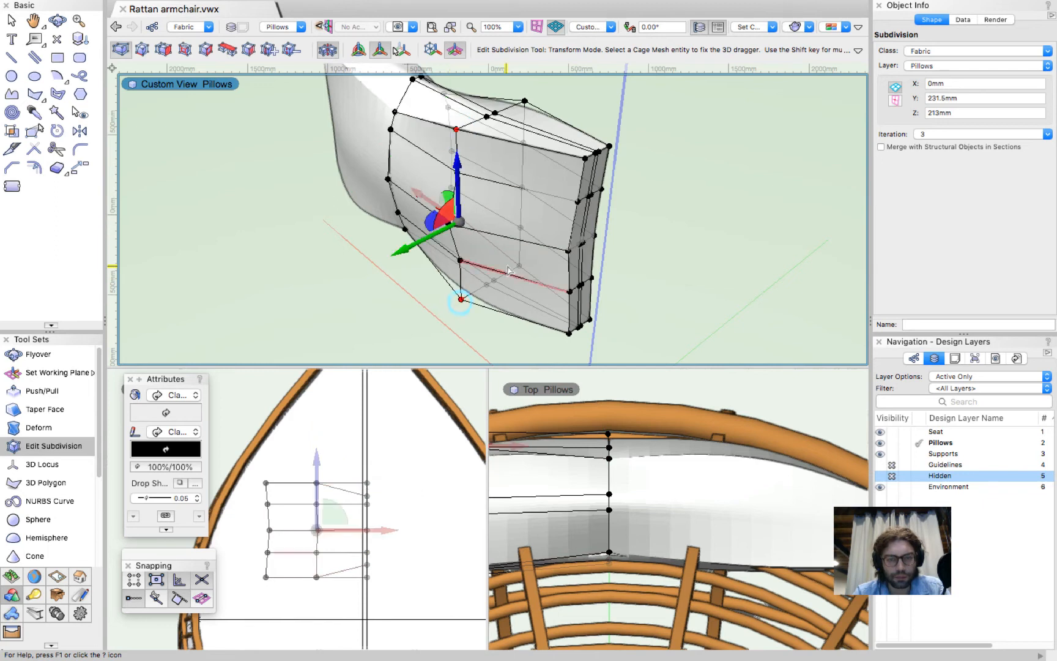
shift+click(519, 266)
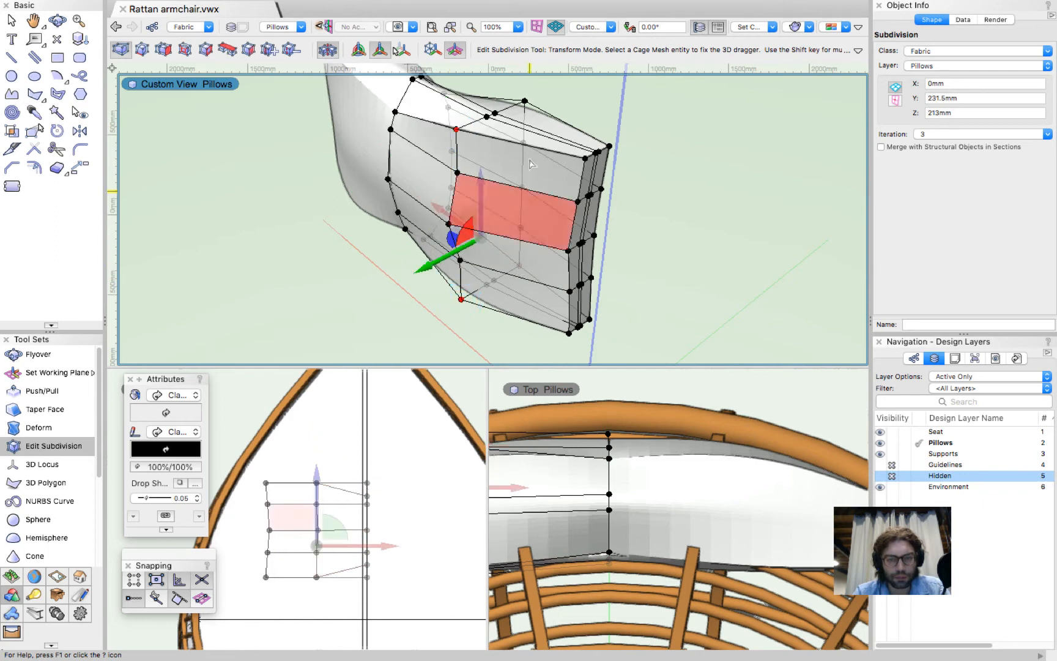
shift+click(525, 101)
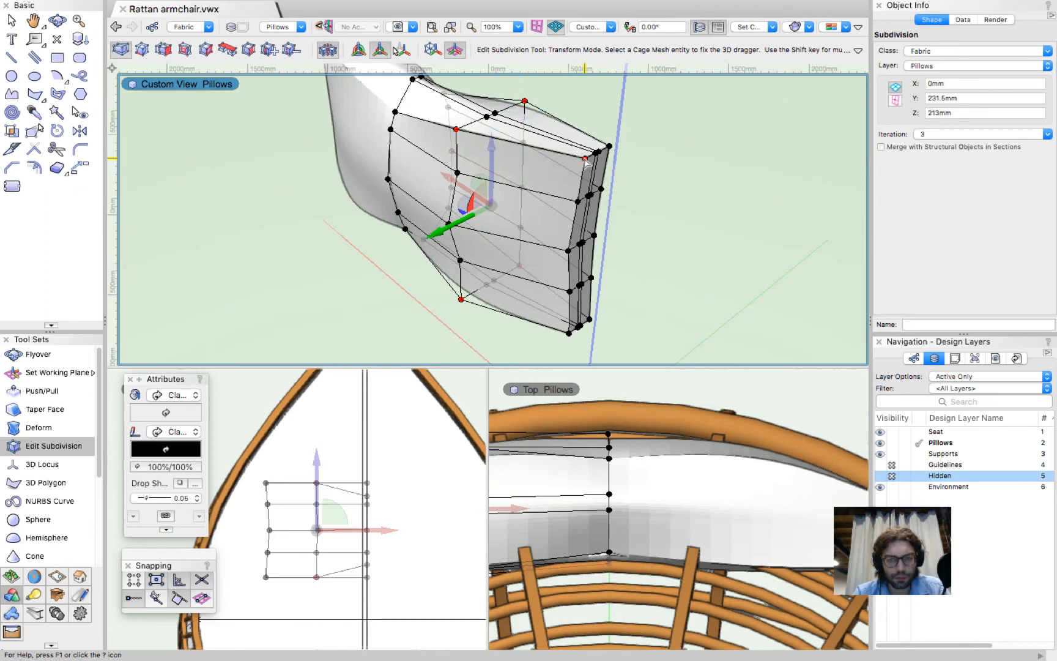
mouse_move(494, 149)
mouse_down()
mouse_move(495, 174)
mouse_move(497, 164)
mouse_up()
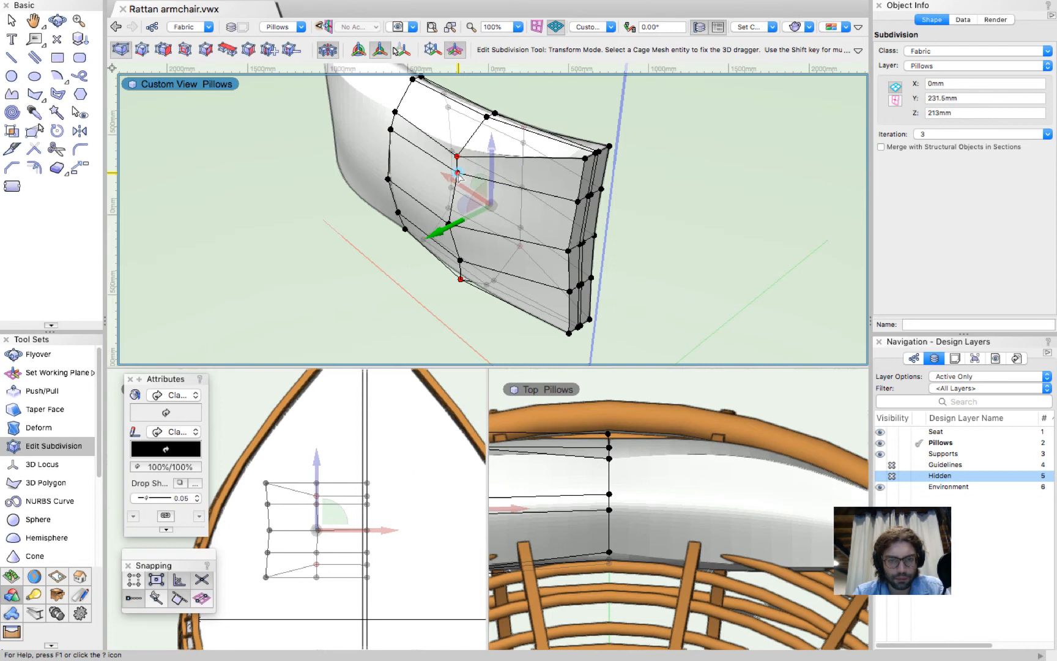
Scale the intermediate vertices of the same column inward, vertically and across the pillow's thickness, on both faces.
click(458, 174)
click(460, 261)
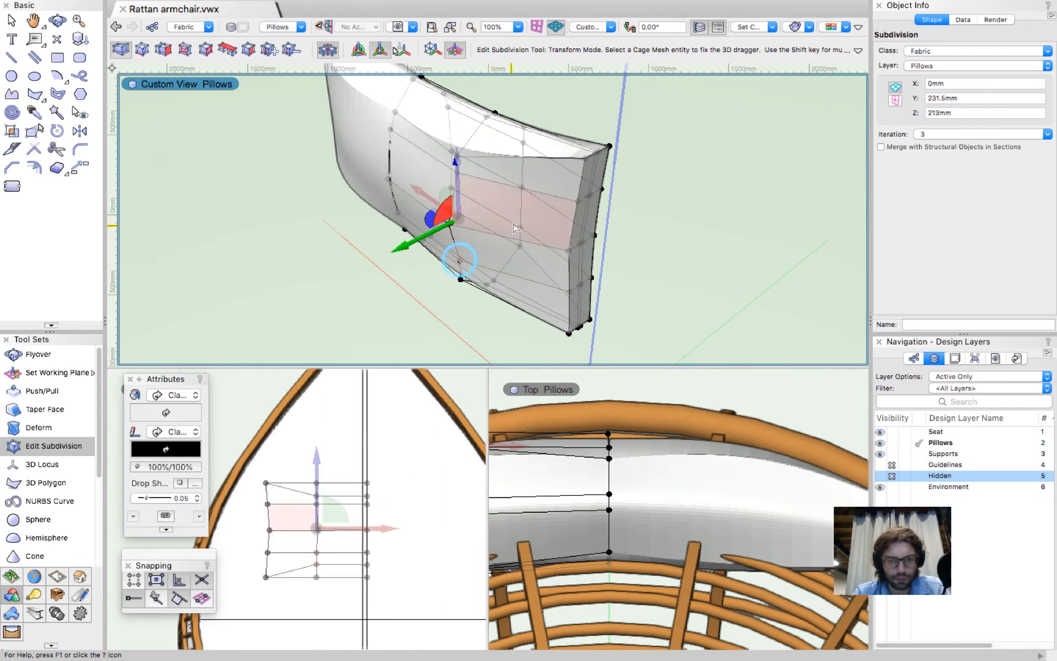
click(521, 227)
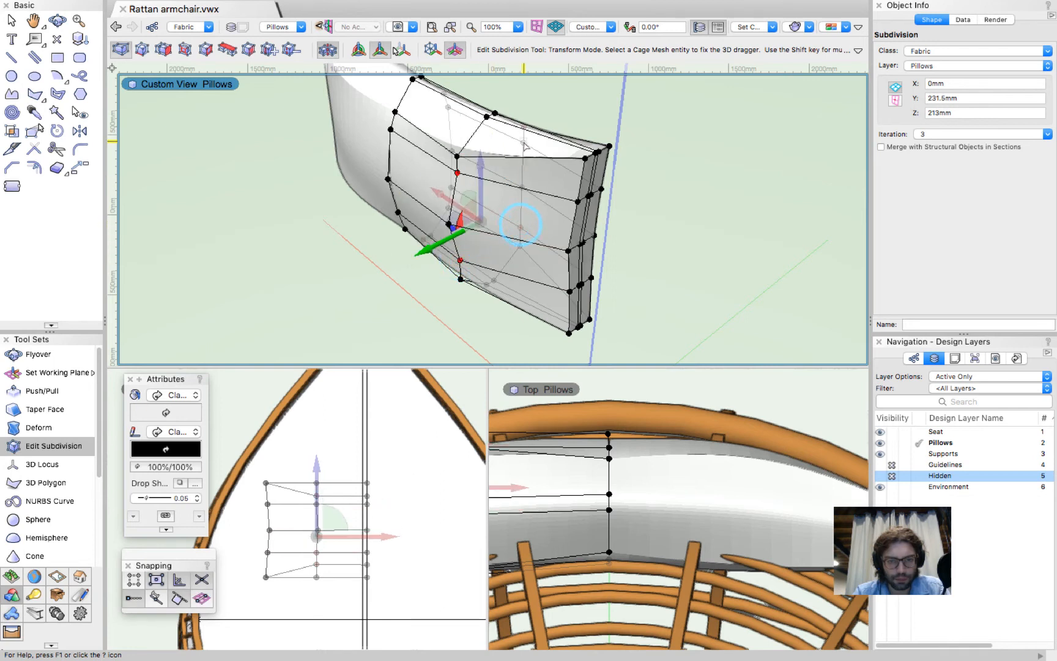
shift+click(524, 143)
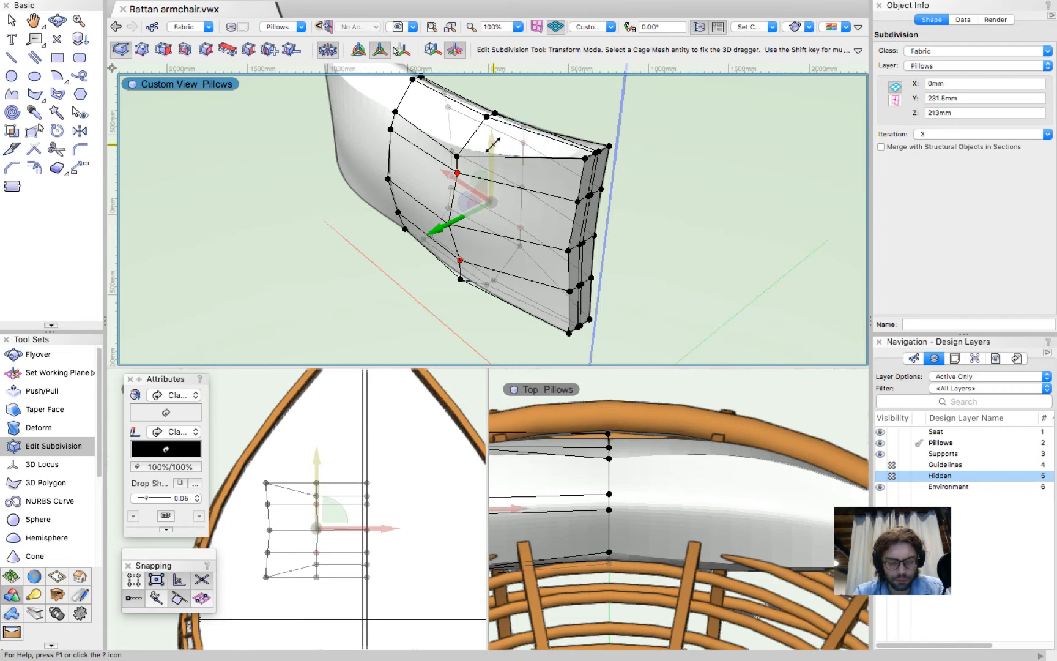
drag(493, 149, 492, 160)
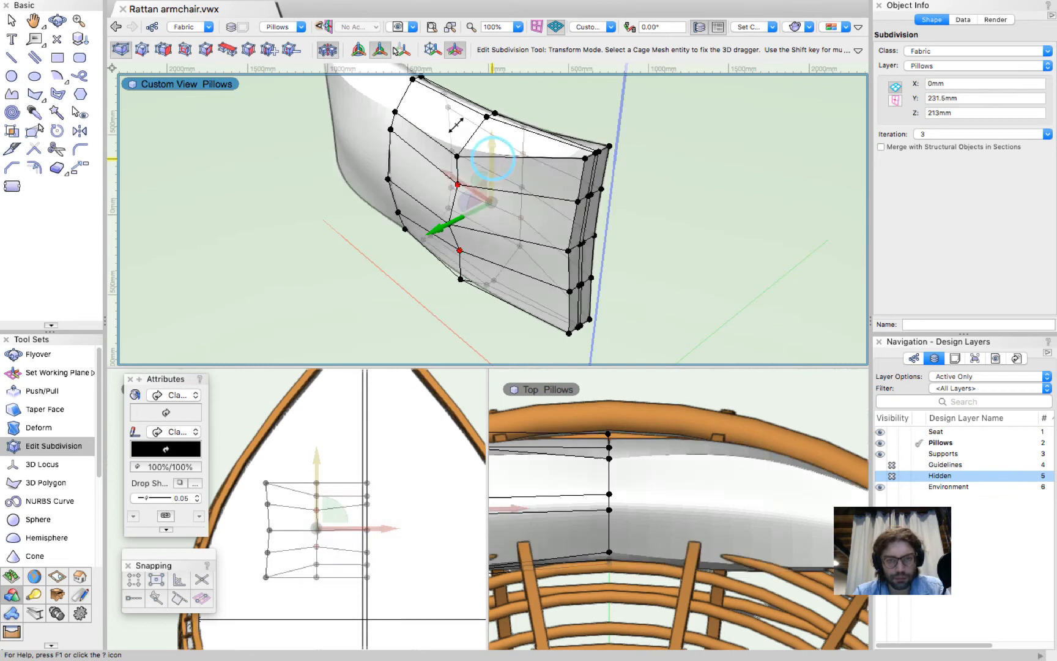
scroll(456, 118, up, 3)
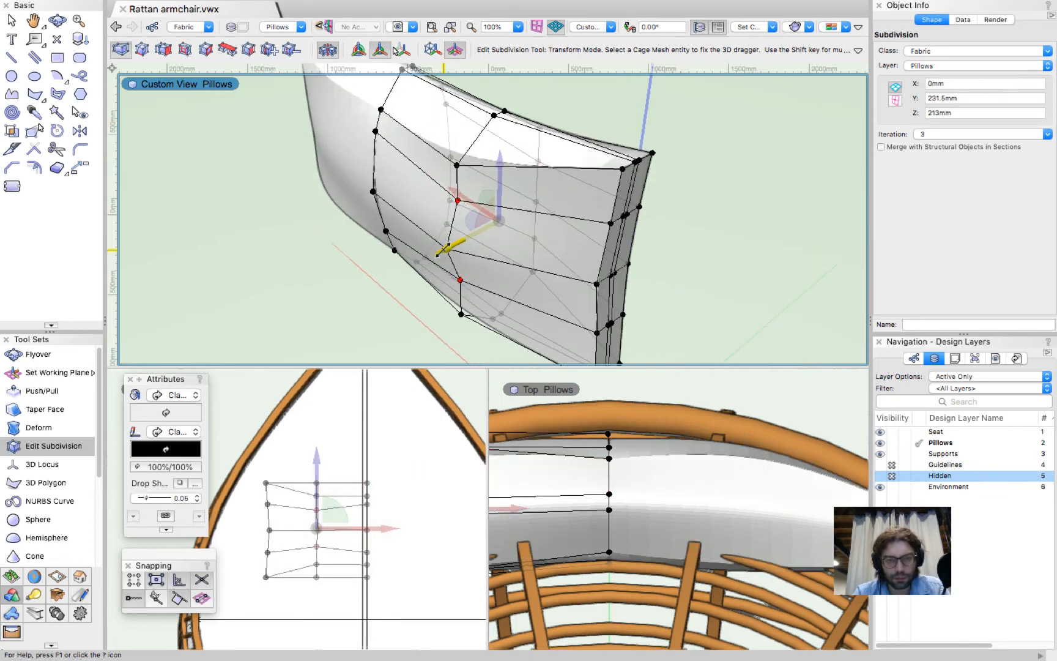
drag(444, 248, 462, 246)
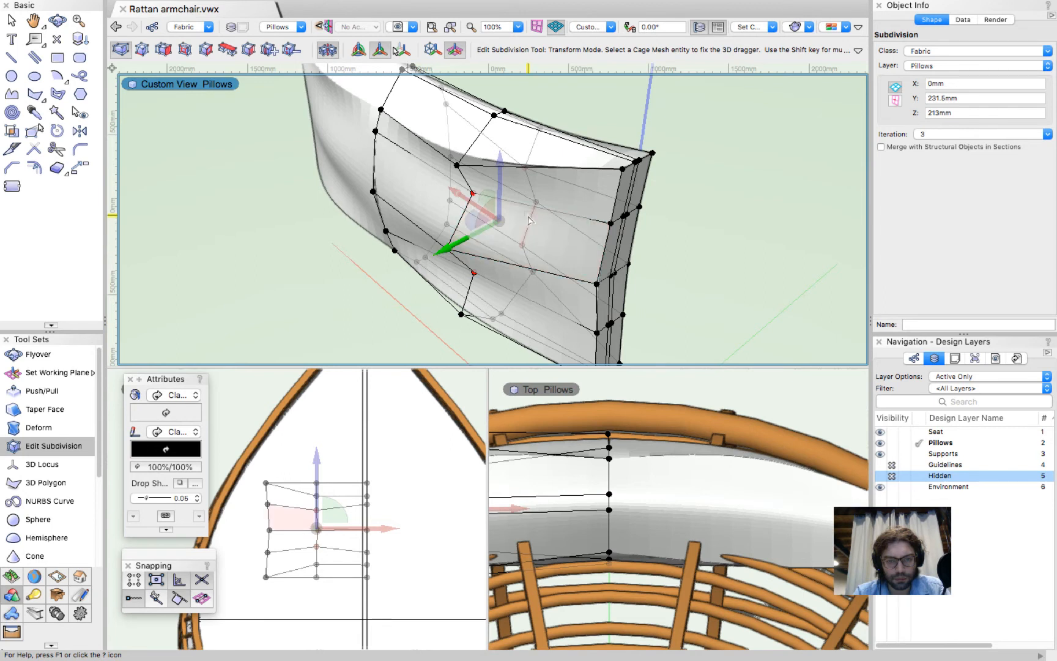
Scale the column's mid-height front and back vertices inward across the pillow's thickness to line up with their neighbours.
scroll(539, 201, up, 3)
click(541, 192)
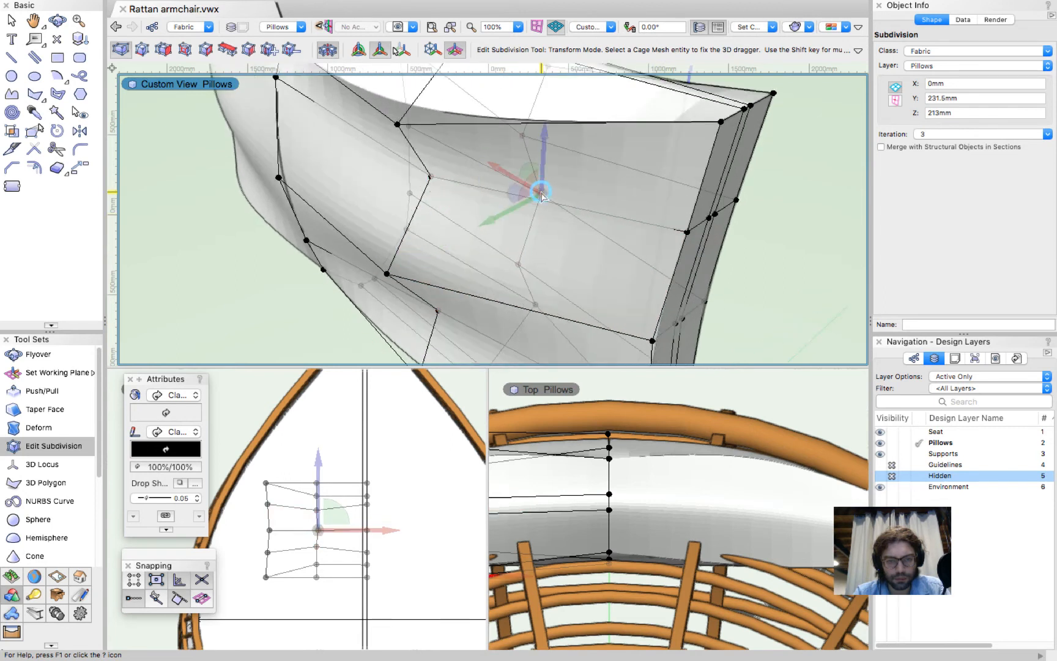
shift+click(387, 274)
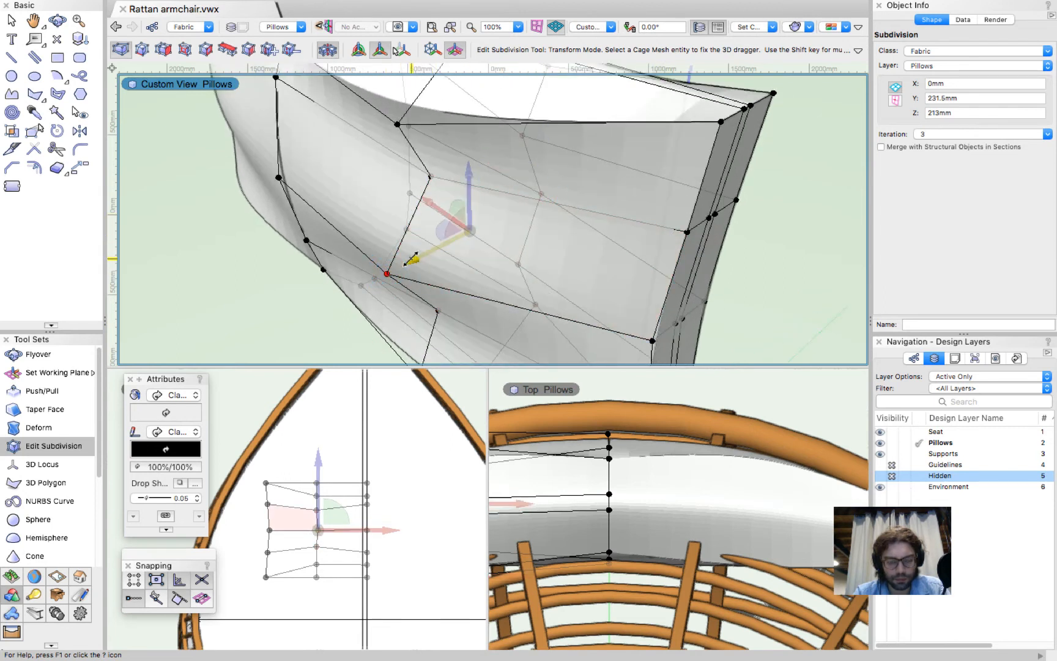
drag(411, 259, 441, 244)
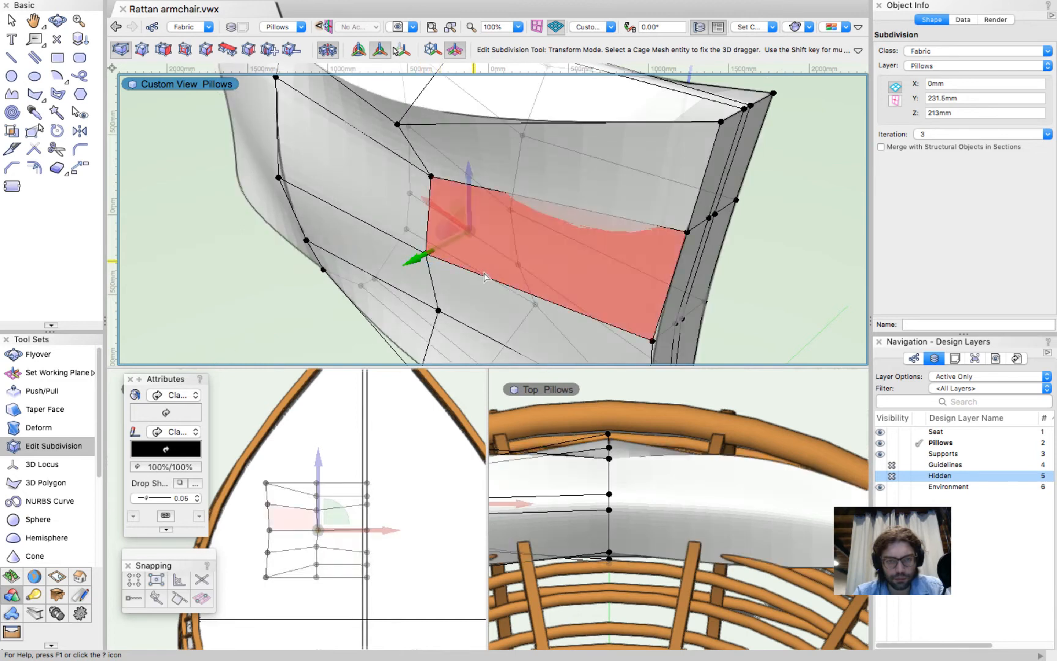
Scale the column's top and bottom corner vertices on both faces inward across the pillow's thickness.
scroll(484, 272, down, 5)
click(453, 323)
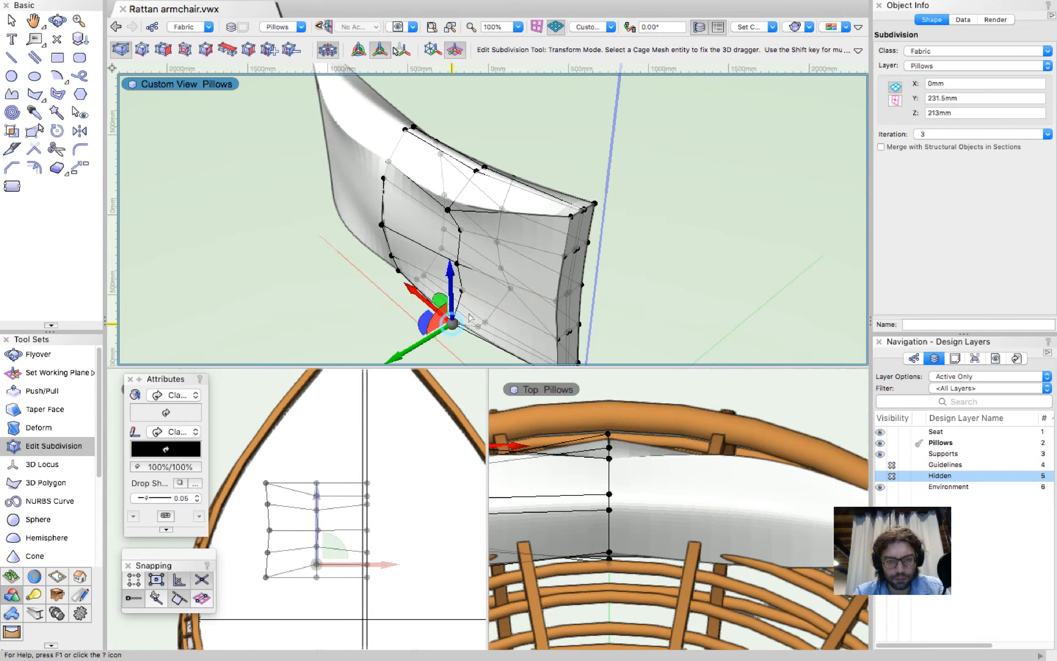
click(508, 289)
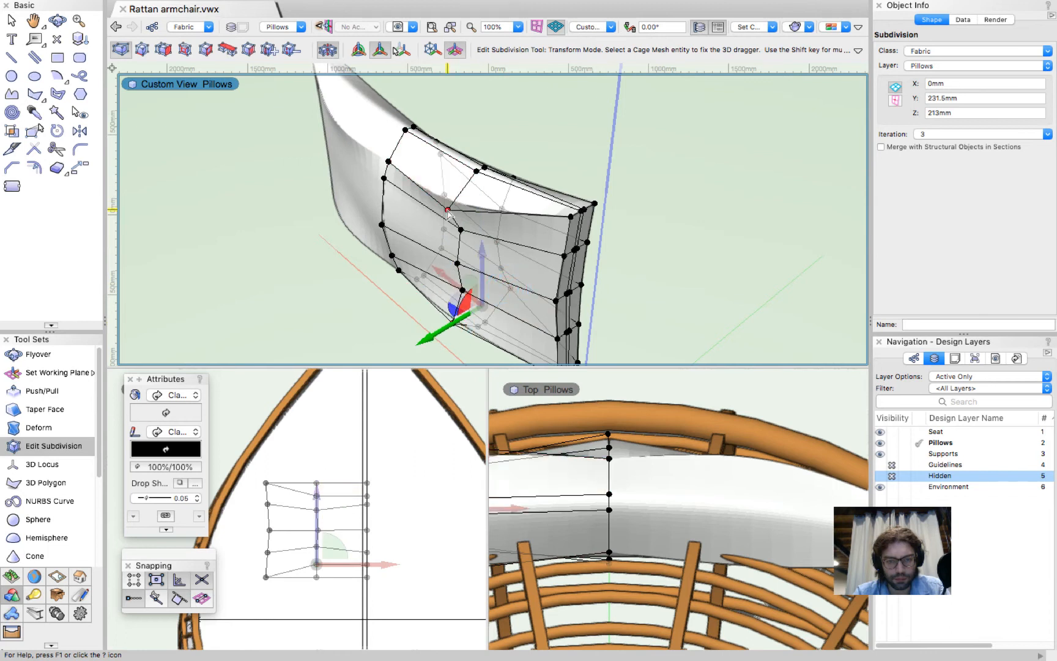
shift+click(448, 211)
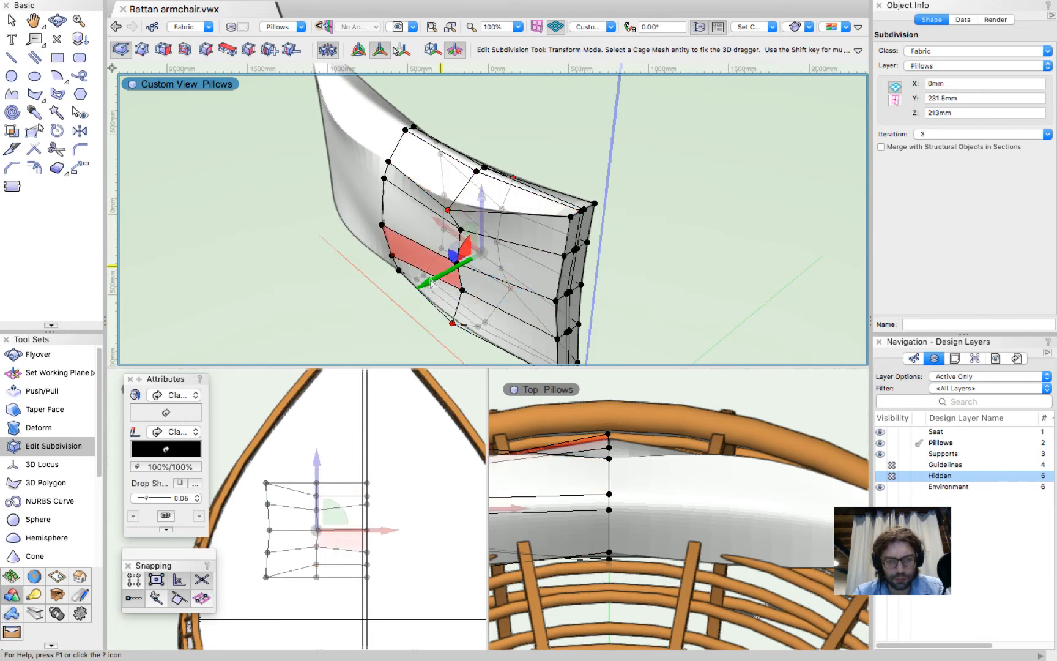
drag(428, 282, 459, 270)
Select all front-face and back-face edge vertices at the pillow's side end, leaving out the middle seam vertices.
super+middle_drag(556, 153, 557, 156)
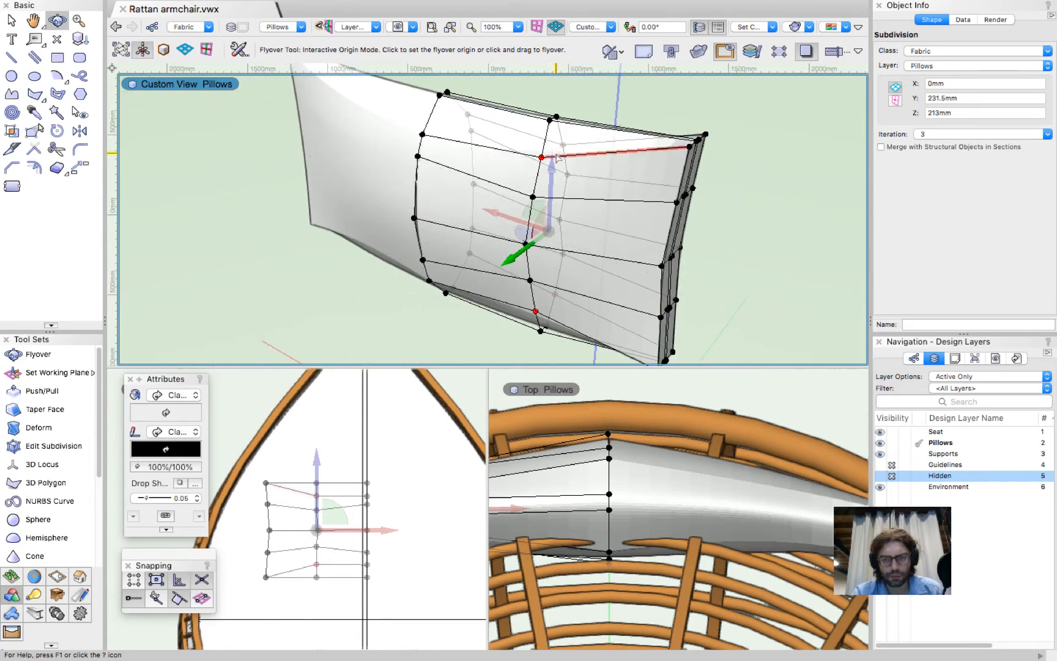
shift+click(687, 148)
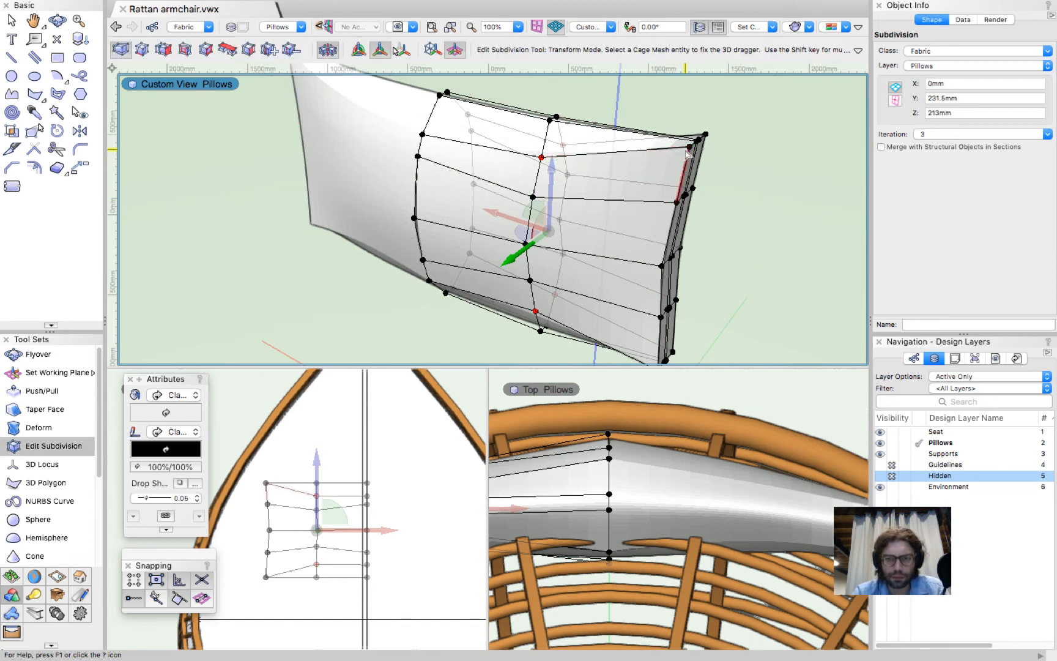
click(690, 149)
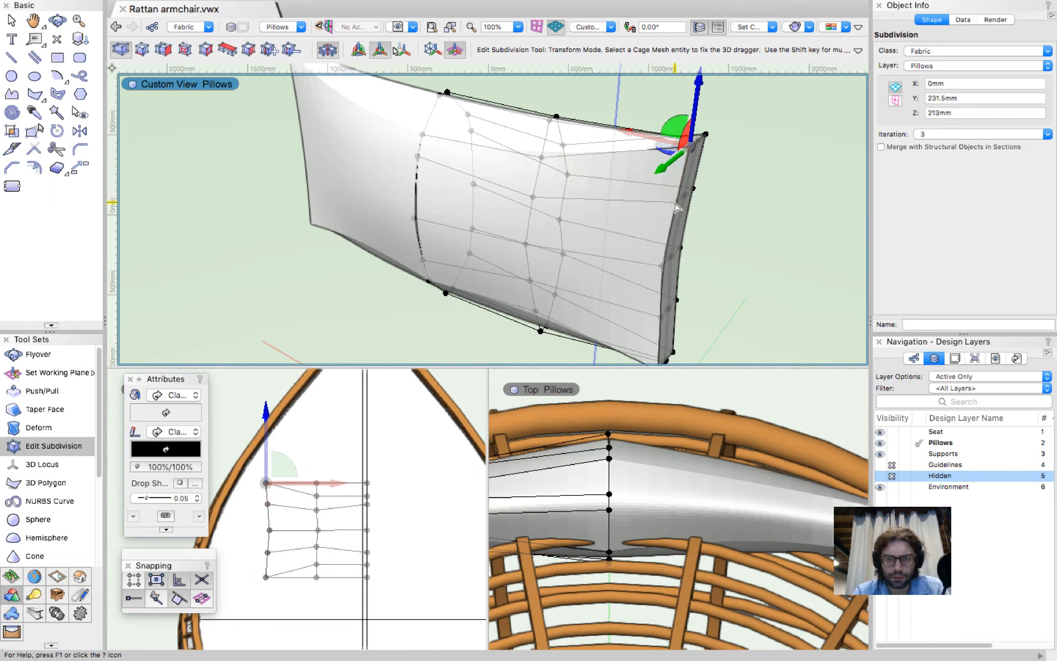
click(661, 266)
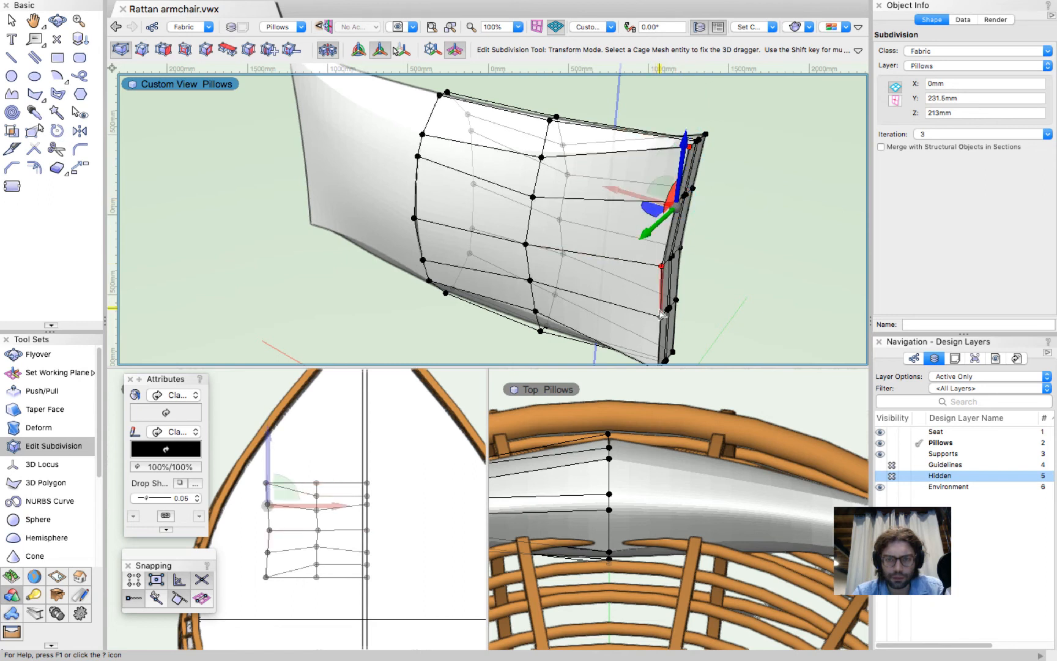
shift+click(662, 318)
scroll(517, 153, down, 1)
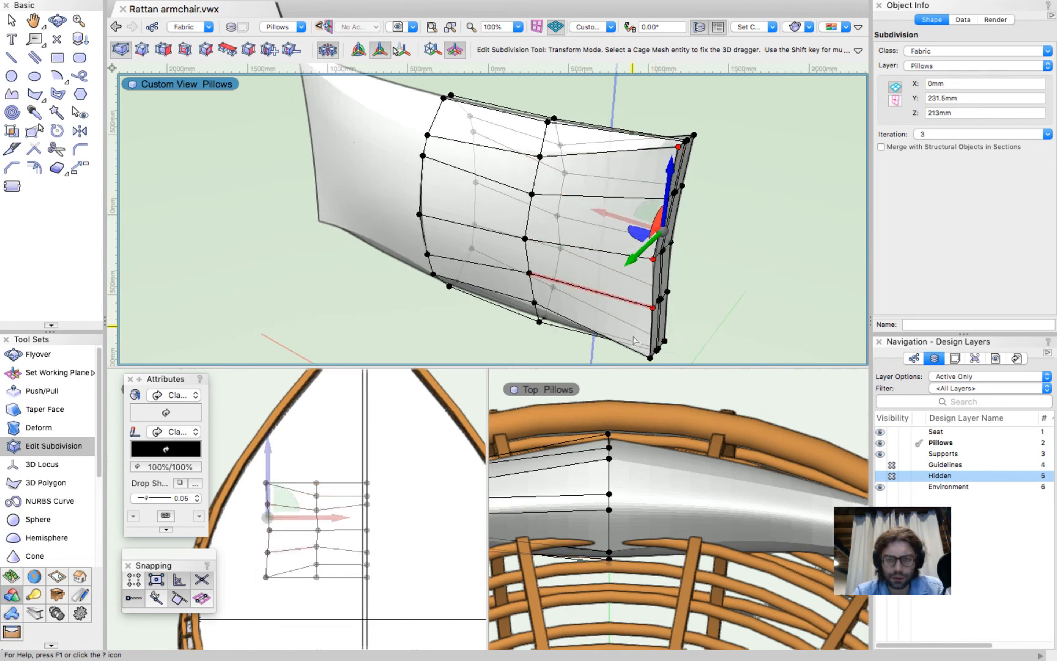
shift+click(650, 357)
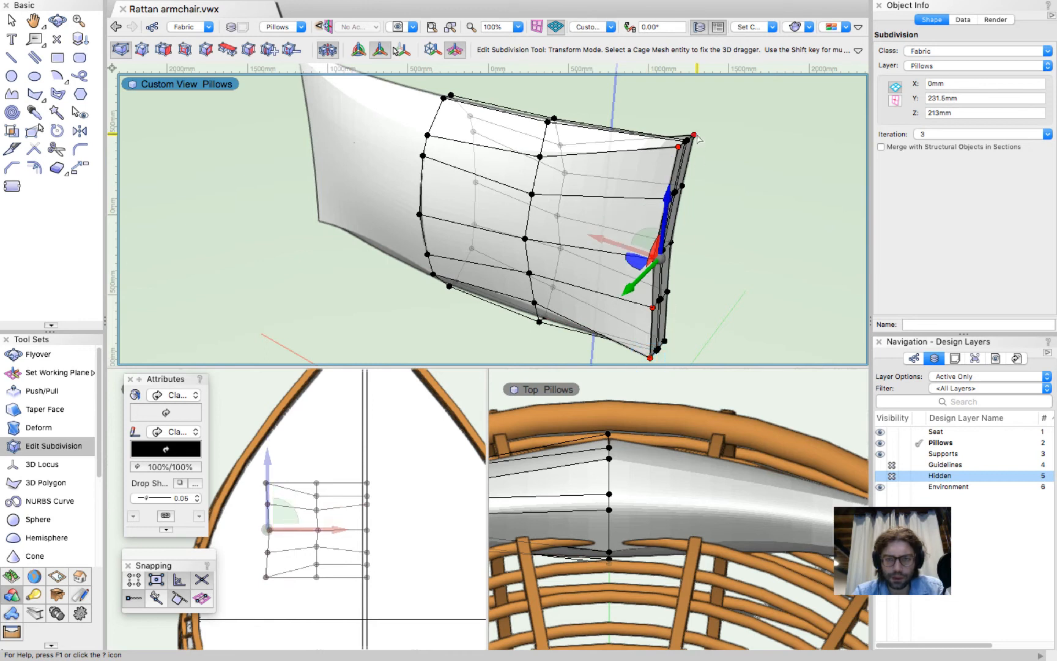
shift+click(695, 135)
shift+click(683, 186)
shift+click(671, 244)
shift+click(666, 341)
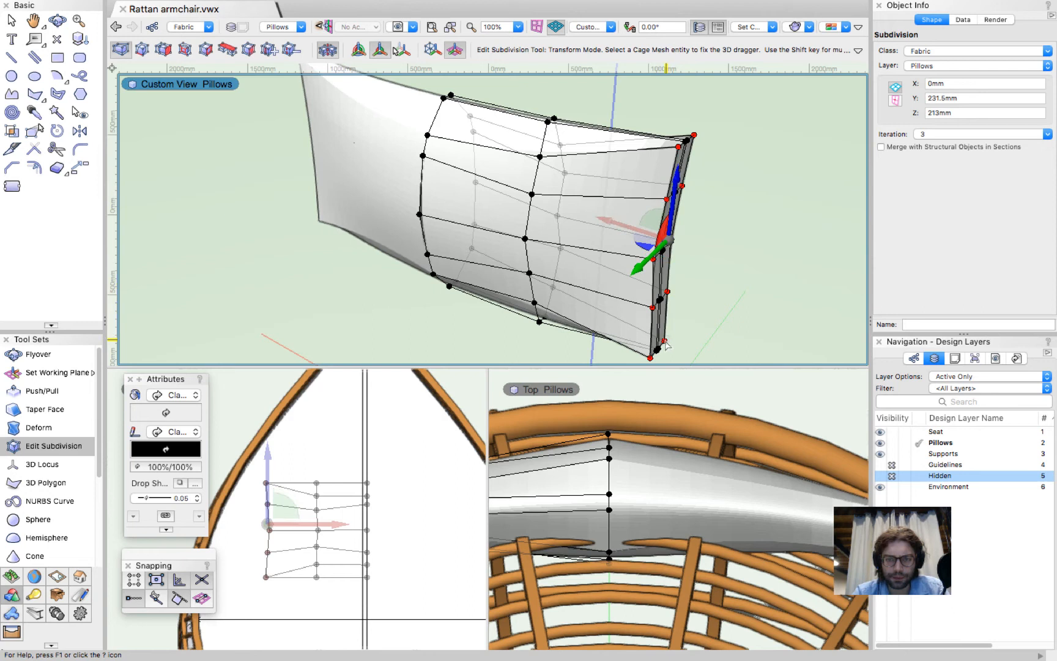
shift+click(665, 341)
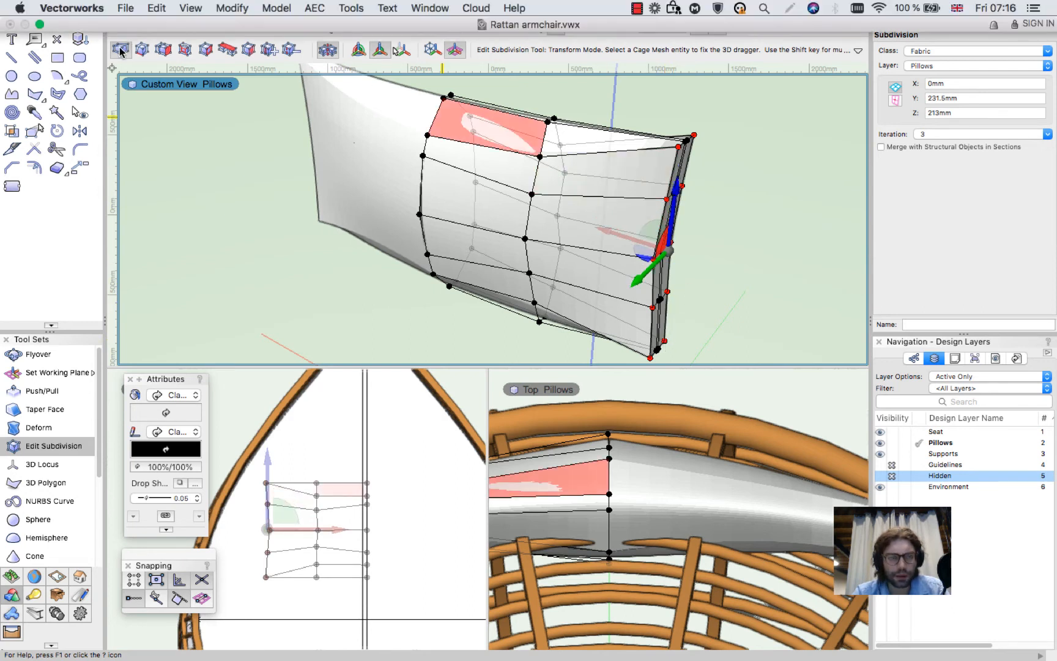
Move the selected side-end vertices about 26.5 mm horizontally toward the pillow's centre line.
click(361, 51)
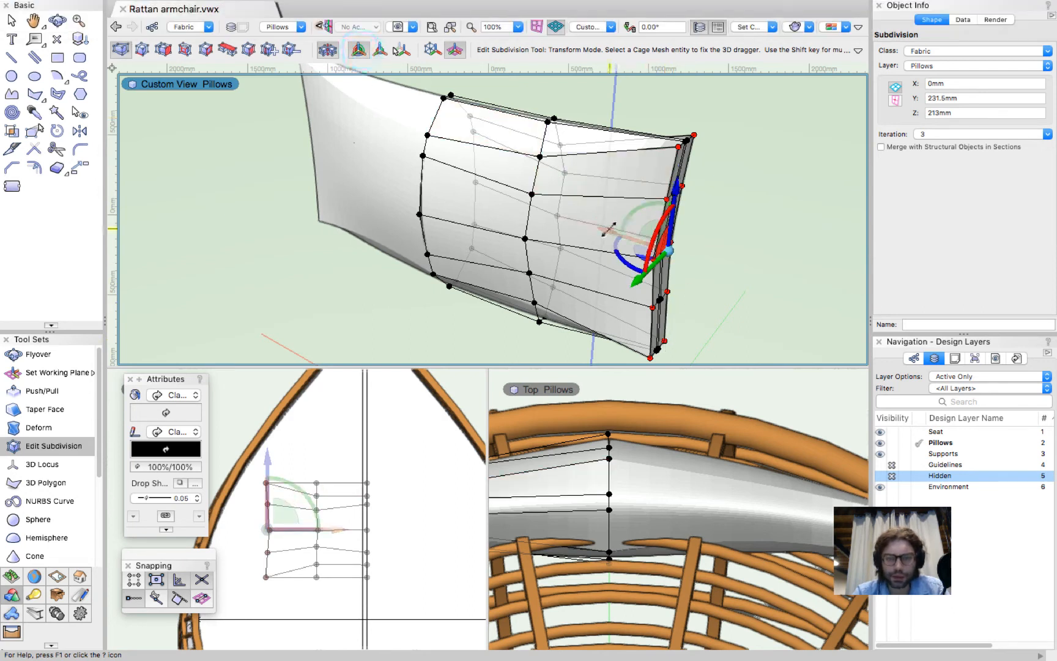
drag(606, 229, 587, 228)
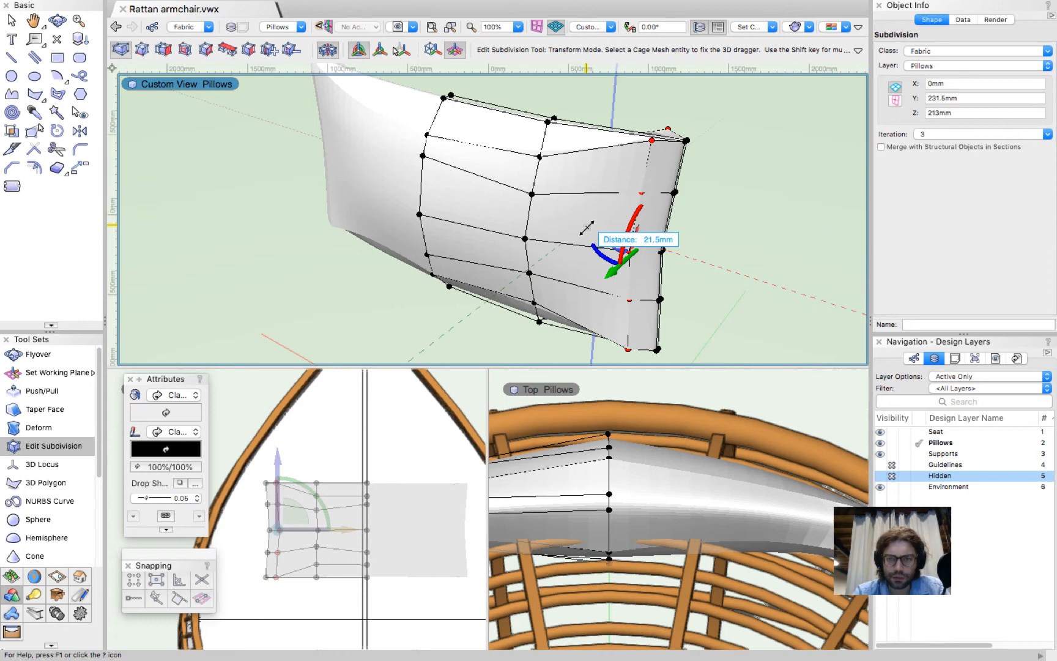
drag(583, 228, 581, 227)
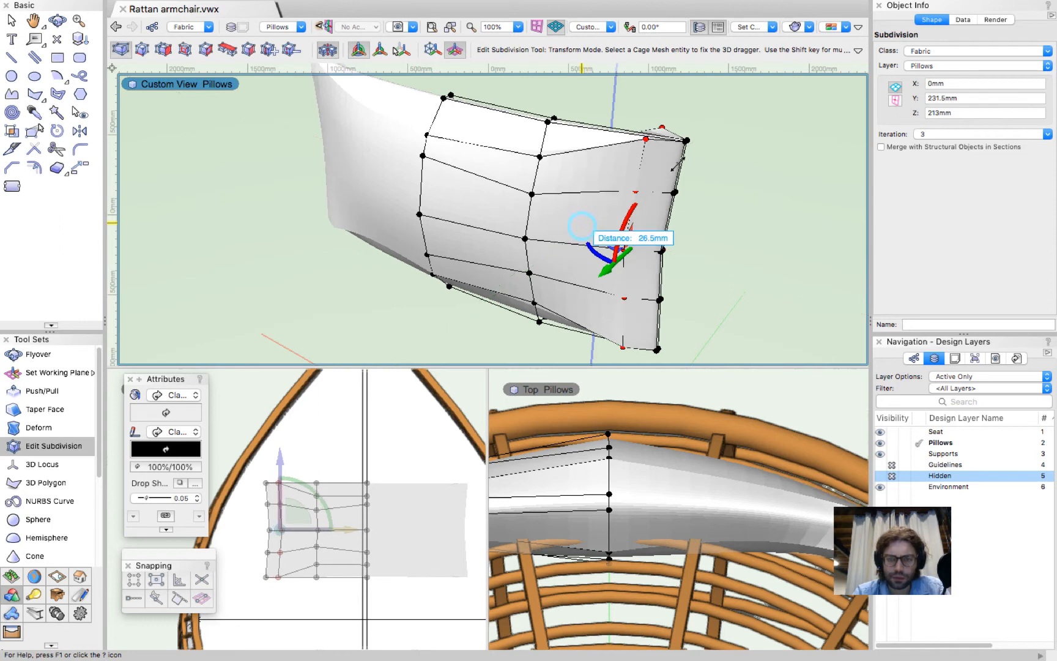
drag(581, 226, 580, 227)
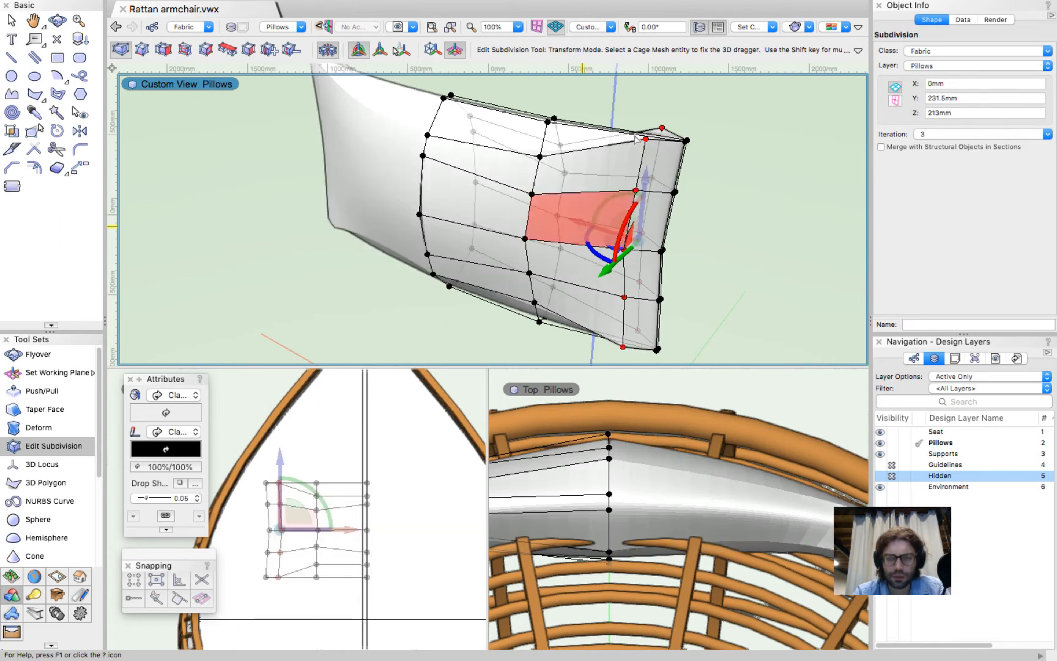
Scale the same side-end vertices vertically by about 0.7 toward mid-height.
click(378, 51)
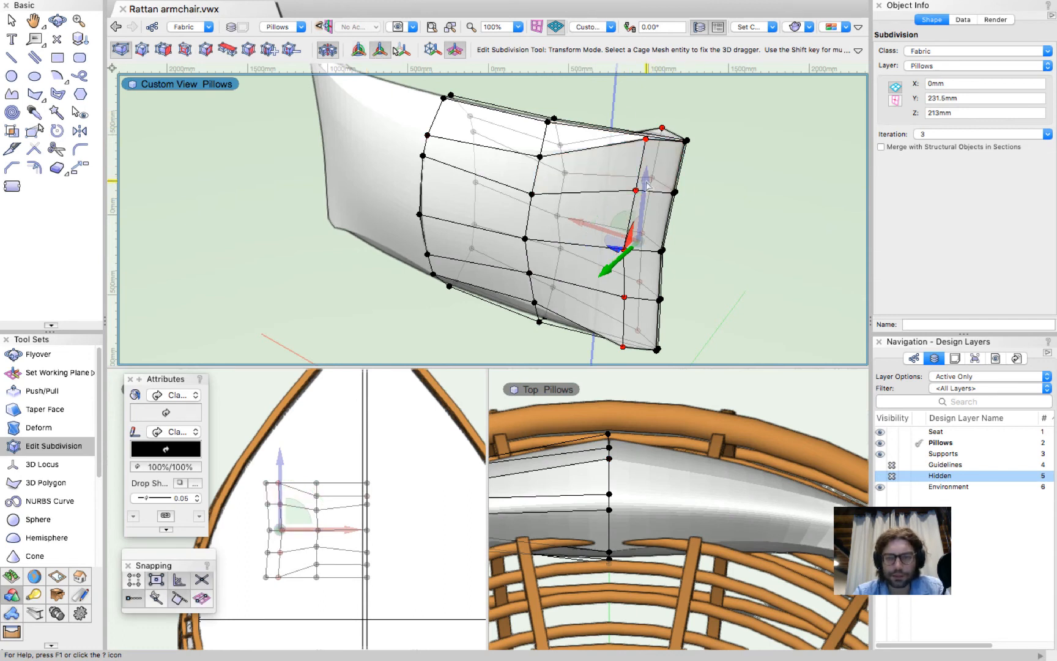
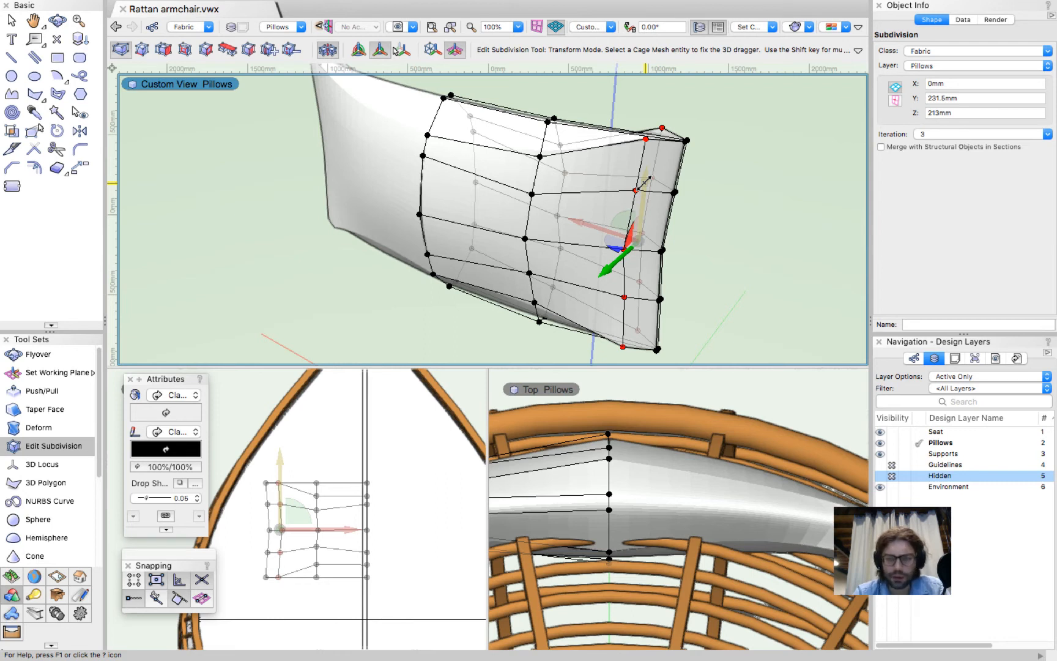
mouse_move(644, 182)
mouse_down()
mouse_move(637, 207)
mouse_move(643, 198)
mouse_up()
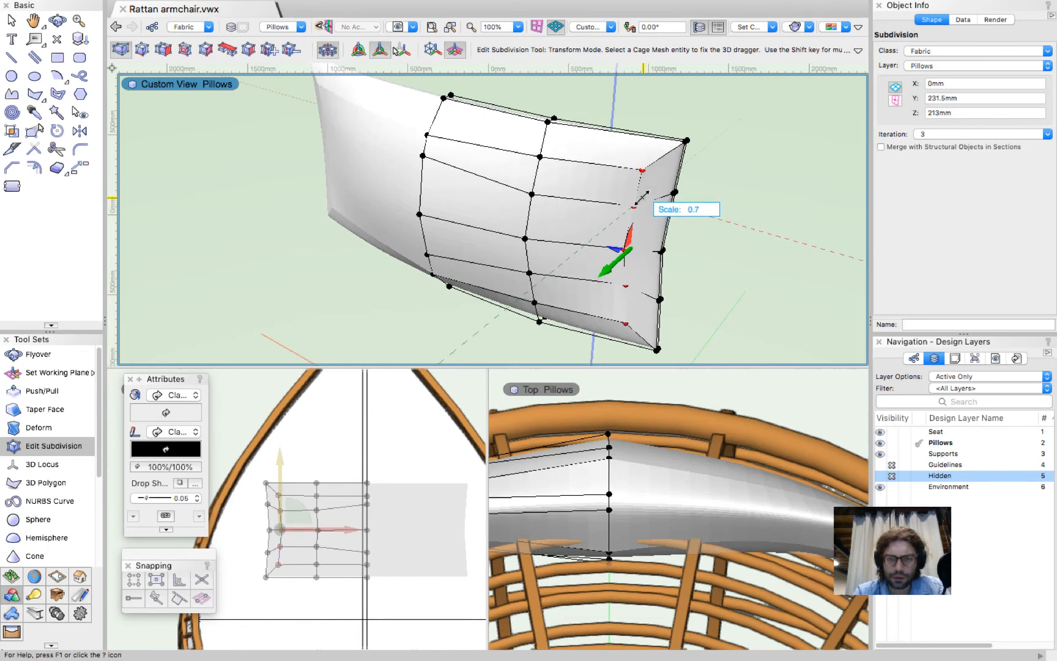
drag(727, 154, 728, 157)
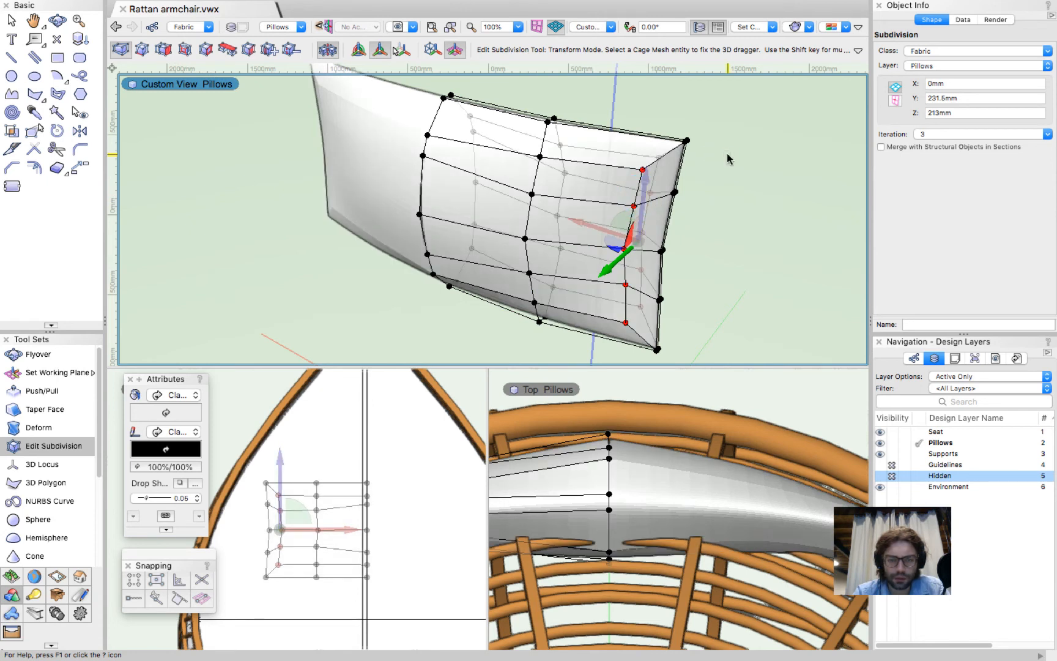
middle_drag(724, 154, 723, 154)
drag(723, 154, 723, 154)
ctrl+middle_drag(723, 154, 724, 154)
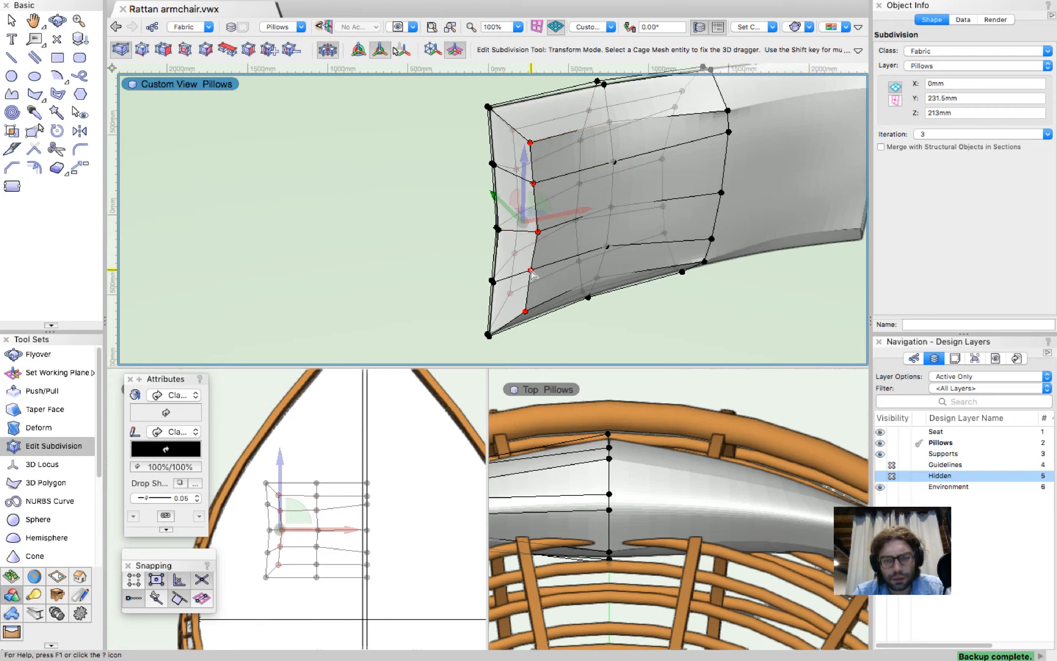
Select the top and bottom inner vertices on both faces at the pillow's side end and move them horizontally outward from the centre line.
click(525, 311)
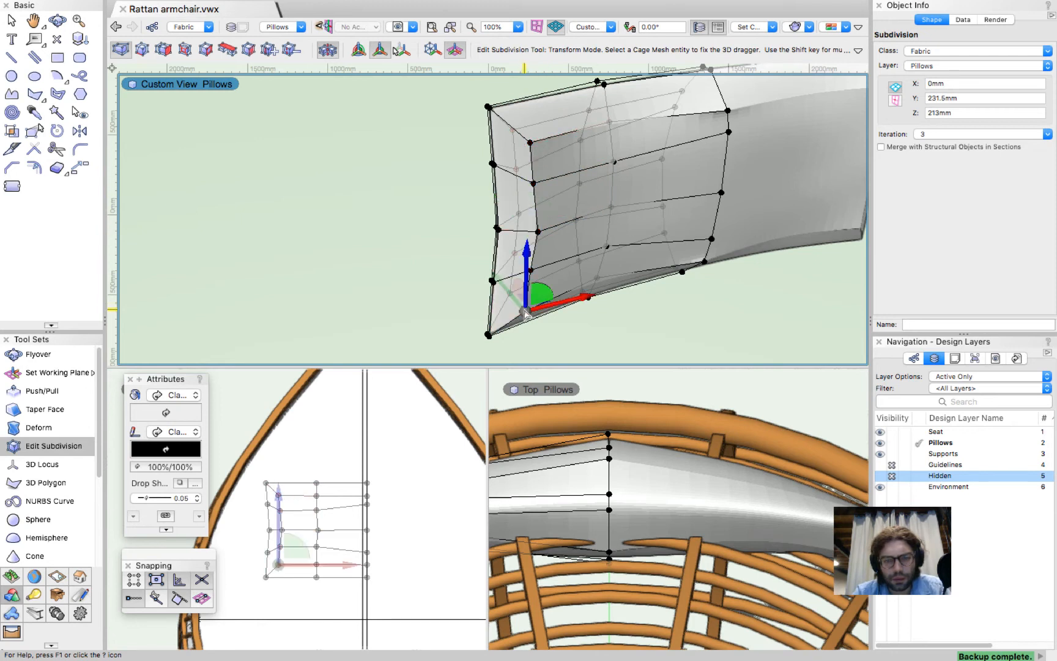
shift+click(530, 142)
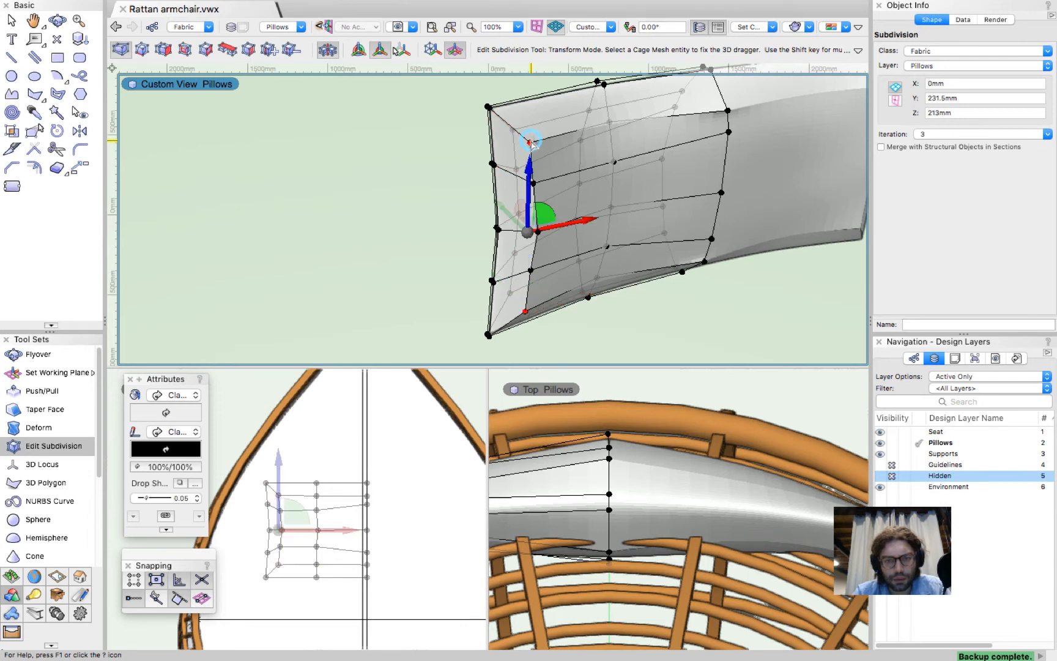
shift+click(513, 131)
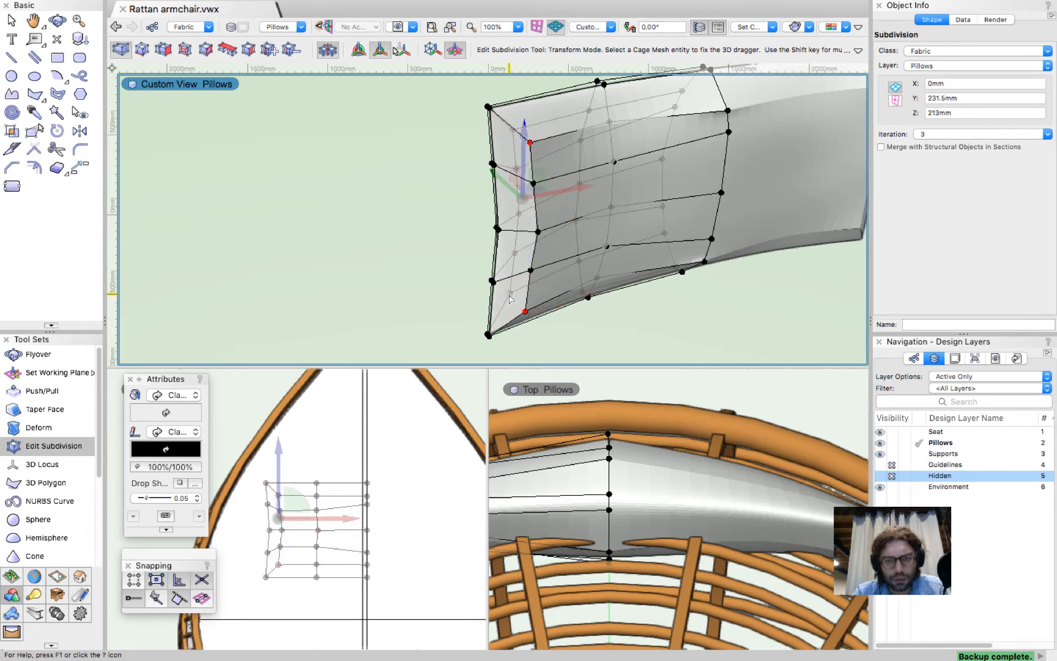
shift+click(511, 293)
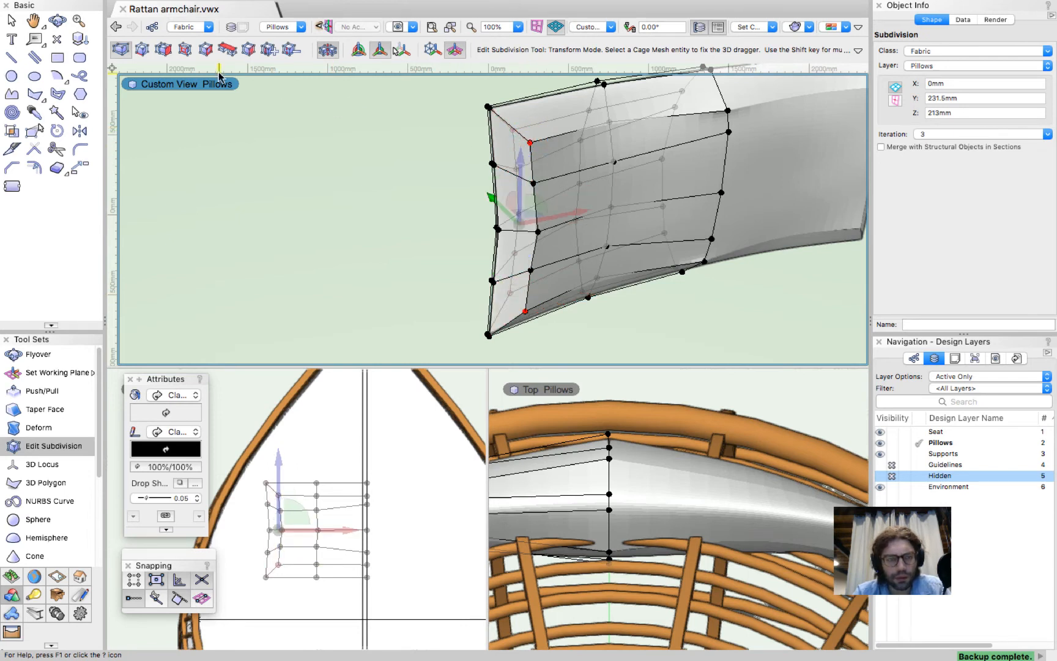
click(360, 51)
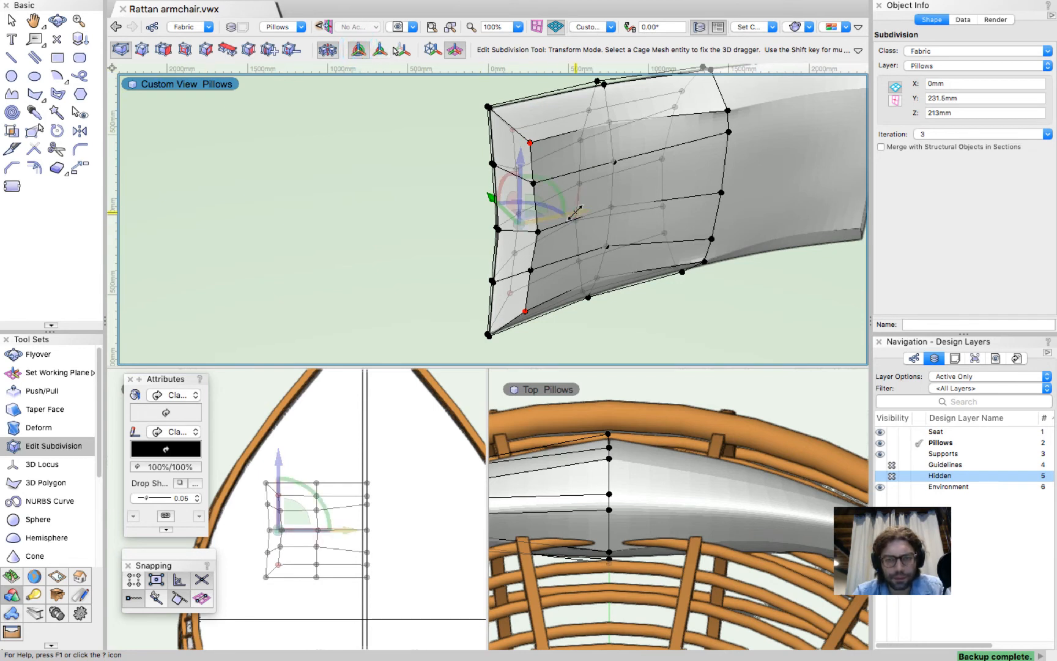
key(grave)
drag(574, 211, 561, 215)
Scale the four side-end corner vertices apart vertically, and scale them slightly inward across the pillow's thickness.
click(380, 51)
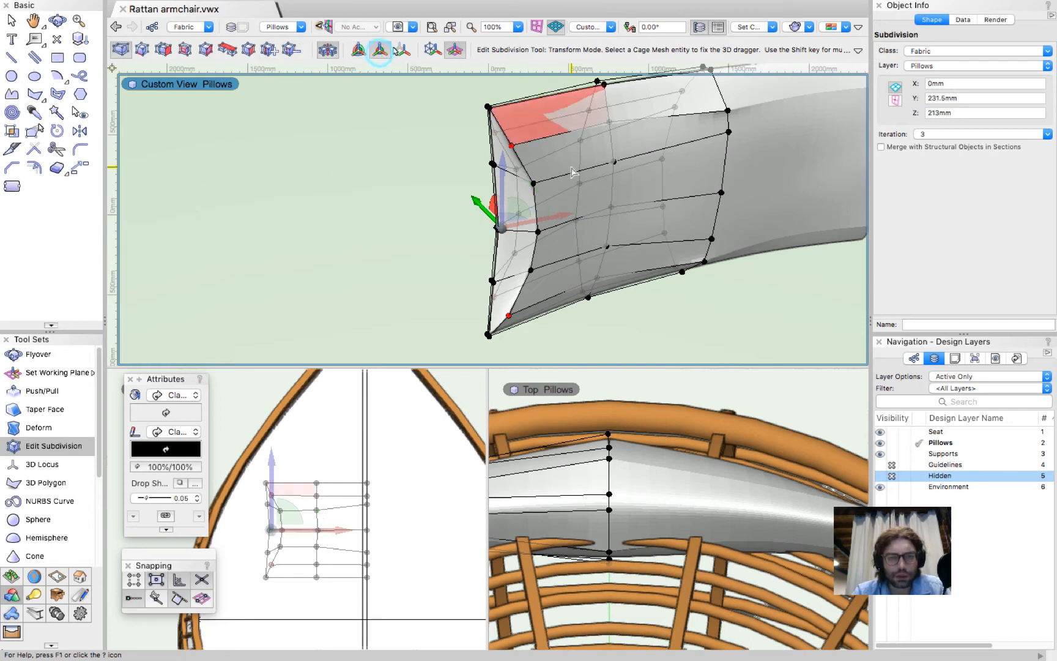
drag(501, 173, 504, 163)
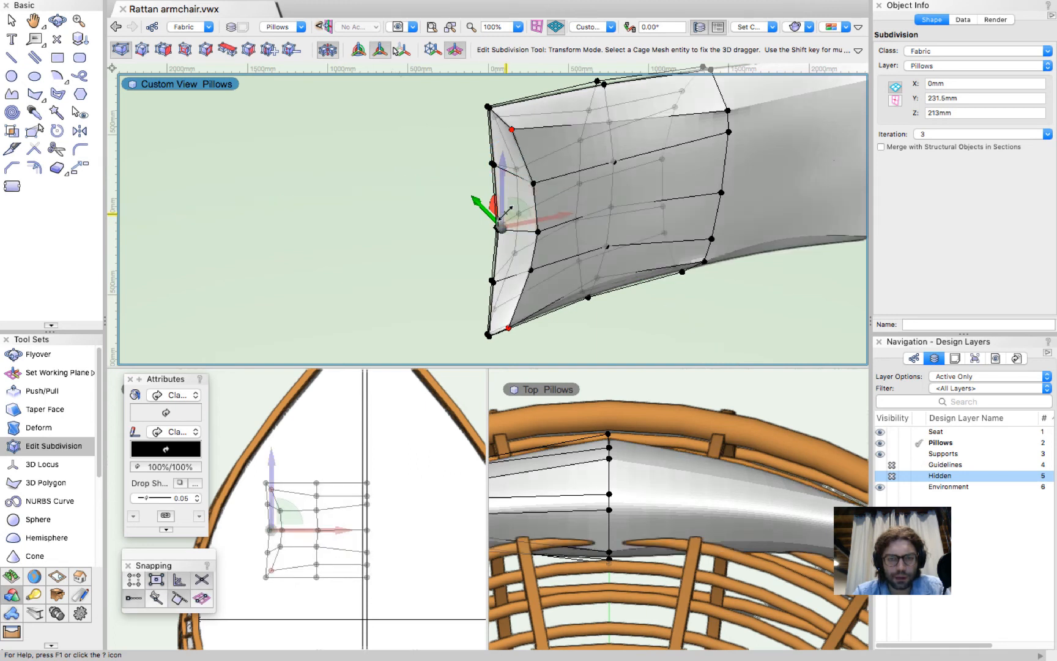
scroll(484, 214, up, 3)
drag(474, 210, 479, 219)
Select the upper and lower cage vertices on both the front and back faces along the pillow's centre line.
shift+click(728, 130)
click(727, 130)
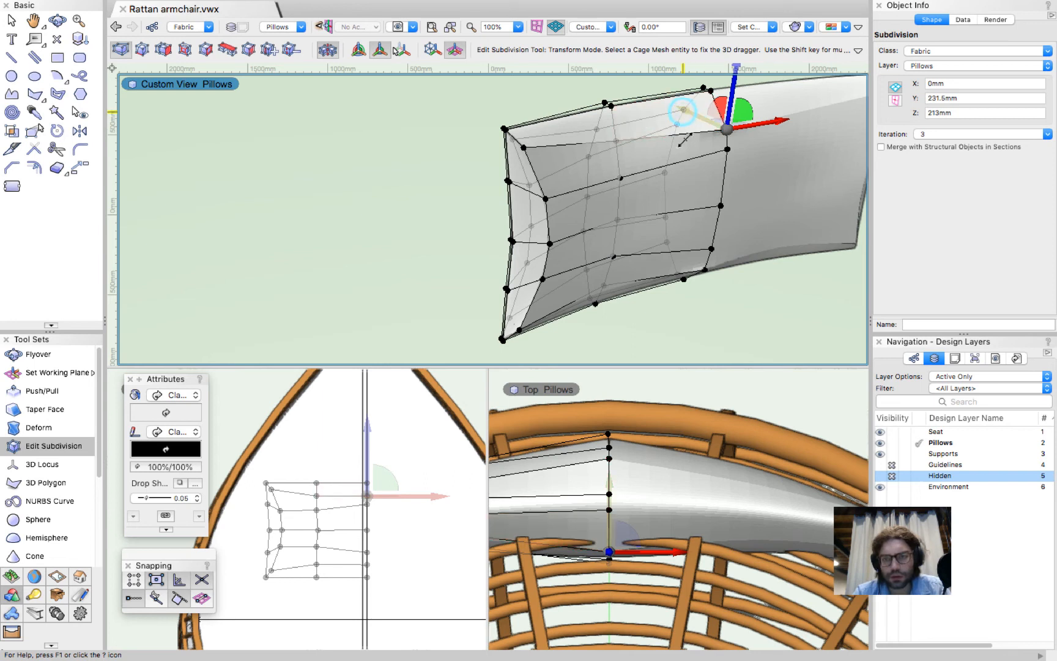
click(684, 112)
key(Escape)
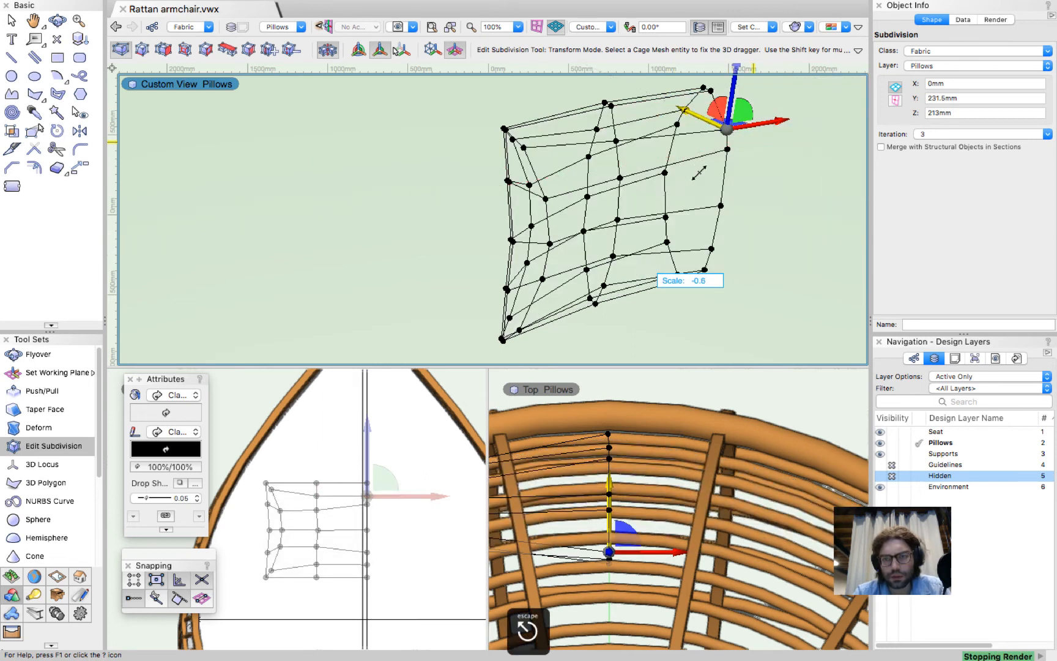
key(Escape)
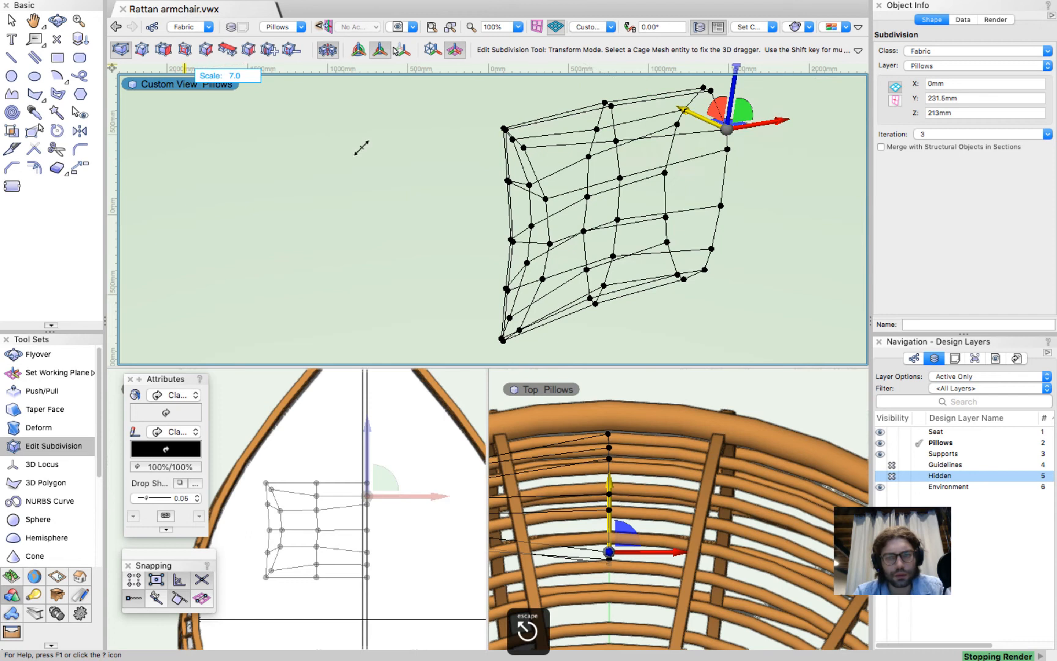
click(358, 49)
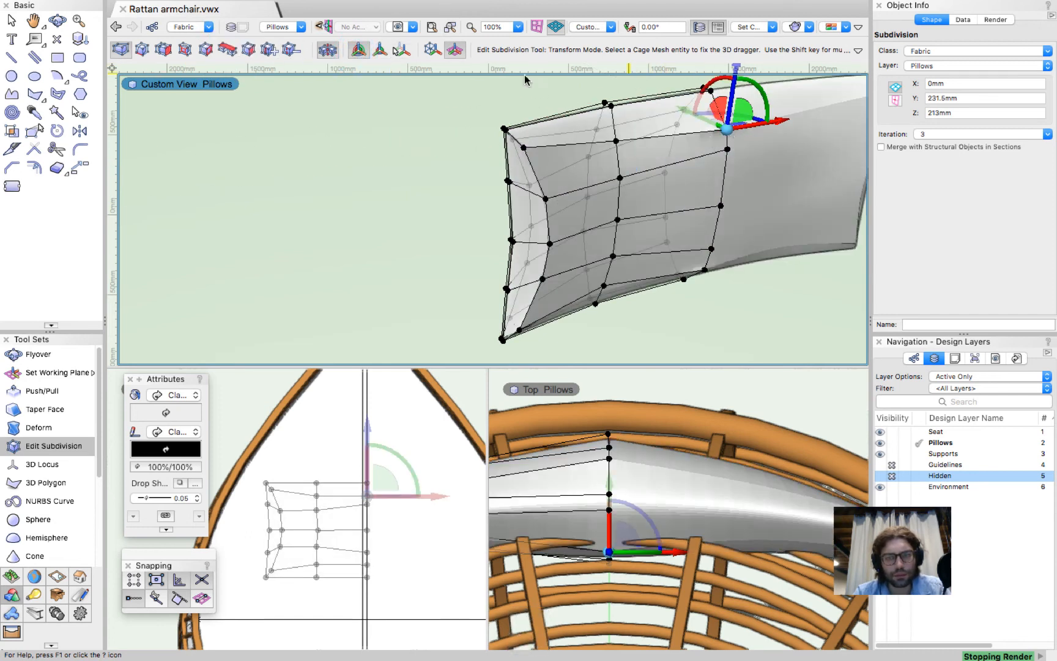
scroll(687, 119, up, 3)
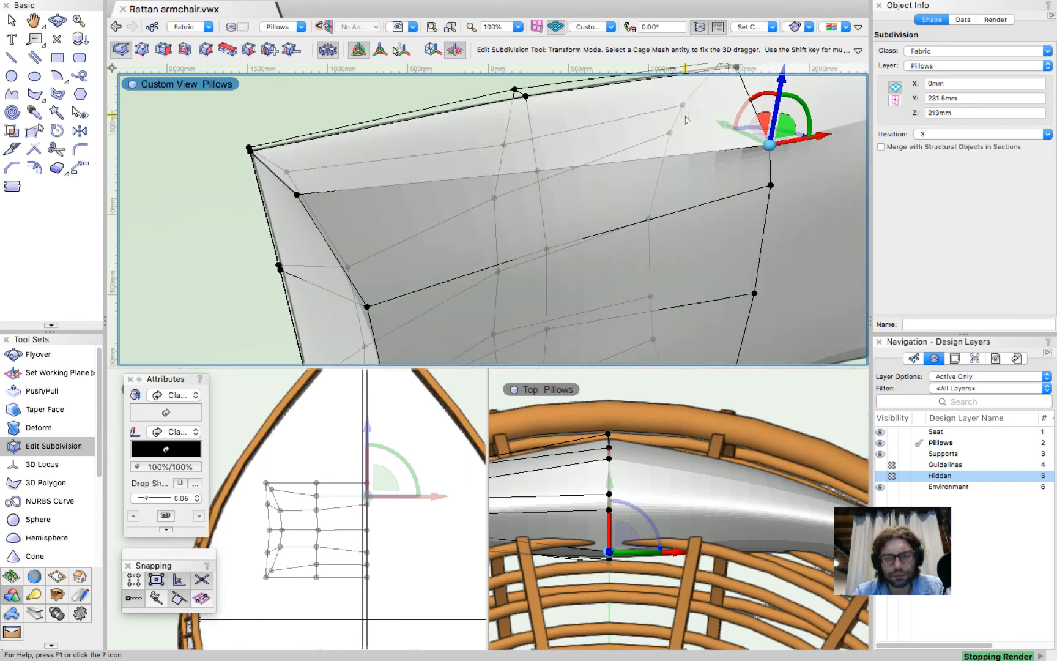
click(682, 106)
scroll(648, 293, down, 3)
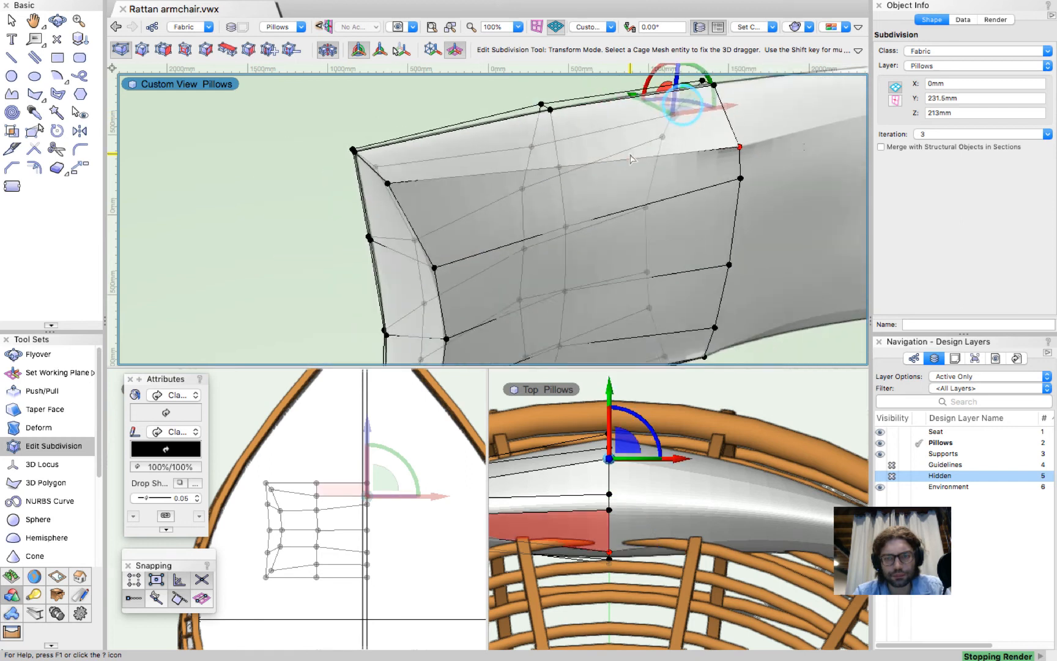
shift+click(646, 288)
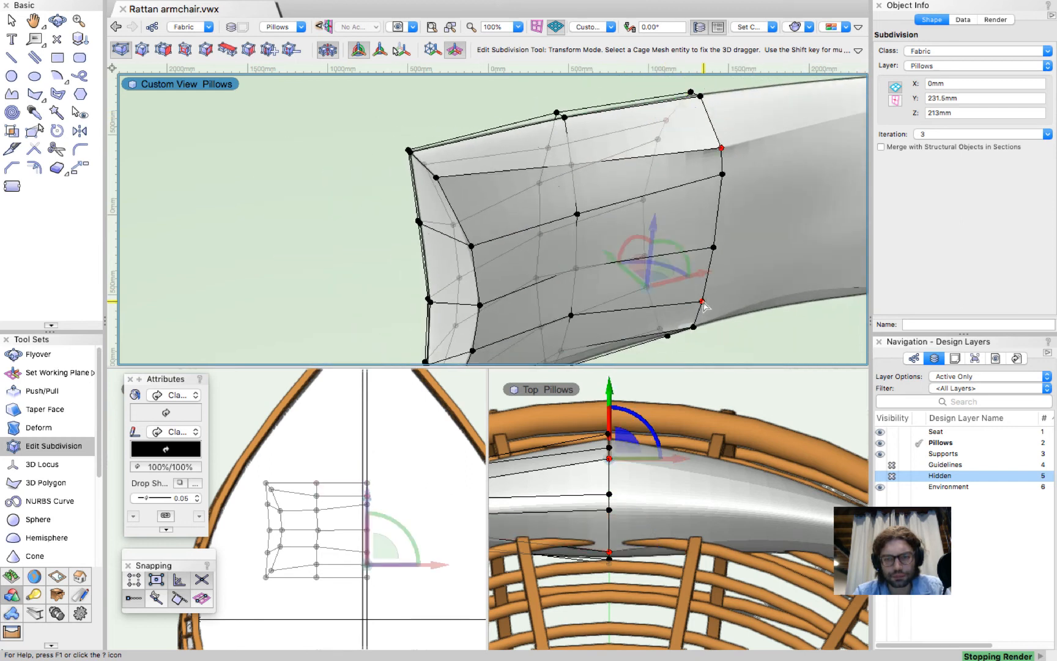
click(702, 301)
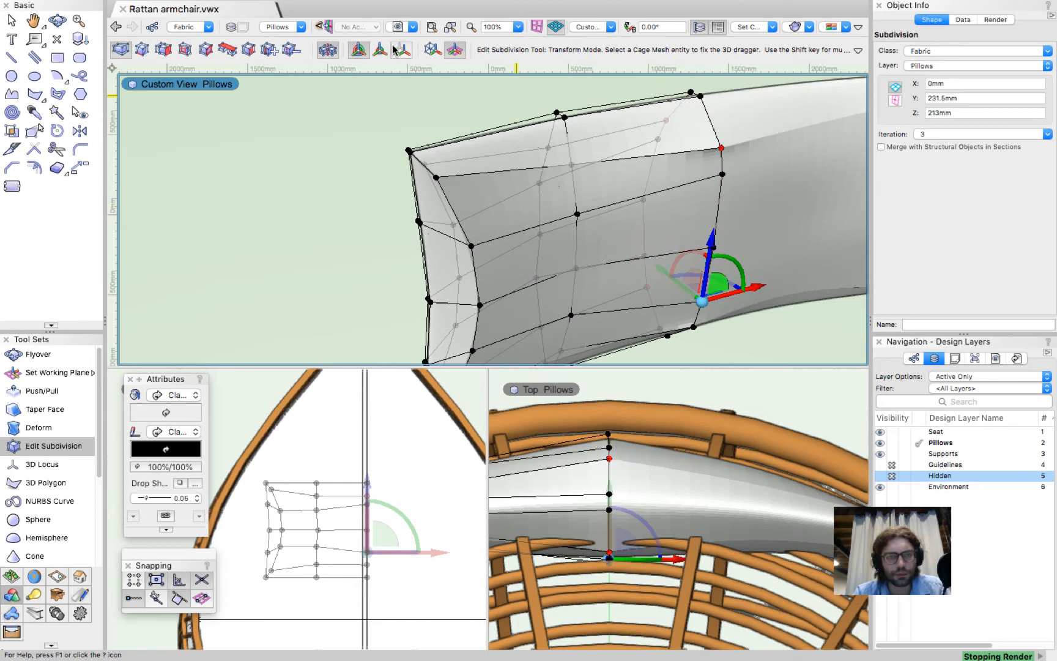
Reposition the 3D dragger's origin to the middle of the pillow's height and thickness on the centre line.
click(401, 49)
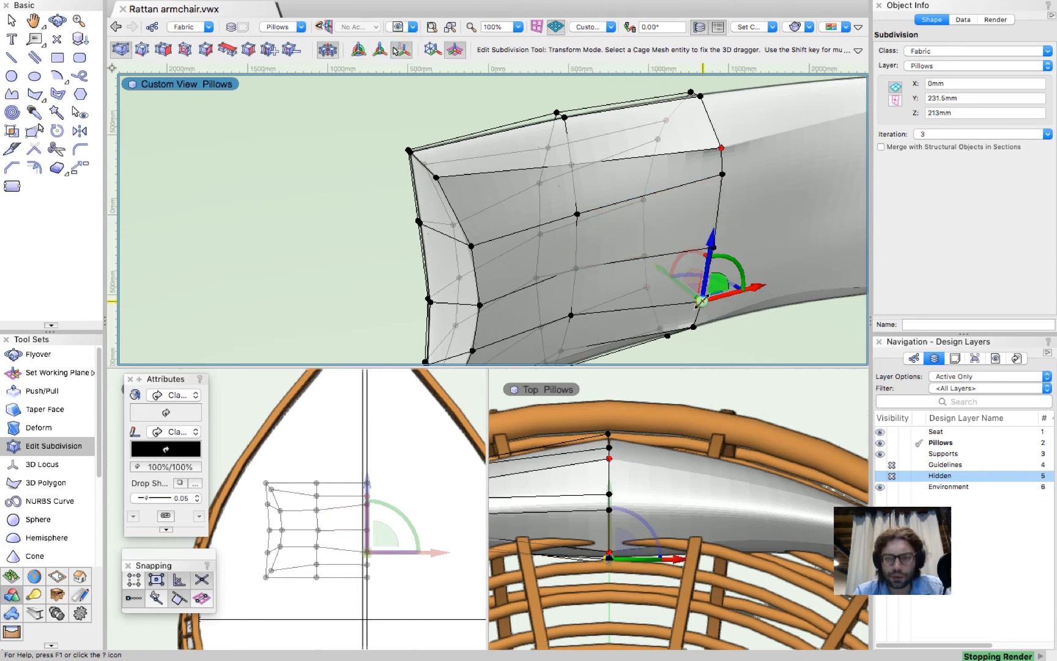
click(702, 301)
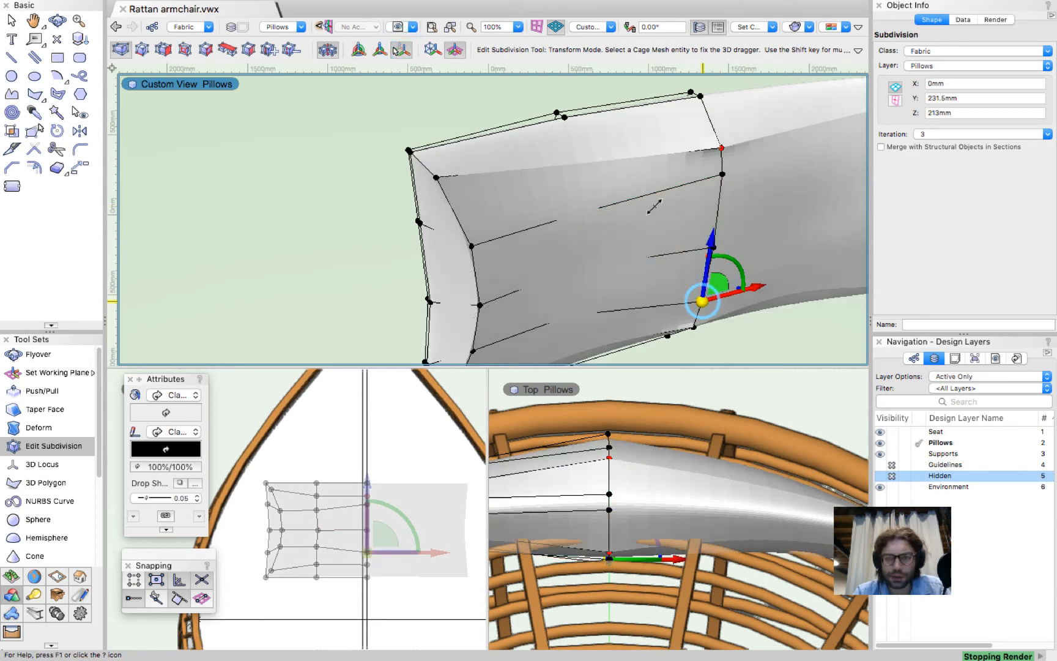
click(608, 494)
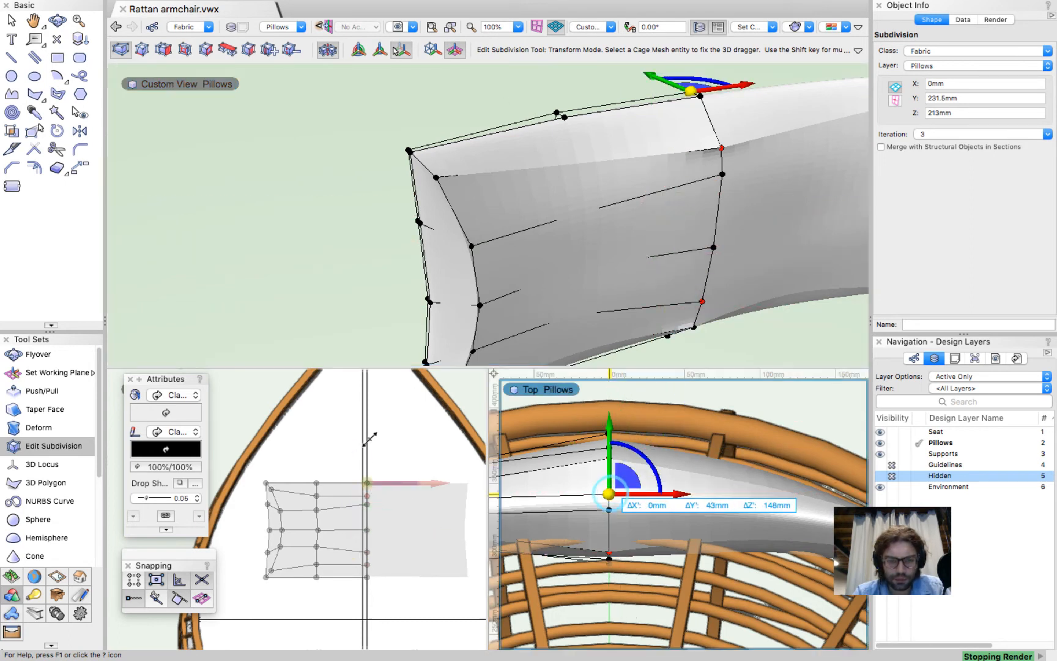
click(372, 469)
scroll(372, 465, up, 3)
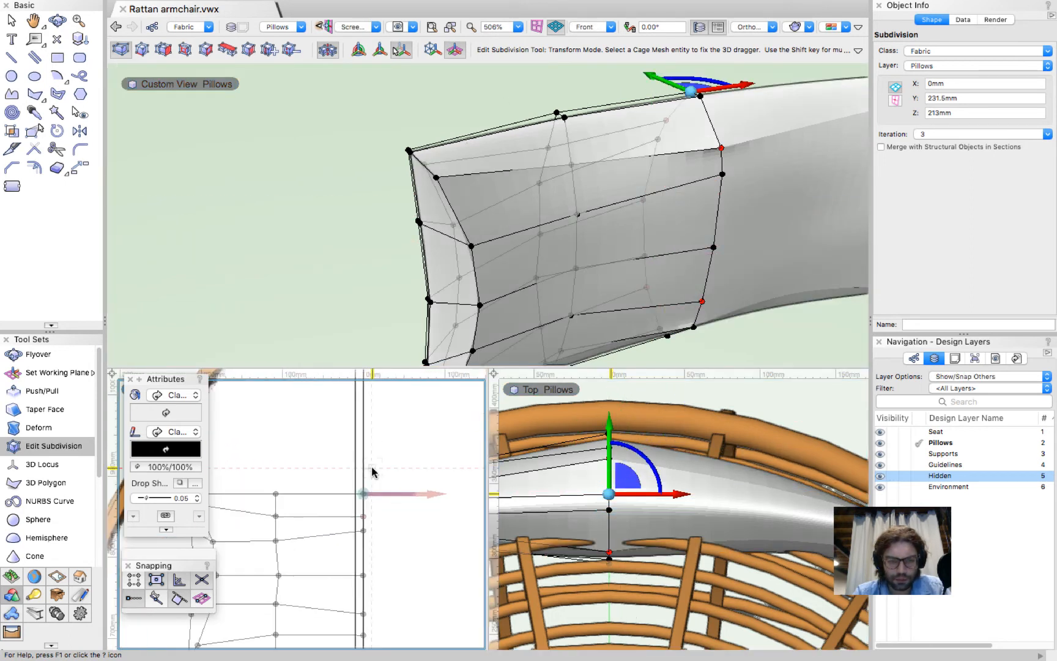
scroll(364, 493, down, 6)
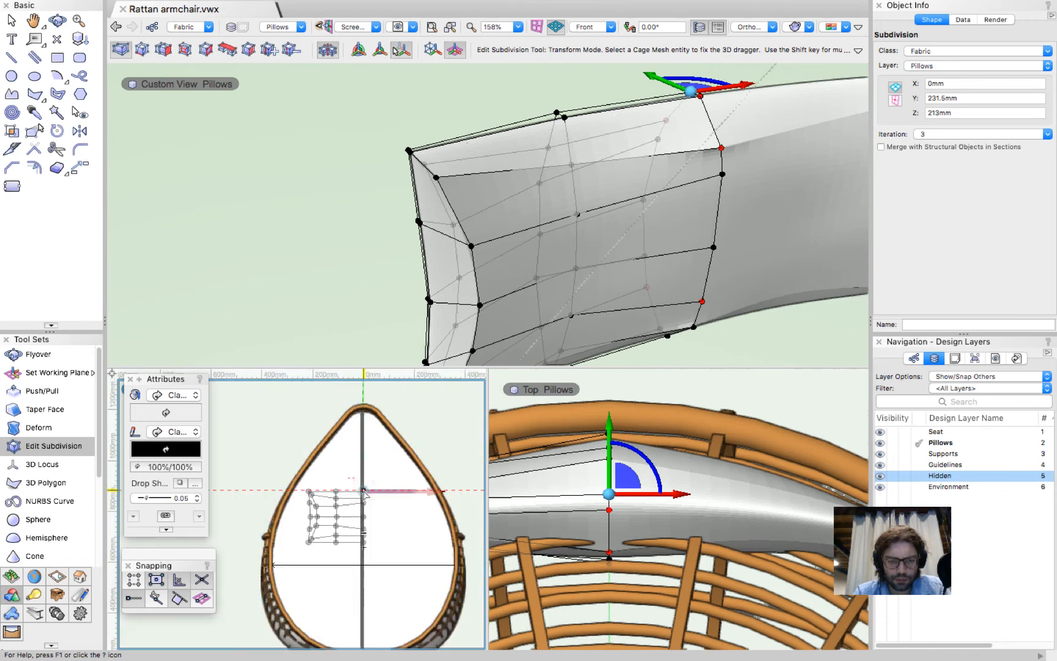
click(659, 208)
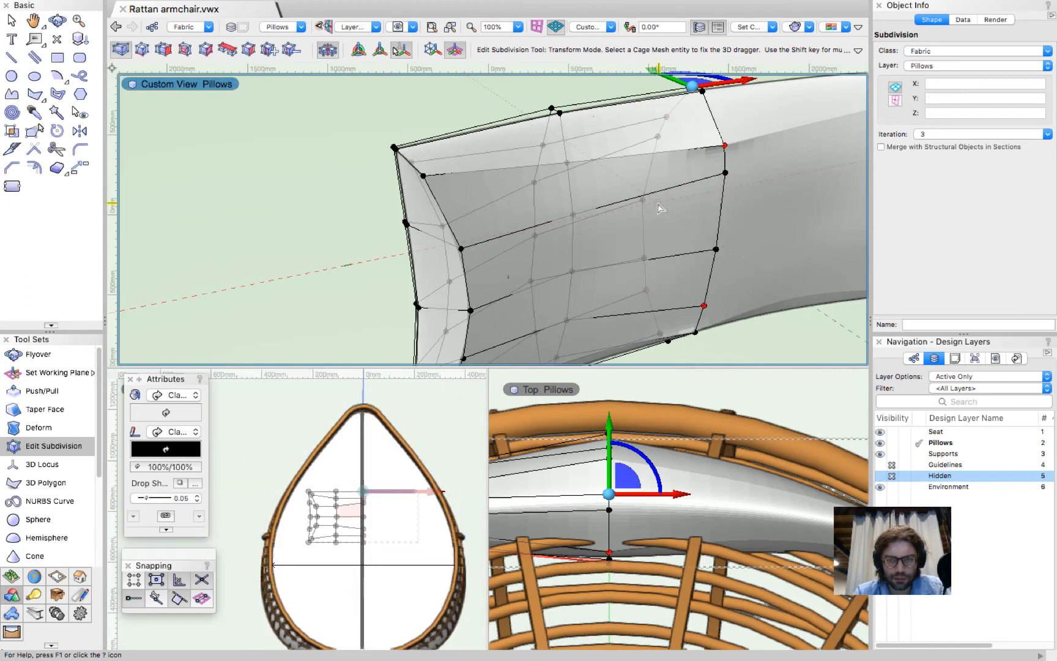
scroll(659, 208, down, 3)
drag(669, 79, 703, 176)
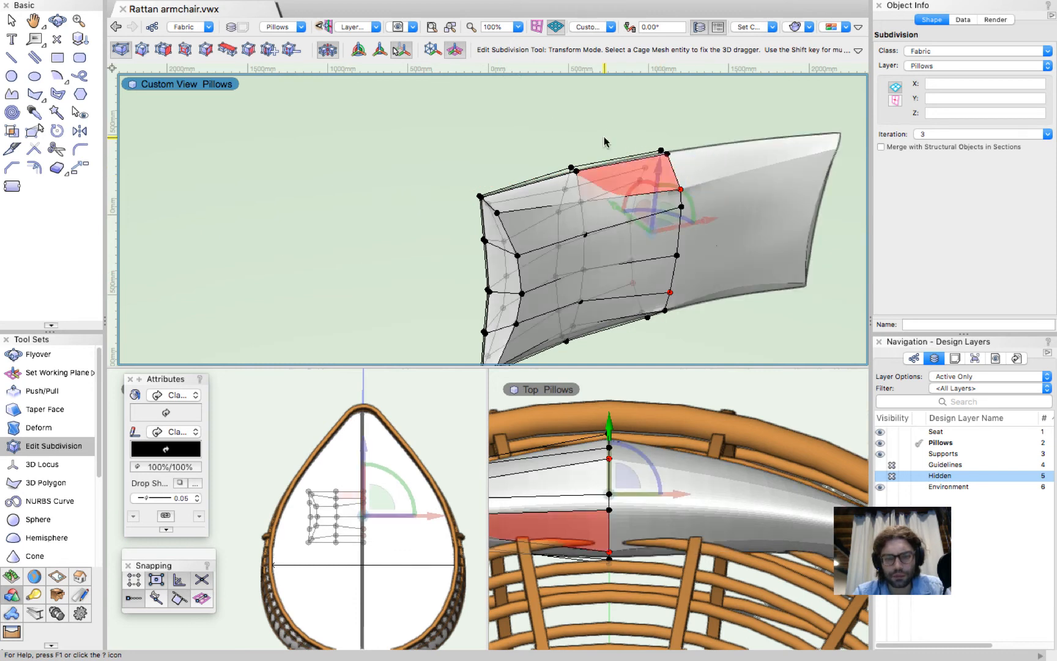
Scale the selected centre-line vertices slightly inward across the pillow's thickness.
click(381, 51)
scroll(693, 182, up, 3)
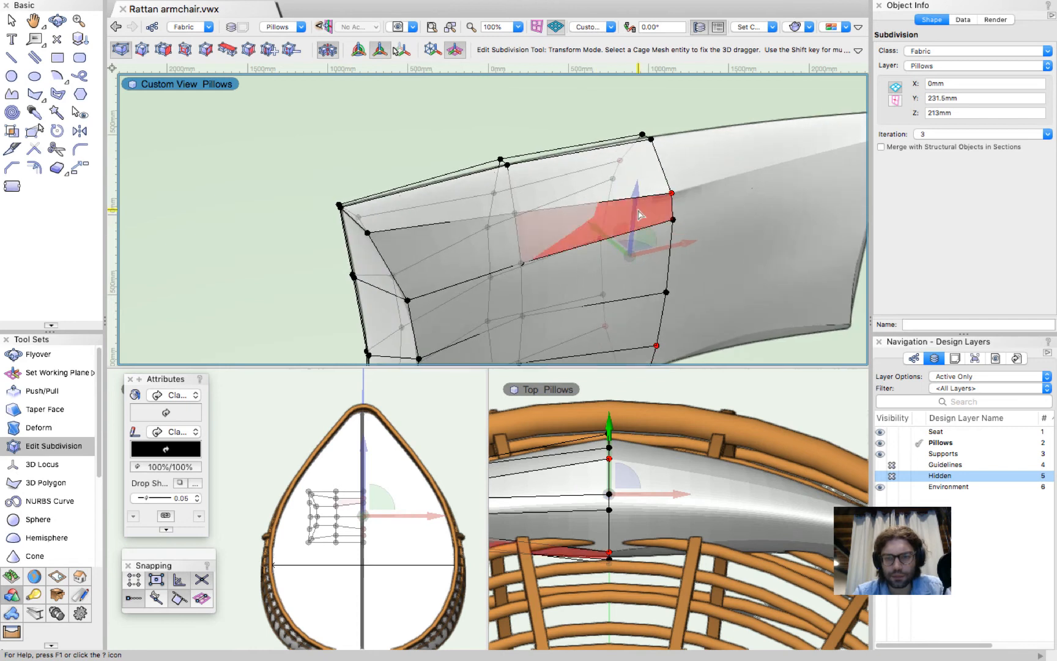
drag(632, 201, 608, 221)
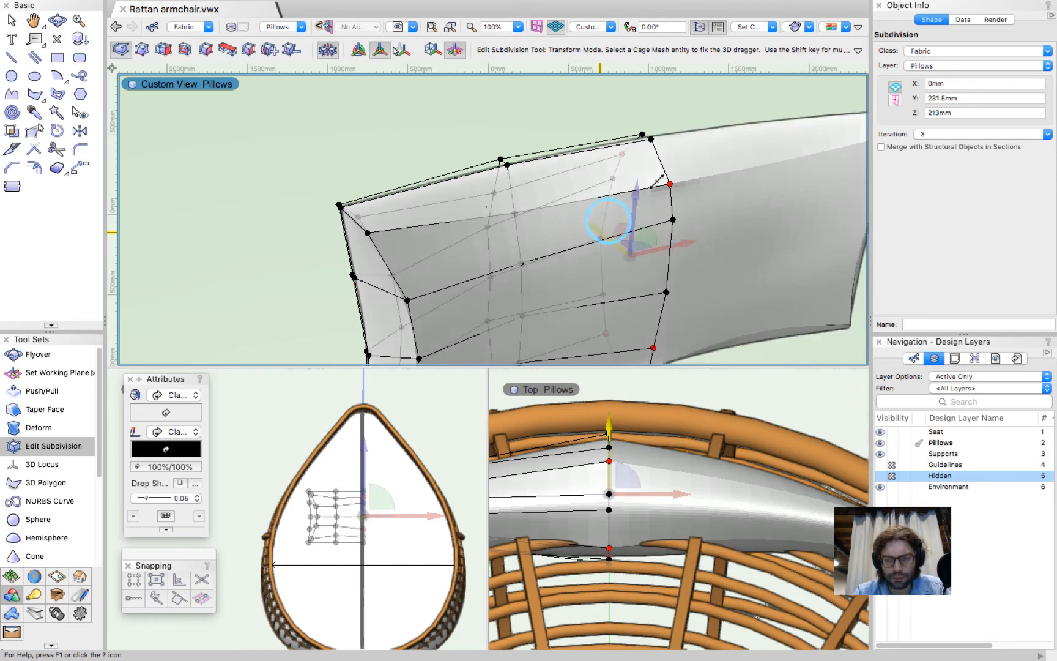
Move the front-face vertex just above the bottom edge on the centre line inward across the pillow's thickness, then fine-tune its depth.
scroll(712, 183, down, 3)
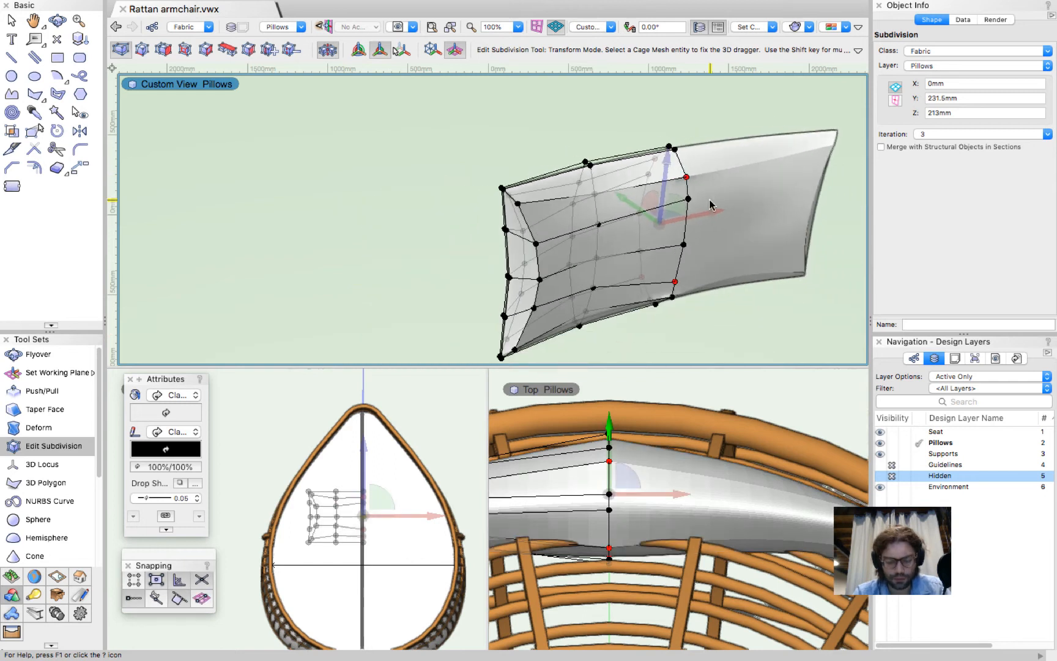
key(shift+c)
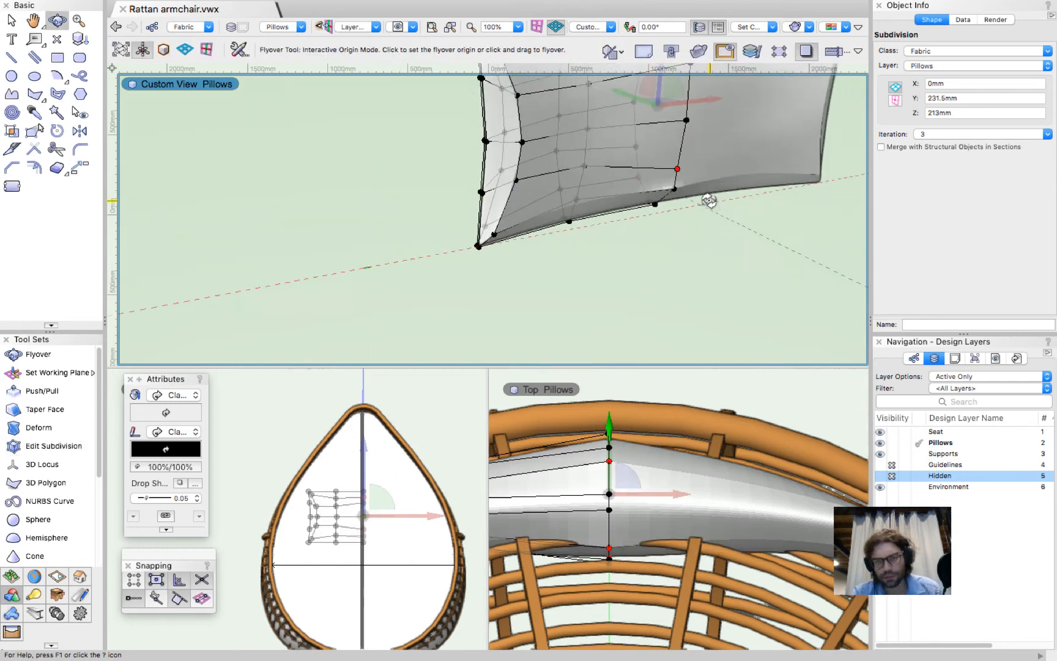
drag(709, 200, 709, 200)
mouse_move(710, 201)
ctrl+middle_down()
mouse_move(705, 209)
mouse_move(718, 205)
ctrl+middle_up()
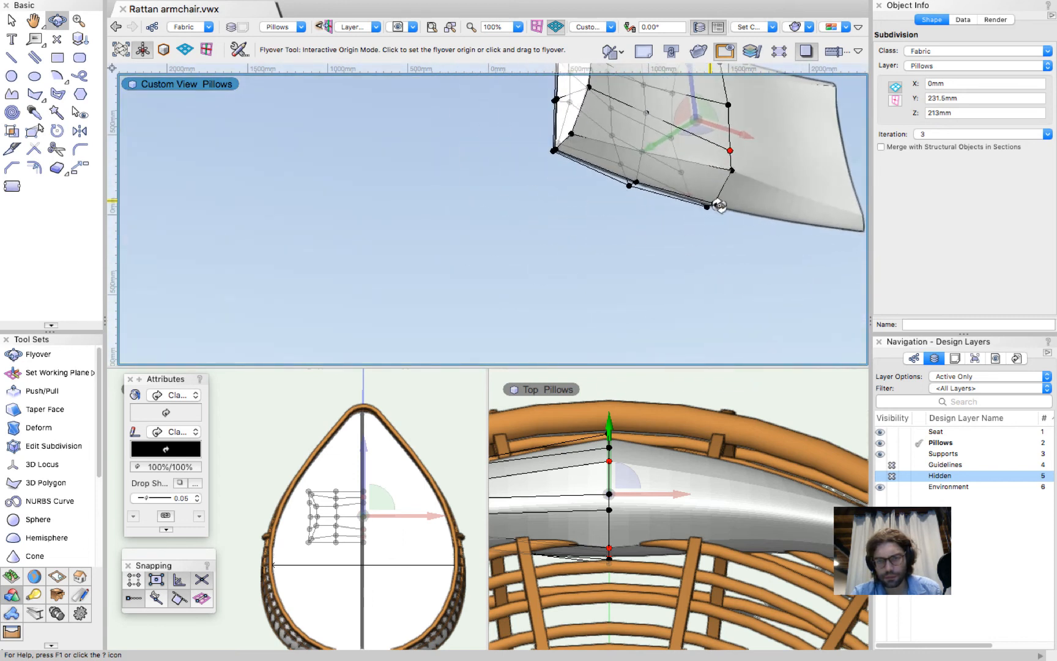
click(732, 172)
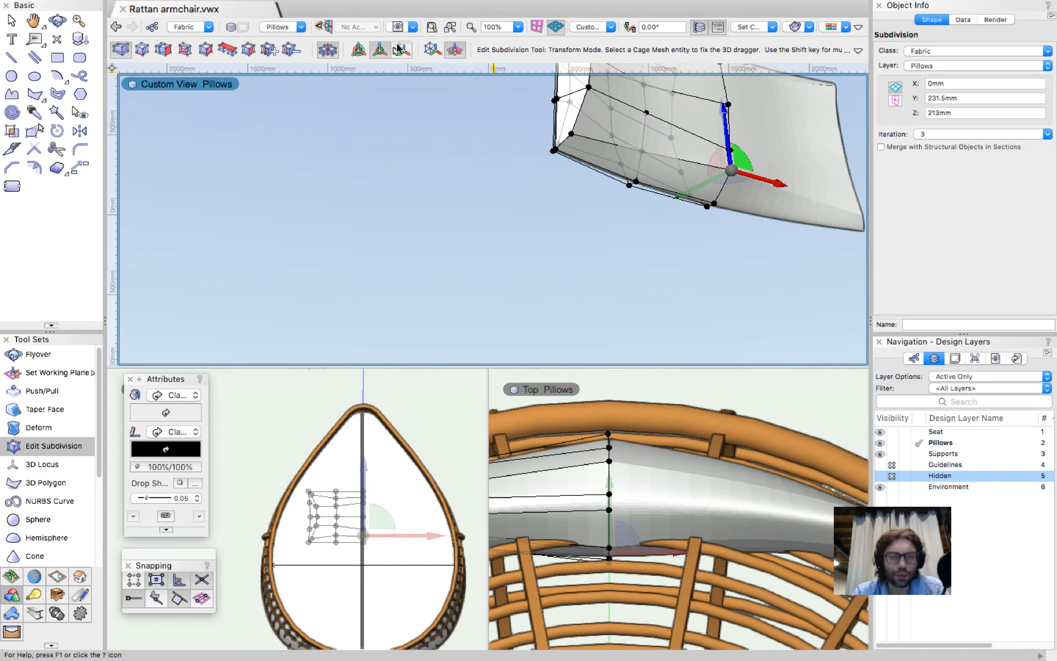
click(359, 50)
scroll(770, 137, up, 2)
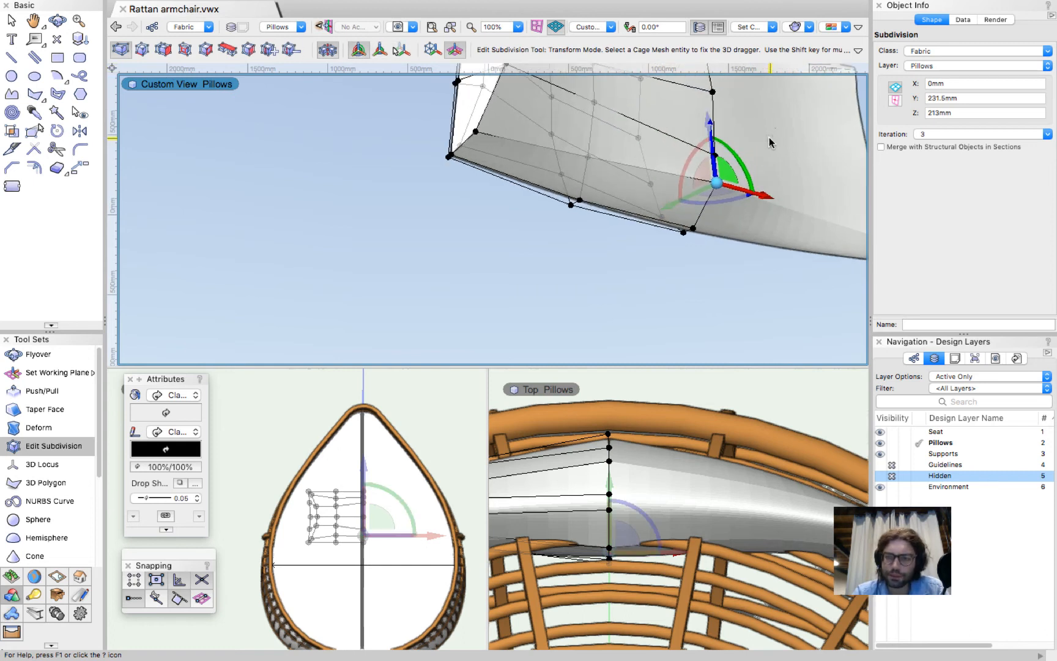
mouse_move(672, 206)
mouse_down()
mouse_move(625, 352)
mouse_move(675, 202)
mouse_move(666, 211)
mouse_move(677, 211)
mouse_up()
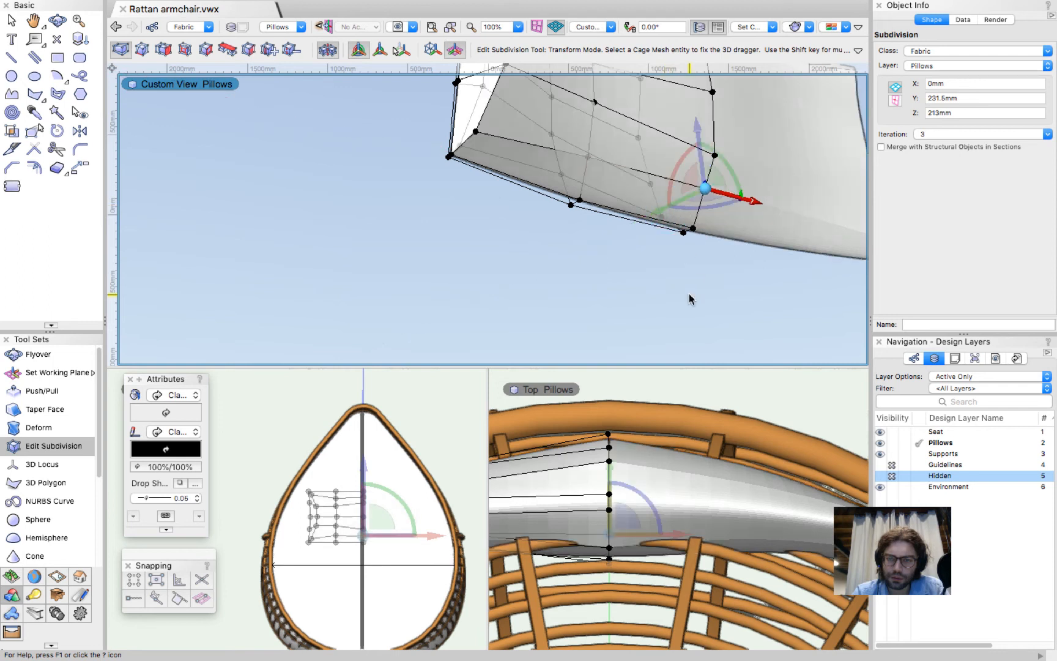
scroll(690, 299, down, 5)
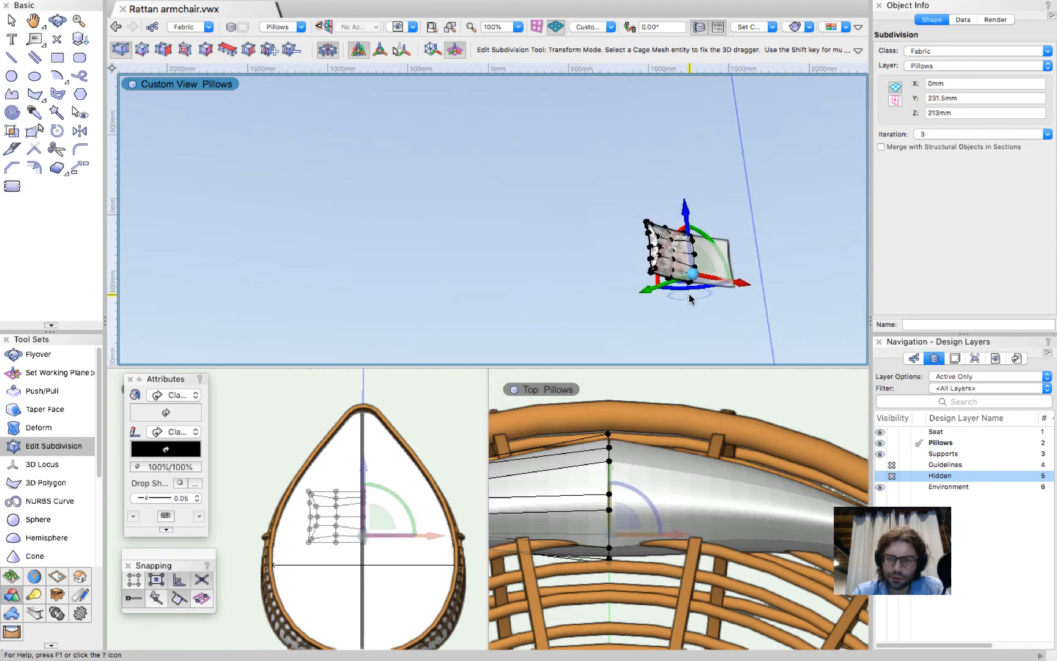
scroll(637, 298, up, 8)
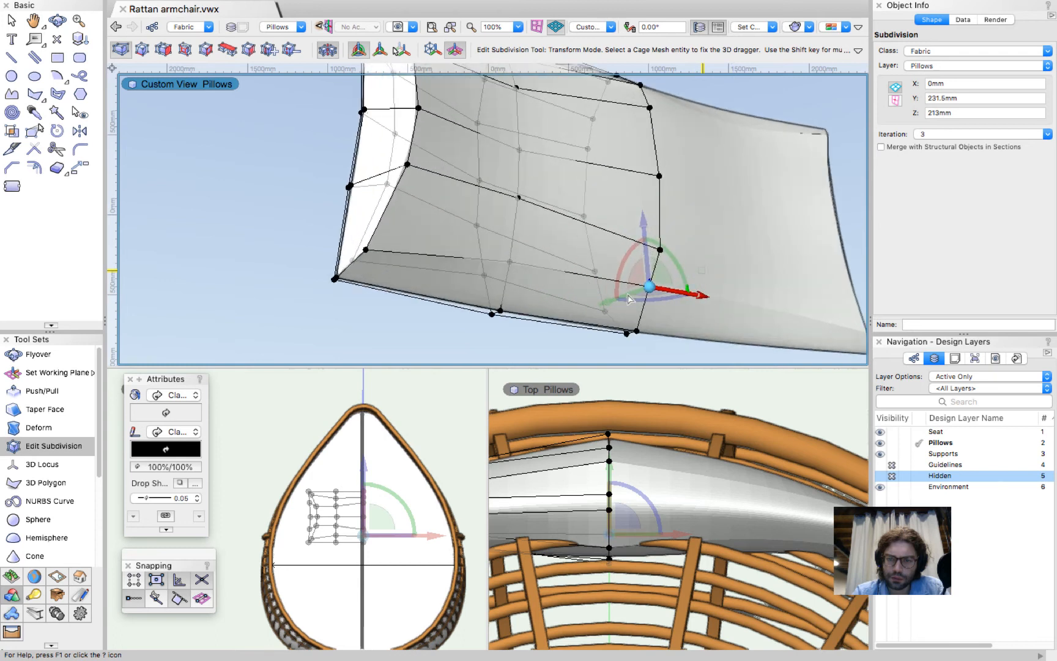
drag(610, 302, 611, 302)
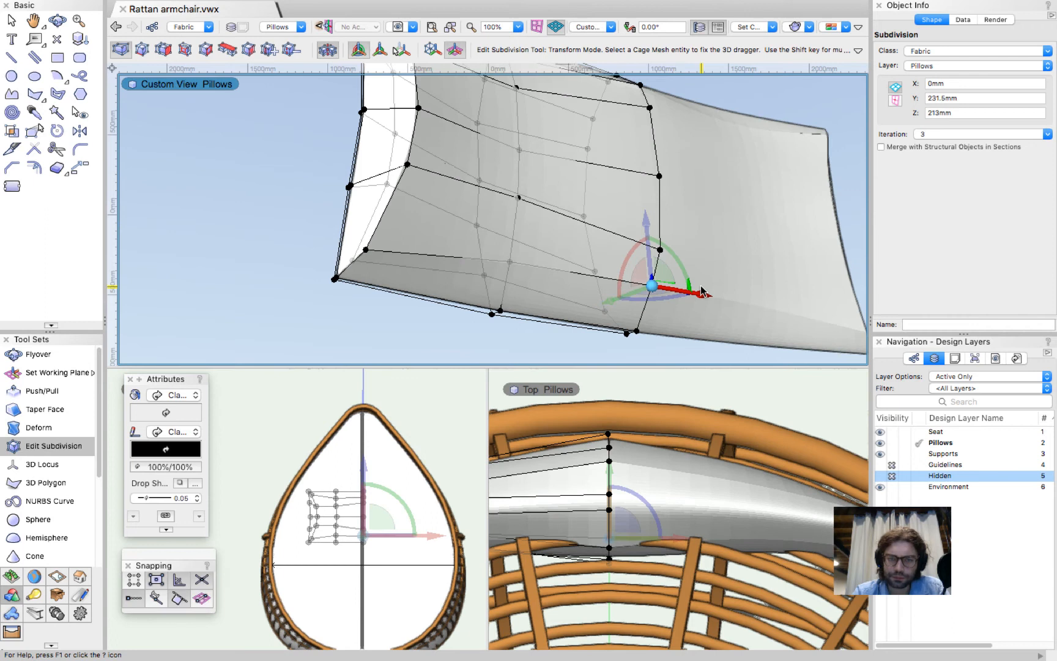
Check the overall pillow shape from an angled front view and leave subdivision editing with the Selection tool.
scroll(703, 291, up, 1)
scroll(697, 292, down, 1)
ctrl+middle_drag(605, 287, 278, 137)
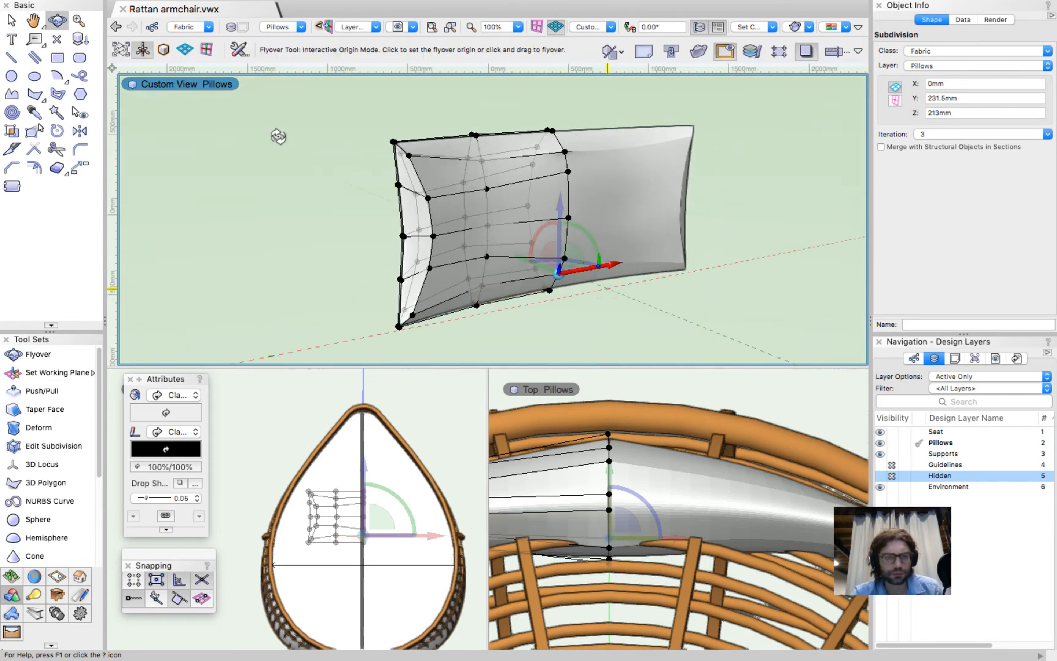
click(11, 21)
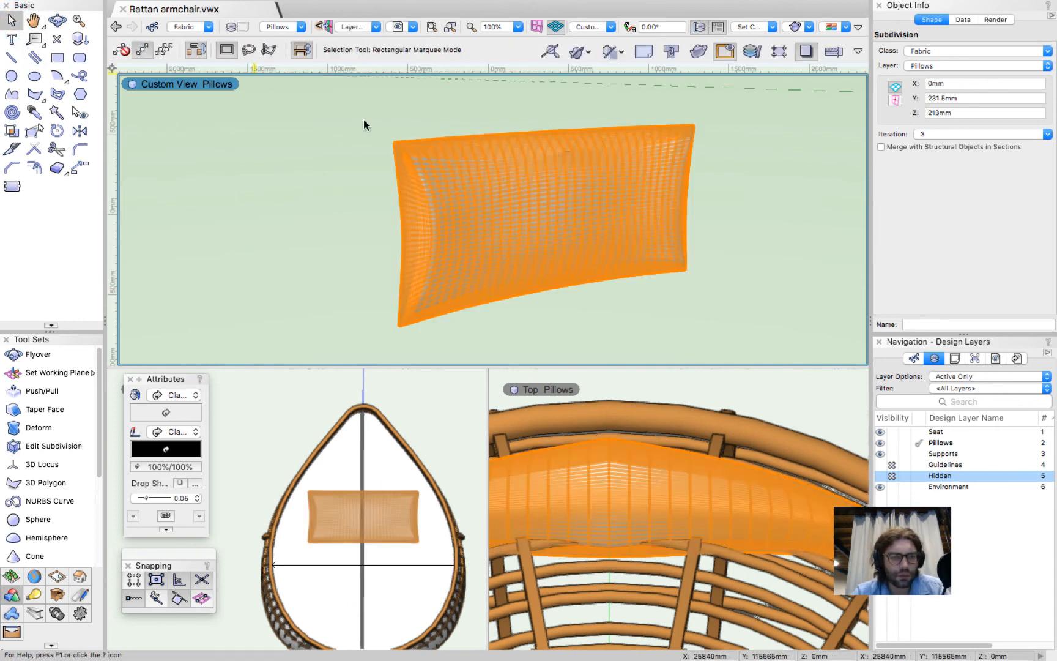
Reopen the back pillow's subdivision cage for editing and remove the crease from the edge loop around its front face.
click(286, 206)
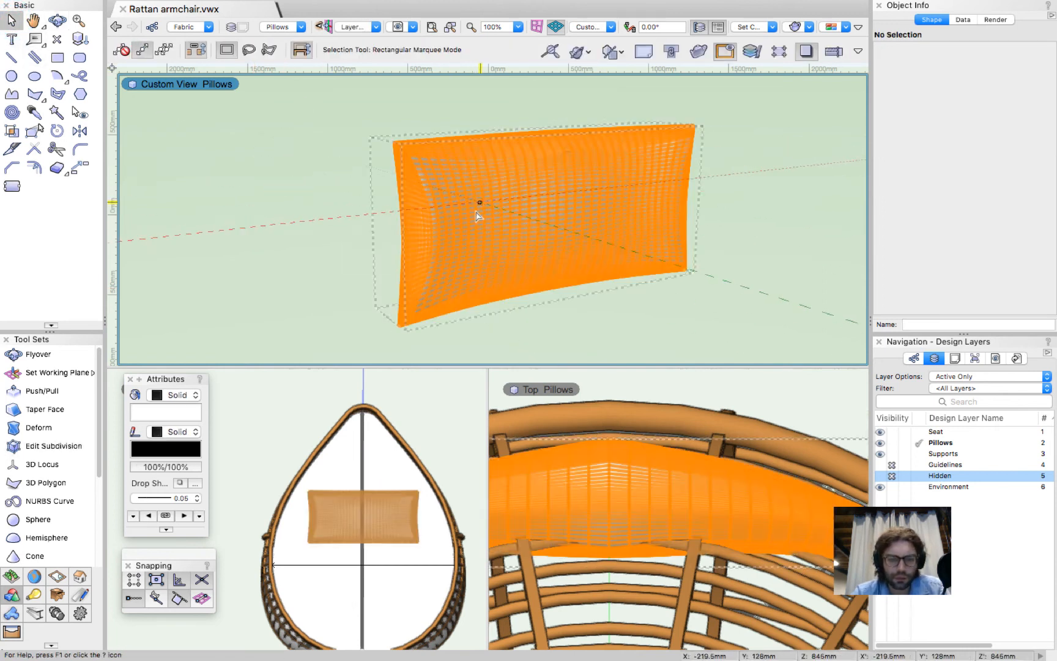
click(496, 224)
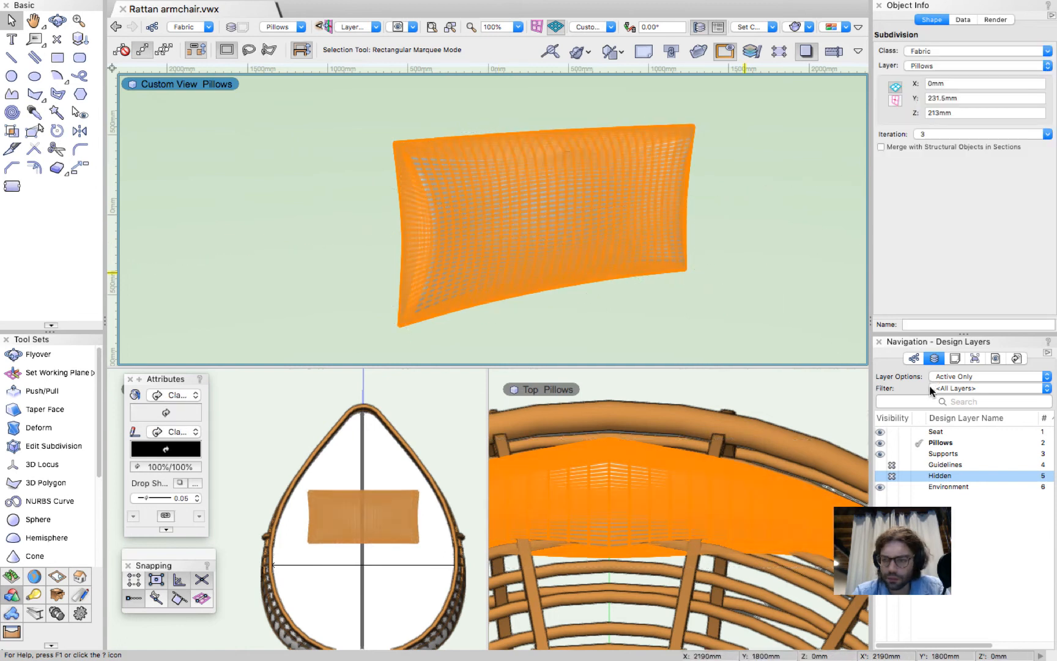
double_click(483, 193)
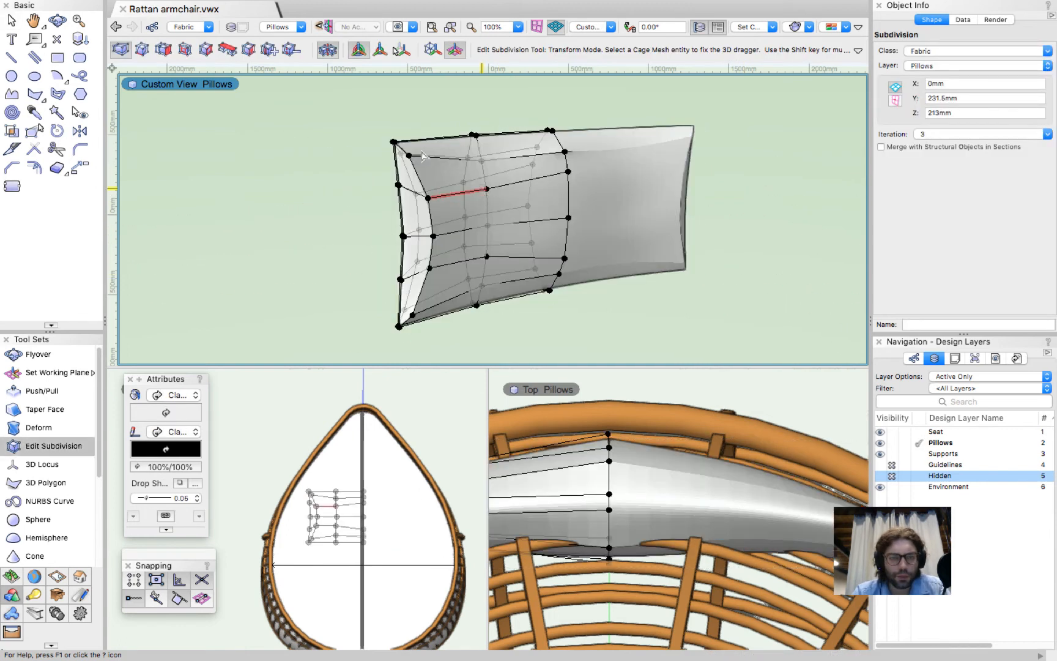
click(141, 50)
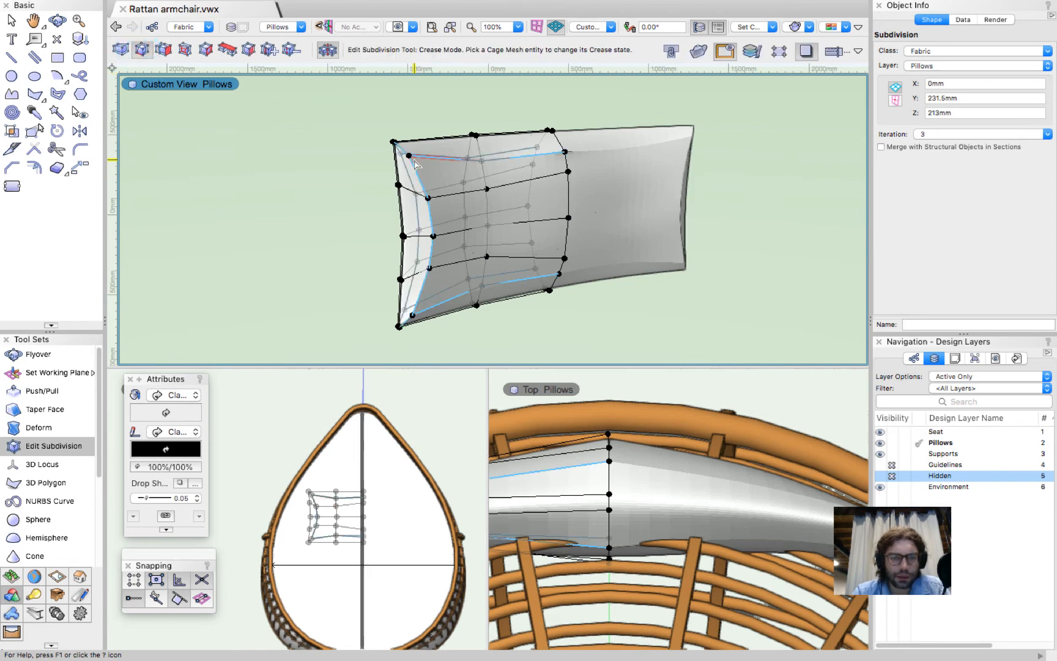
scroll(415, 164, up, 3)
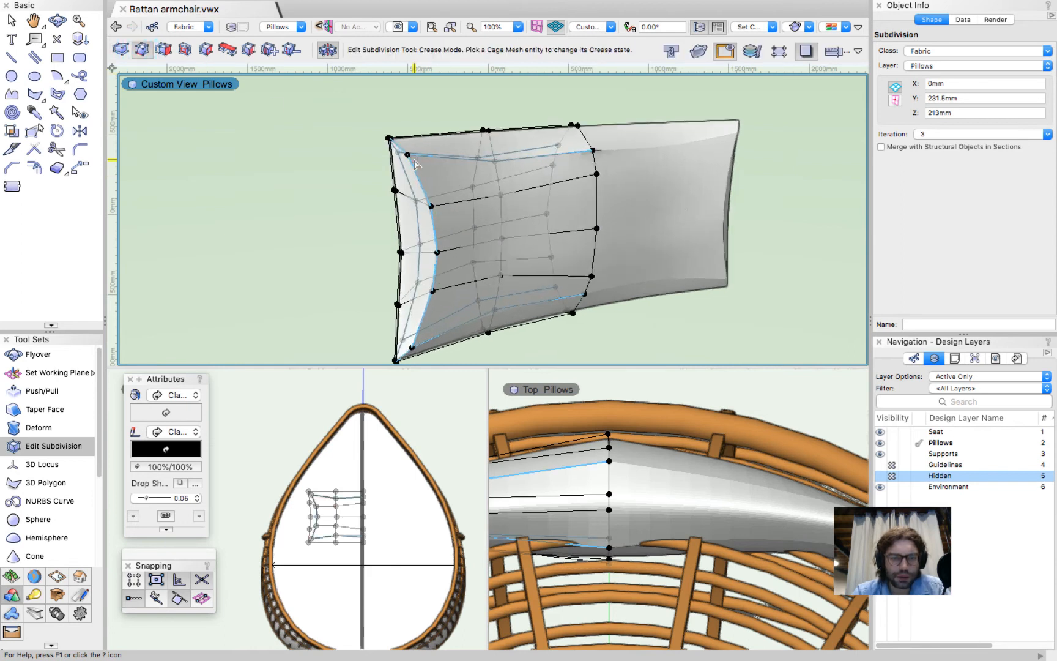
click(445, 215)
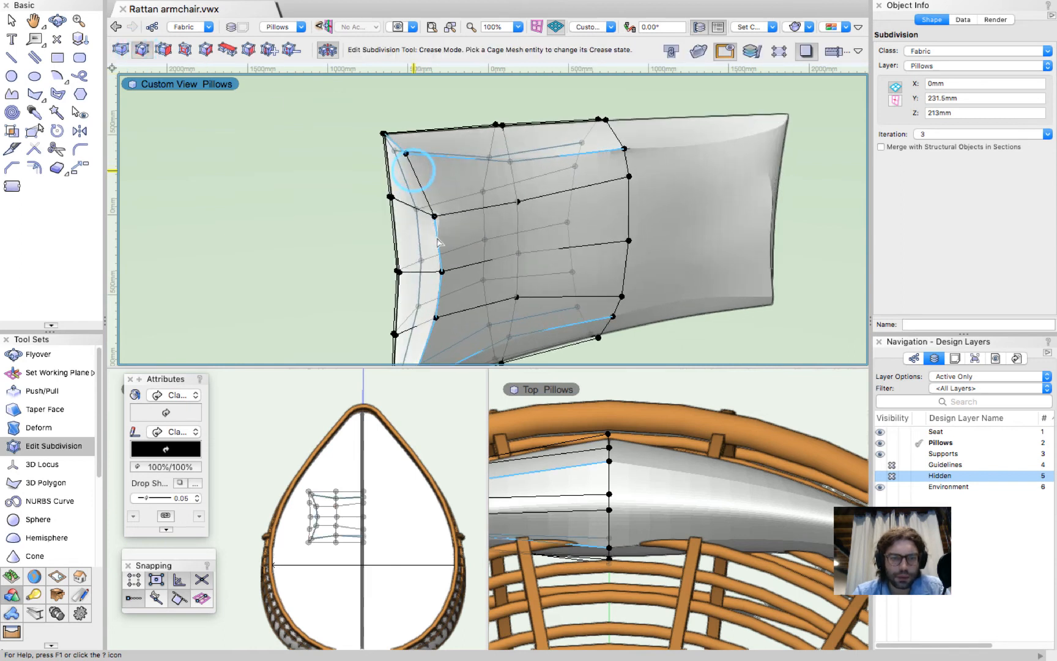
click(440, 292)
click(430, 340)
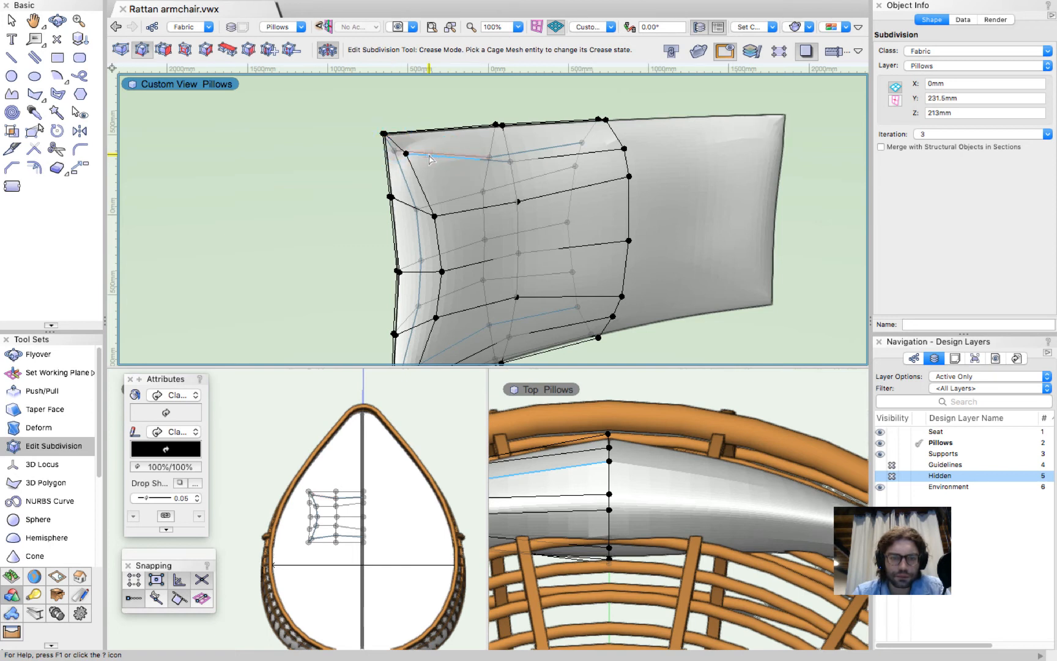
Examine the softened corners and front surface up close, then leave cage editing and view the pillow from another angle.
scroll(416, 178, up, 3)
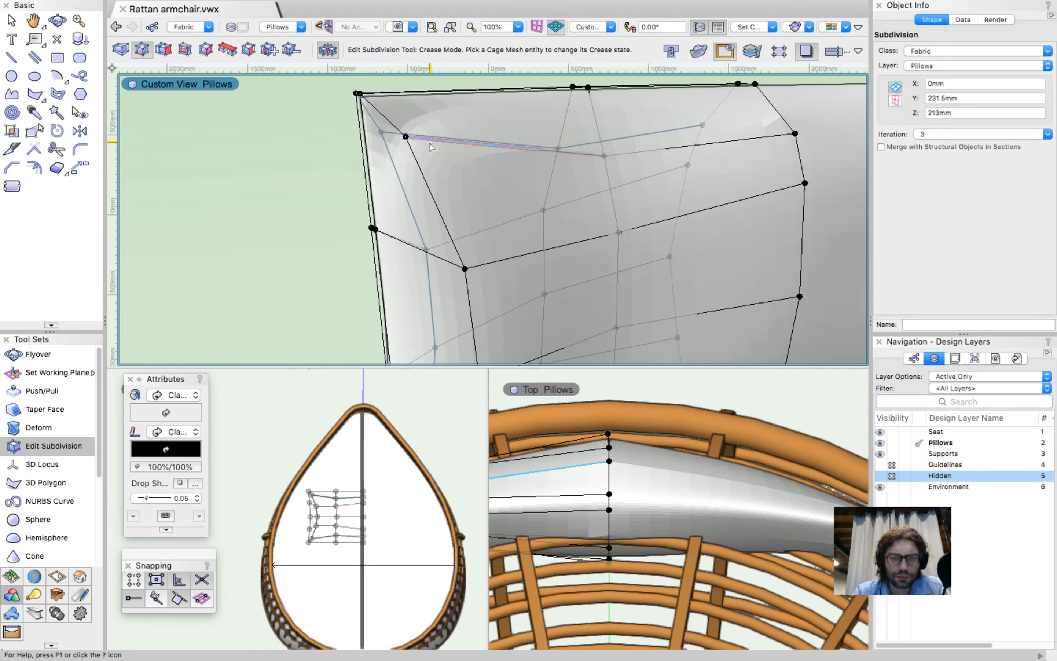
scroll(450, 208, down, 5)
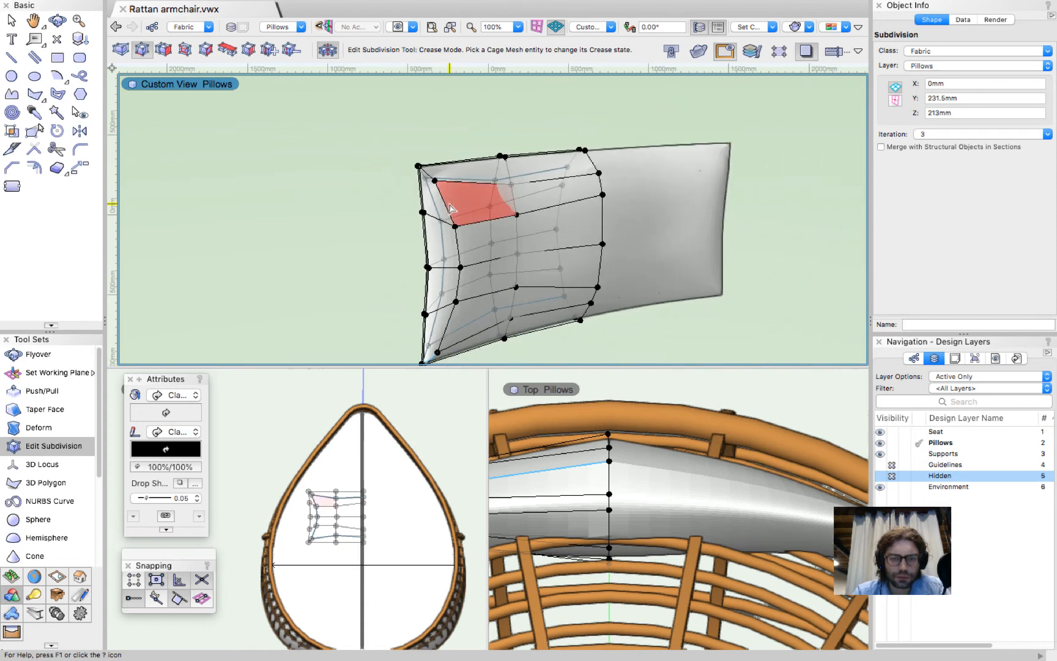
scroll(432, 317, up, 4)
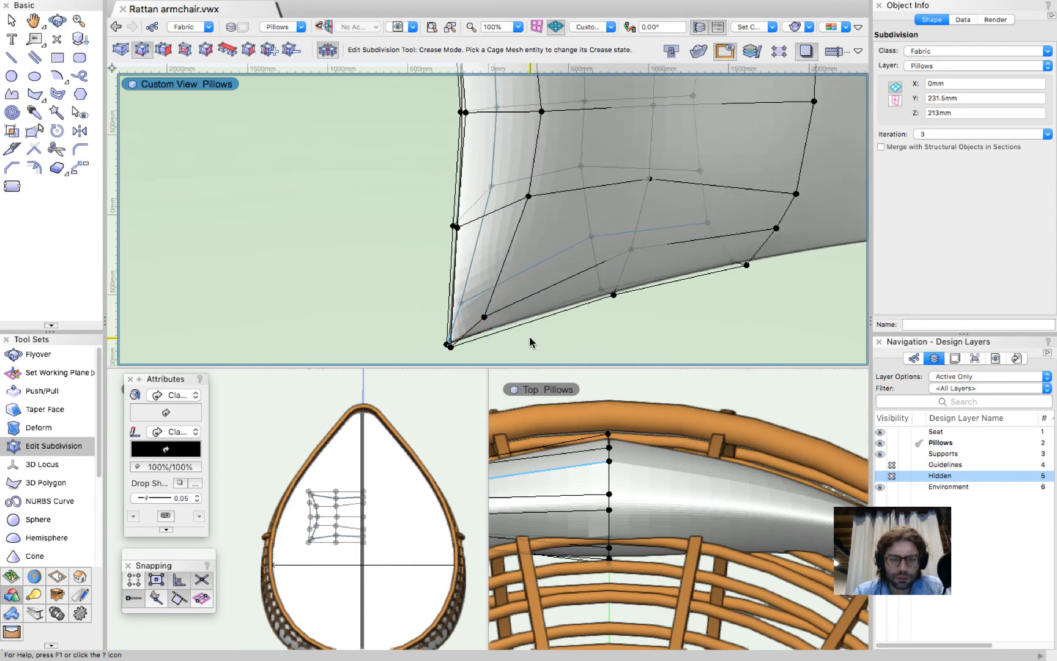
scroll(530, 342, down, 4)
scroll(626, 190, up, 3)
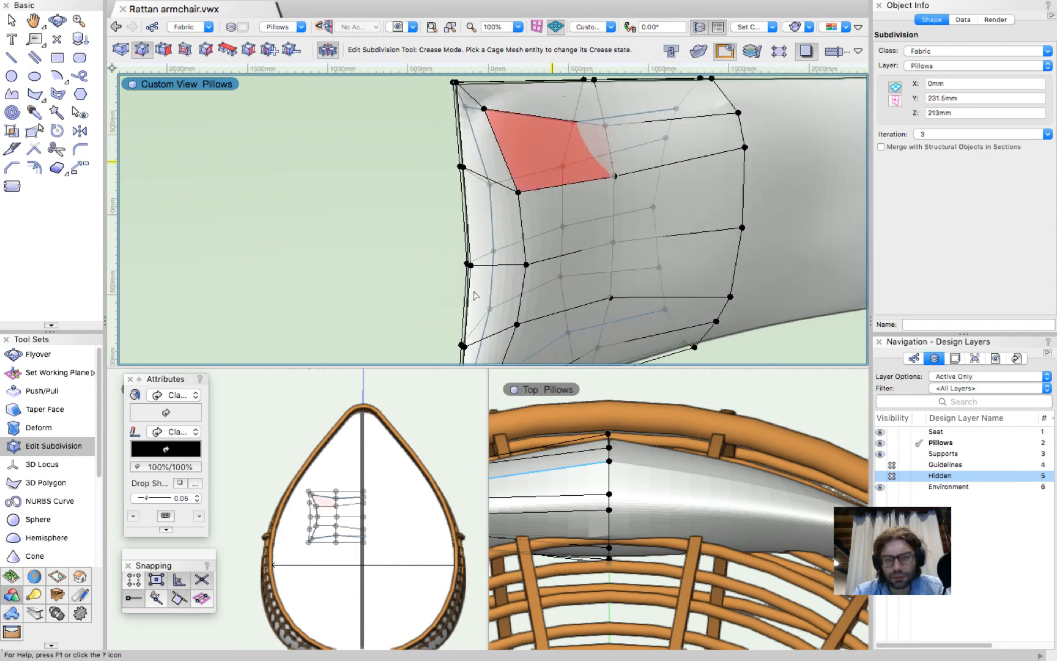
scroll(476, 296, down, 1)
scroll(609, 219, up, 1)
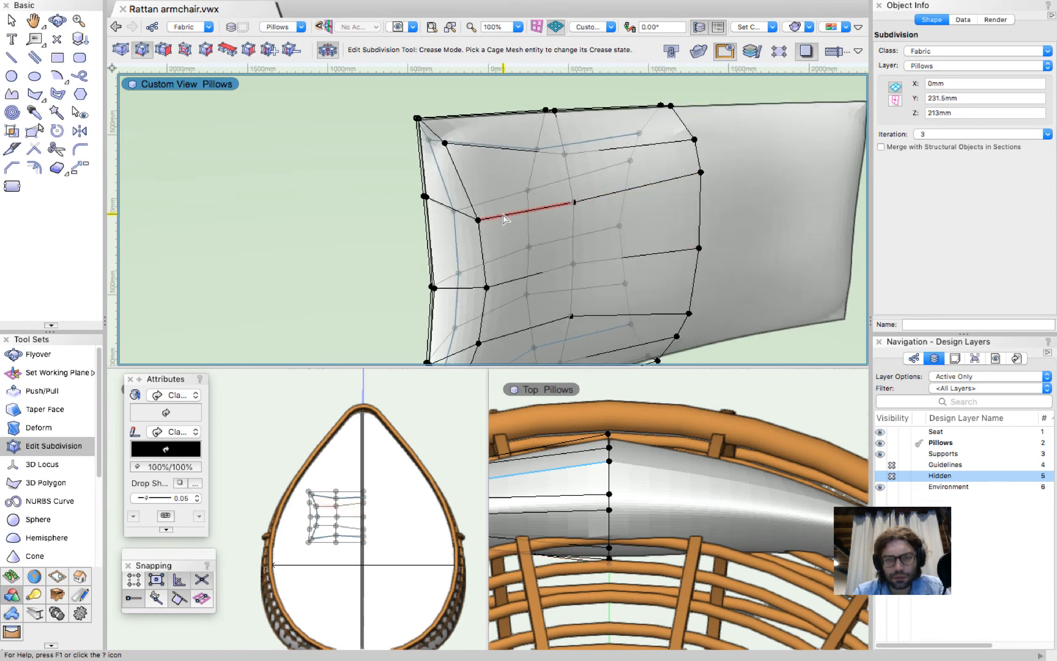
scroll(574, 216, down, 2)
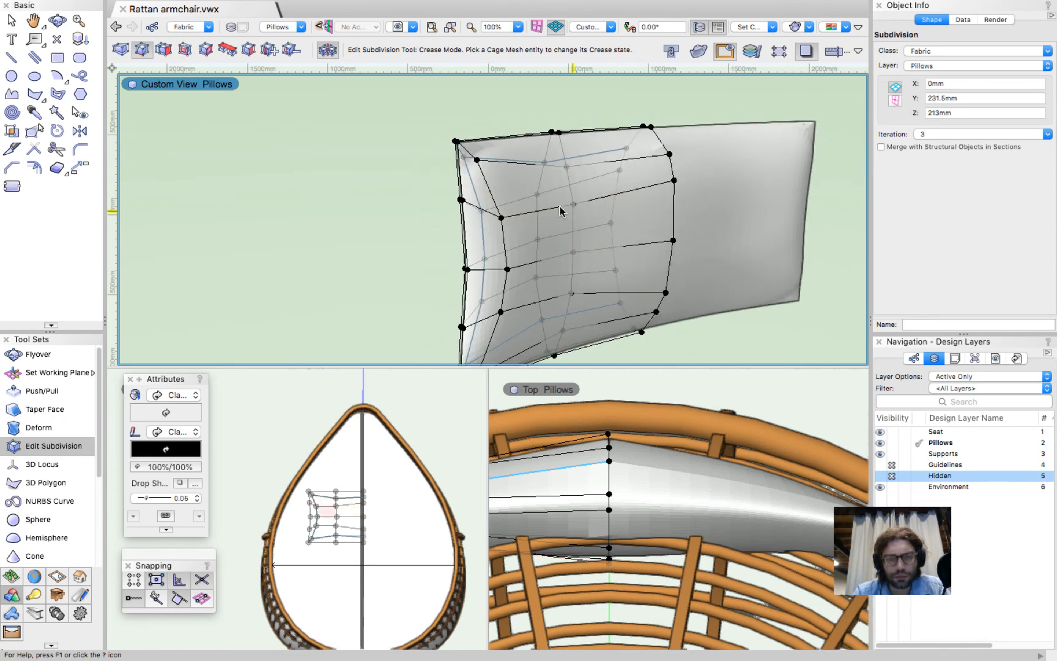
click(11, 20)
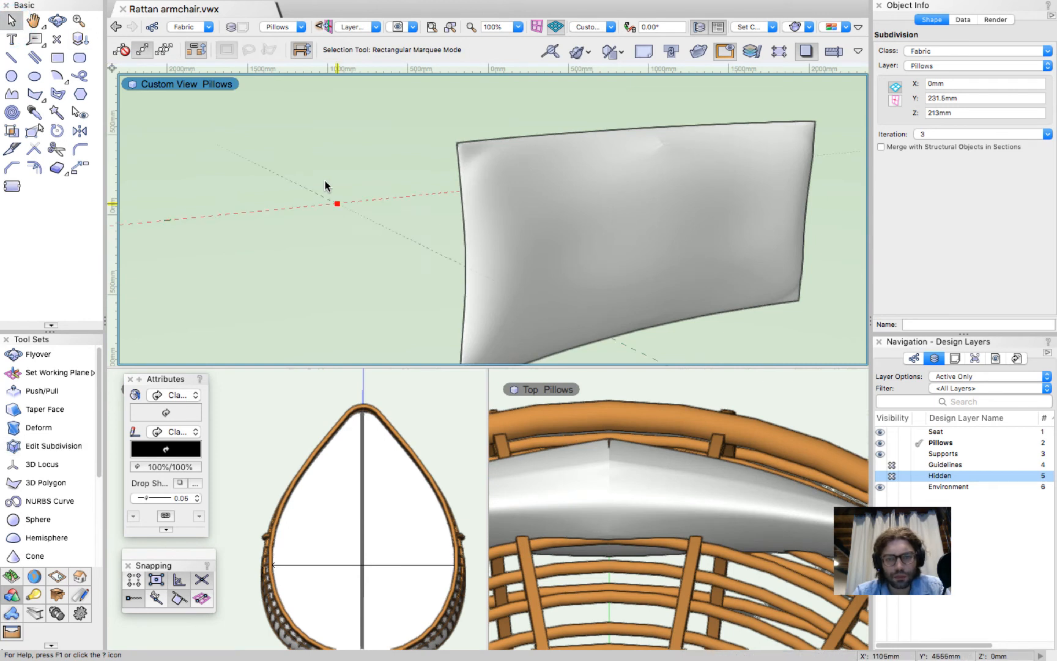
click(325, 182)
scroll(325, 181, down, 3)
ctrl+middle_drag(377, 174, 373, 170)
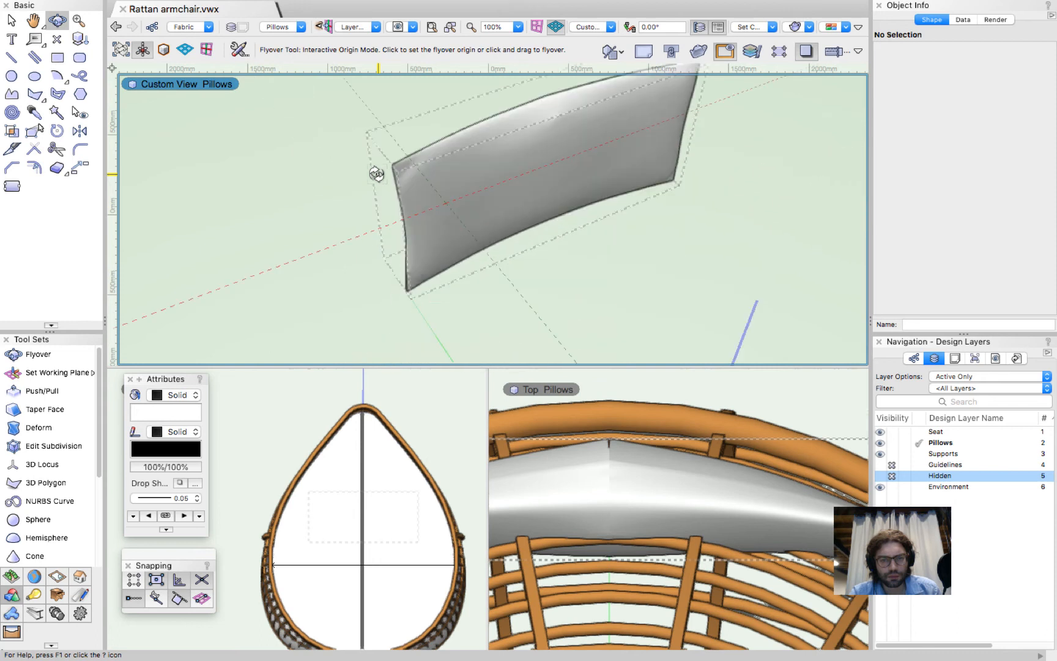
Reopen the pillow's cage in Transform mode and move the centre-line front vertex just below the top edge inward across the thickness.
key(x)
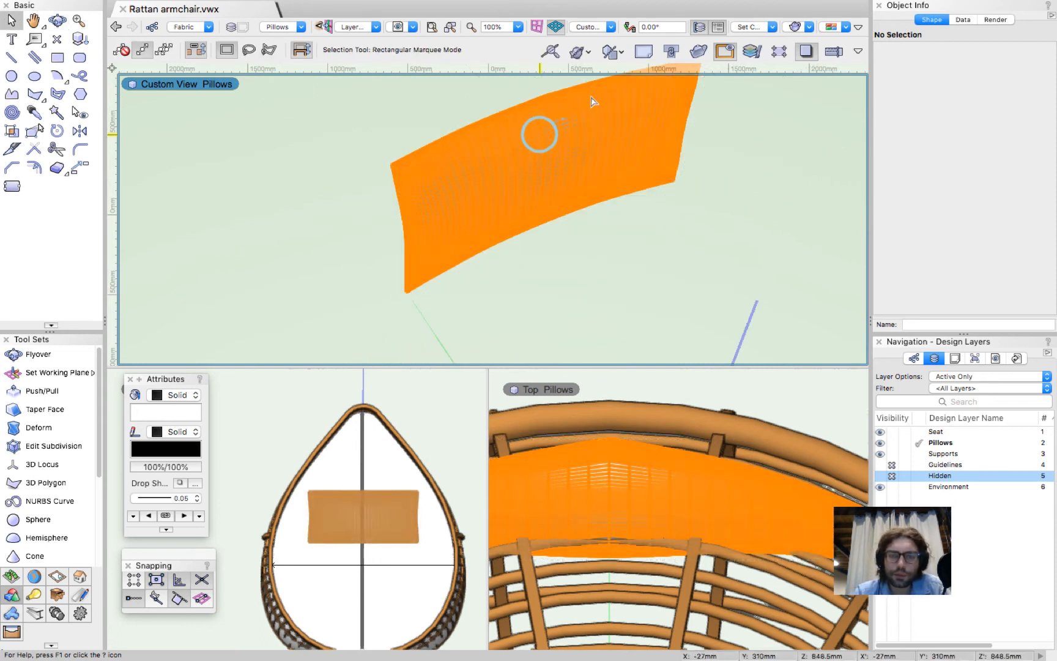
double_click(540, 133)
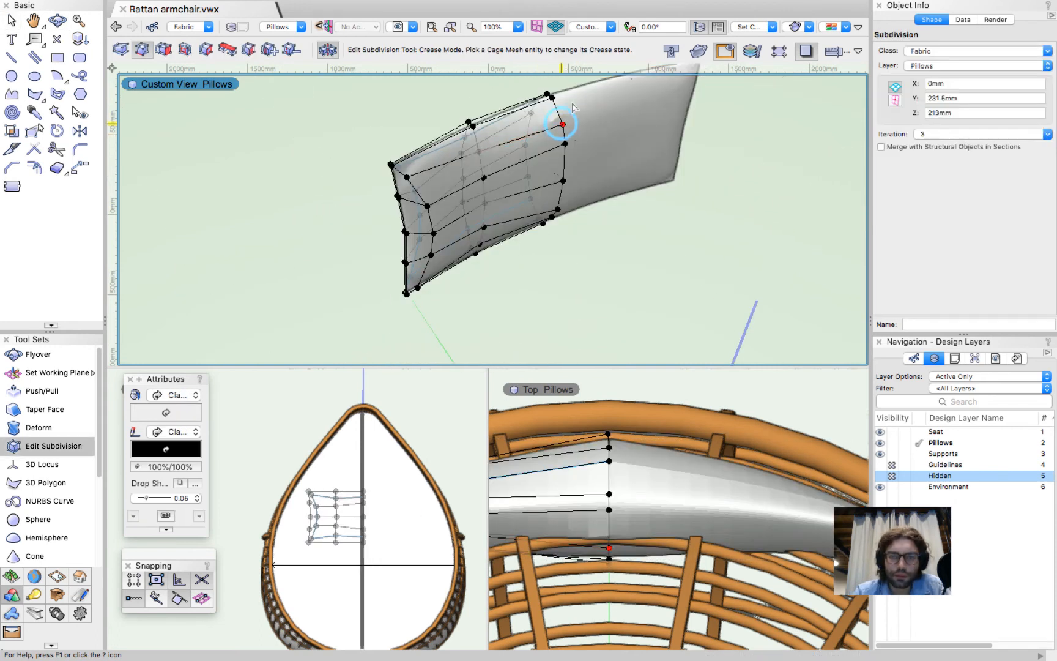
click(573, 105)
click(123, 52)
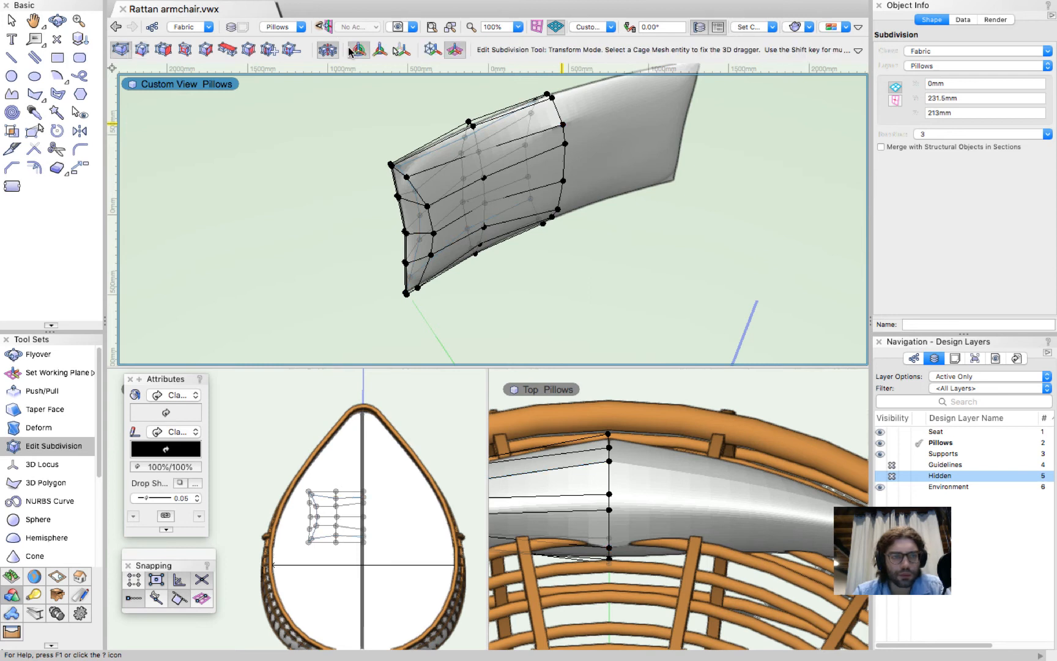
click(563, 125)
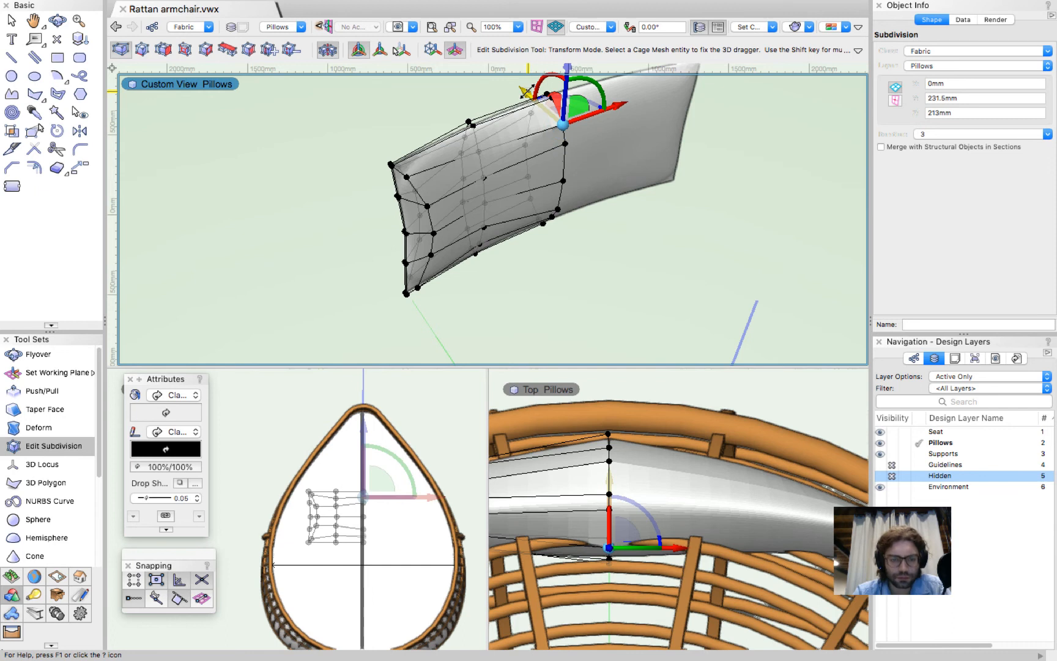
drag(526, 92, 521, 90)
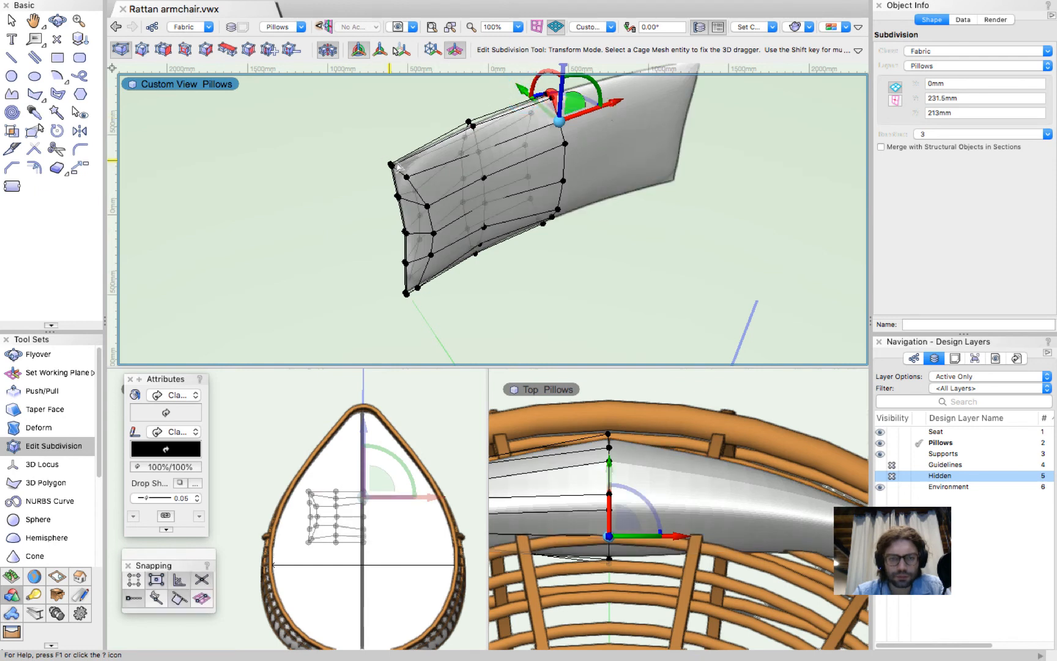
Move the front-face vertex beside the pillow's upper side corner slightly forward across the thickness.
scroll(402, 163, up, 5)
scroll(370, 205, up, 3)
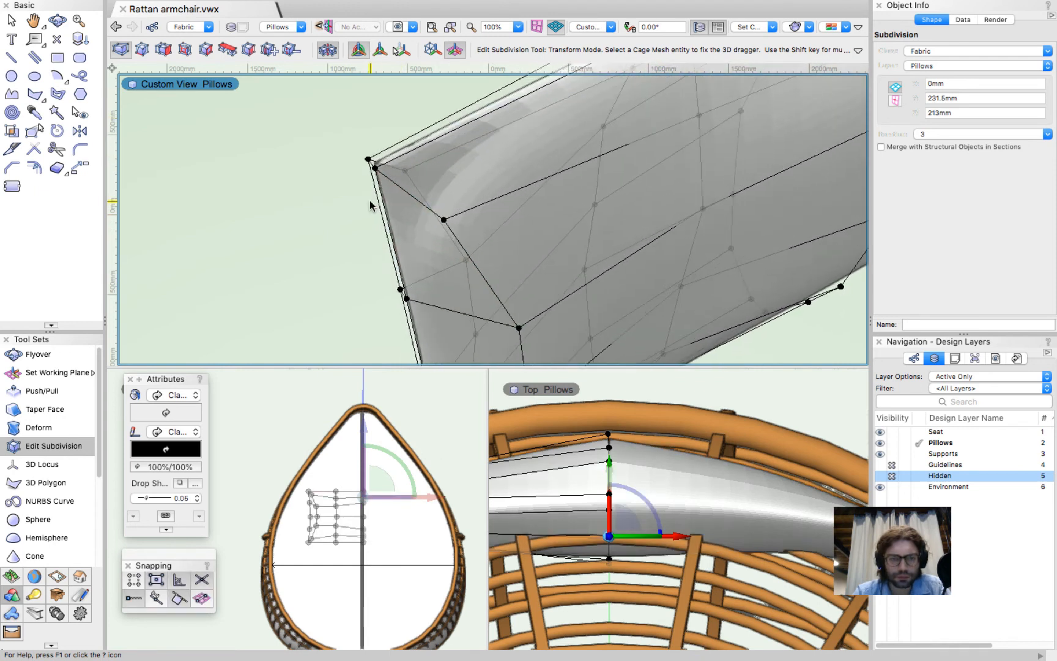
ctrl+middle_drag(491, 139, 478, 176)
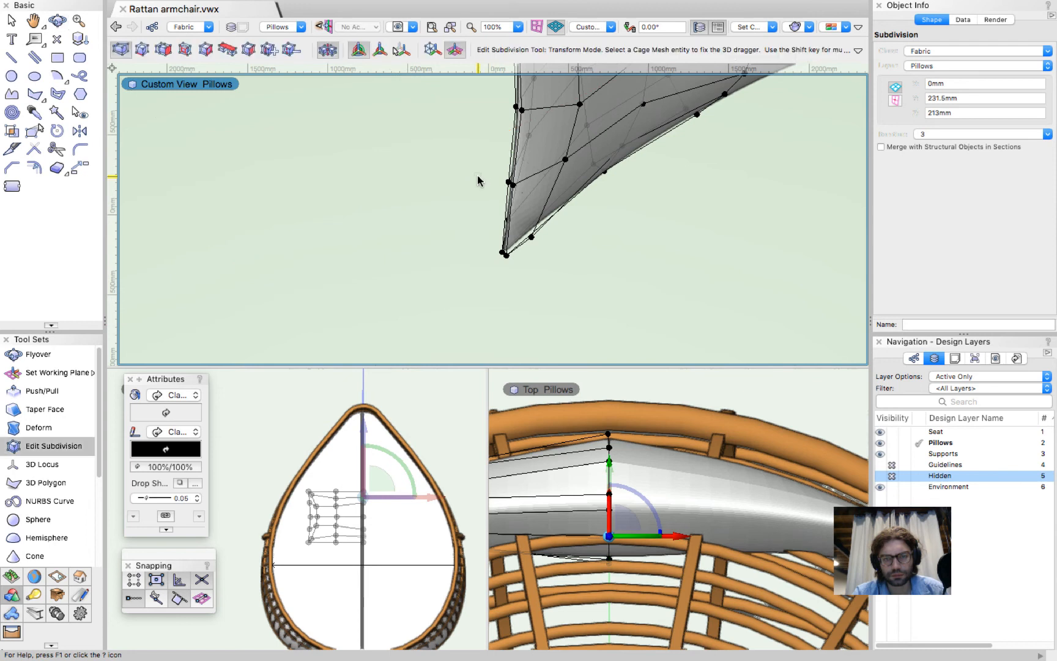
scroll(479, 177, down, 8)
scroll(491, 103, up, 10)
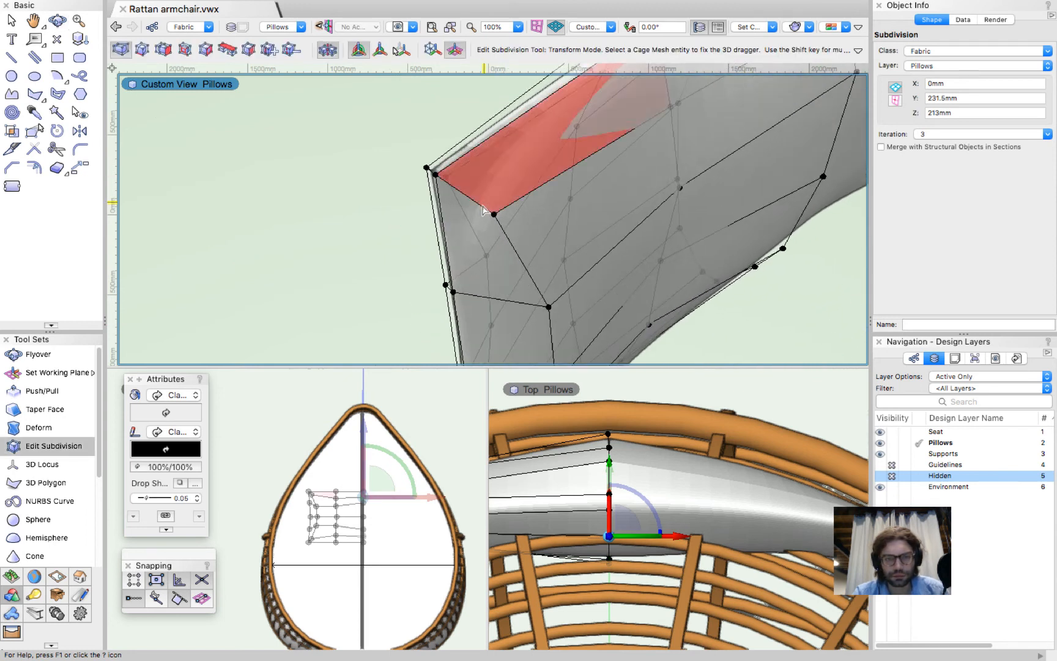
click(494, 213)
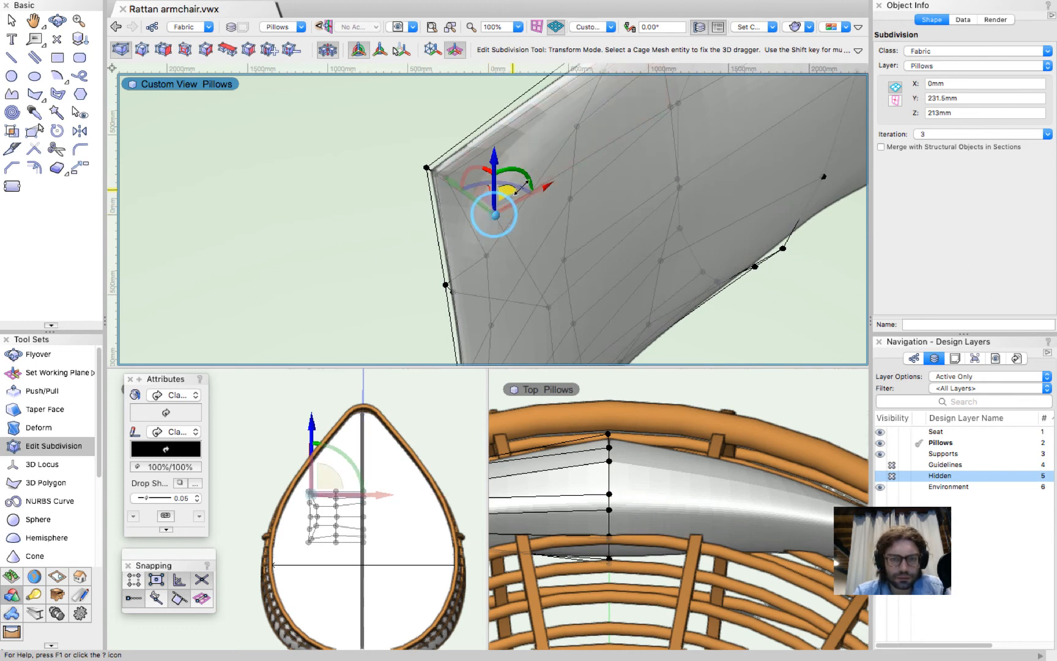
drag(455, 186, 483, 174)
ctrl+middle_click(465, 184)
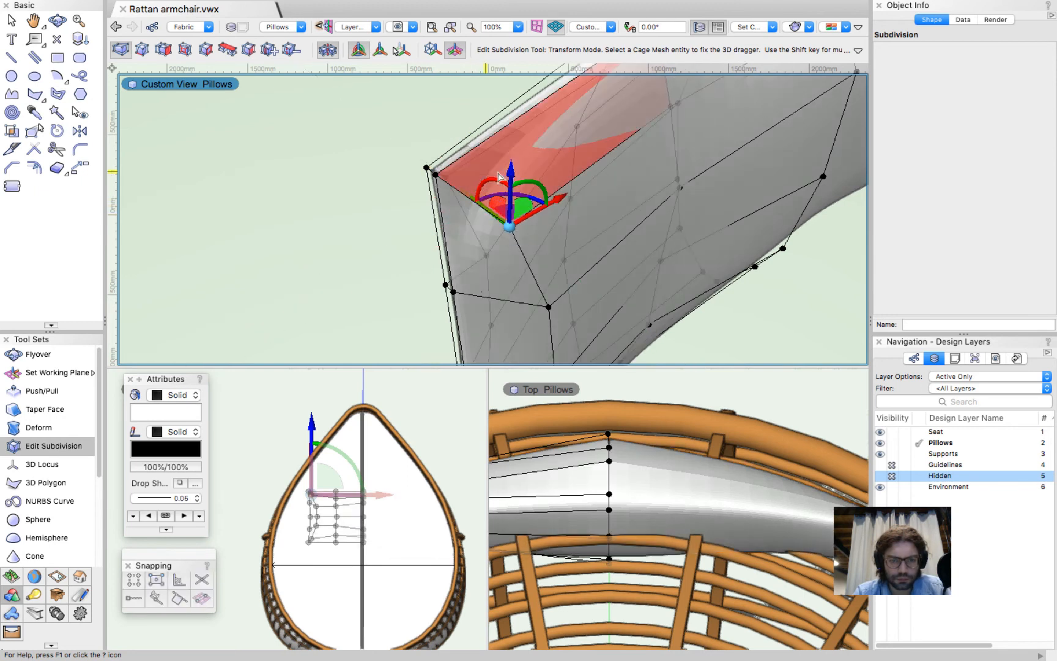
Add the front vertex at the lower side corner to the selection and reposition the 3D dragger's origin at the pillow's mid-height.
ctrl+middle_drag(509, 199, 504, 207)
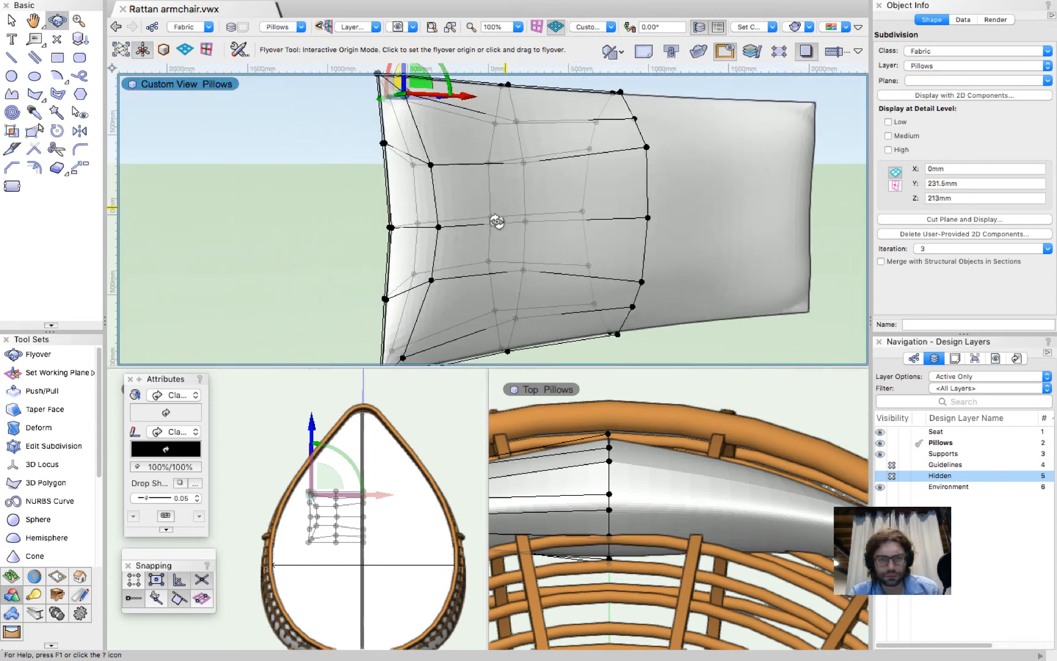
click(402, 359)
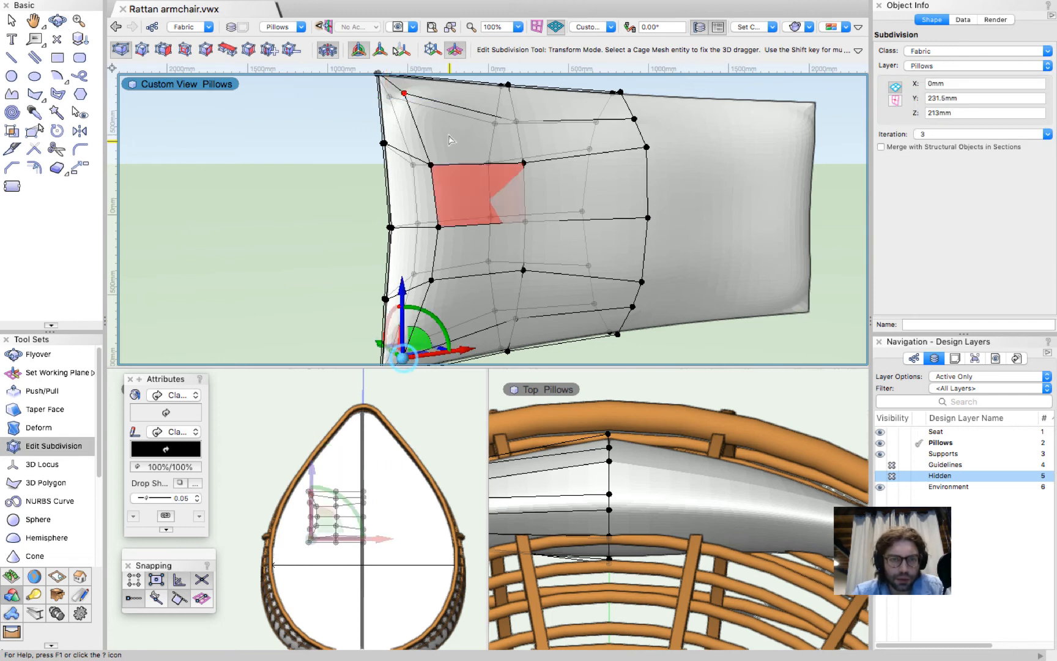
click(379, 50)
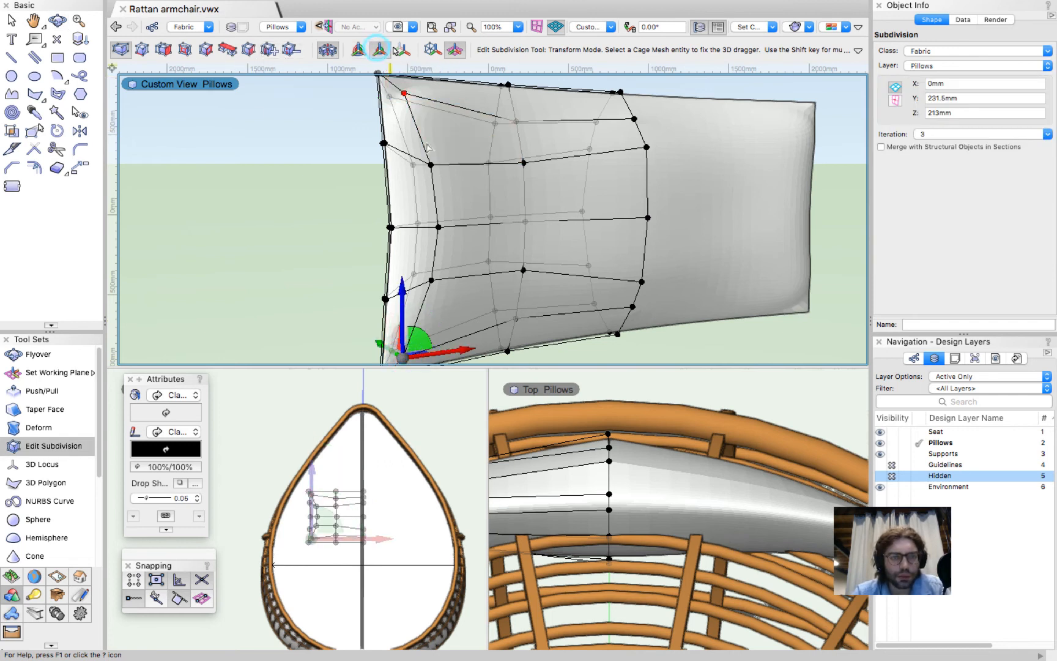
click(399, 52)
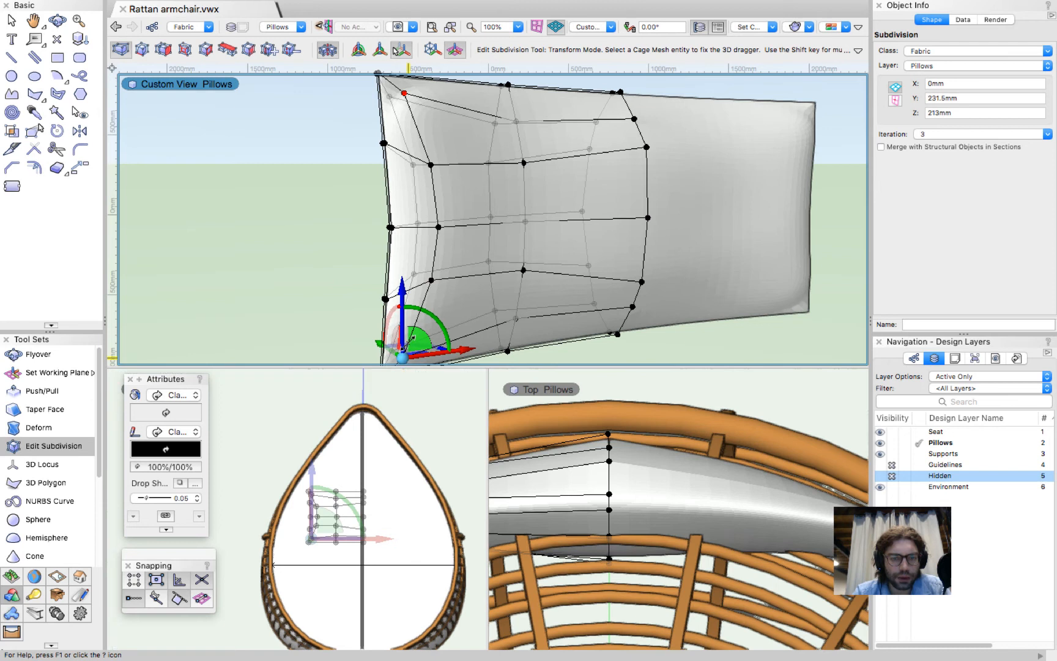
click(402, 322)
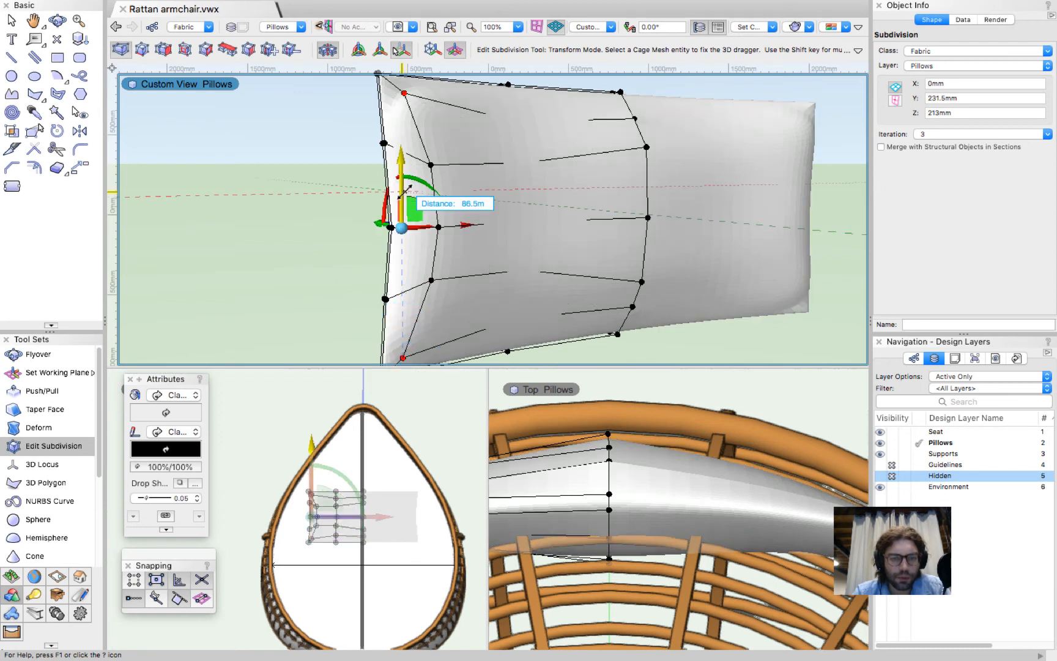
click(407, 183)
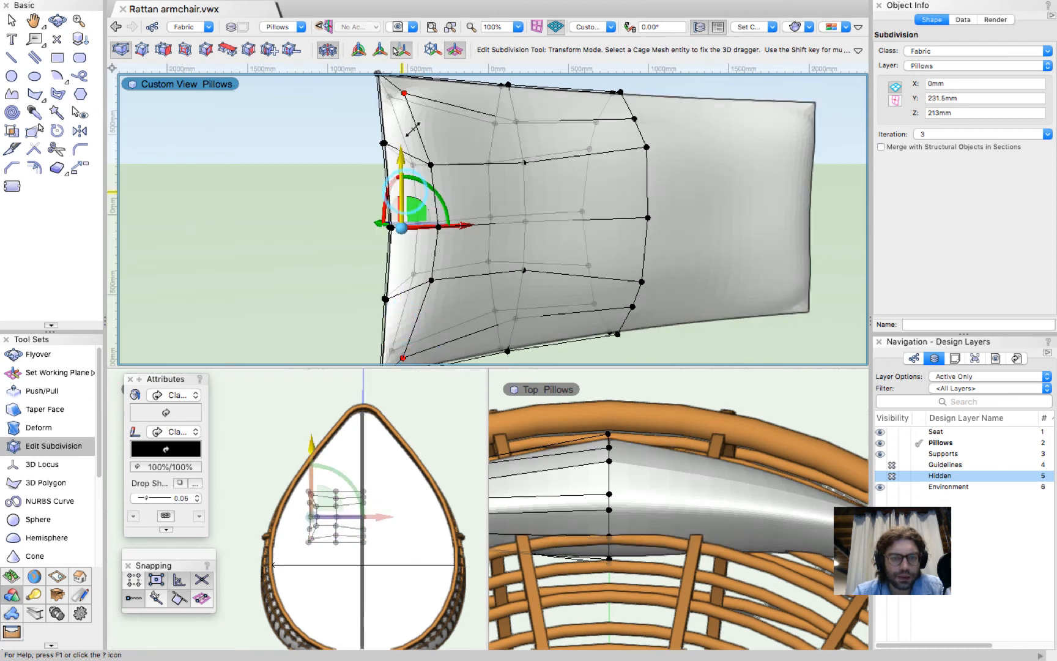
Scale the two selected corner vertices slightly along the pillow's height and inspect the upper side corner up close.
click(380, 50)
drag(399, 164, 400, 162)
ctrl+middle_drag(509, 181, 509, 183)
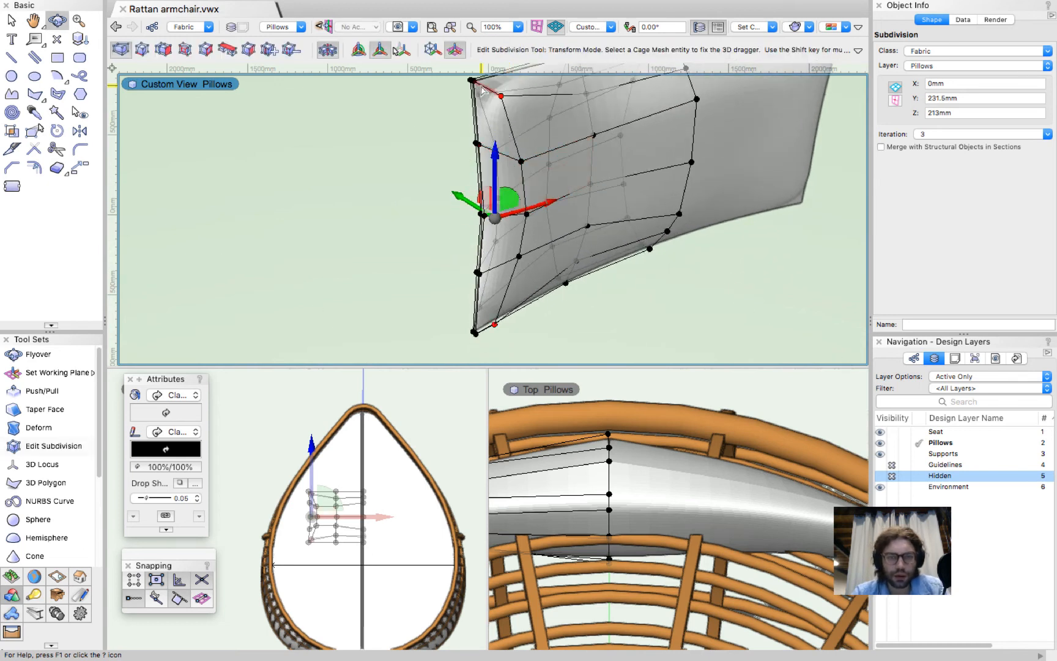
scroll(482, 90, up, 3)
scroll(481, 90, up, 1)
scroll(448, 212, down, 2)
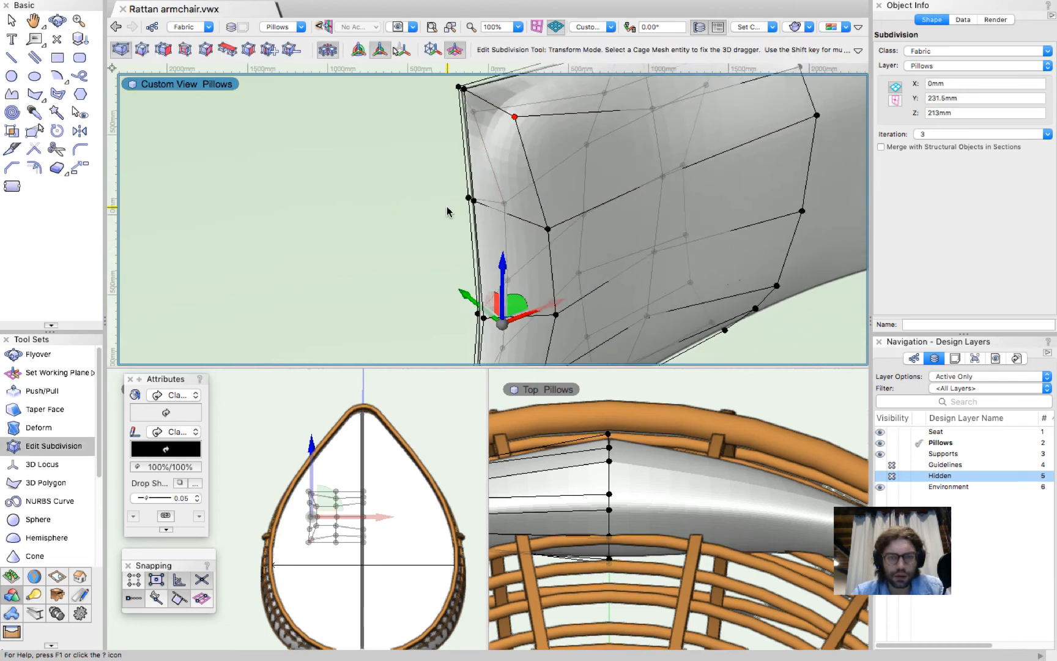
scroll(470, 83, up, 5)
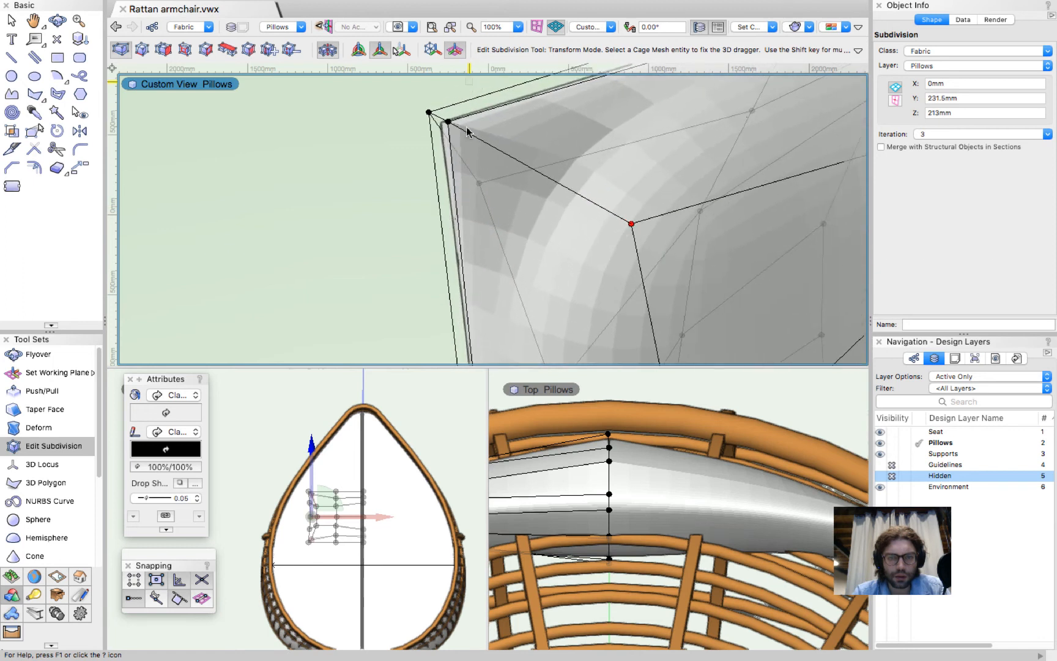
scroll(457, 200, down, 4)
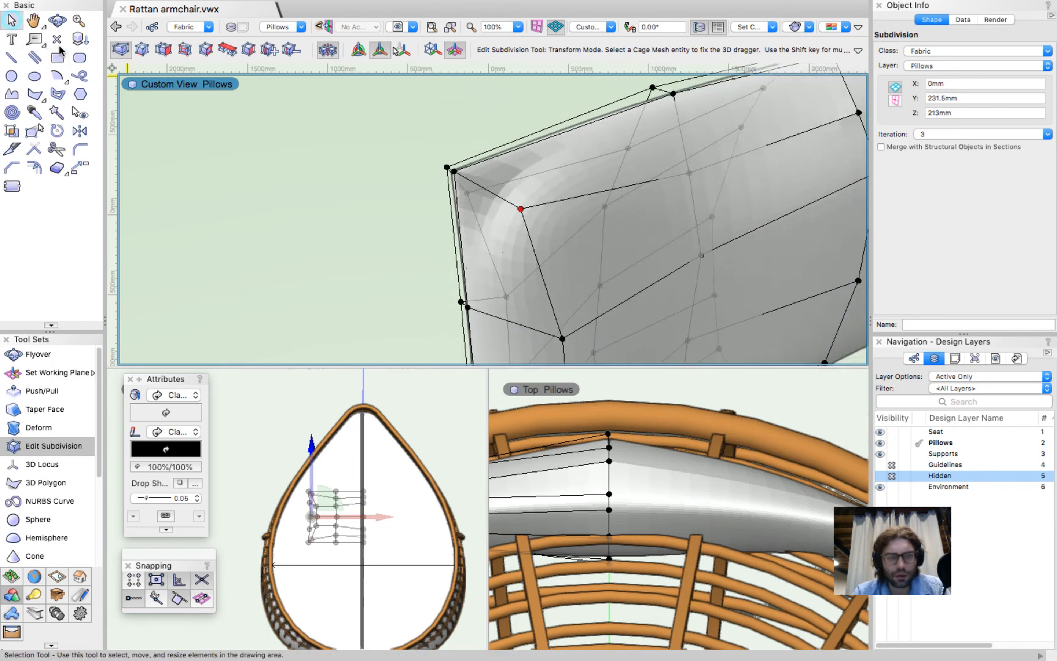
Finish editing the pillow's cage and reselect the whole pillow object.
key(x)
click(369, 153)
scroll(369, 153, down, 4)
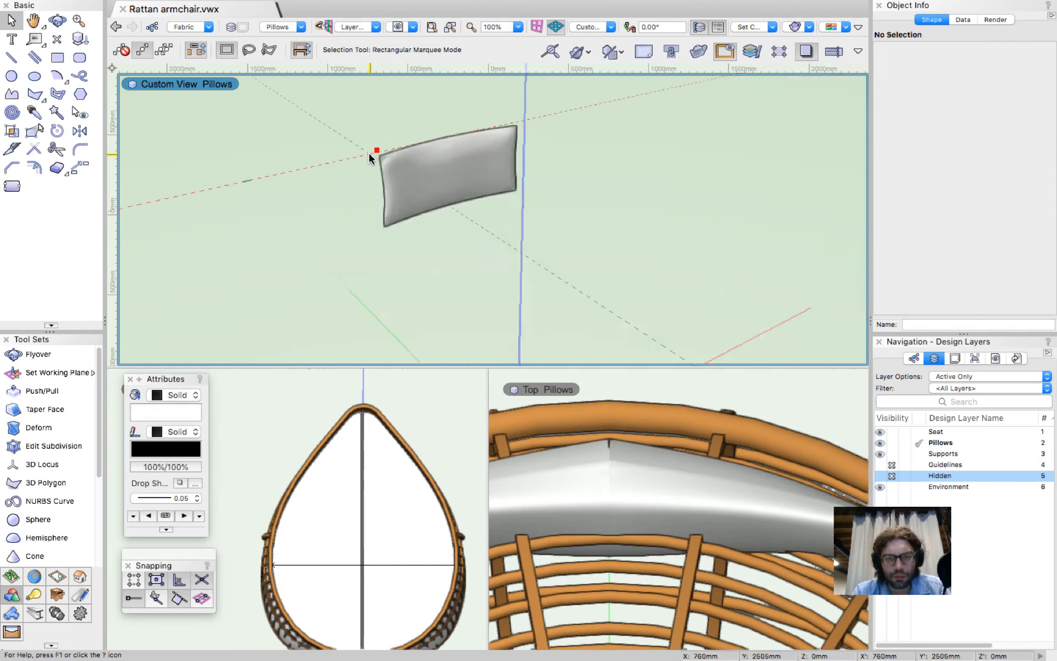
scroll(369, 152, up, 5)
click(493, 189)
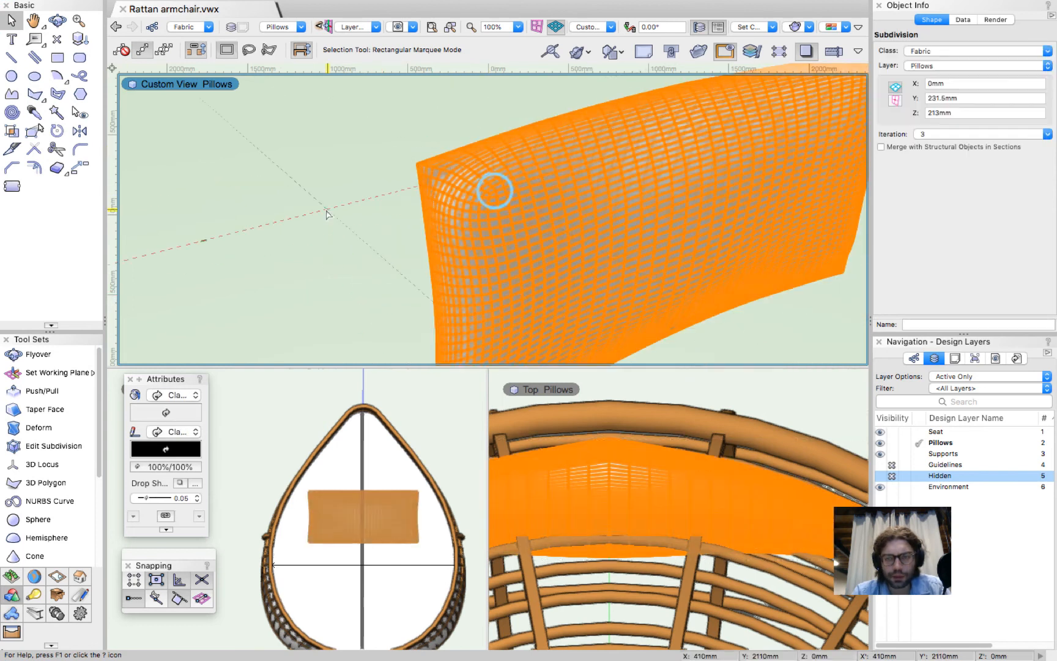
scroll(328, 214, down, 4)
scroll(339, 233, up, 3)
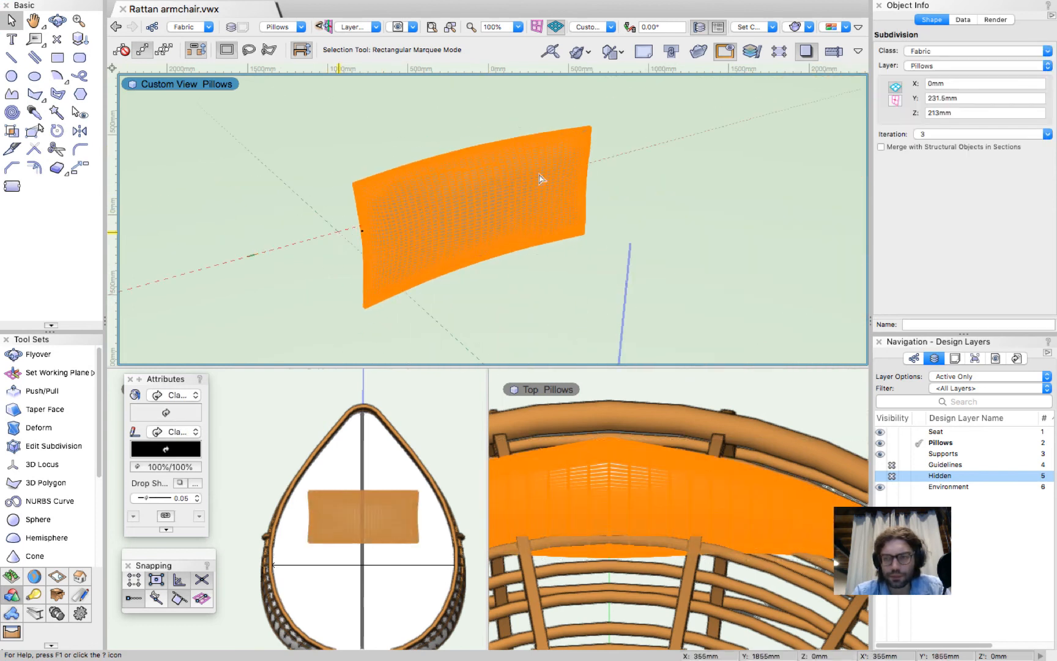
Set the pillow's subdivision iteration to 0 and examine its unsmoothed cage faces around the upper side corner.
click(921, 141)
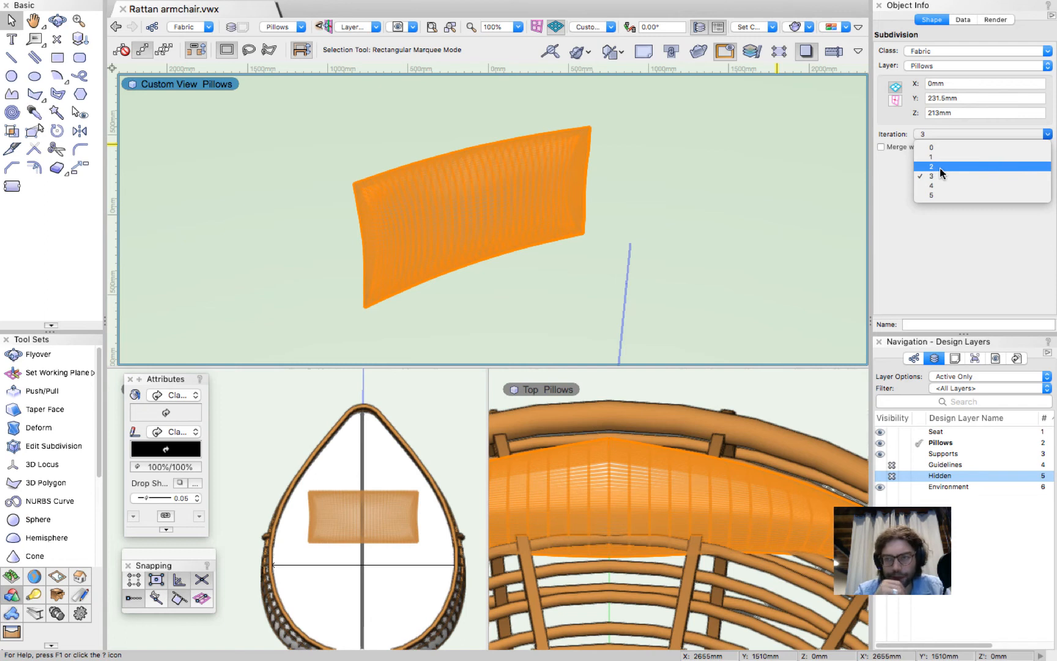
click(946, 148)
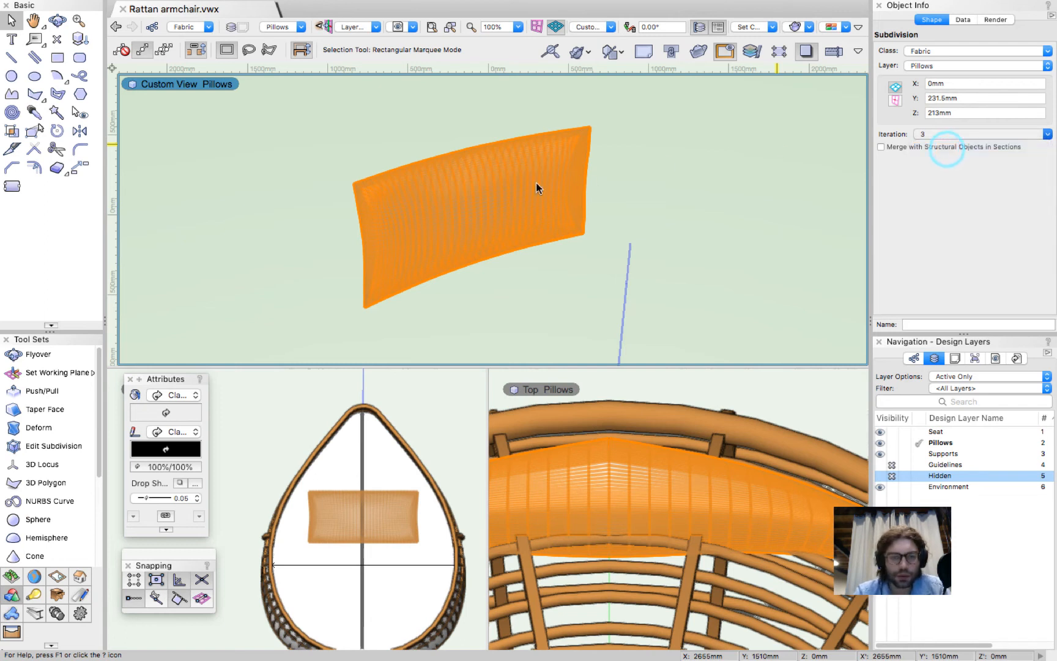
scroll(346, 199, up, 5)
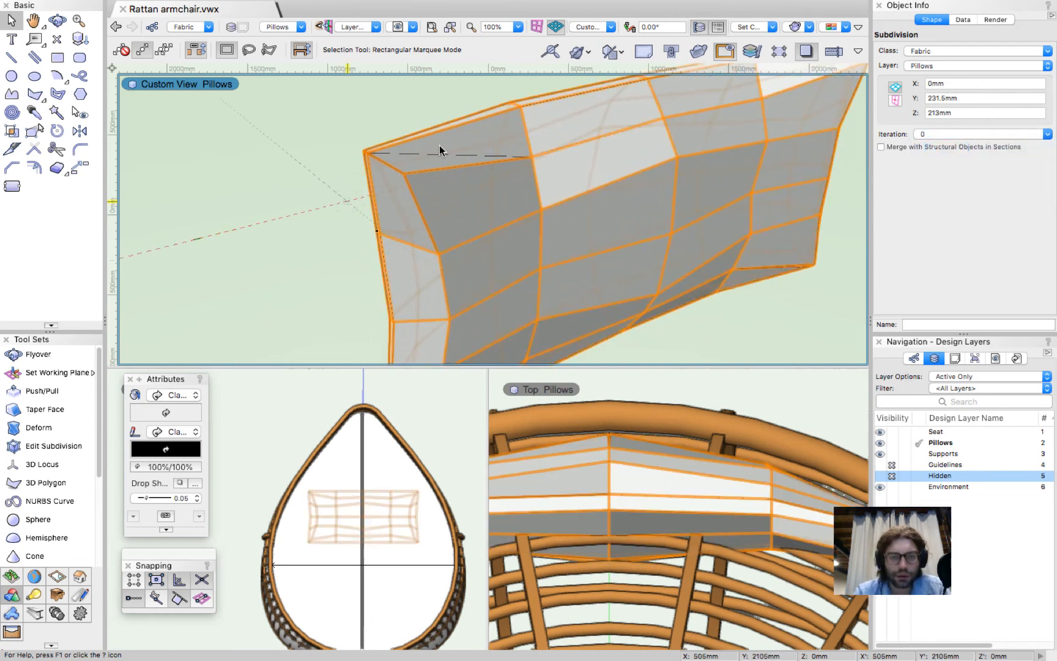
scroll(440, 149, down, 3)
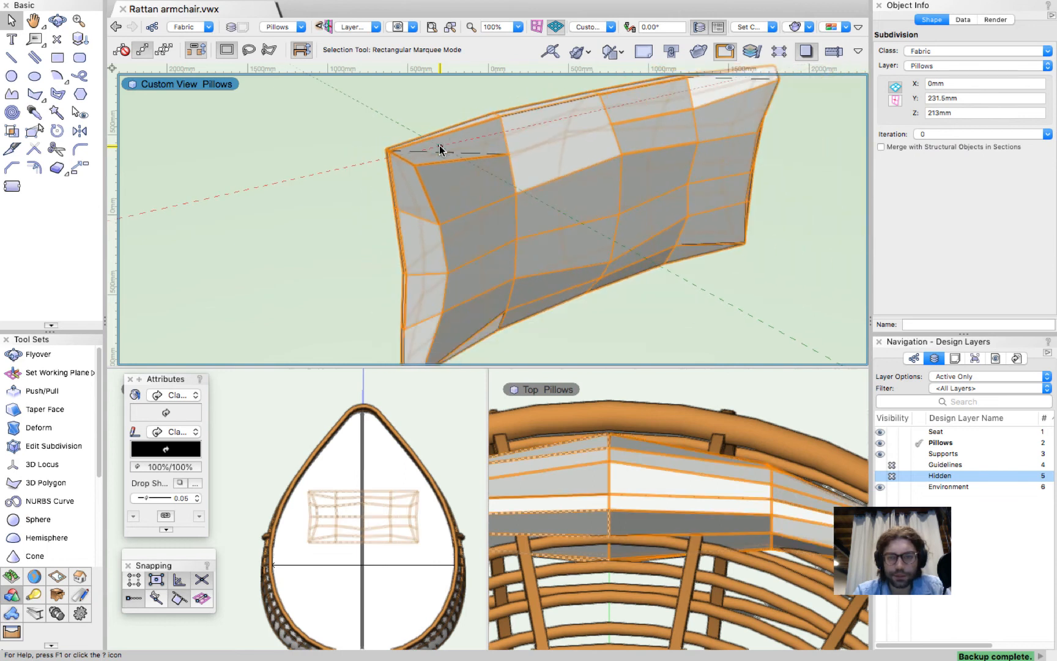
Set the pillow's subdivision iteration to 2 and deselect it.
click(927, 134)
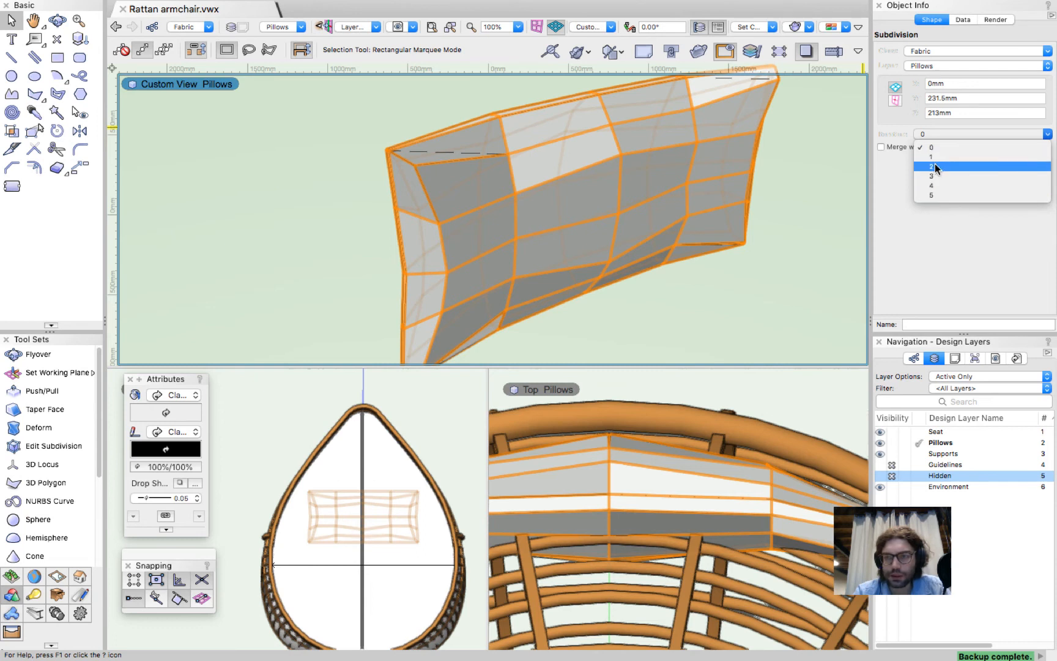
click(935, 166)
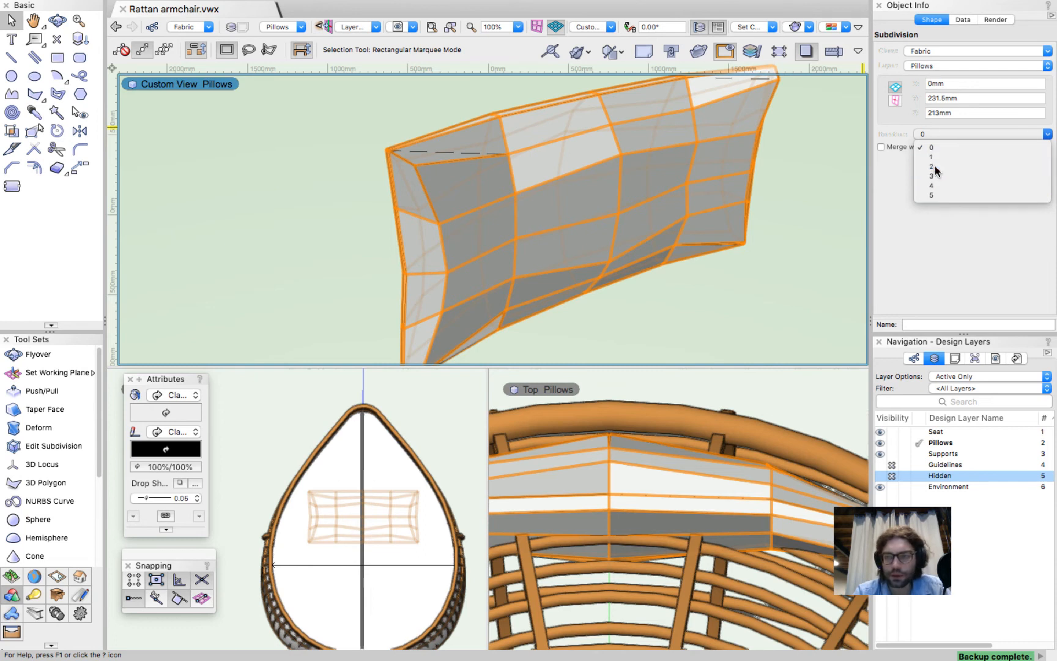
click(366, 208)
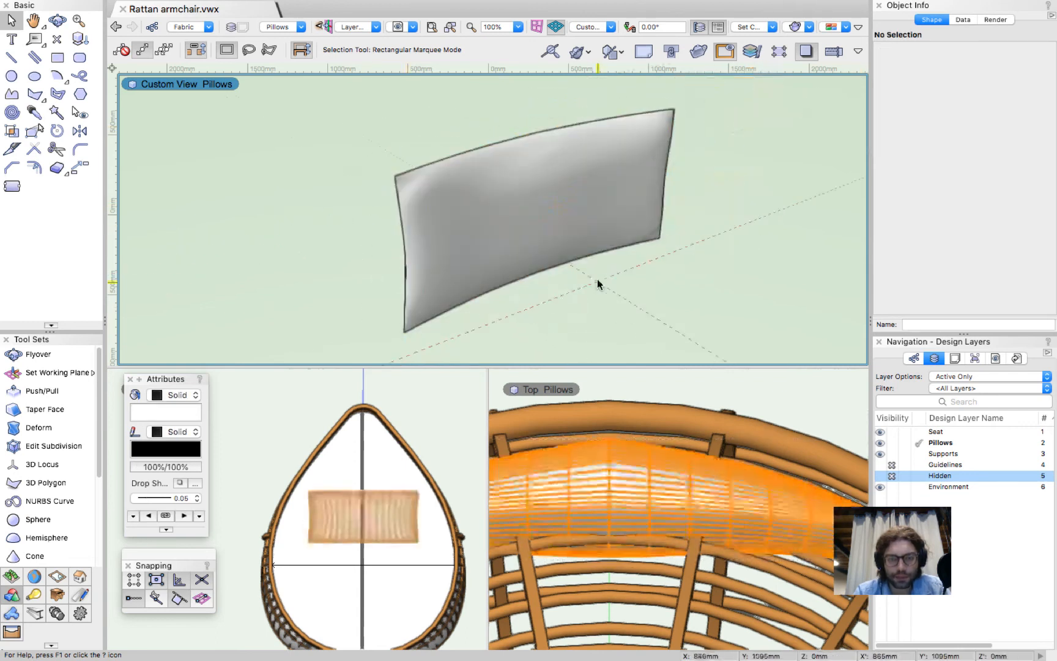
click(598, 282)
ctrl+middle_drag(601, 271, 602, 273)
Split the reopened cage with two extra vertical edge loops between the centre line and the side edge, and return to Transform mode.
double_click(561, 216)
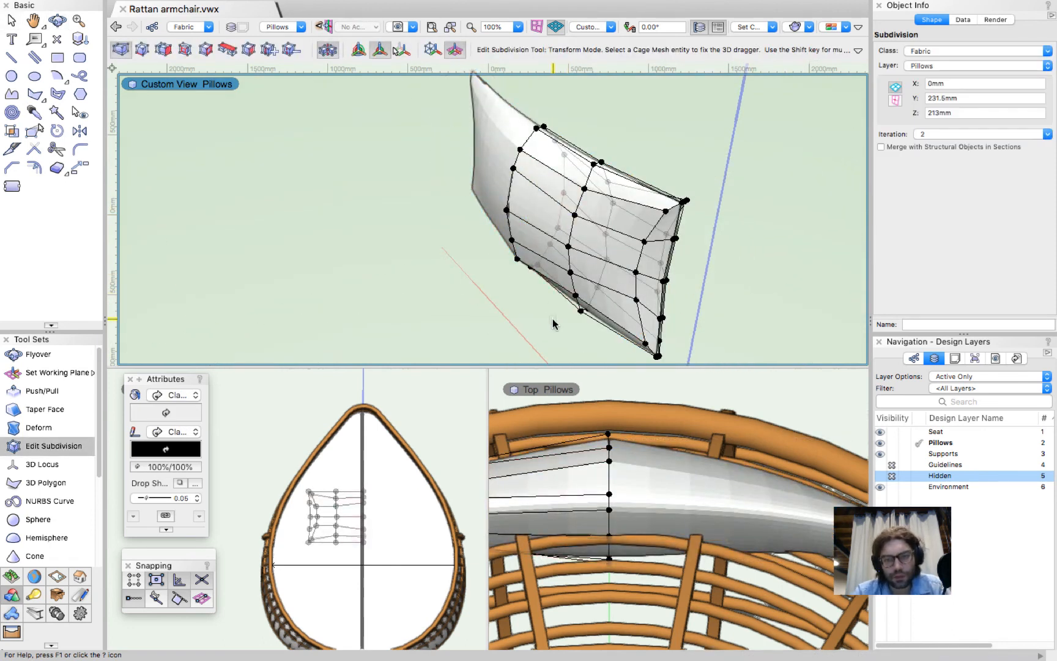
click(142, 51)
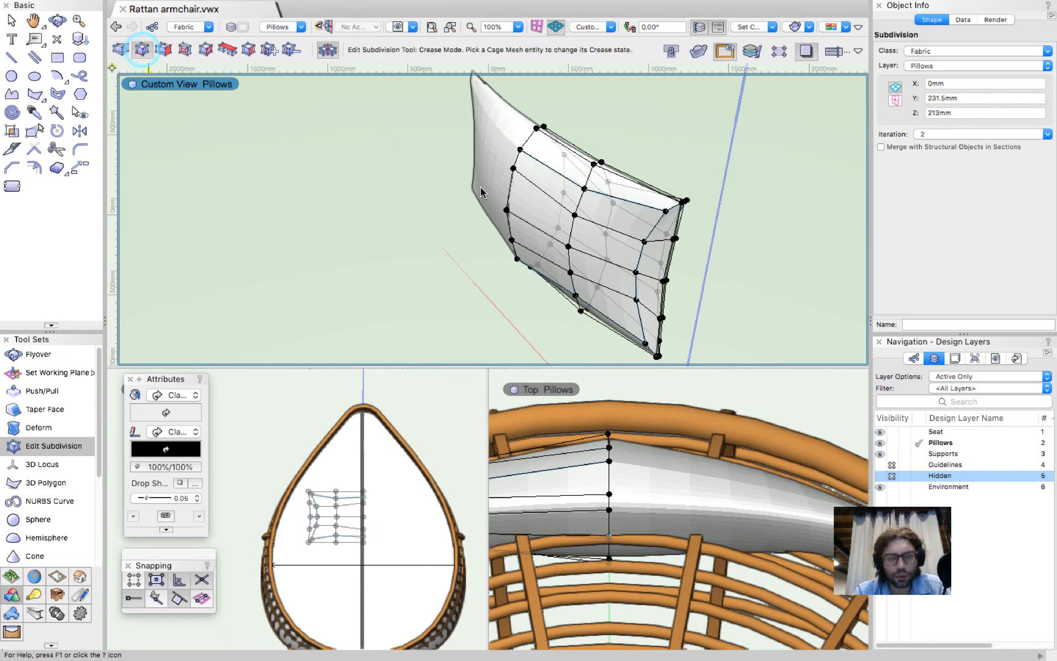
click(184, 49)
drag(553, 162, 580, 116)
mouse_move(644, 159)
mouse_down()
mouse_move(661, 129)
mouse_move(637, 136)
mouse_up()
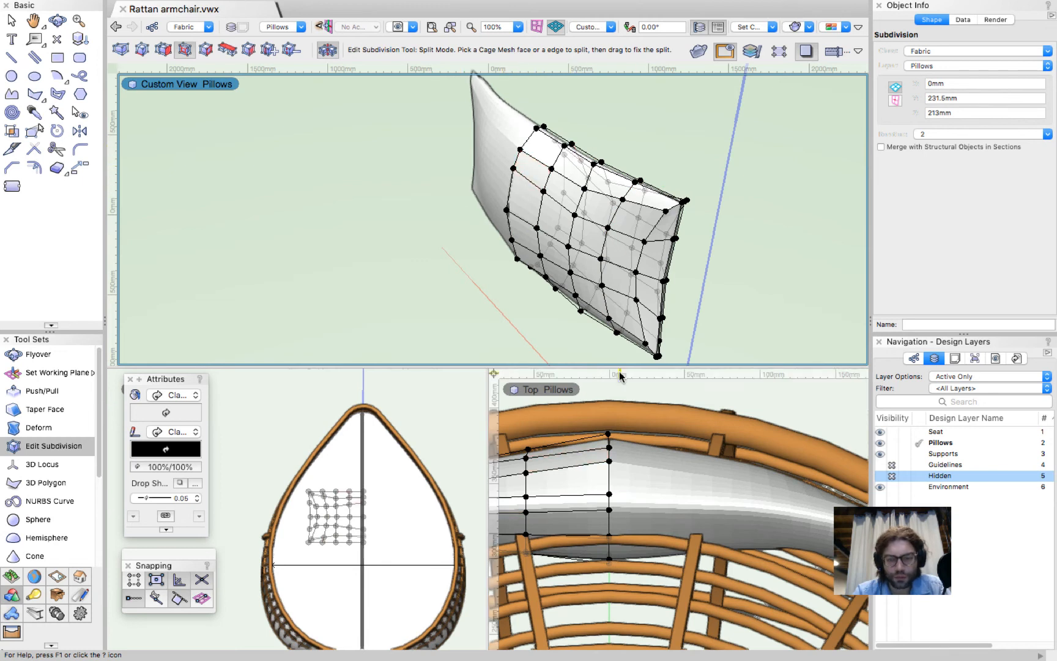
click(620, 373)
scroll(685, 455, down, 5)
scroll(634, 490, up, 3)
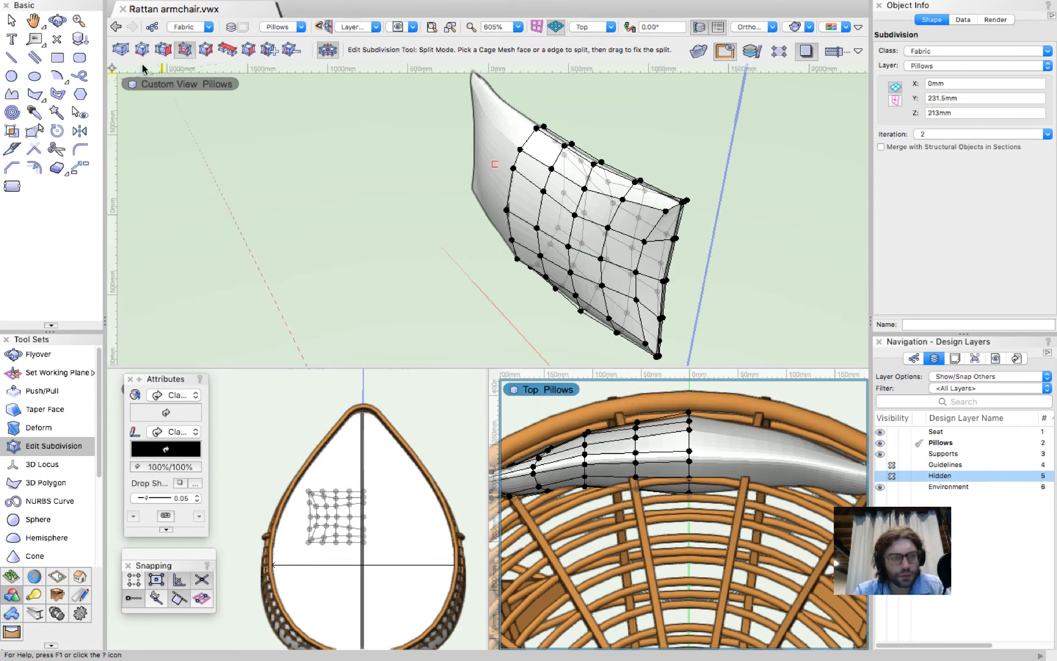
click(121, 49)
Try to move the new vertex loop nearest the centre line toward the backrest, and undo the move.
drag(616, 516, 634, 422)
scroll(640, 397, up, 3)
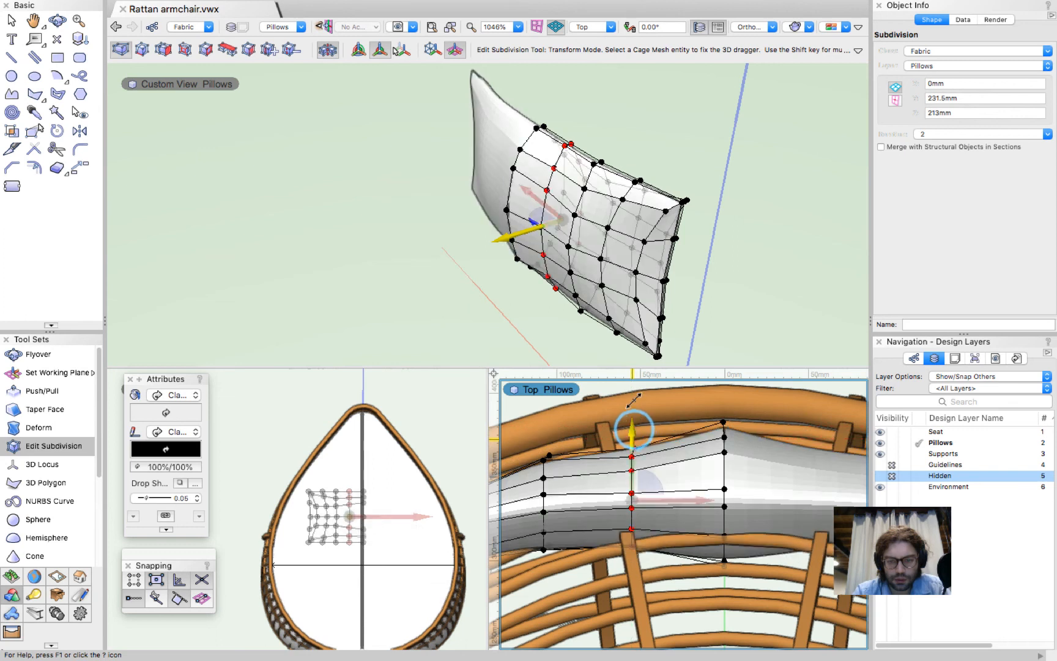
key(super+z)
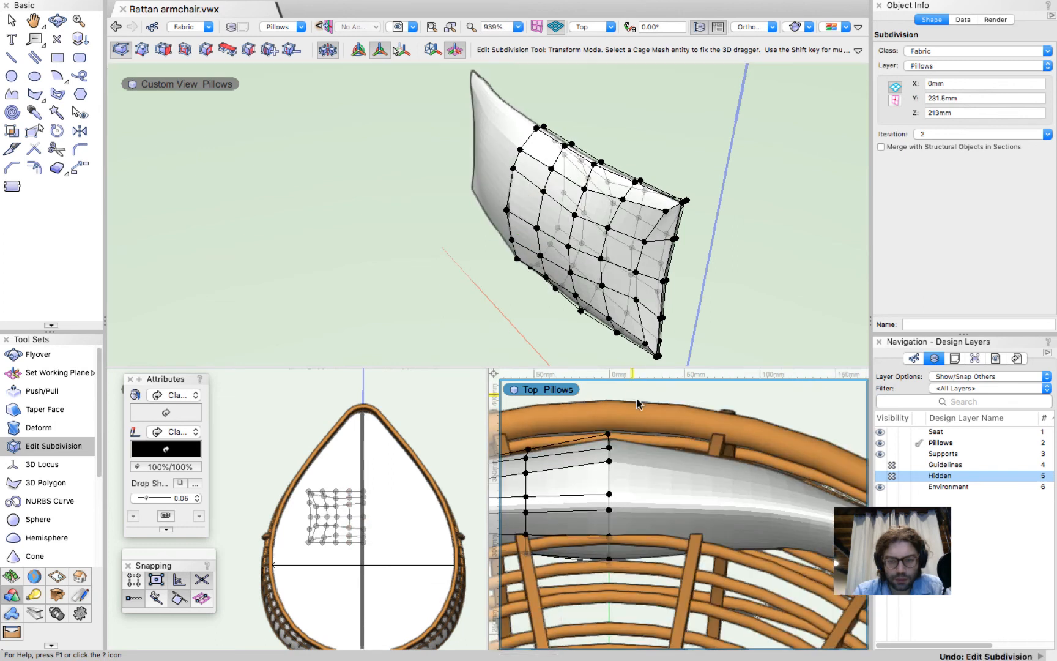
Select all vertices of the new loop beside the centre line and move them about 4 mm toward the backrest.
scroll(638, 481, down, 3)
scroll(584, 482, up, 3)
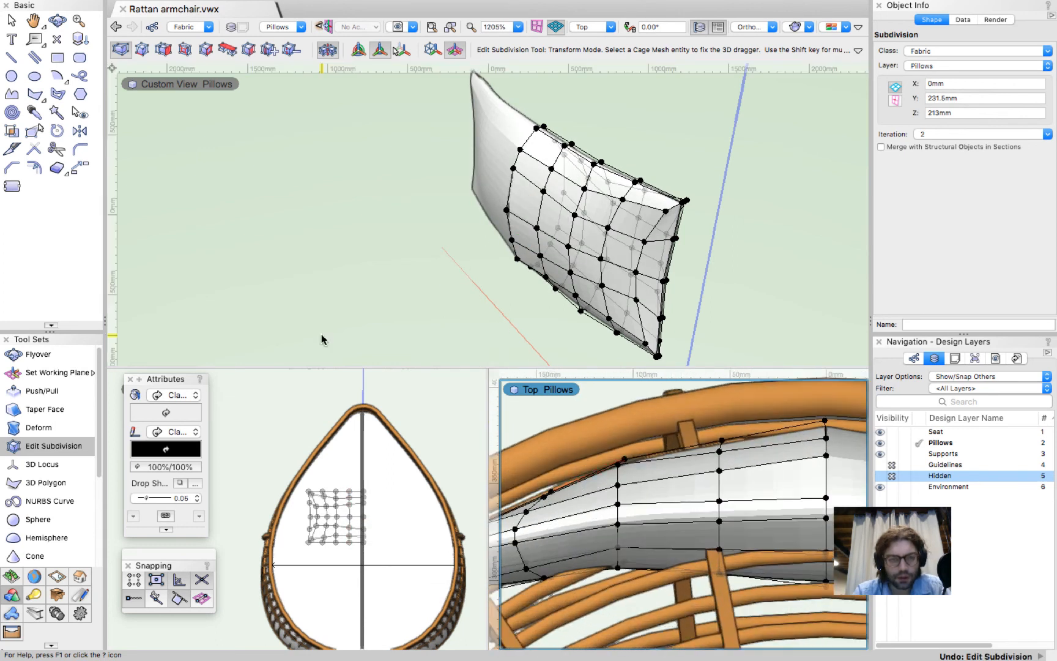
drag(692, 408, 762, 638)
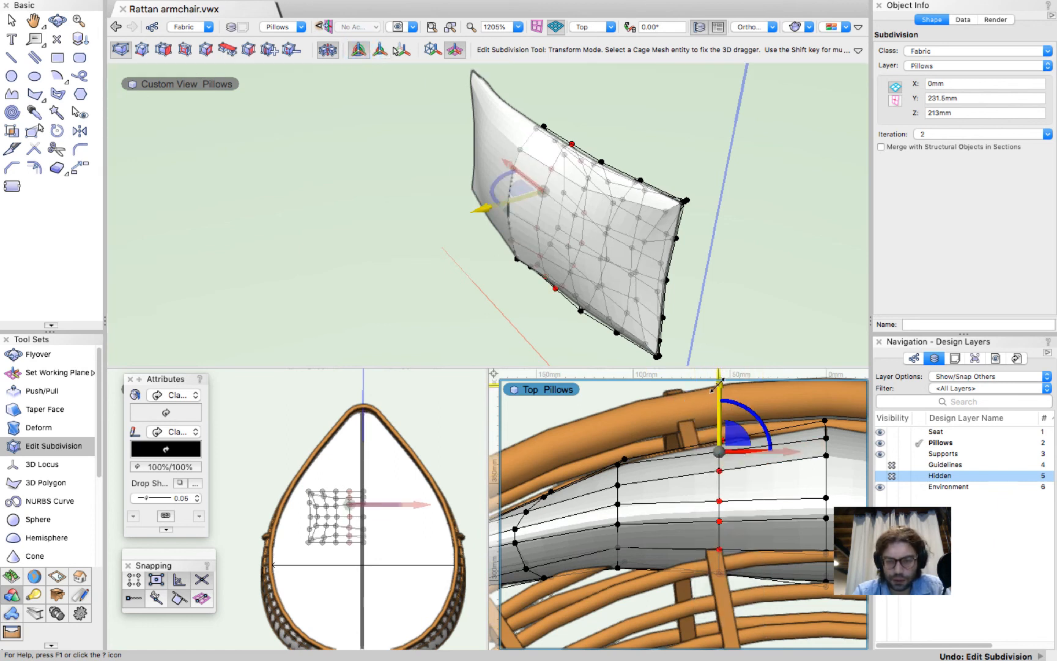
drag(718, 386, 721, 377)
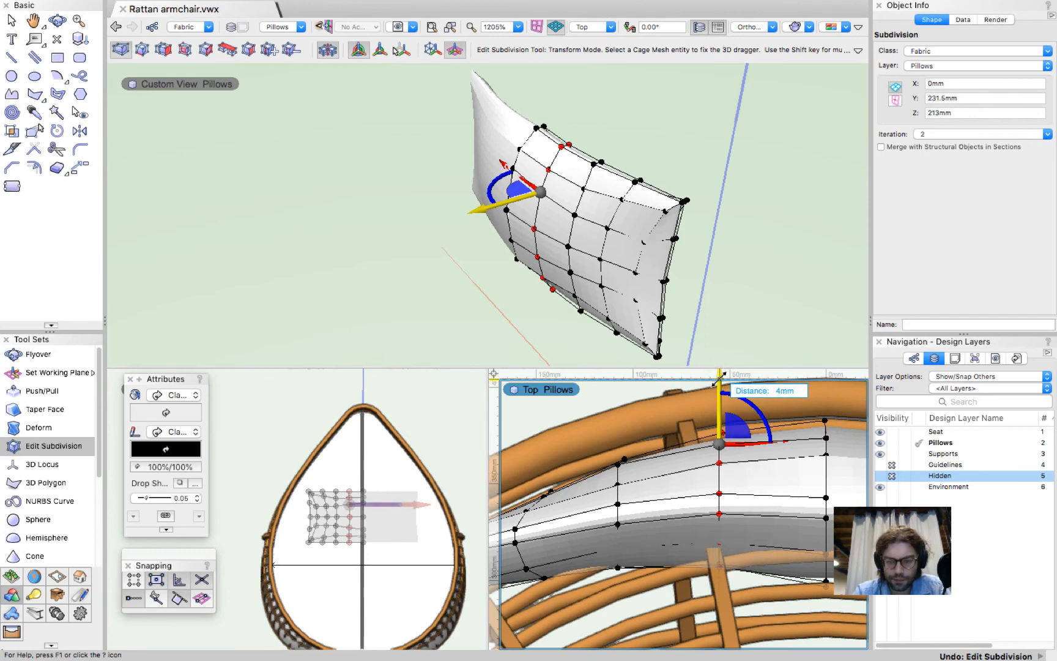
Adjust the front vertices of that loop and of the next loop outward slightly across the pillow's thickness.
drag(683, 606, 737, 527)
mouse_move(717, 475)
mouse_down()
mouse_move(697, 490)
mouse_move(700, 480)
mouse_up()
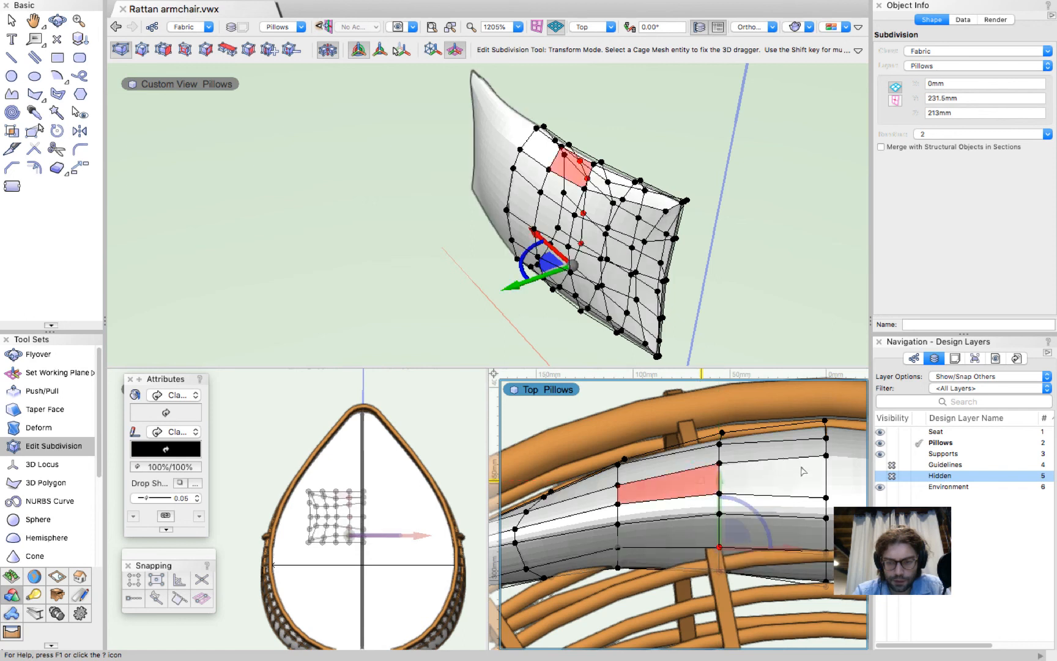
scroll(716, 514, down, 5)
scroll(742, 504, up, 5)
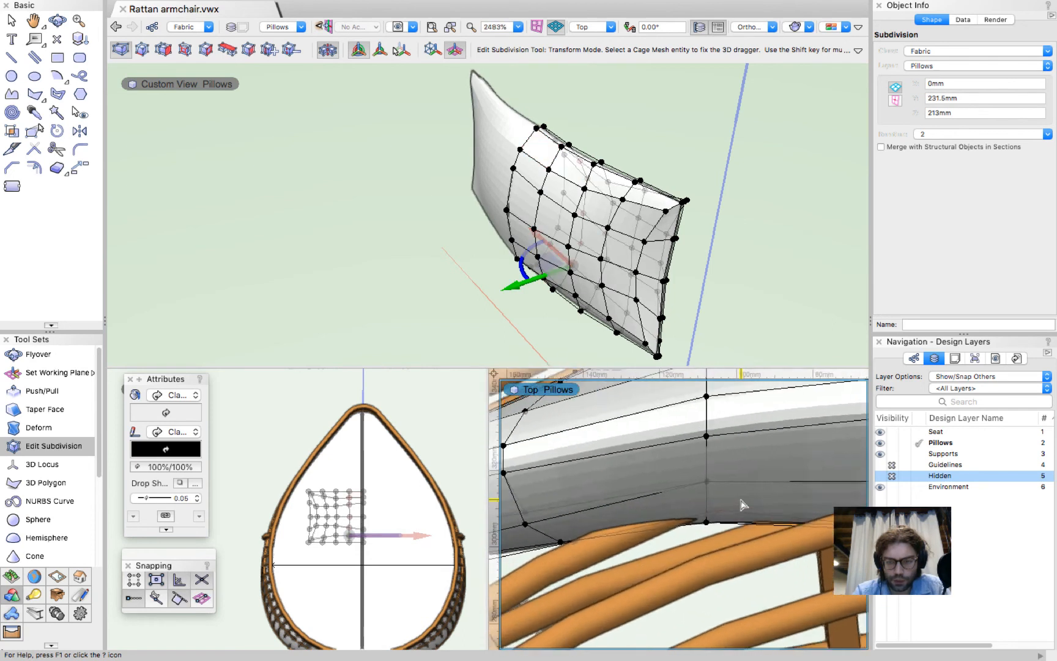
drag(705, 553, 722, 443)
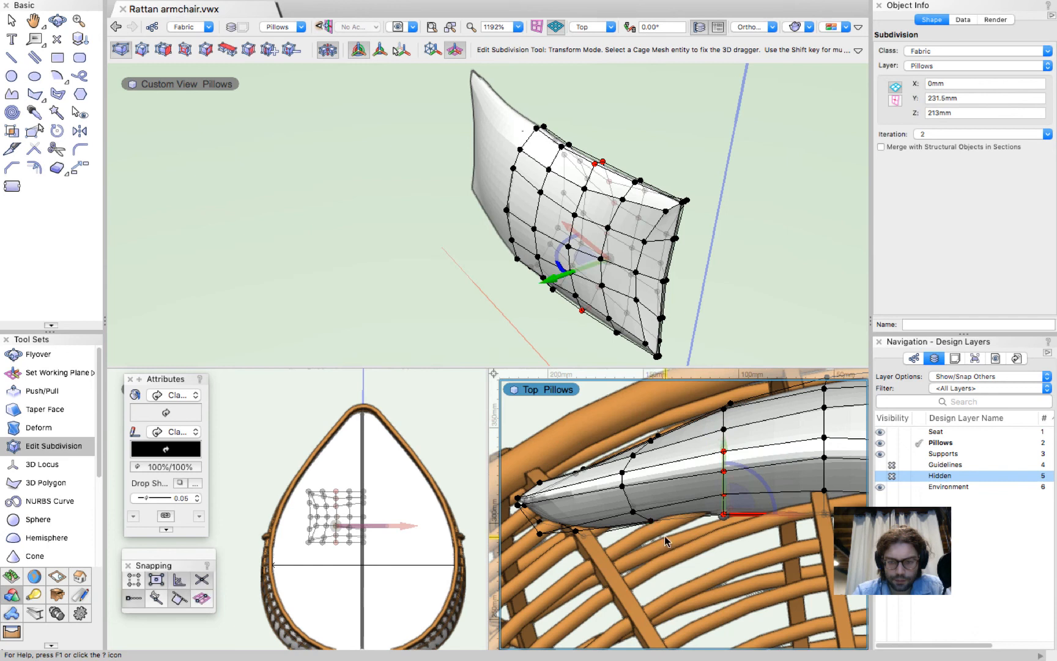
Move the front edge vertices at the pillow's side corner slightly toward the backrest.
scroll(664, 535, up, 4)
scroll(666, 540, down, 5)
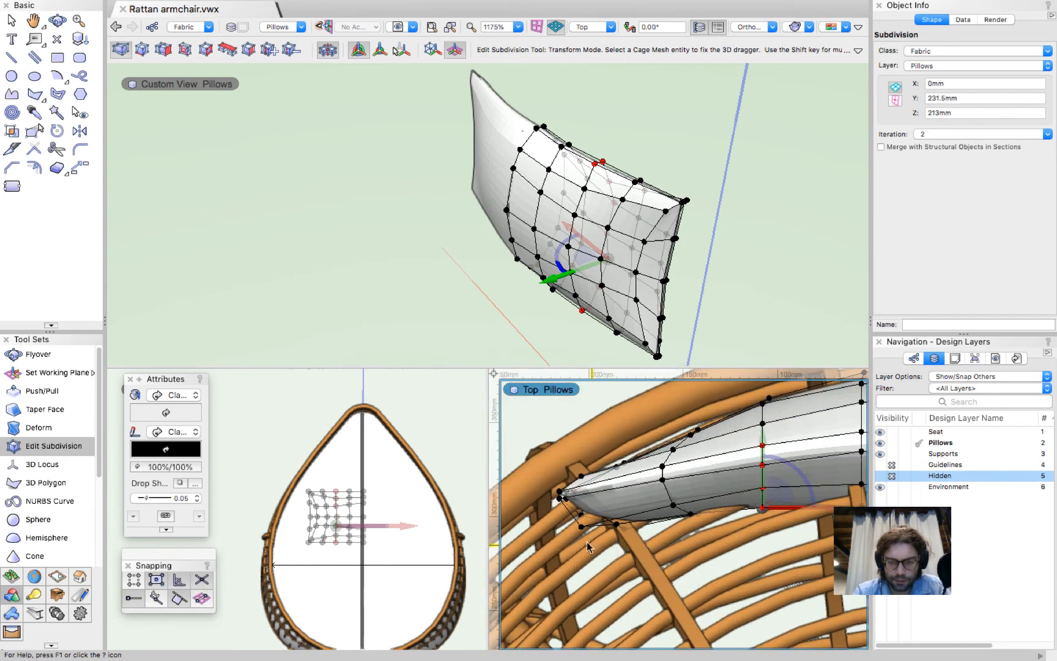
scroll(572, 543, up, 3)
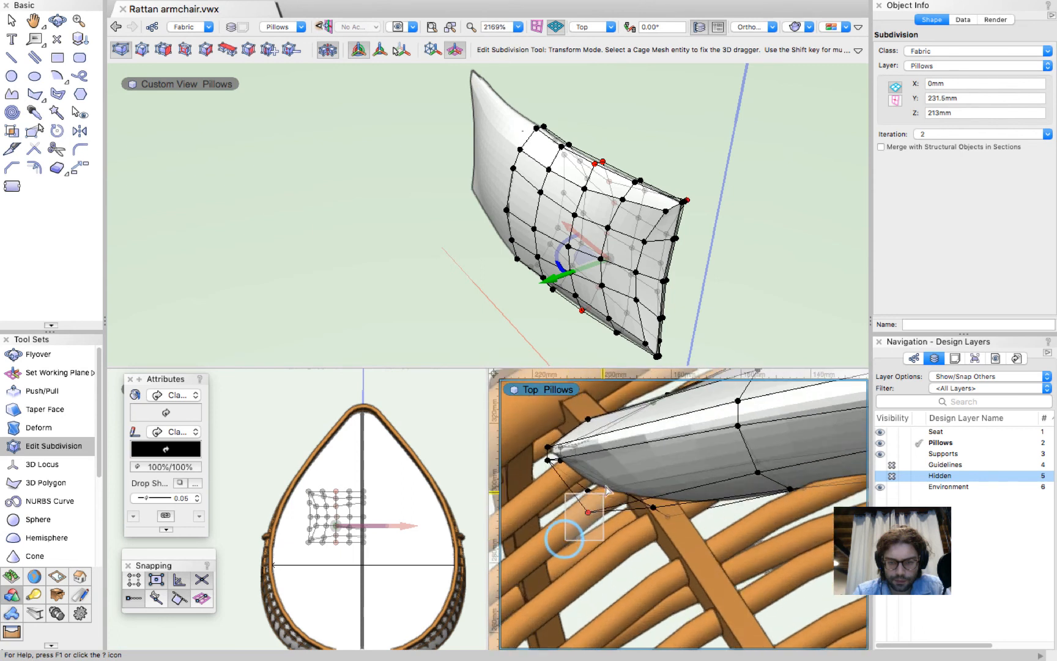
click(588, 512)
mouse_move(587, 426)
mouse_down()
mouse_move(599, 404)
mouse_move(591, 415)
mouse_up()
Move the front vertices of the loop next to the side corner about 4.5 mm toward the backrest.
drag(641, 546, 702, 499)
drag(653, 439, 657, 424)
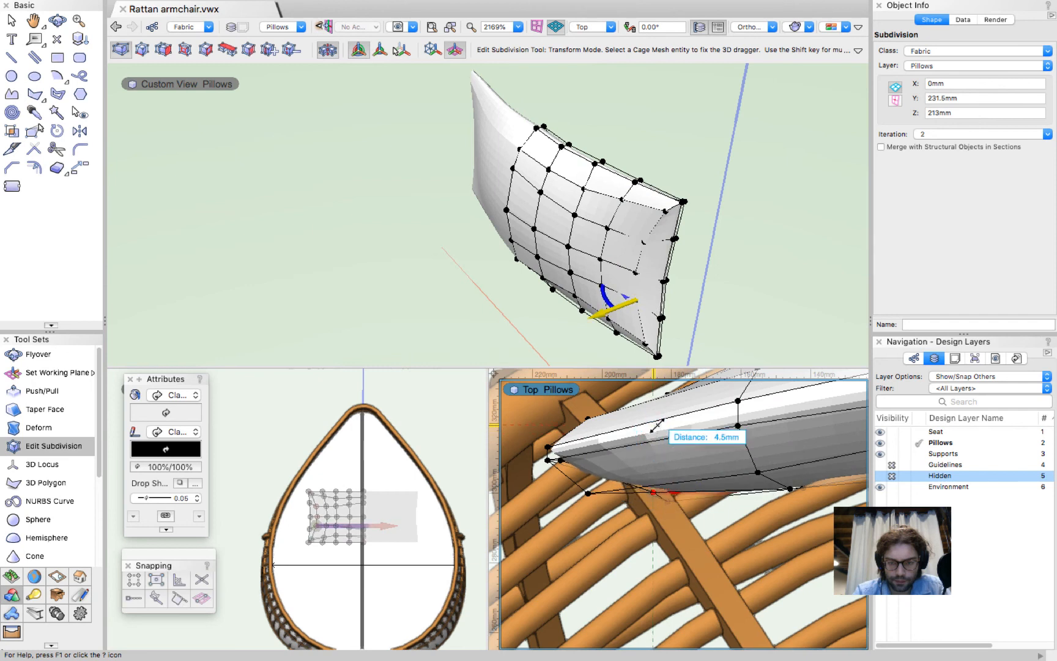
drag(660, 522, 721, 502)
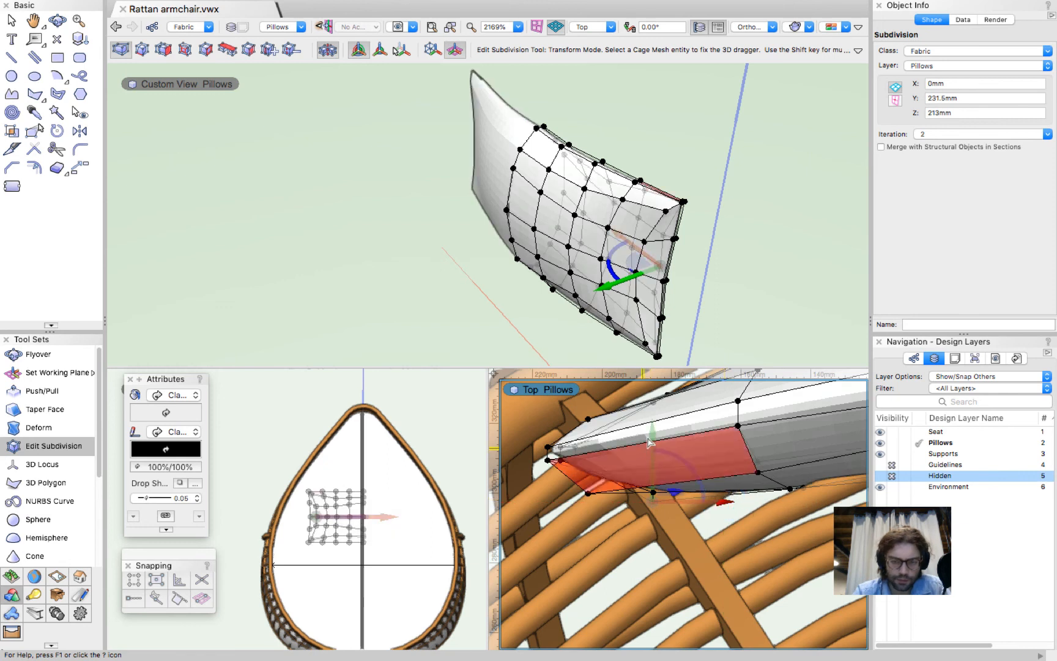
mouse_move(650, 432)
mouse_down()
mouse_move(651, 420)
mouse_move(635, 424)
mouse_up()
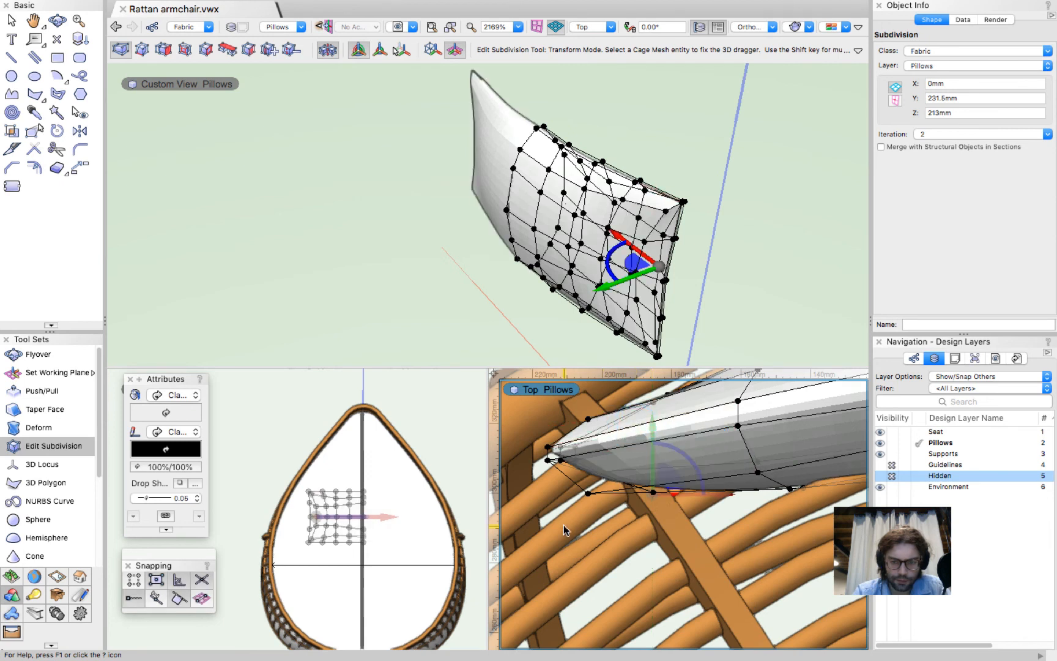
Select the foremost vertices on the pillow's centre line and move them slightly toward the backrest.
scroll(564, 525, down, 5)
scroll(564, 525, up, 6)
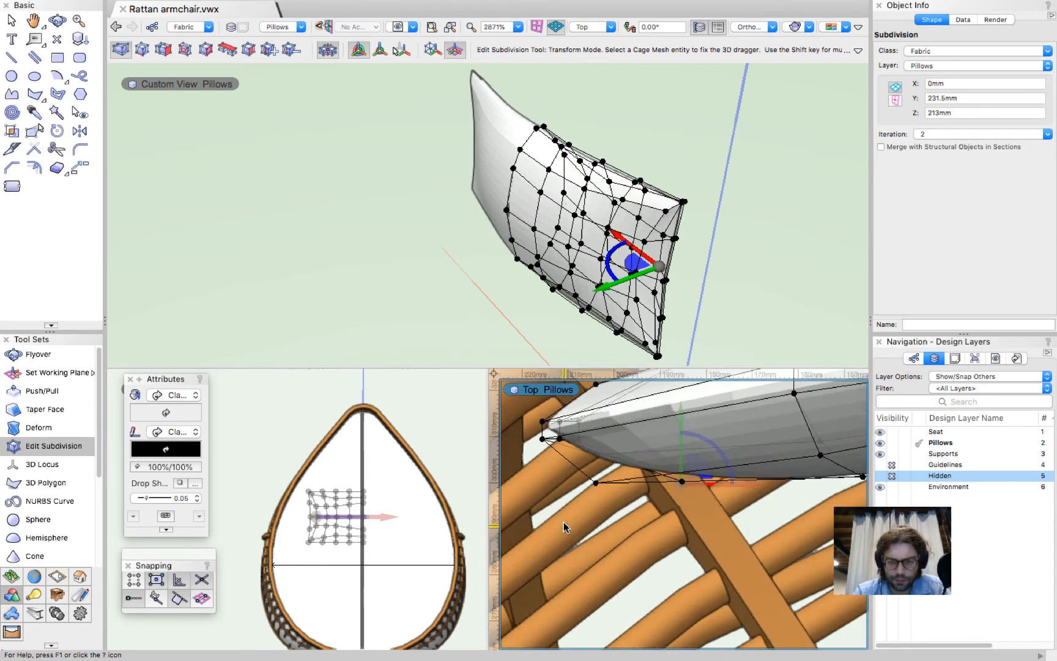
scroll(564, 522, down, 5)
scroll(564, 520, up, 3)
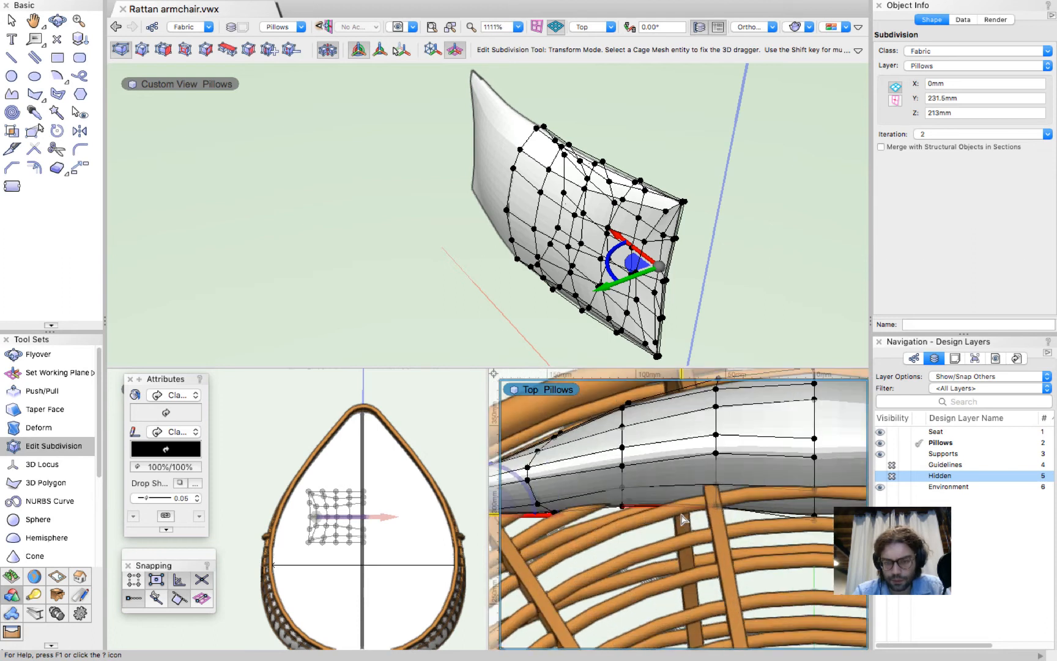
scroll(684, 519, down, 1)
drag(767, 529, 782, 440)
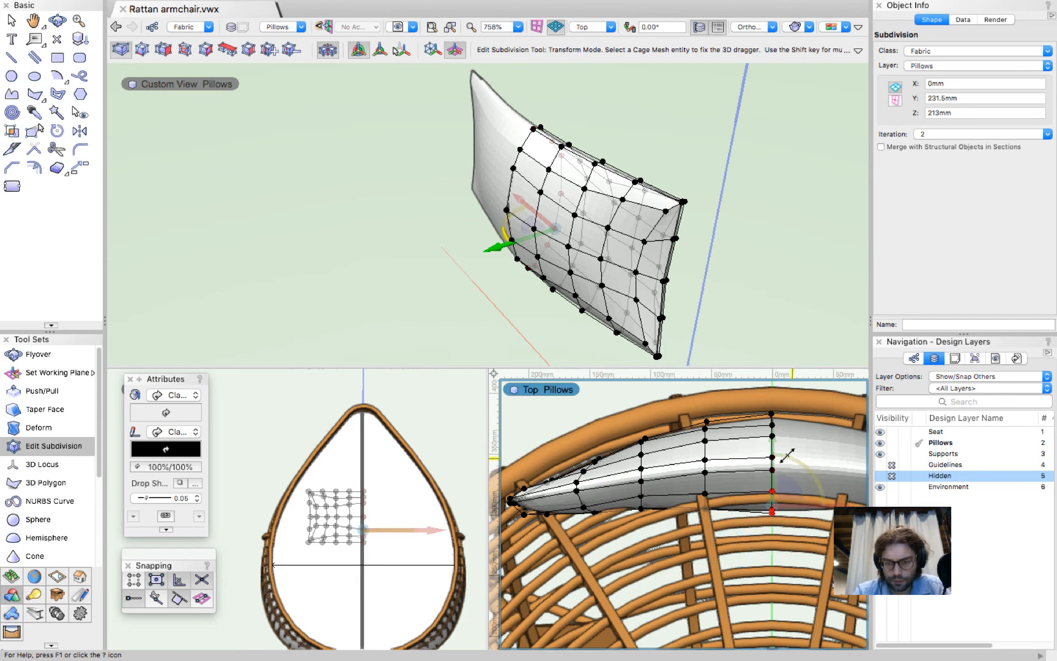
drag(774, 445, 781, 436)
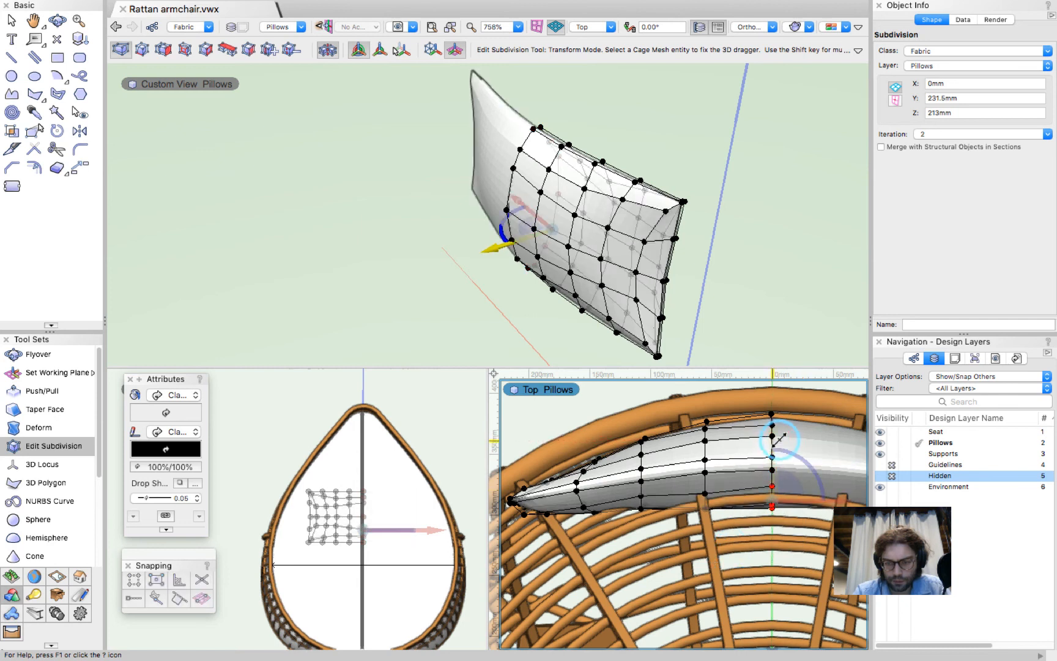
Nudge the front vertices of the loop beside the centre line toward the backrest and check the pillow's shape.
drag(684, 544, 721, 487)
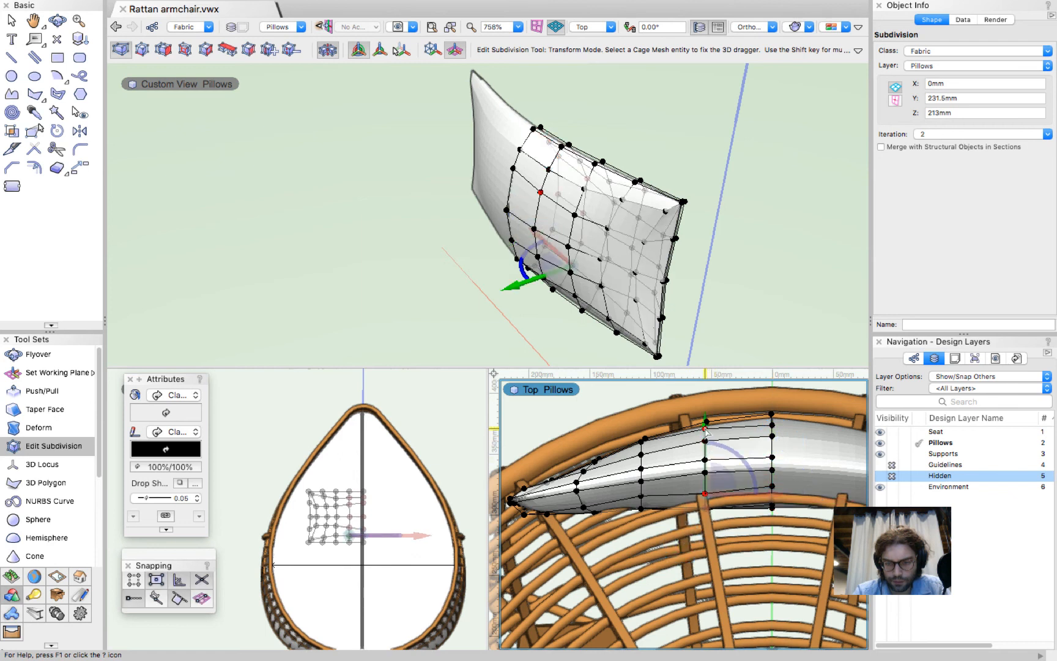
drag(704, 416, 706, 409)
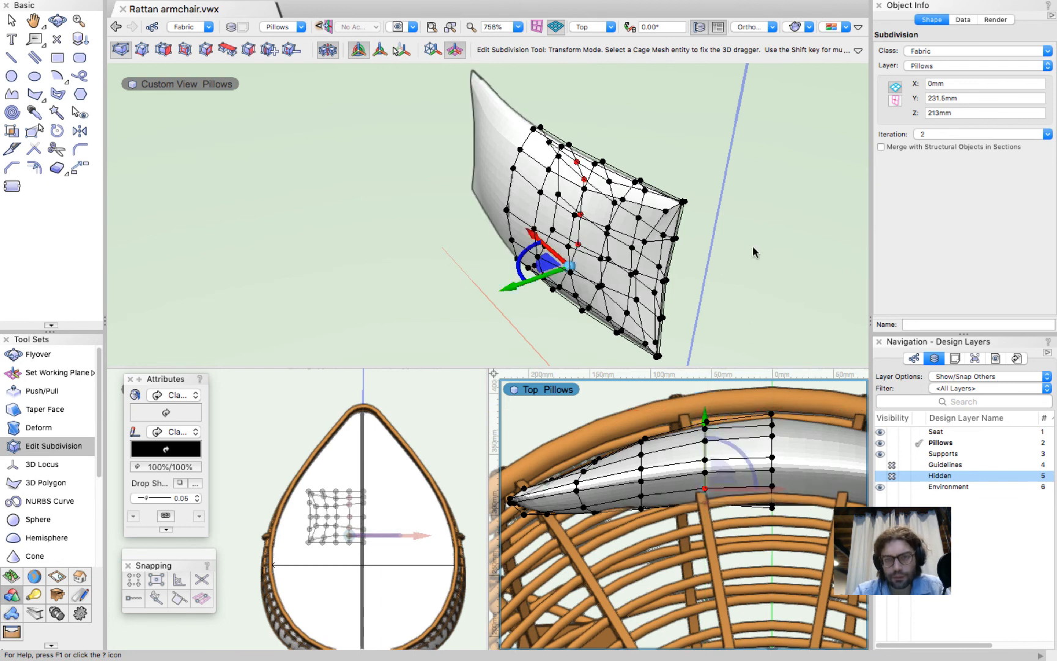
click(724, 230)
super+middle_drag(723, 231, 724, 231)
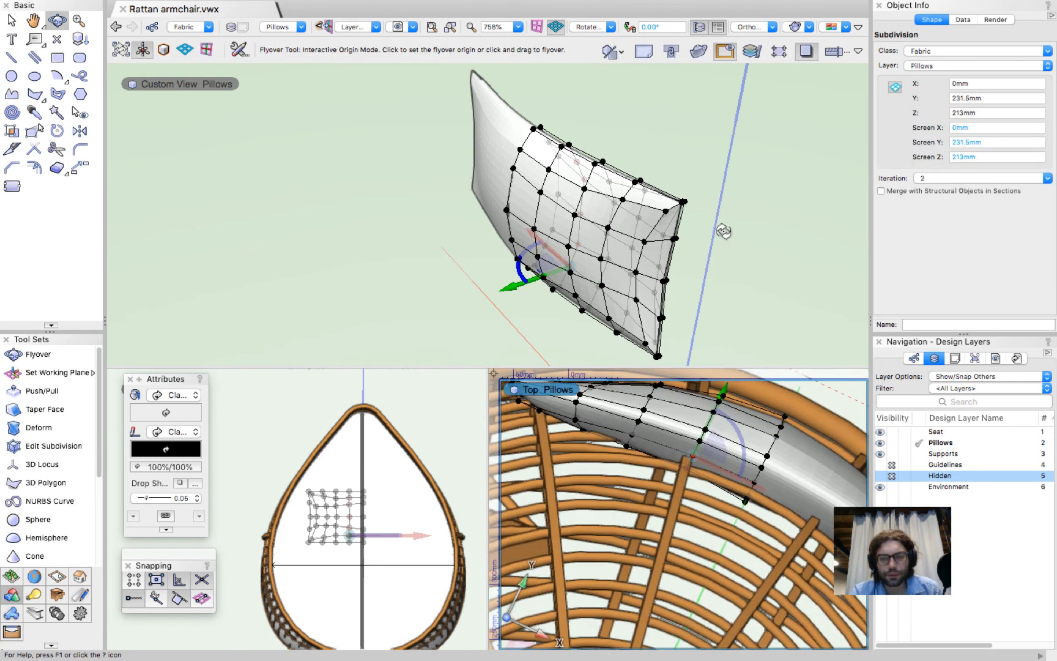
super+middle_drag(655, 255, 654, 258)
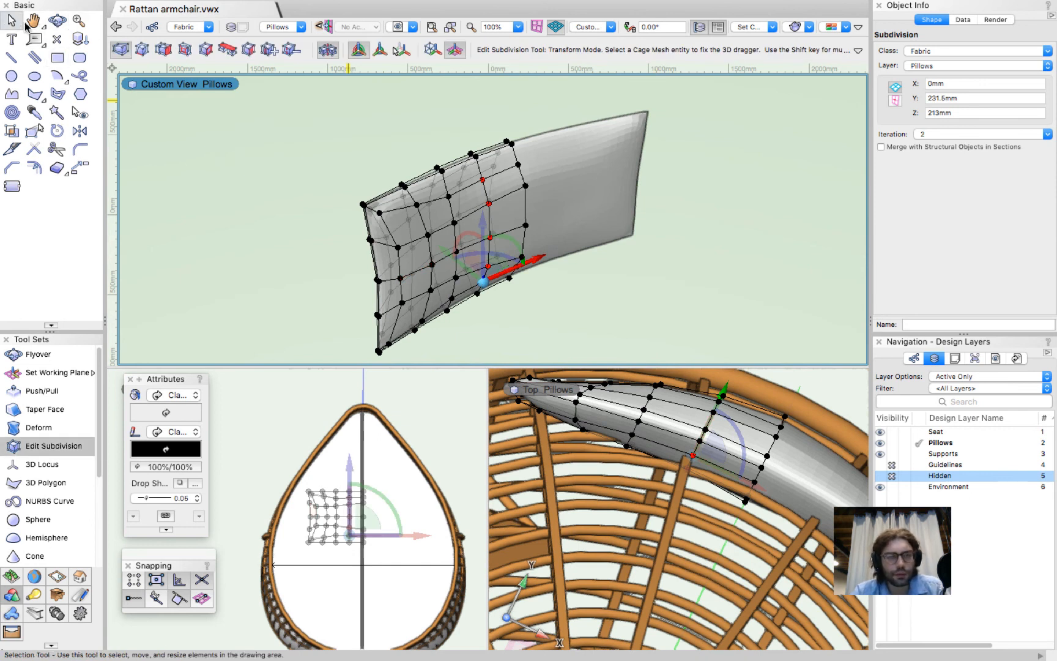
Finish editing the pillow's subdivision cage and switch the pane with the top view to Top/Plan.
click(15, 21)
click(371, 146)
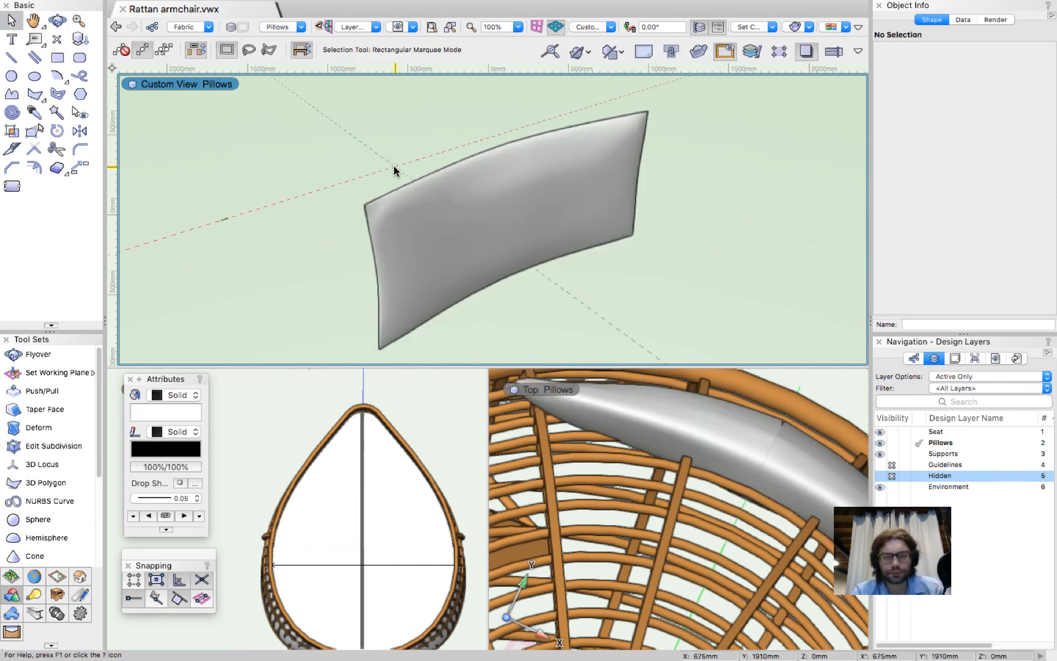
click(829, 385)
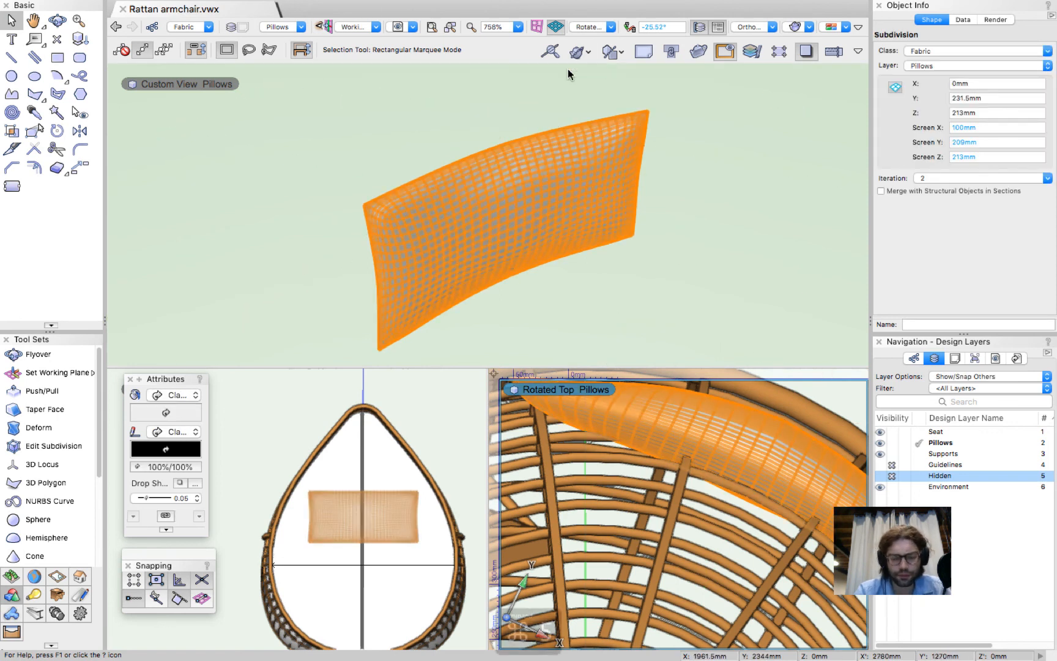
key(super+5)
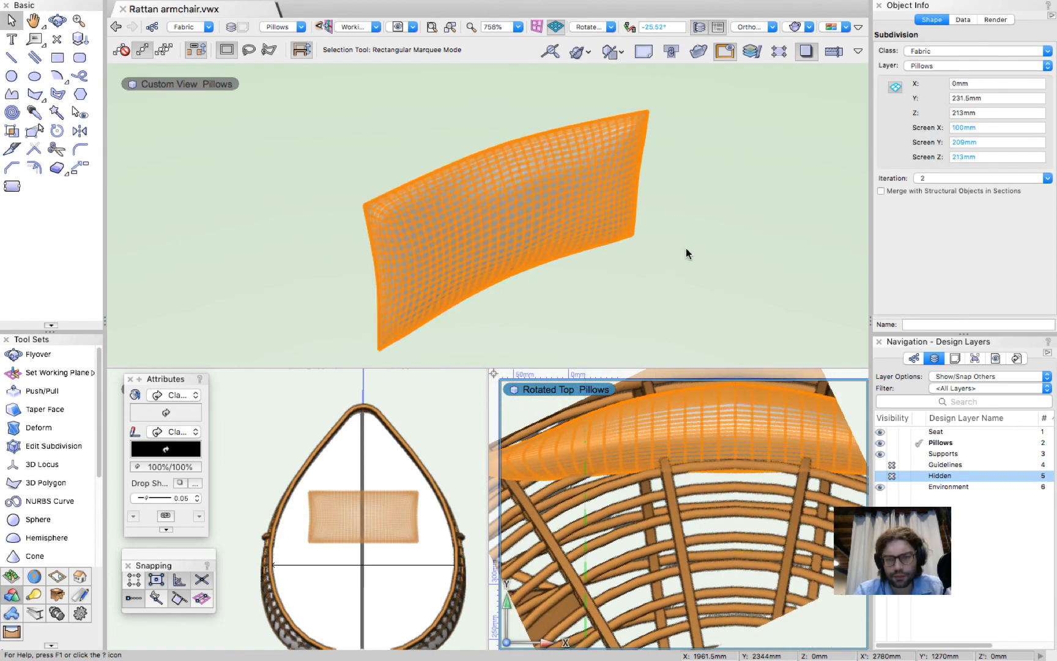
click(342, 142)
scroll(319, 143, down, 3)
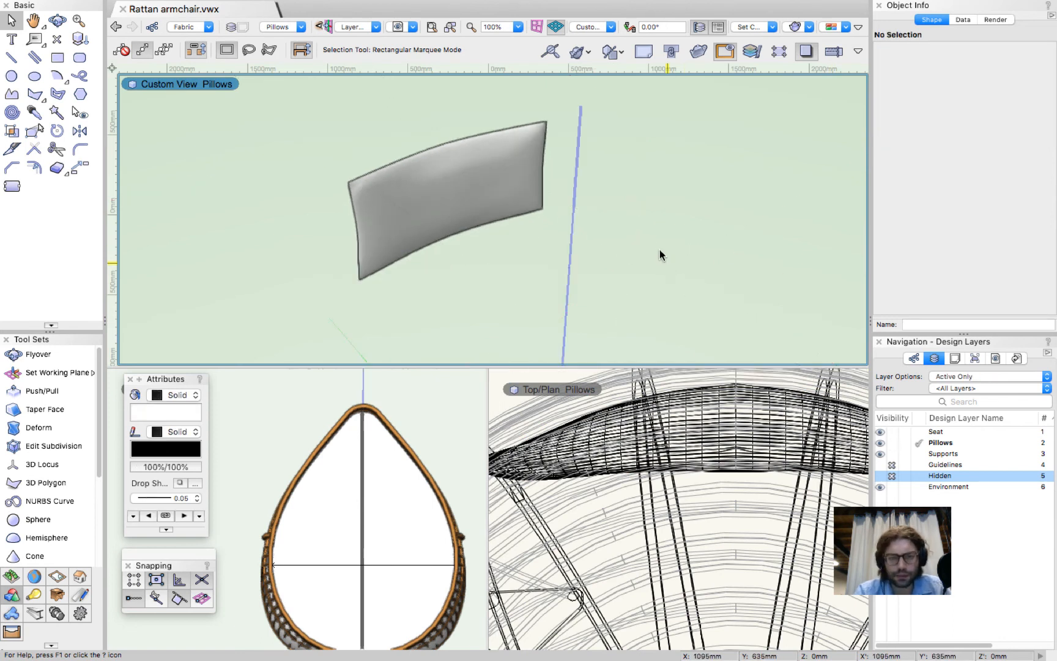
Set the layer options to Show/Snap Others and check the pillow's position within the whole chair frame.
key(m)
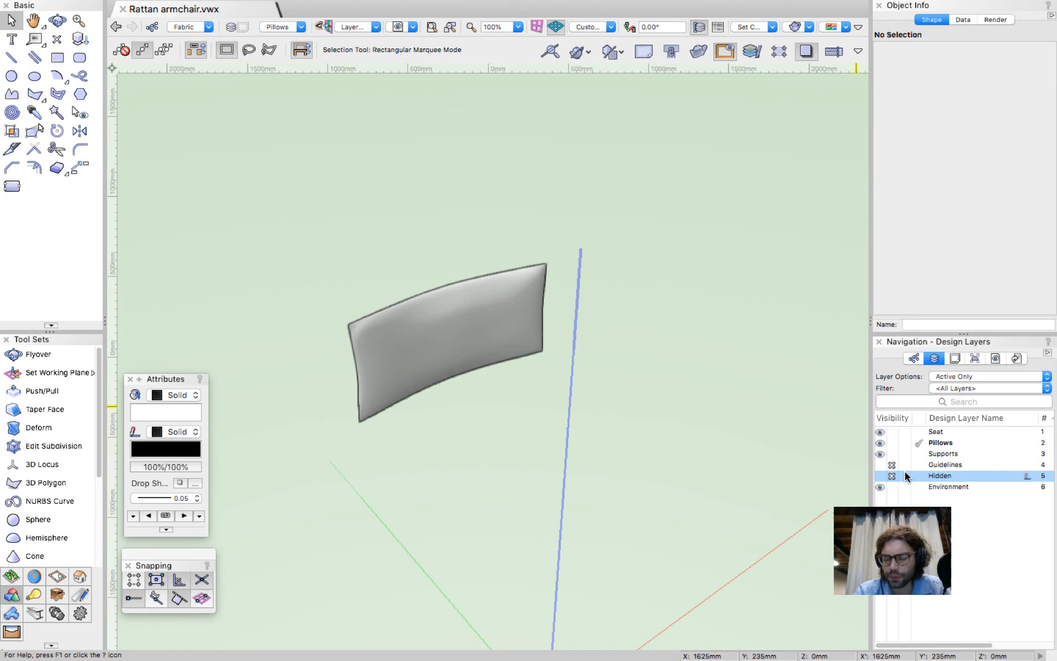
click(974, 376)
click(958, 405)
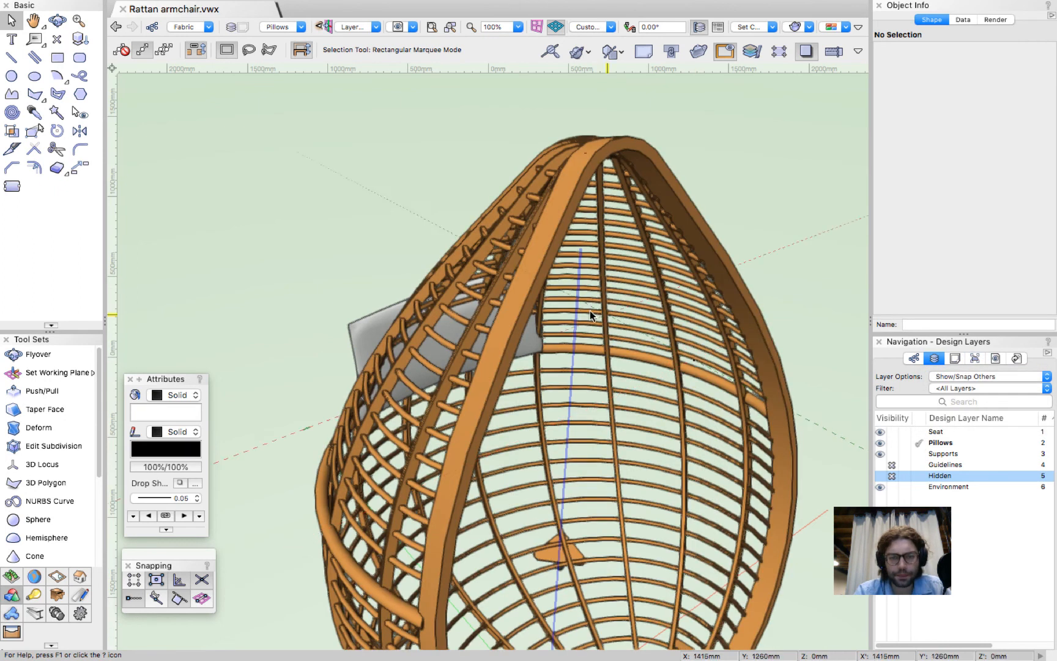
click(373, 333)
ctrl+middle_drag(372, 333, 369, 331)
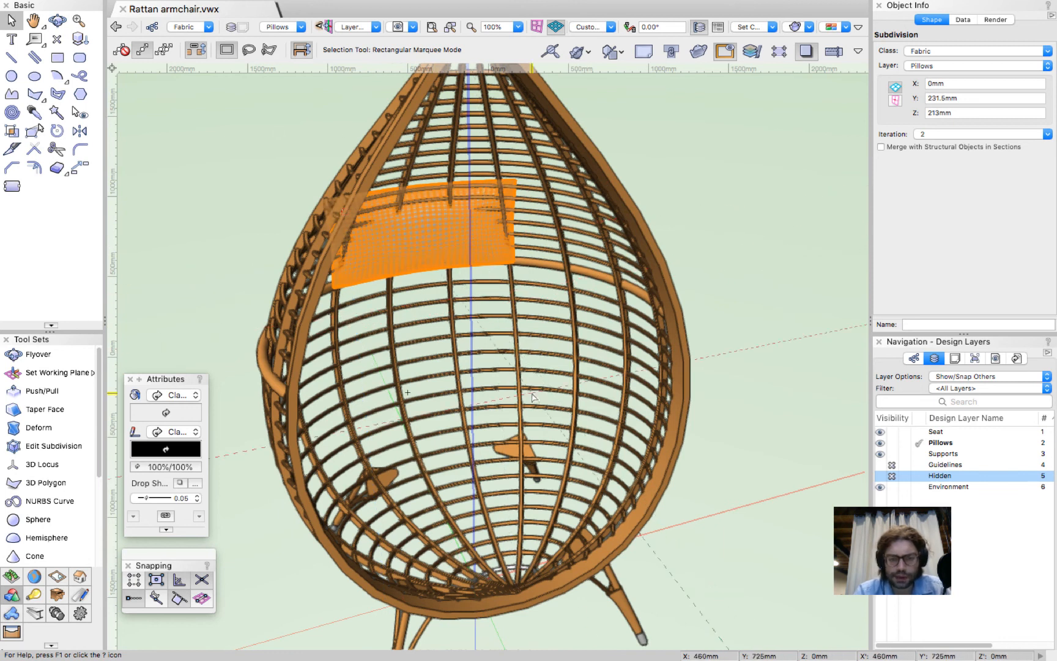
key(m)
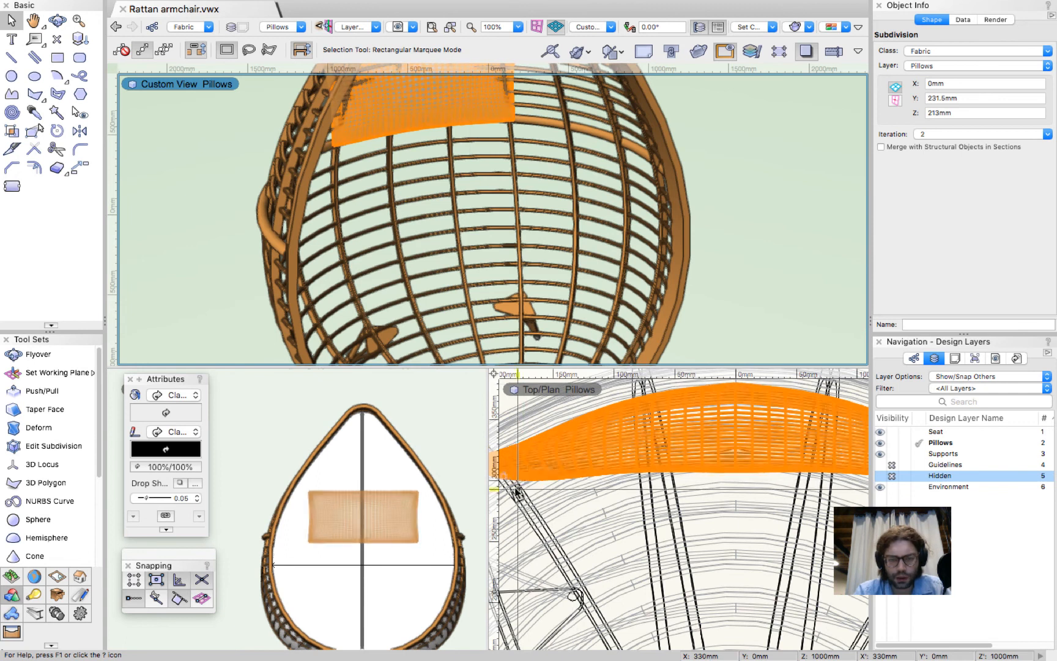
Switch the pane with the front view to the Right view and hide the Hidden layer in it.
click(422, 419)
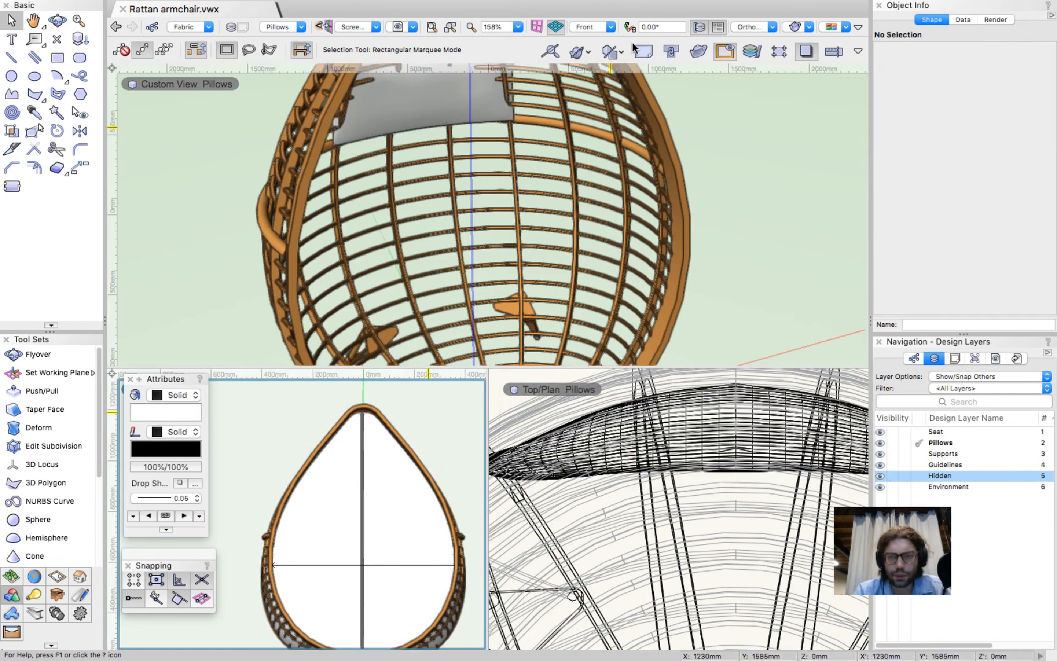
click(605, 27)
click(618, 96)
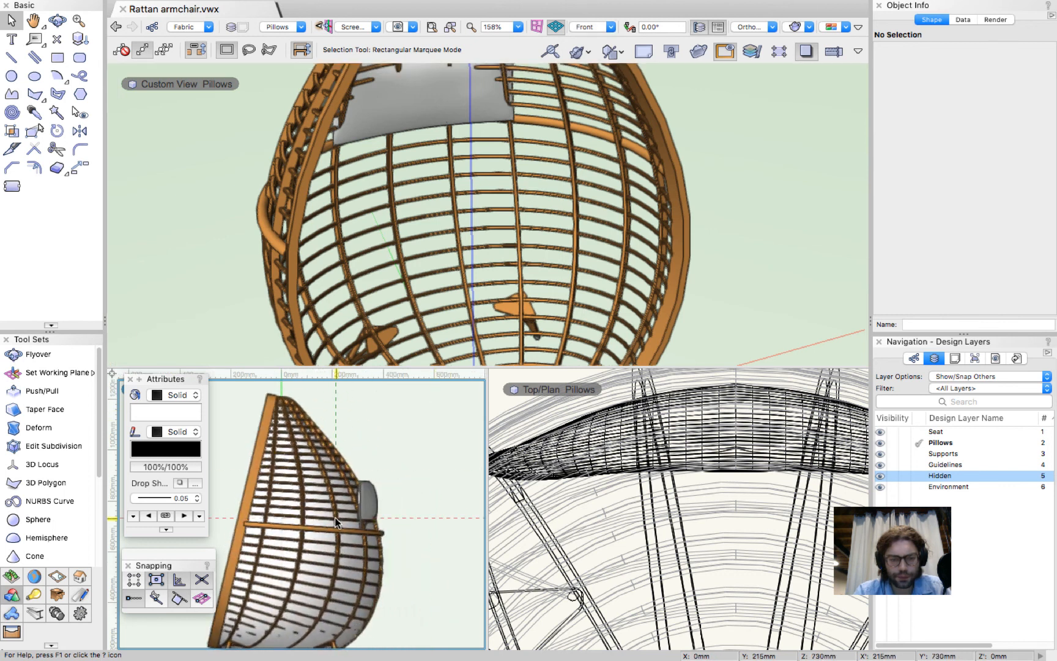
scroll(335, 522, up, 2)
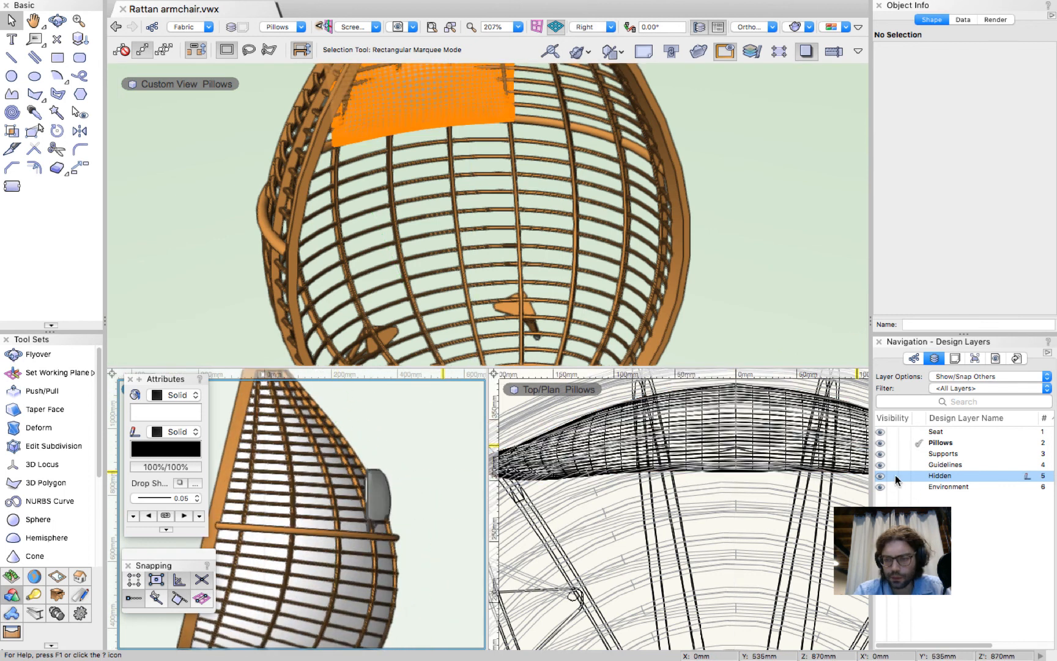
click(892, 476)
scroll(399, 559, up, 1)
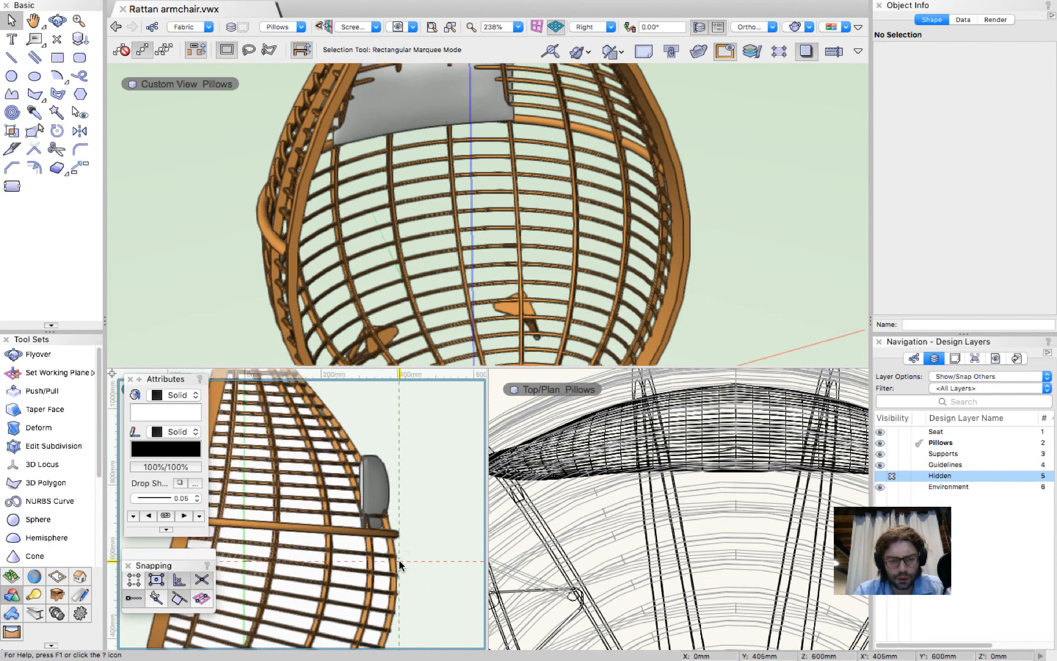
Select the pillow in the Right view and nudge it about 23 mm toward the chair's front.
click(375, 475)
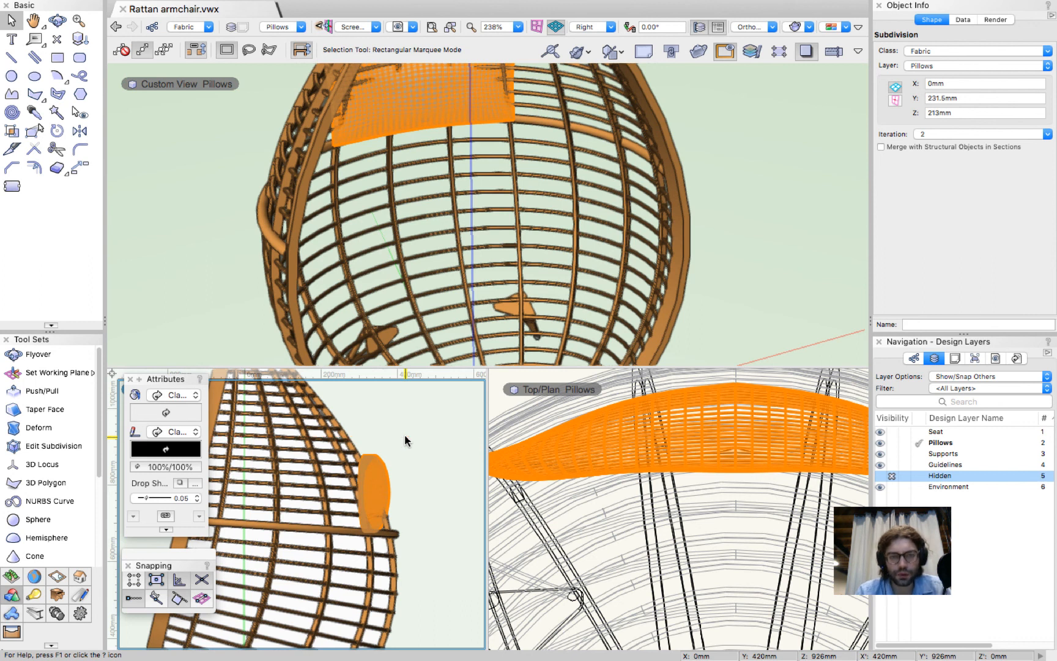
key(shift+Left)
key(shift+Left)
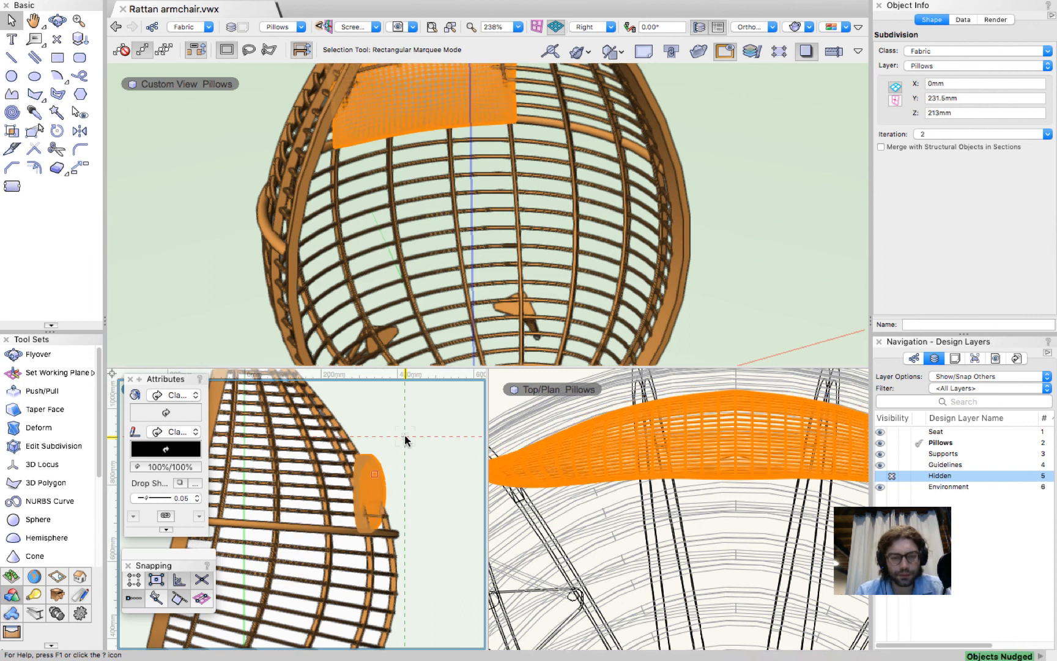
key(shift+Left)
key(shift+Left)
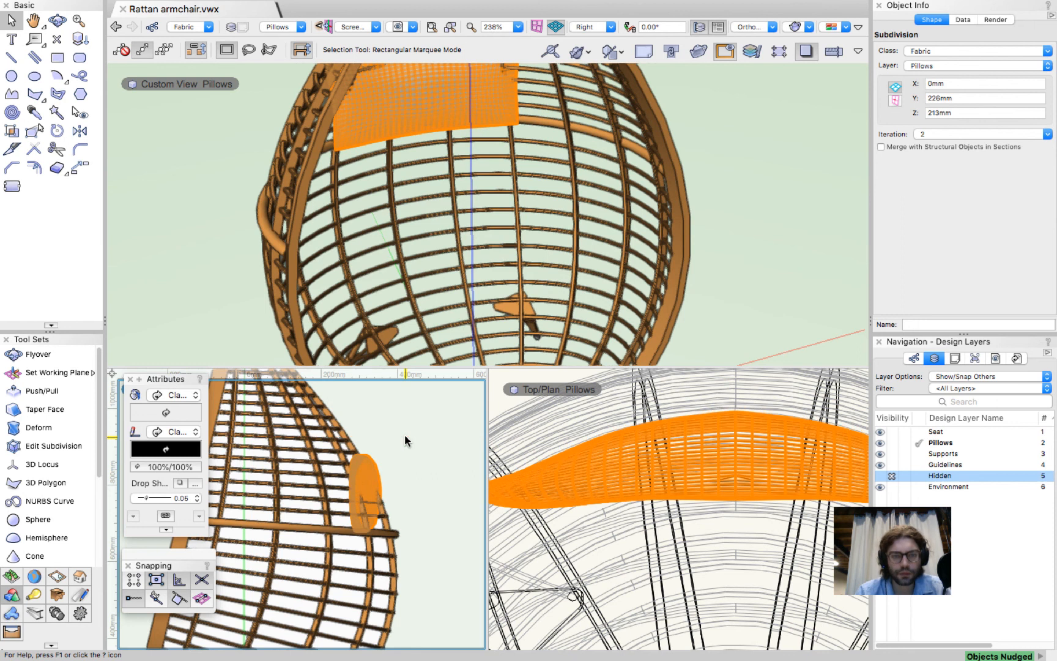
Rotate the pillow 15° about its middle in the Right view so its upper edge tilts toward the chair's front.
key(alt+equal)
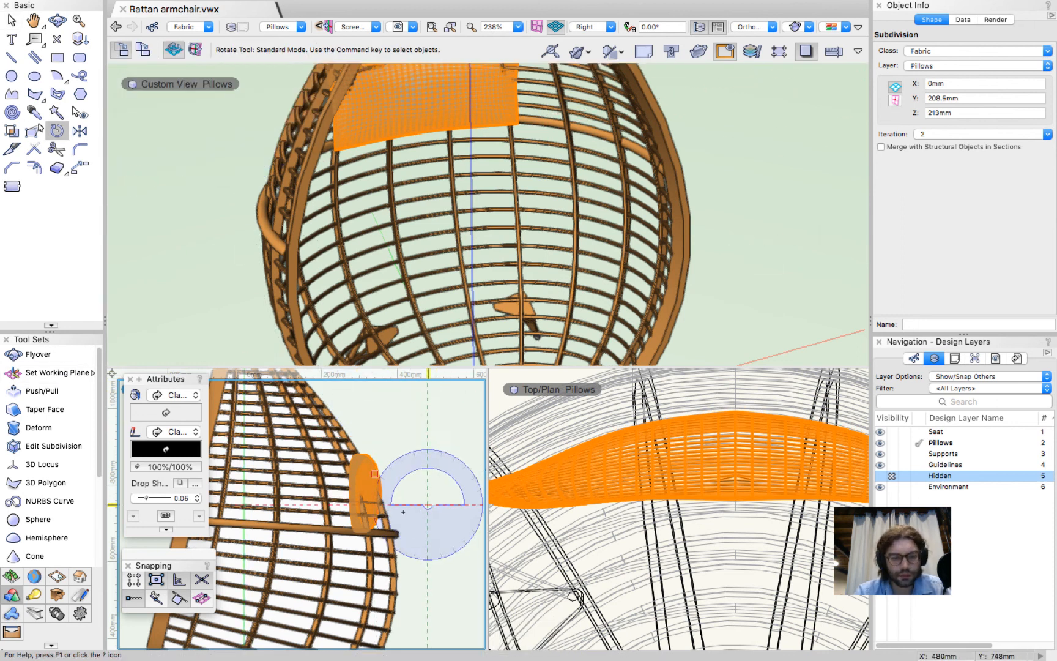
click(372, 502)
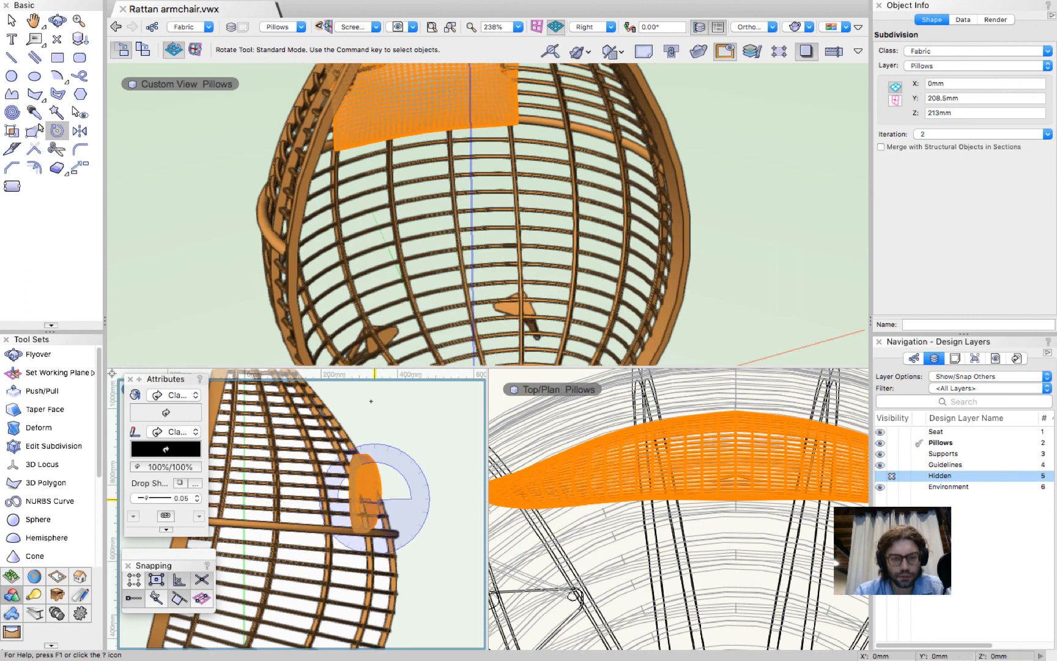
click(371, 402)
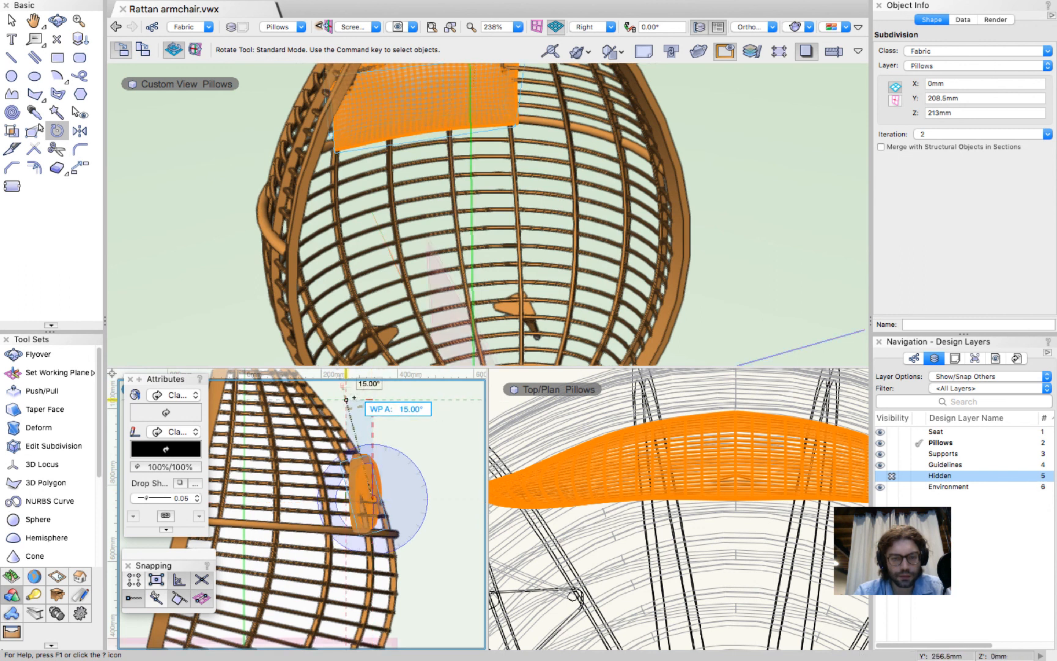
click(346, 399)
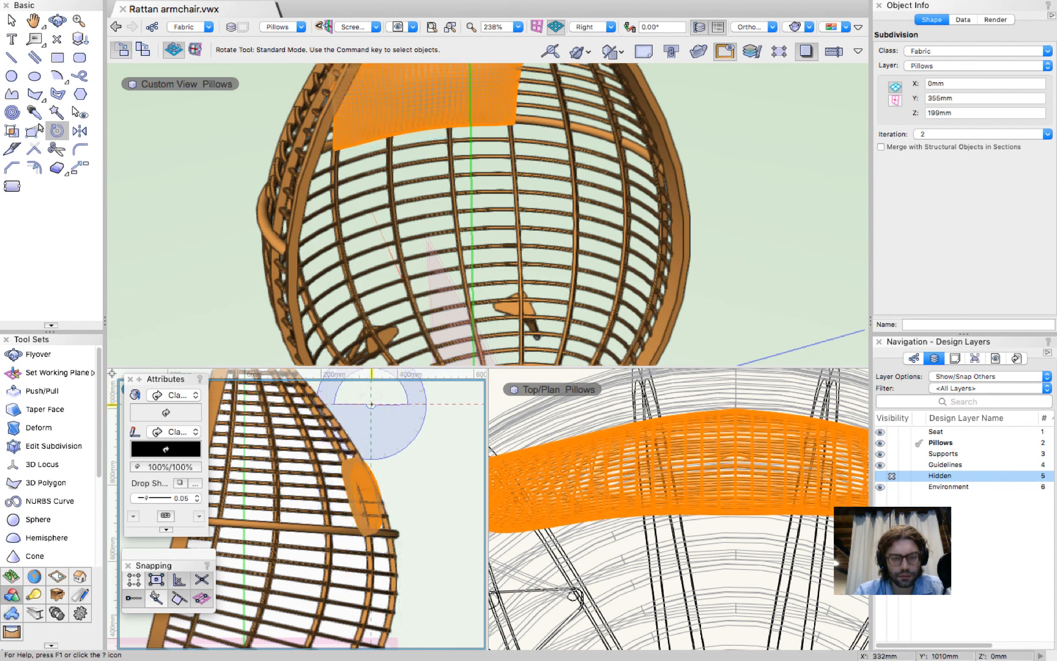
Nudge the tilted pillow about 16 mm further toward the chair's front, inside the rattan backrest.
key(x)
key(shift+Down)
key(shift+Down)
key(shift+Down)
key(shift+Left)
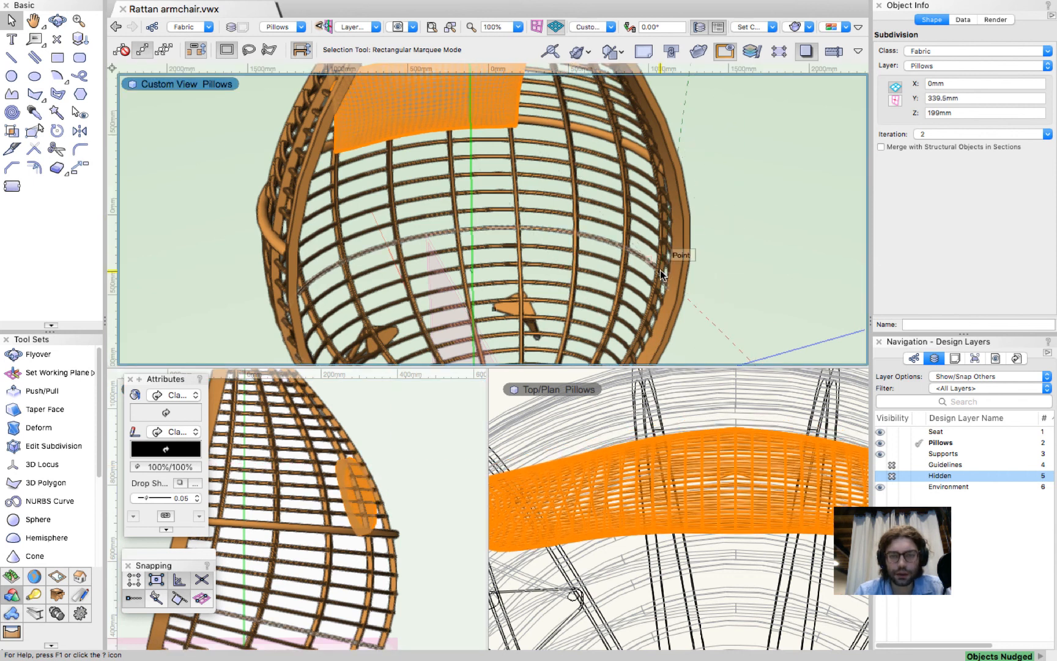
scroll(660, 269, down, 2)
scroll(520, 98, up, 2)
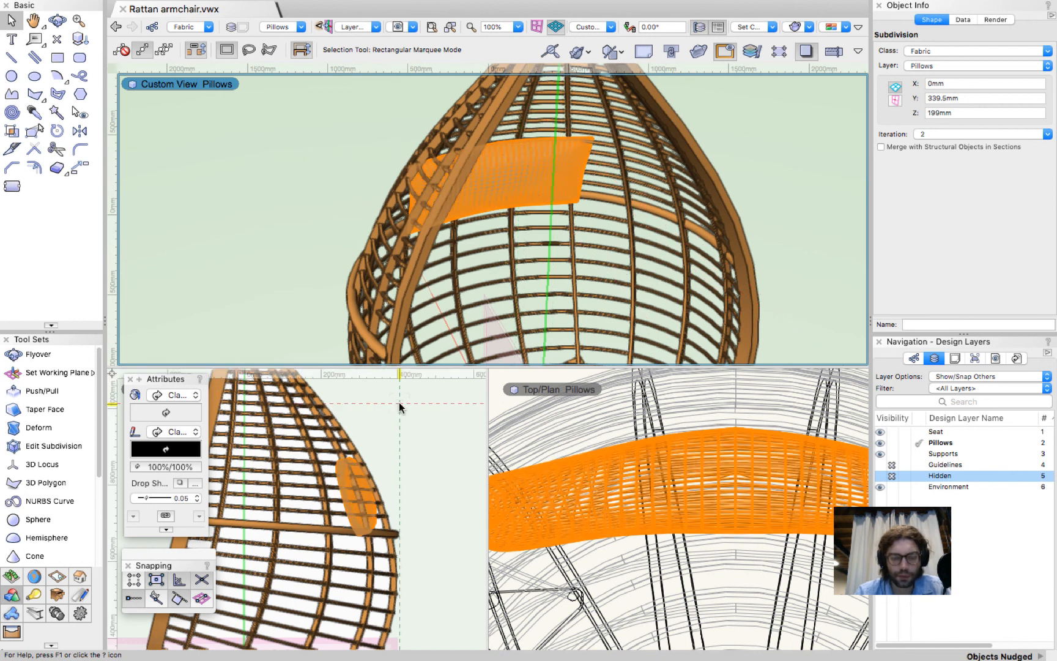
Rotate the pillow a few more degrees forward about its lower end and nudge it about 4 mm toward the chair's front.
key(alt+=)
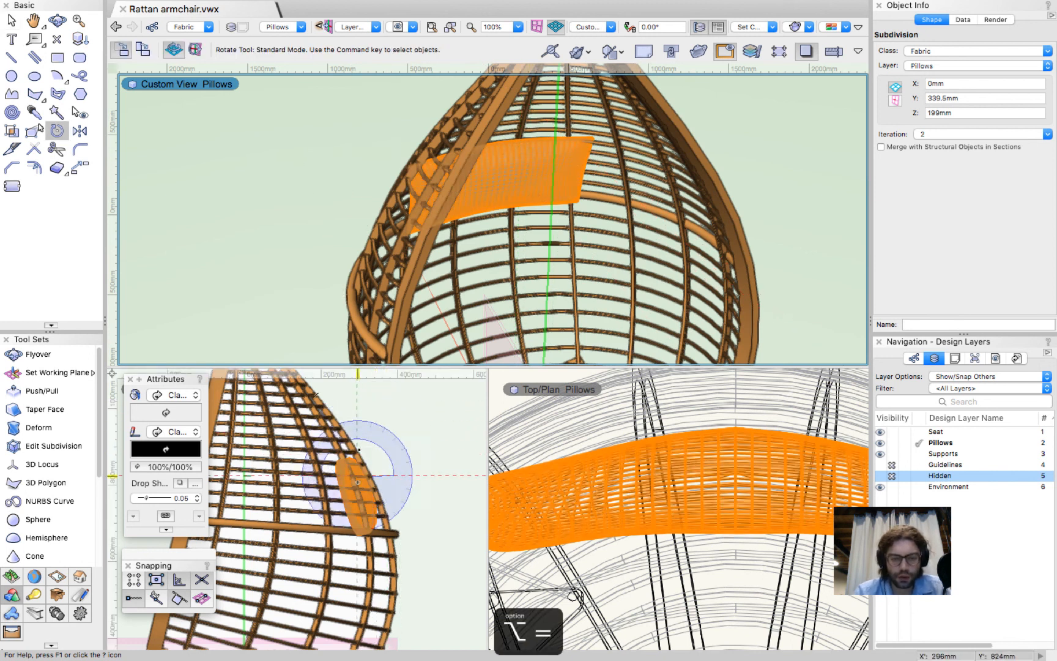
click(366, 526)
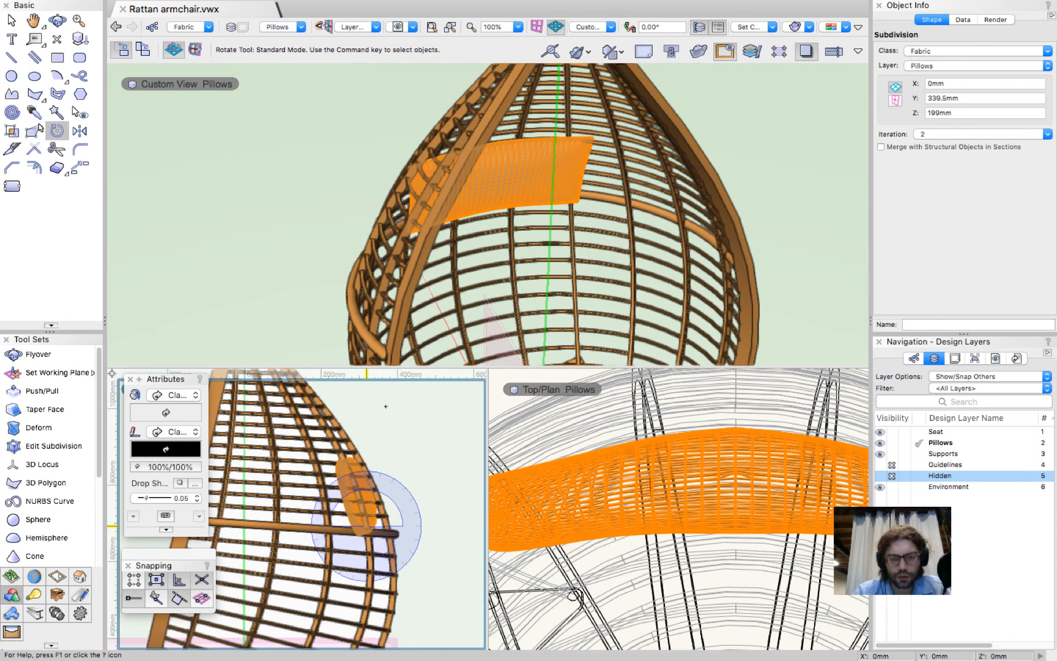
click(386, 404)
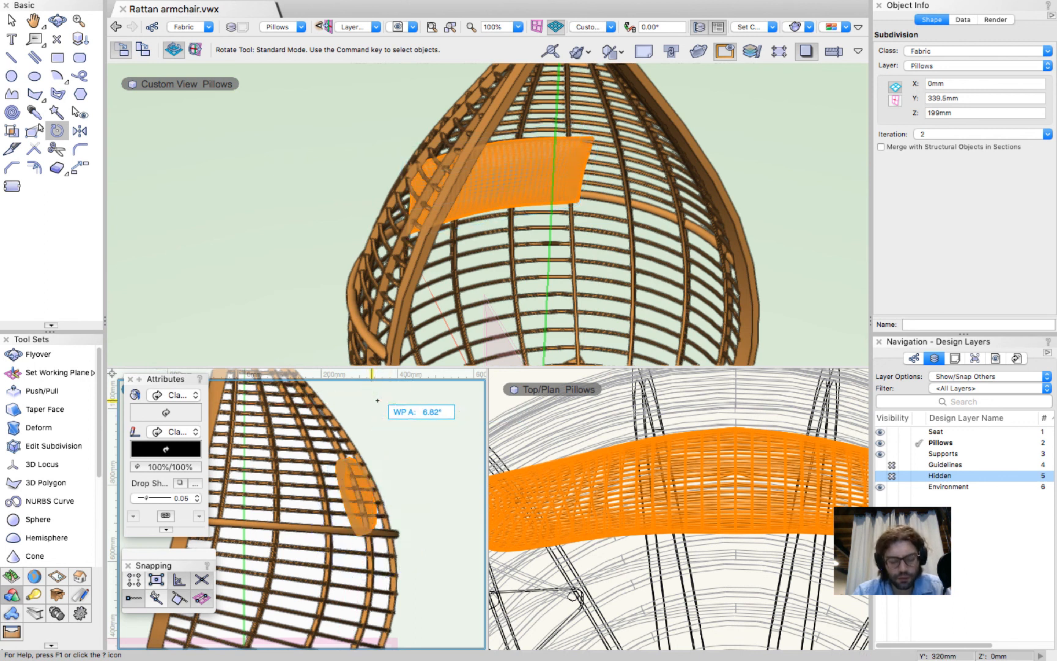
click(379, 400)
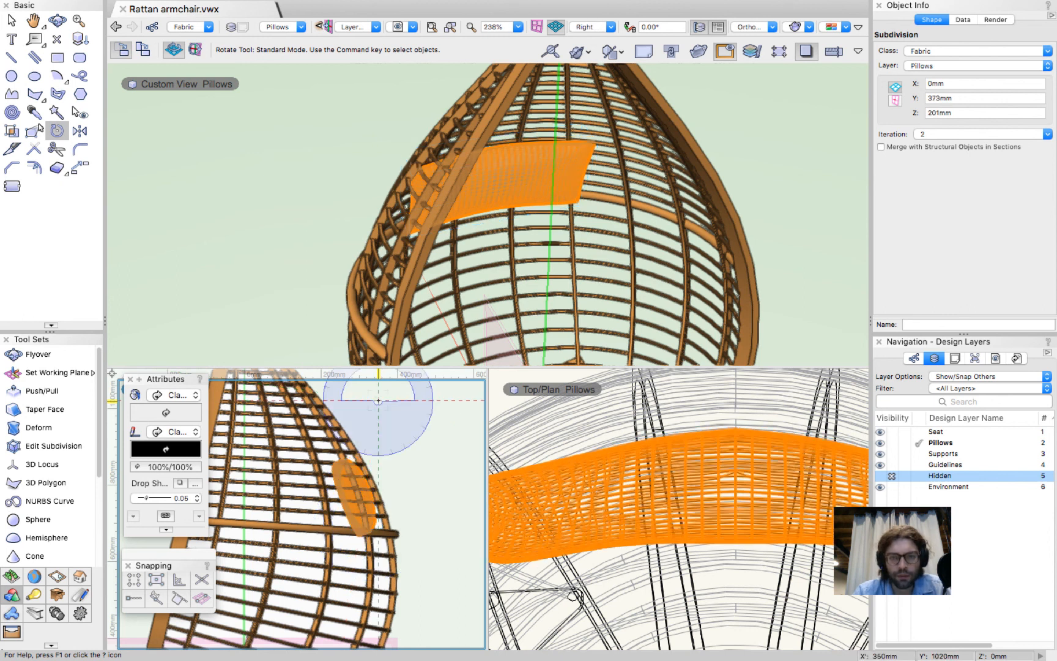
key(x)
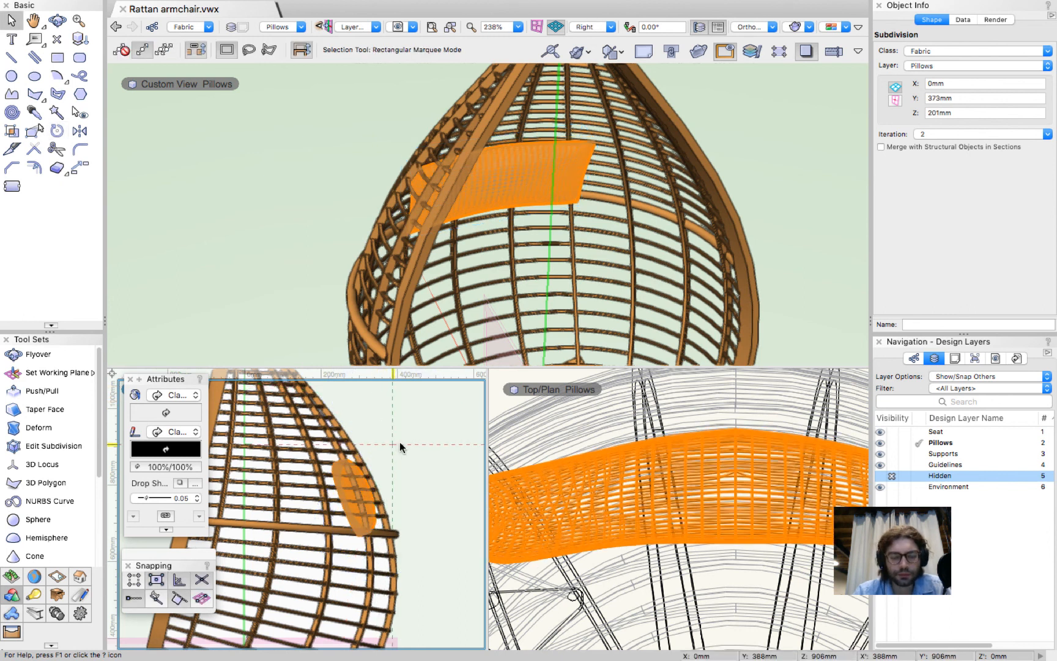
key(shift+Left)
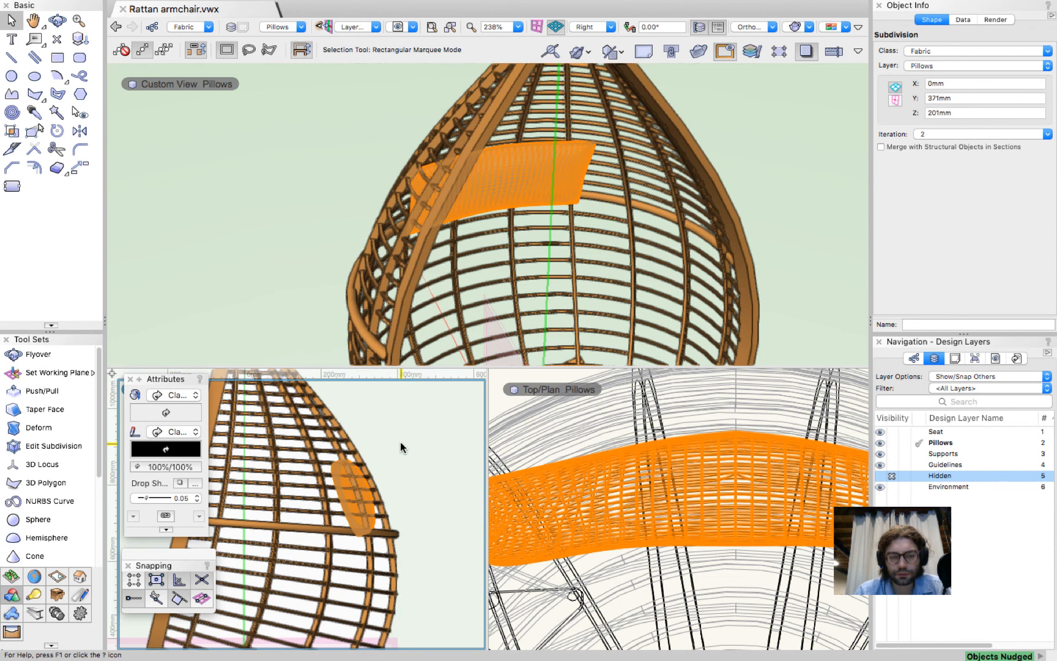
key(shift+Down)
Deselect the pillow and examine its fit against the backrest from the front of the chair.
click(785, 154)
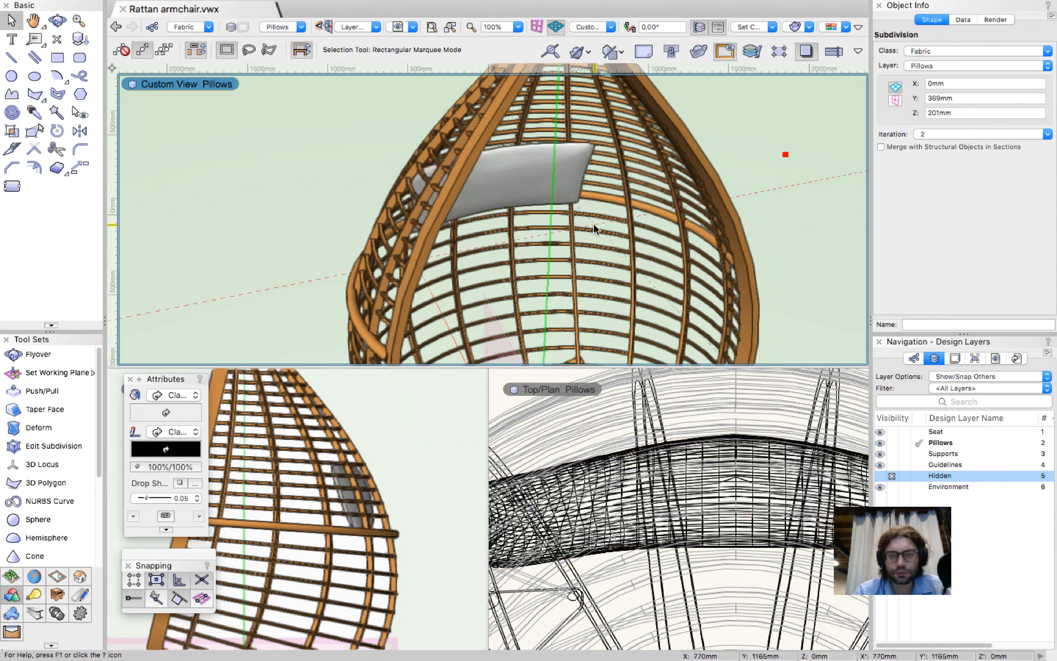
scroll(594, 225, down, 5)
ctrl+middle_drag(675, 214, 675, 212)
key(x)
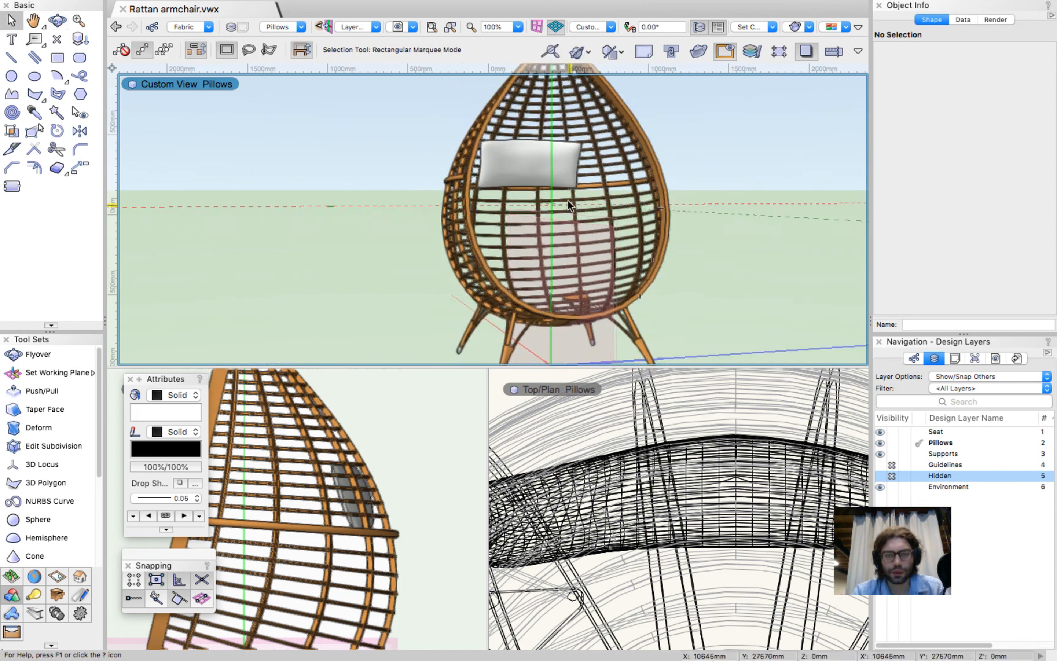
ctrl+middle_drag(604, 170, 605, 167)
key(x)
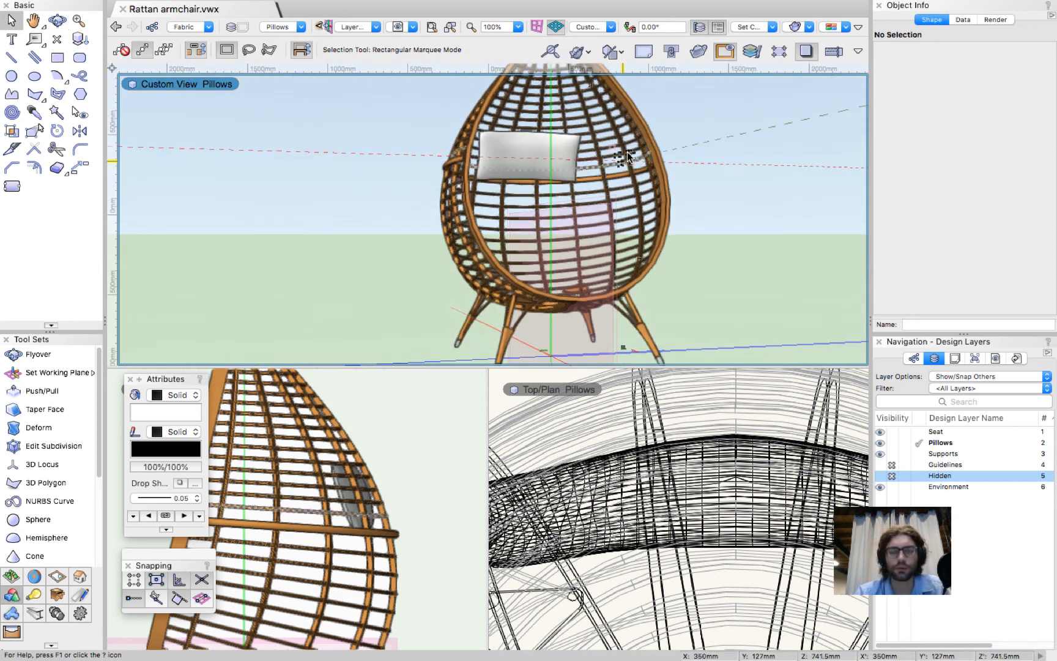